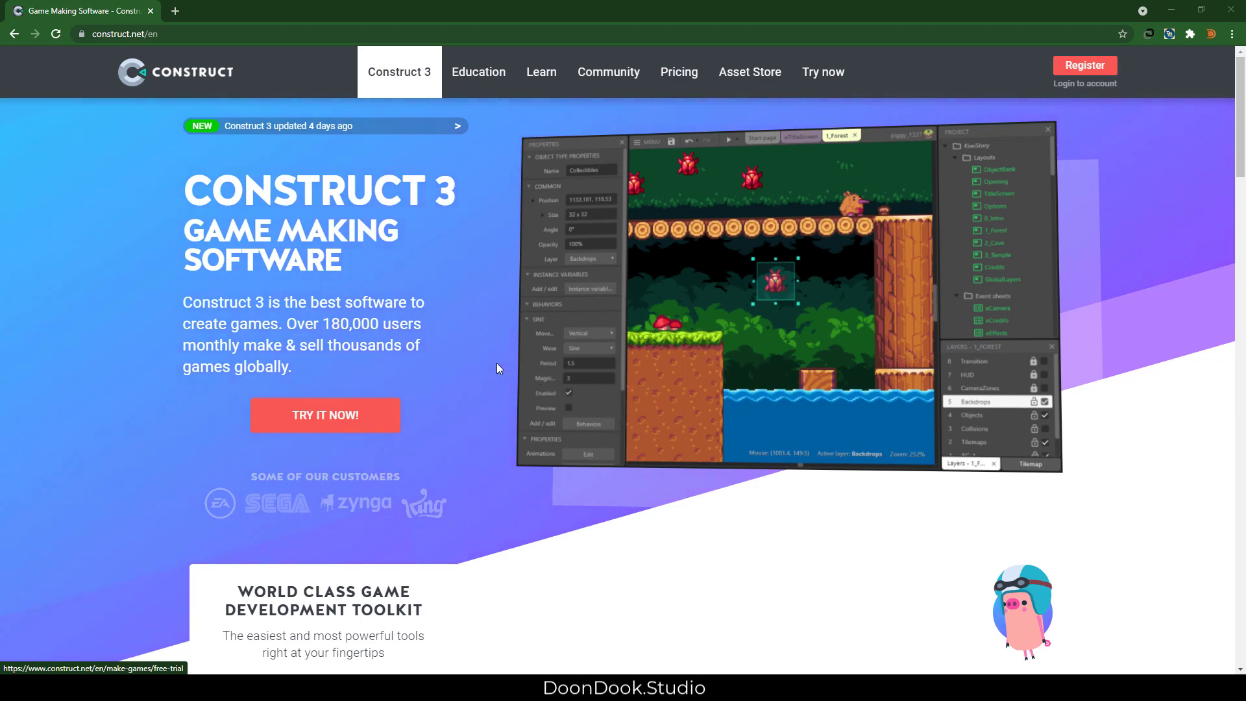
Open the Construct 3 free trial from the website and launch the browser editor.
scroll(526, 343, down, 3)
scroll(524, 343, down, 15)
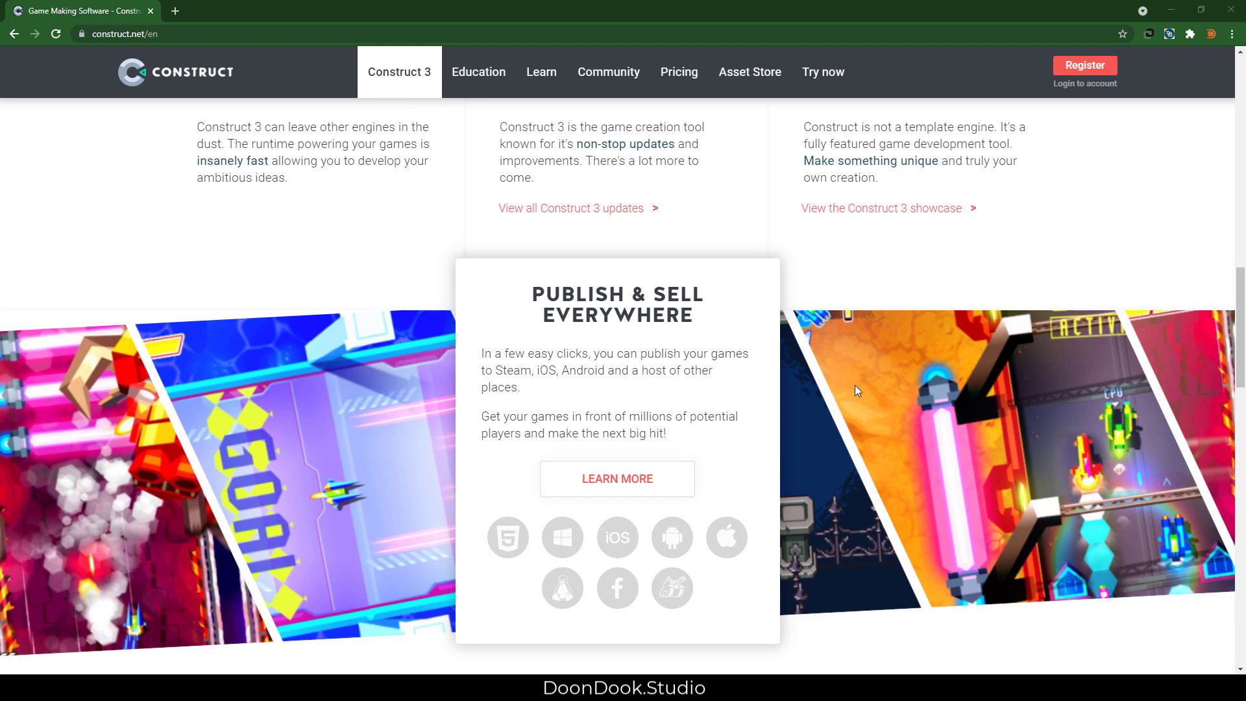
scroll(855, 390, down, 2)
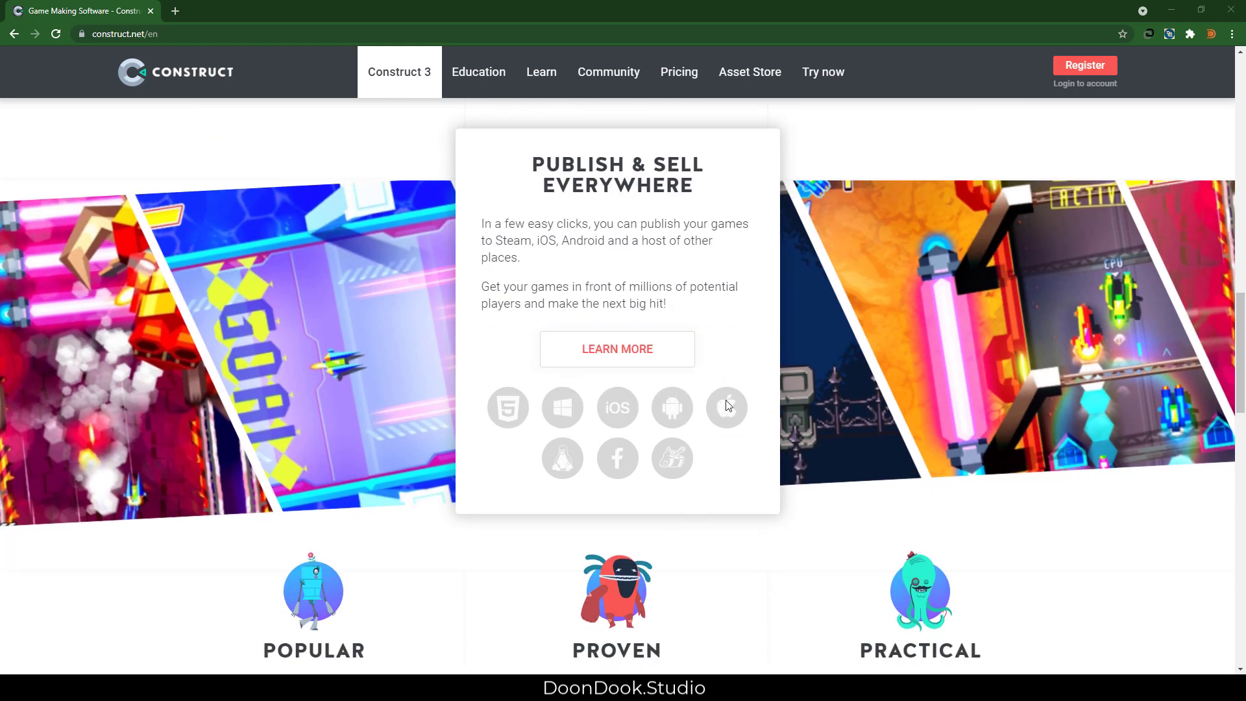
scroll(727, 405, up, 20)
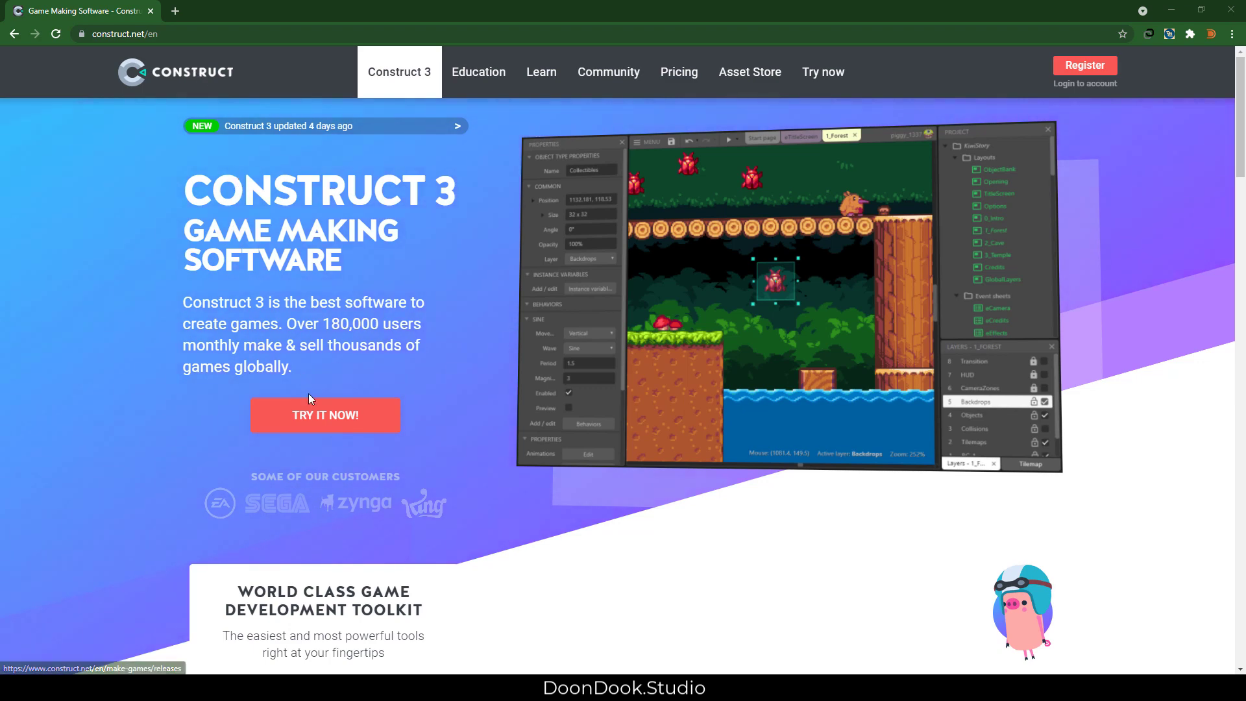
click(328, 421)
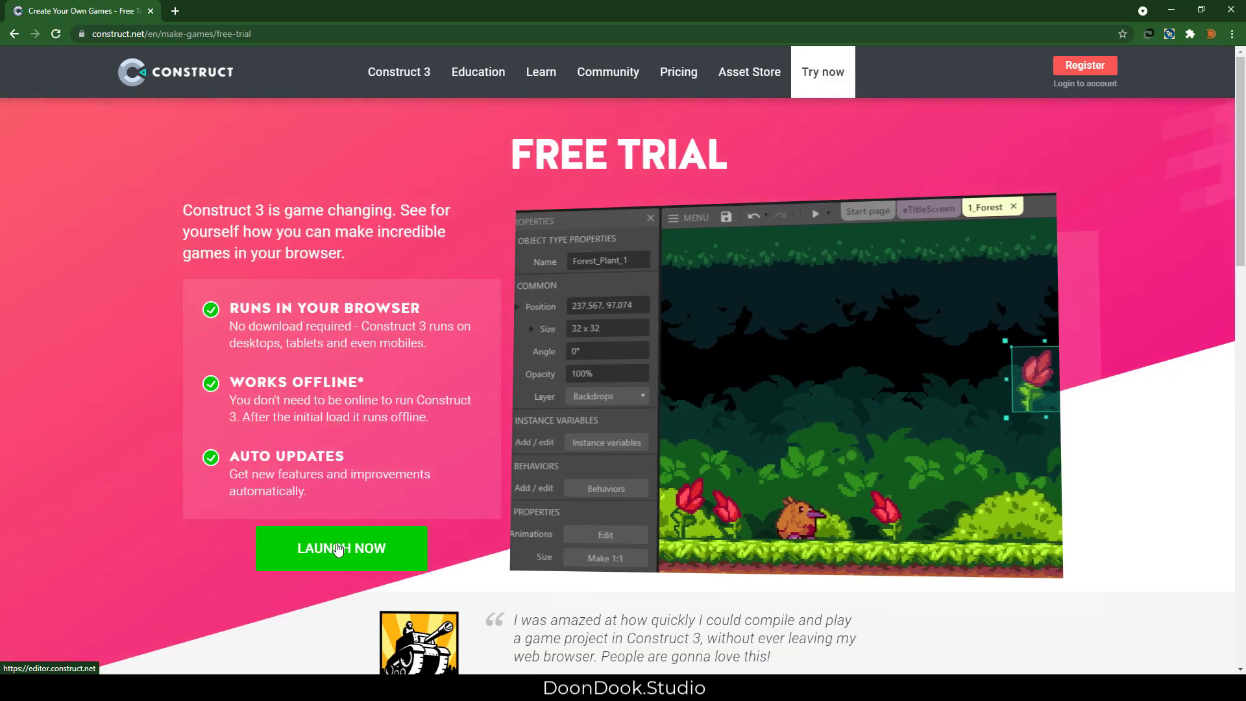
click(337, 548)
Create a new project with the 1080p portrait preset, 1080 x 1920 viewport, Landscape orientation and an event sheet.
click(567, 118)
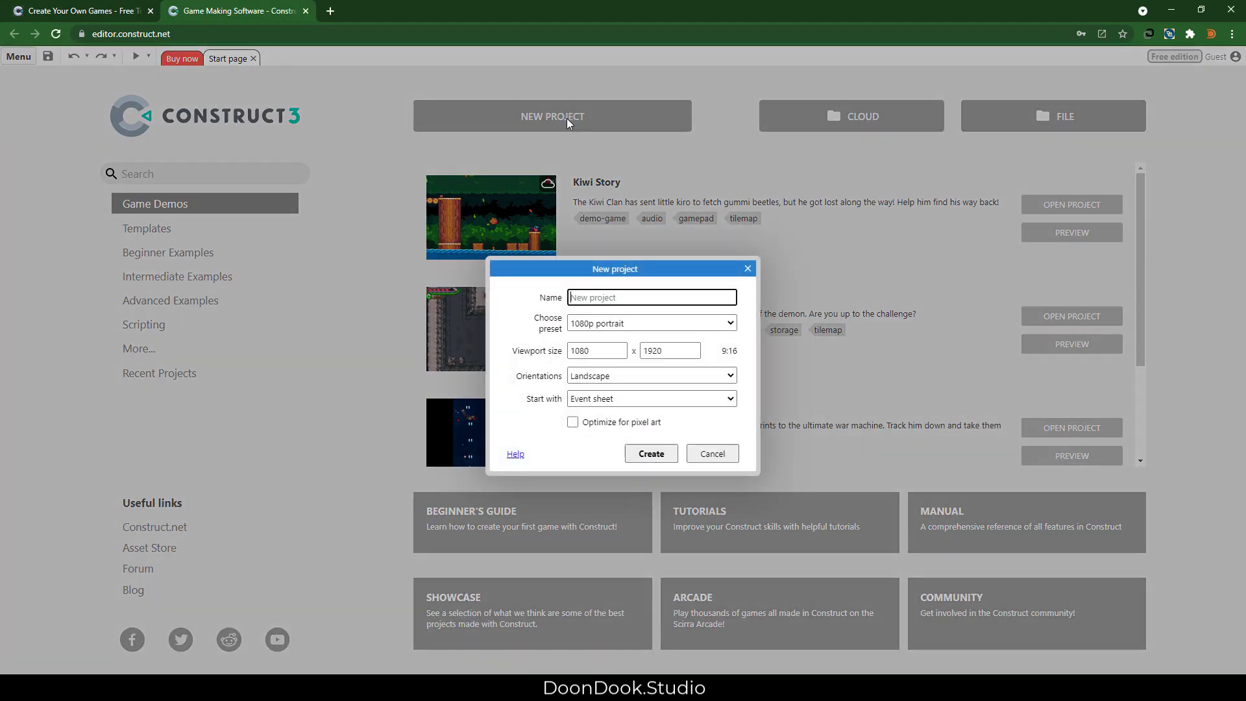
click(596, 349)
key(Tab)
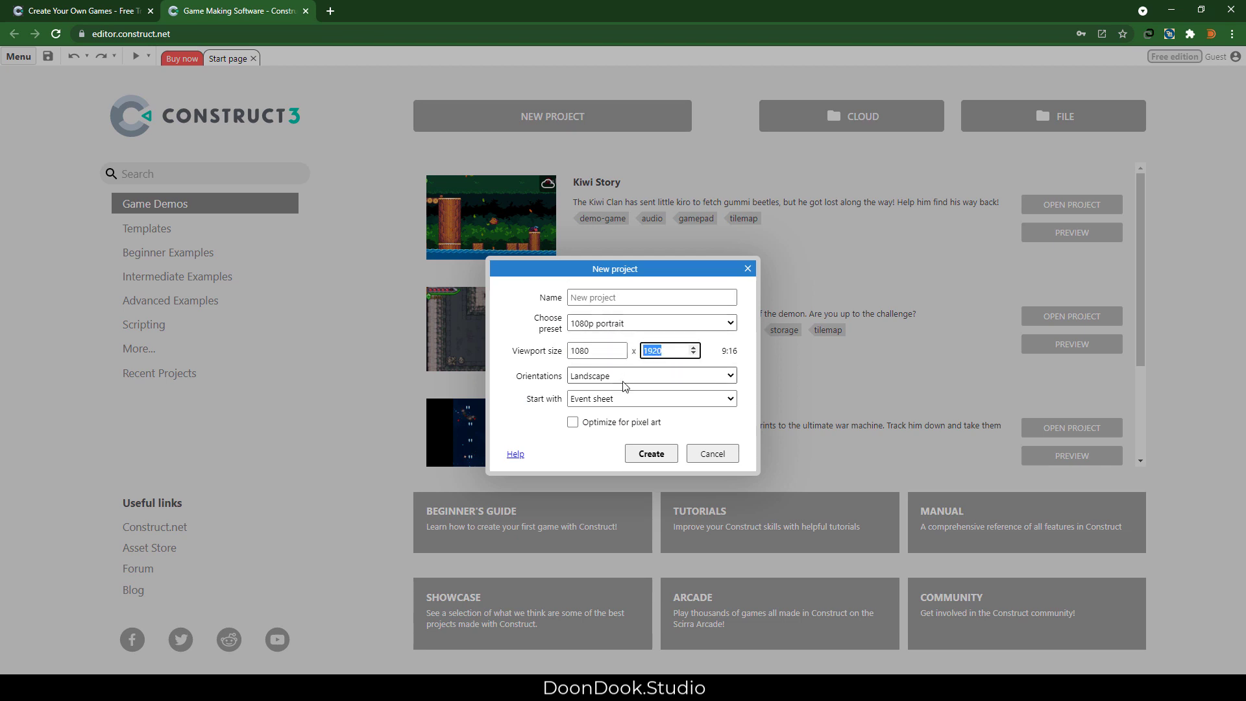
click(651, 453)
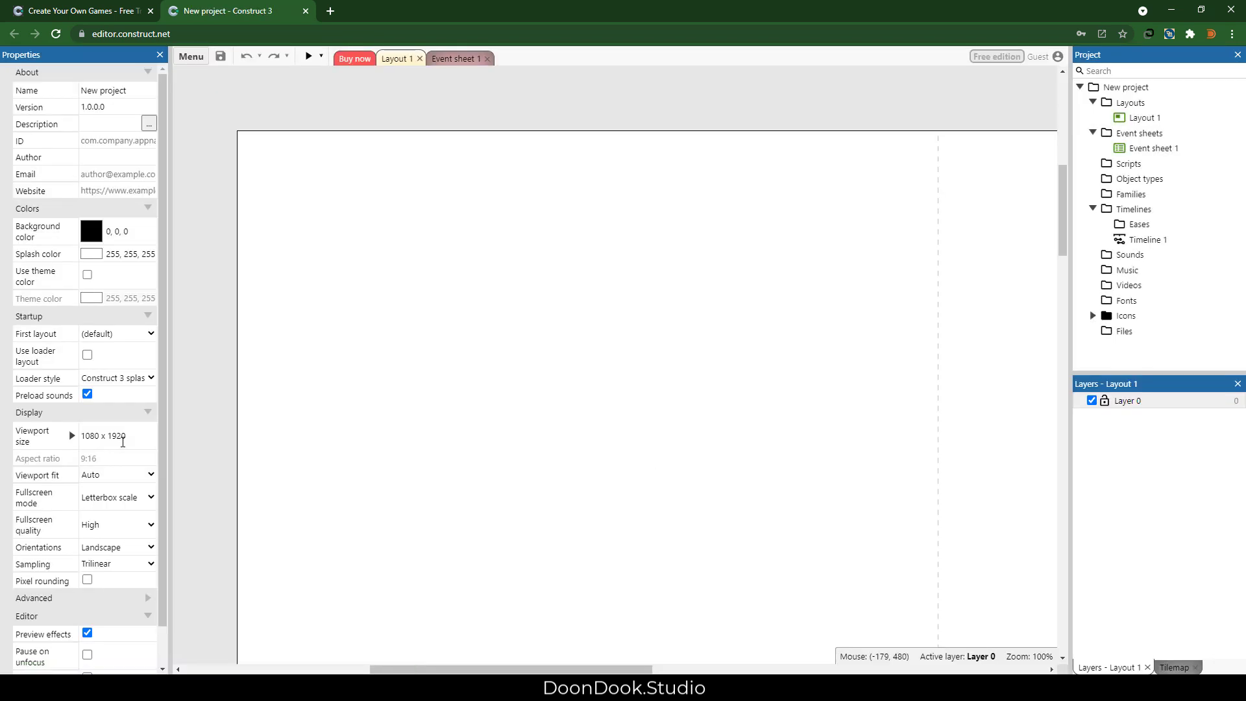
Copy the project's viewport size and apply it to Layout 1 so the layout measures 1080 x 1920.
click(132, 436)
key(ctrl+c)
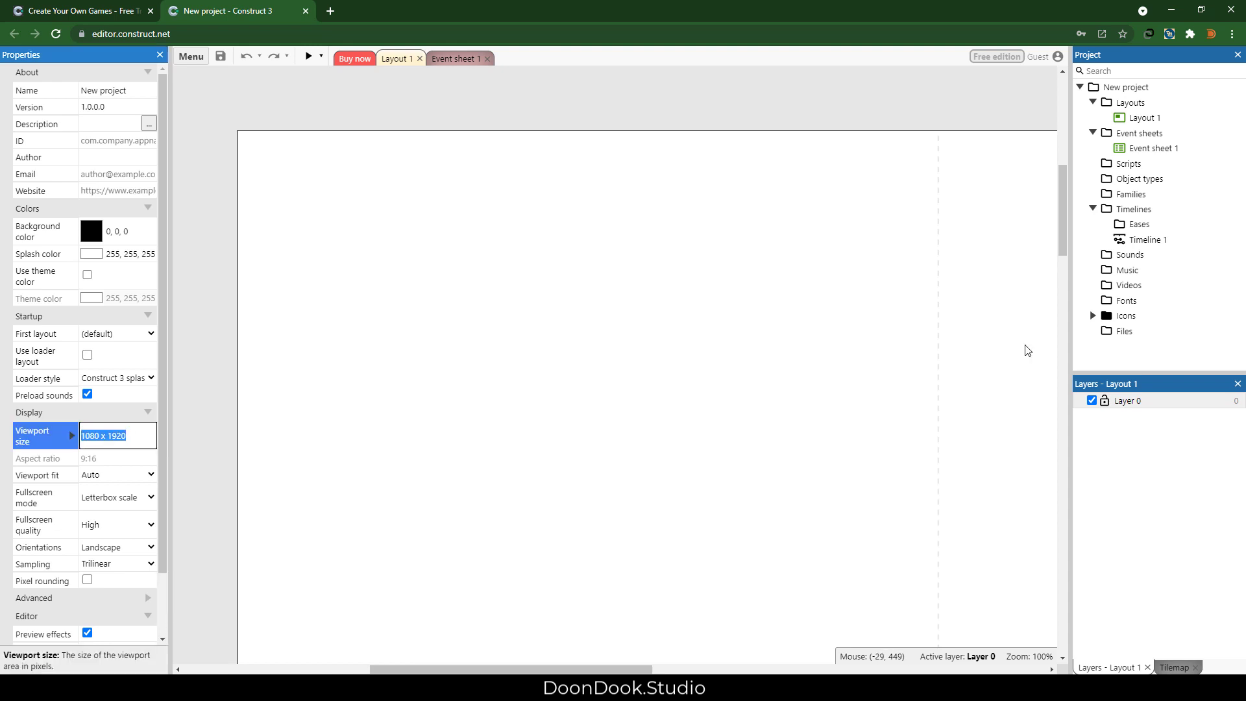
click(1135, 117)
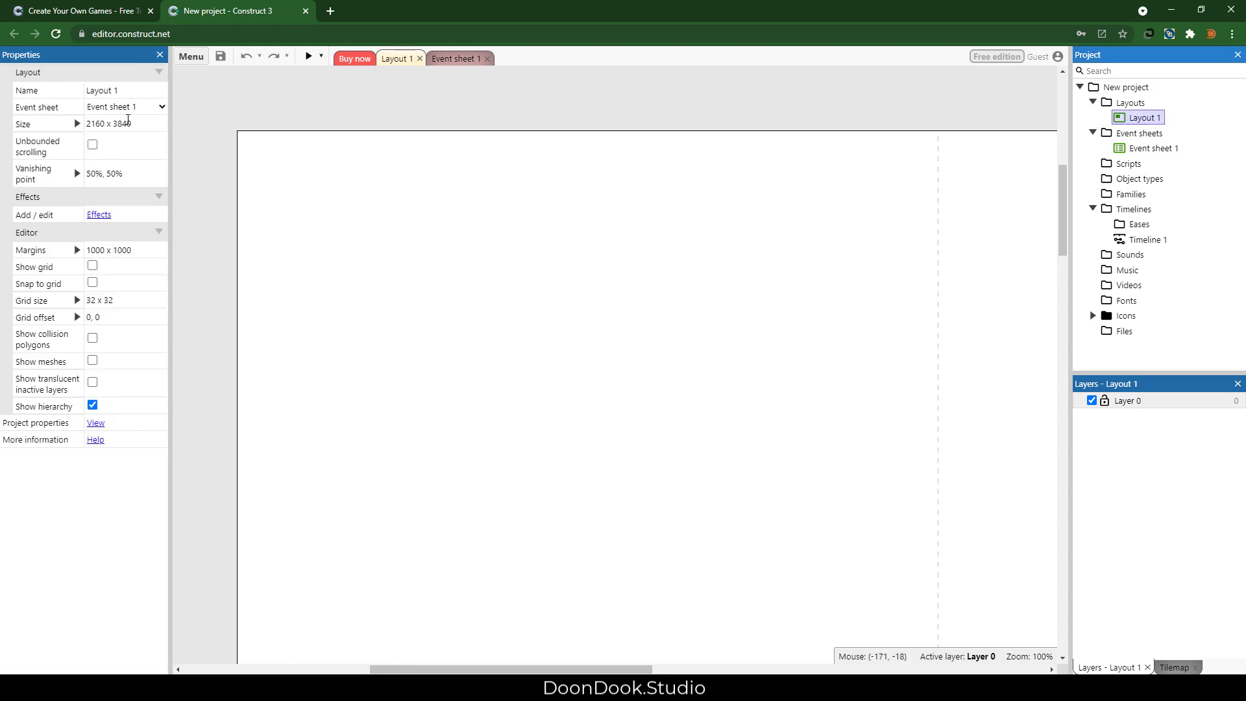
click(128, 120)
key(ctrl+v)
key(Tab)
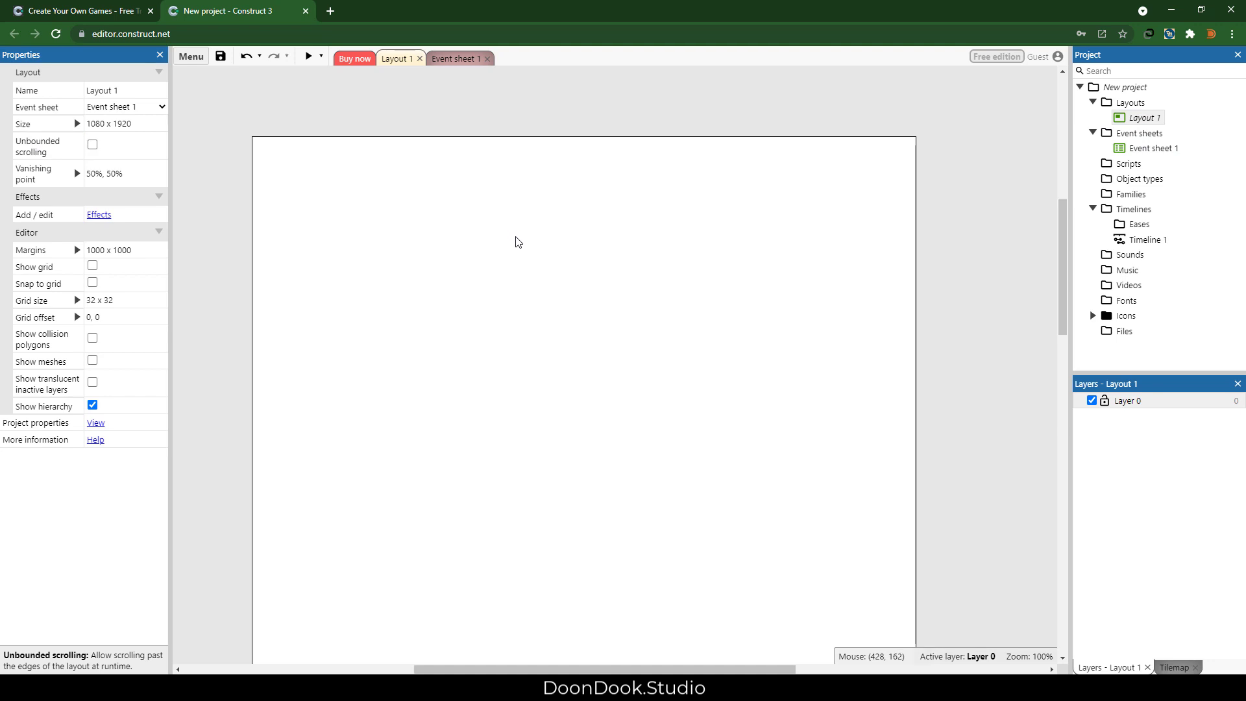
ctrl+scroll(542, 381, down, 5)
ctrl+scroll(509, 323, up, 3)
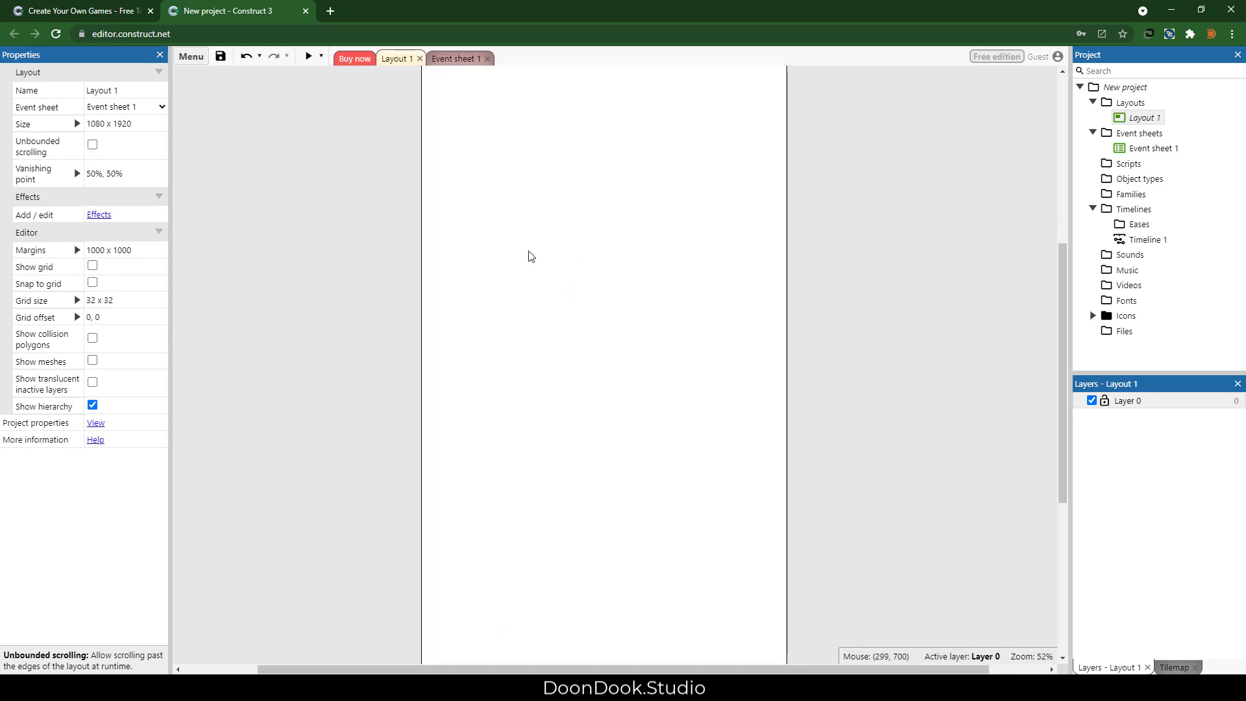
Rename the layout to Game and its event sheet to GameSheet in the project tree.
click(1140, 119)
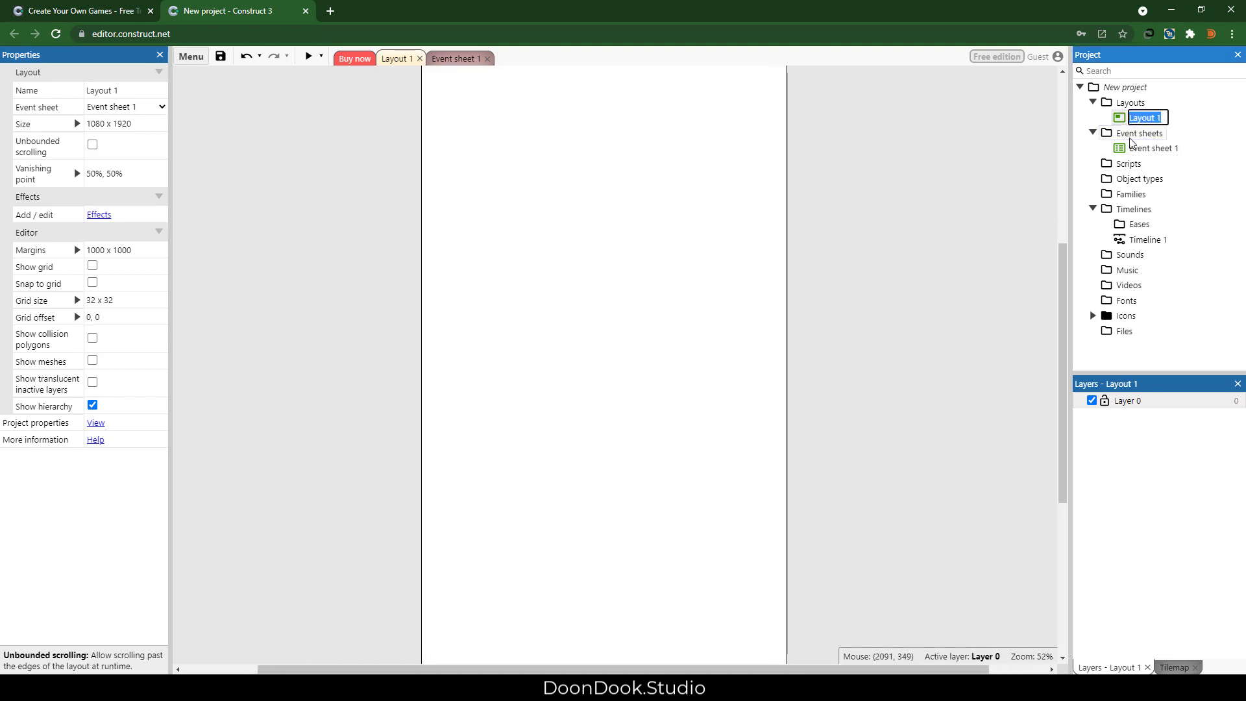
text(Game)
key(Return)
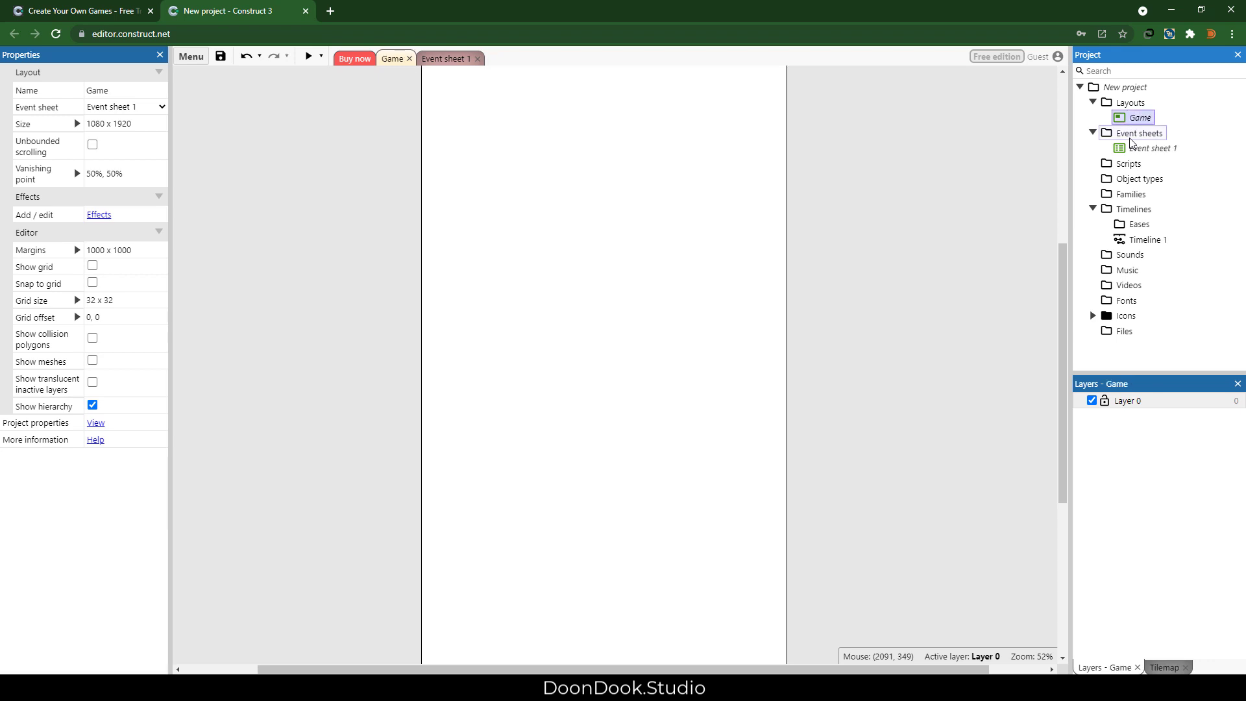
click(1140, 149)
click(1141, 149)
text(G)
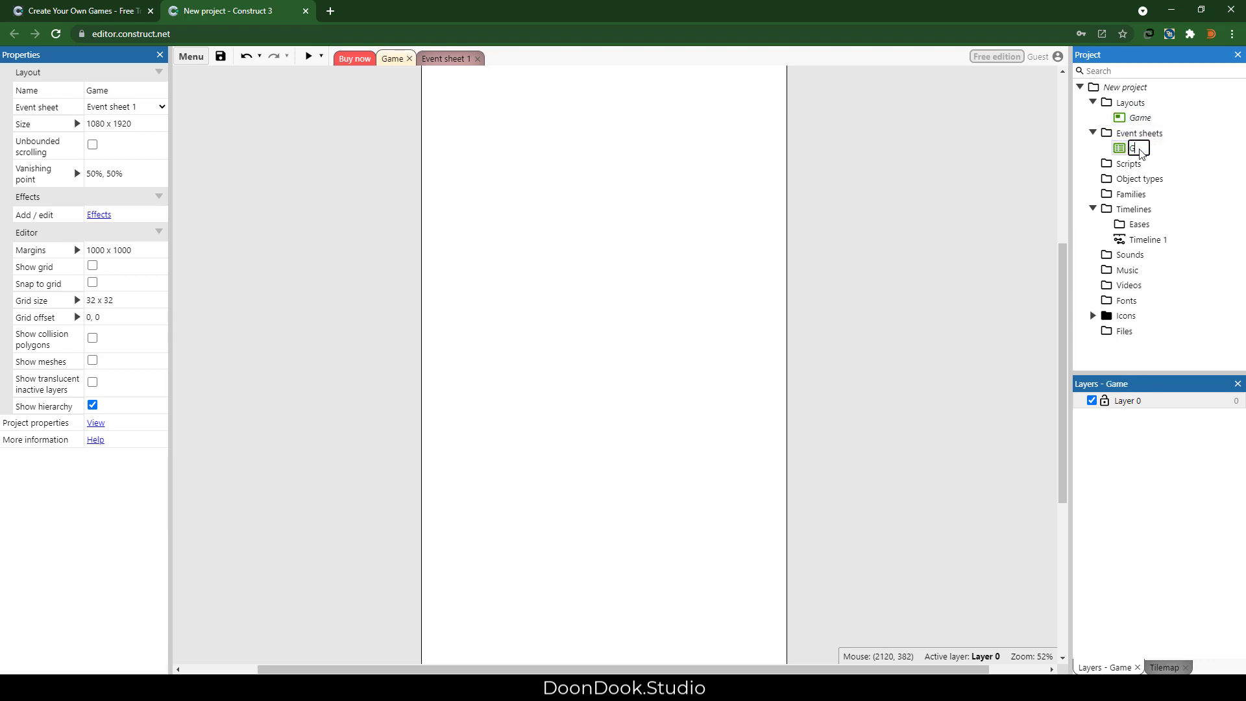
text(ameSheet)
key(Return)
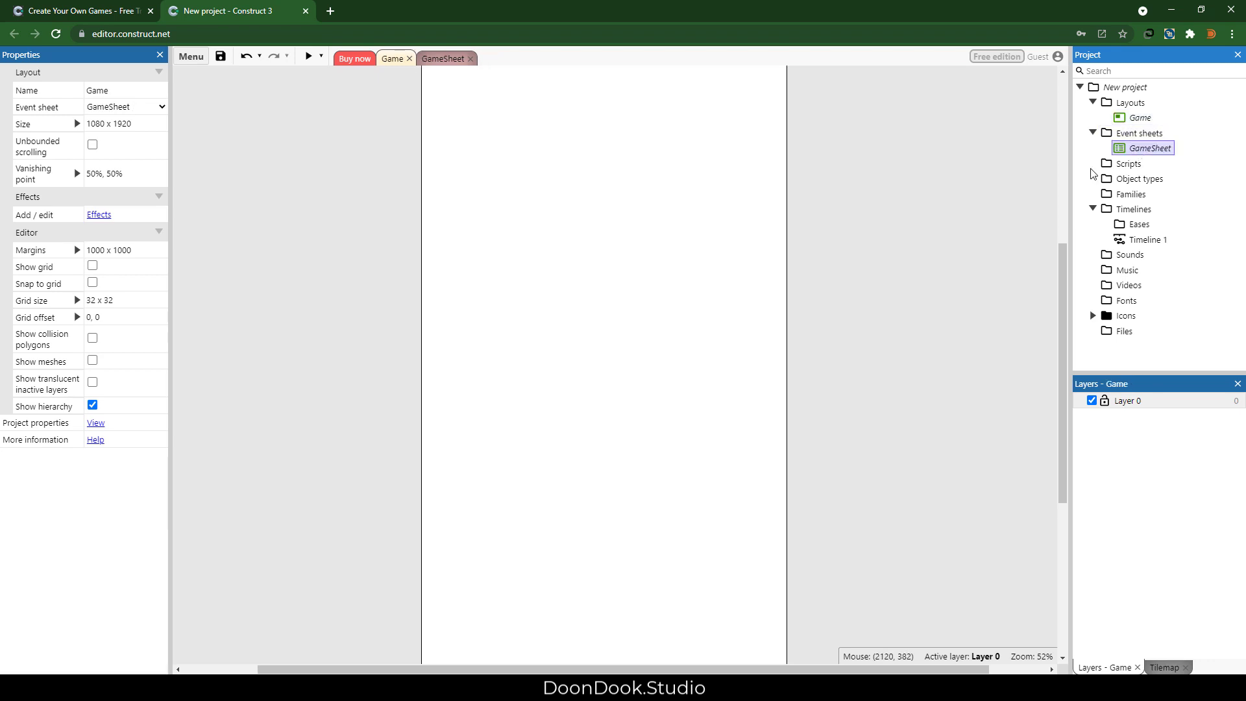
click(436, 65)
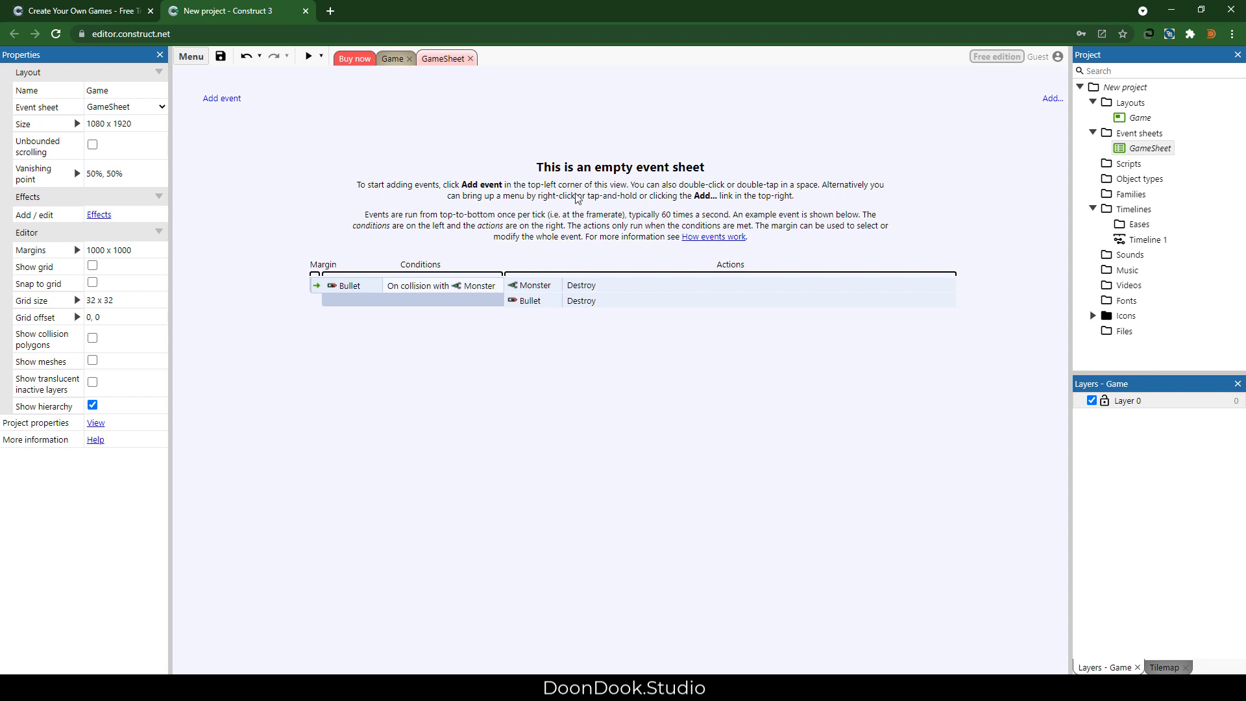
click(396, 58)
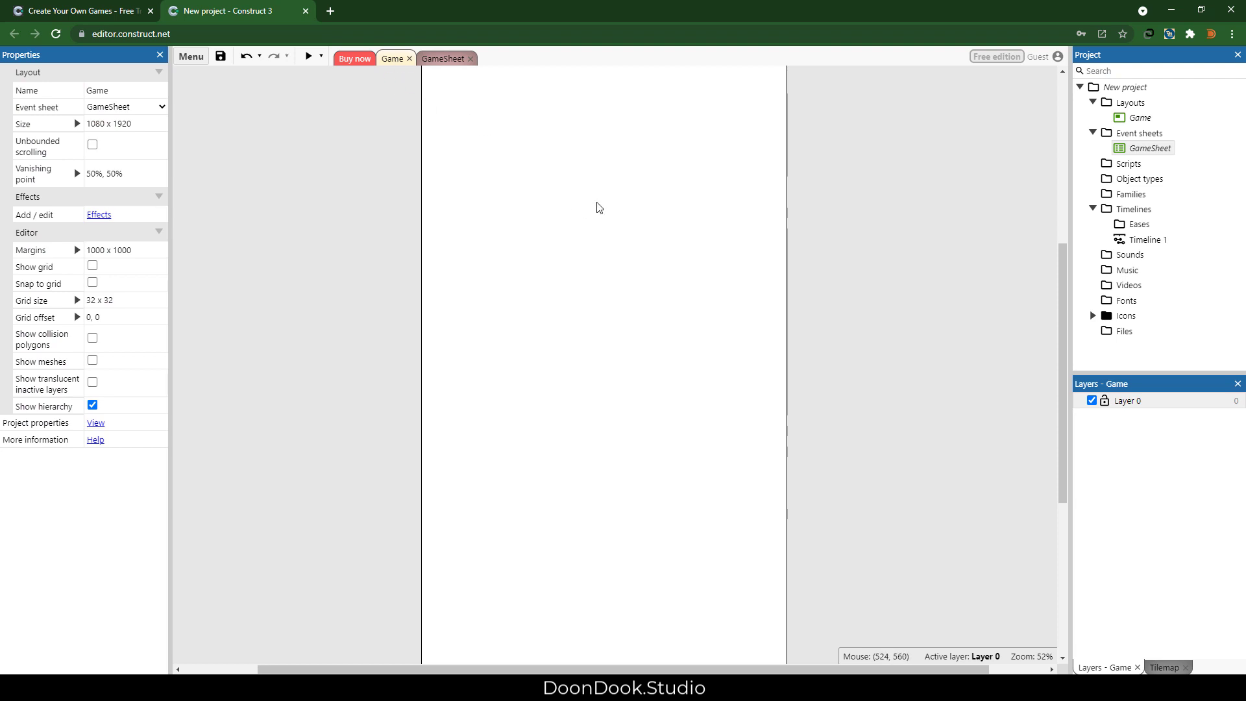
Insert a Sprite object in the Game layout and load bg.png from the Assets folder as its image.
ctrl+scroll(596, 203, down, 2)
ctrl+scroll(633, 97, up, 1)
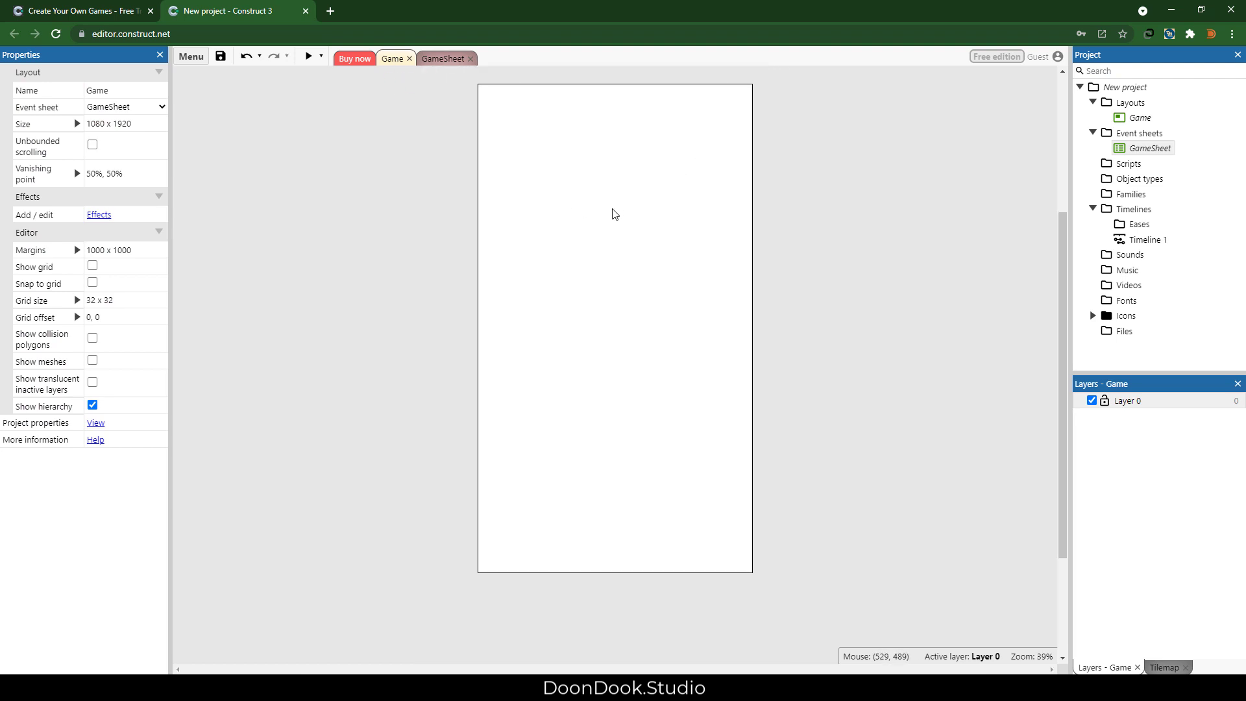
drag(652, 200, 627, 230)
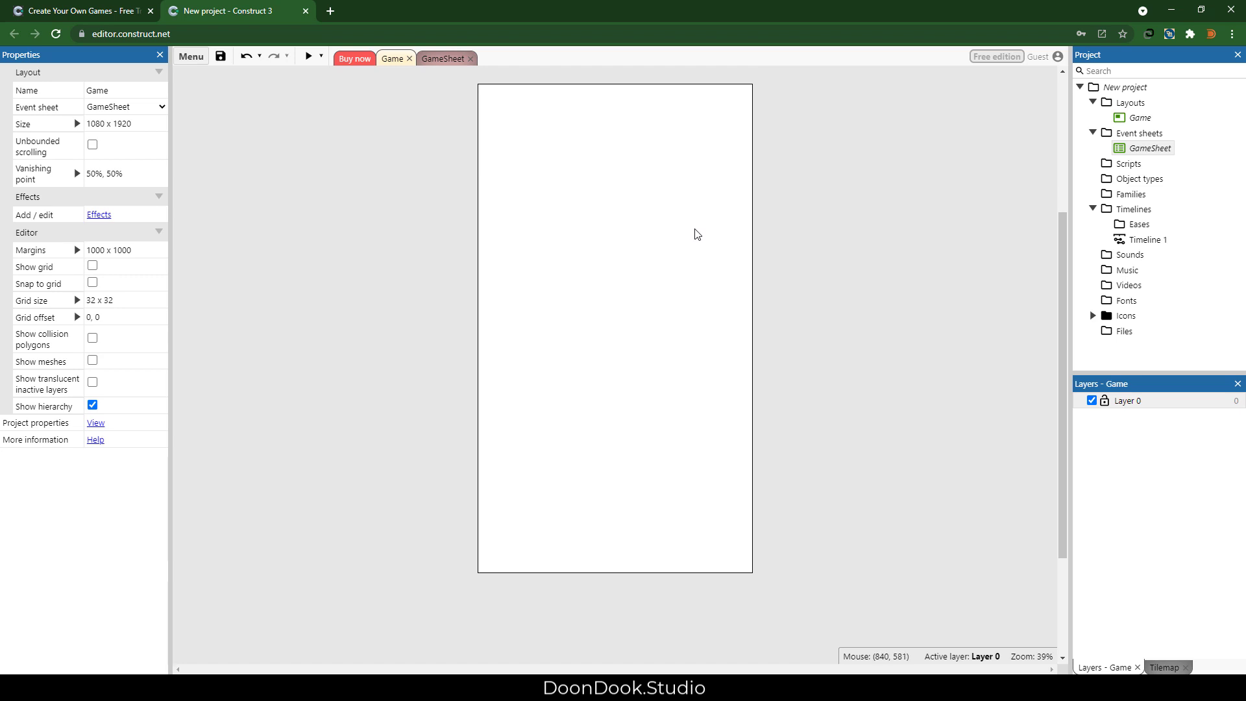
double_click(654, 226)
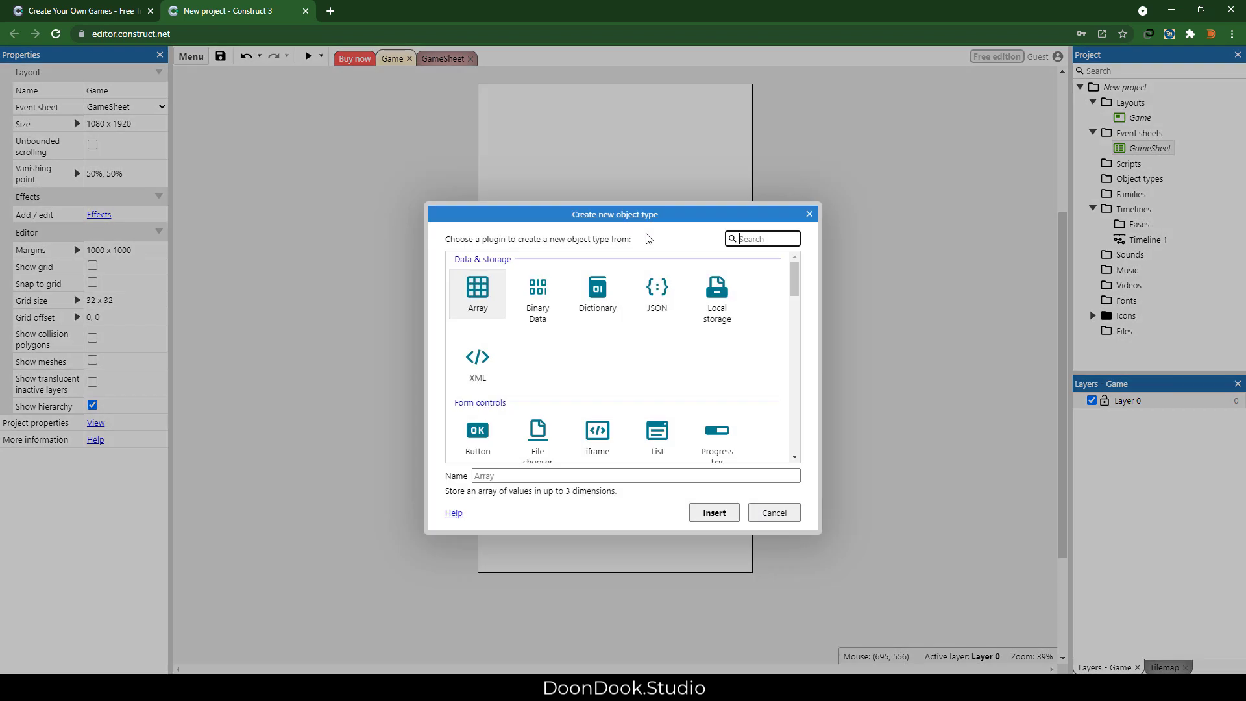
text(sprite)
key(Return)
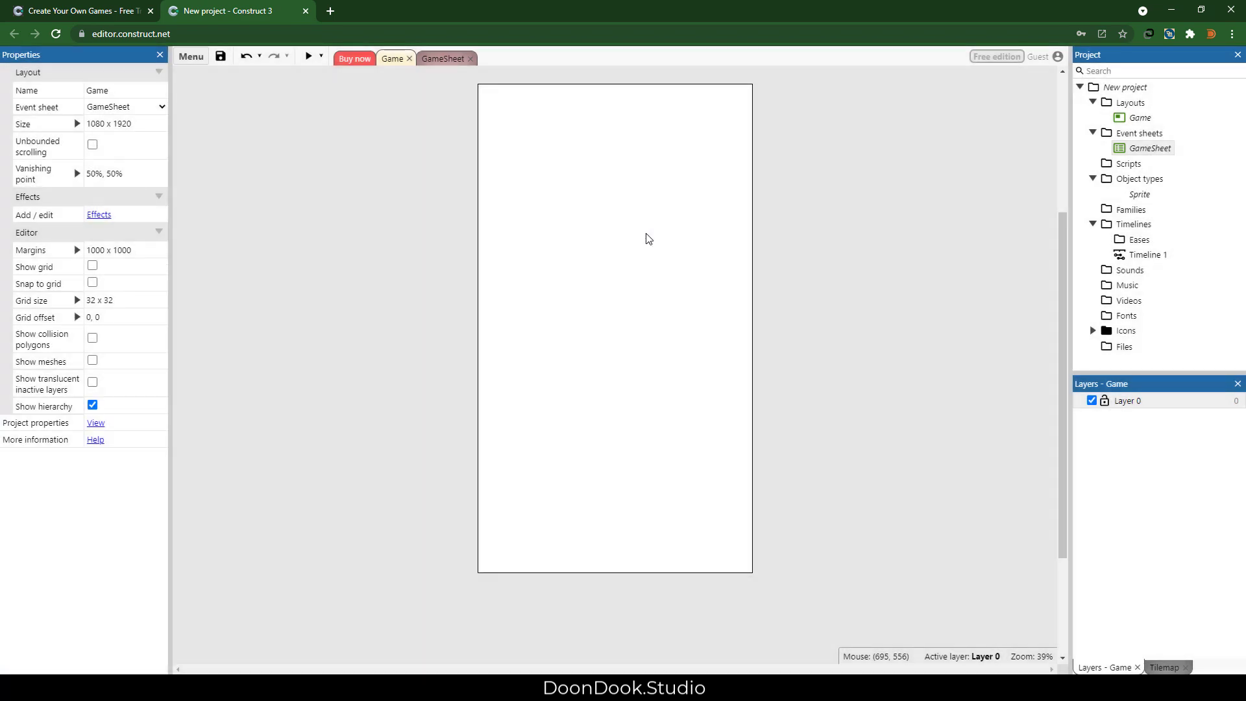
click(590, 244)
click(225, 77)
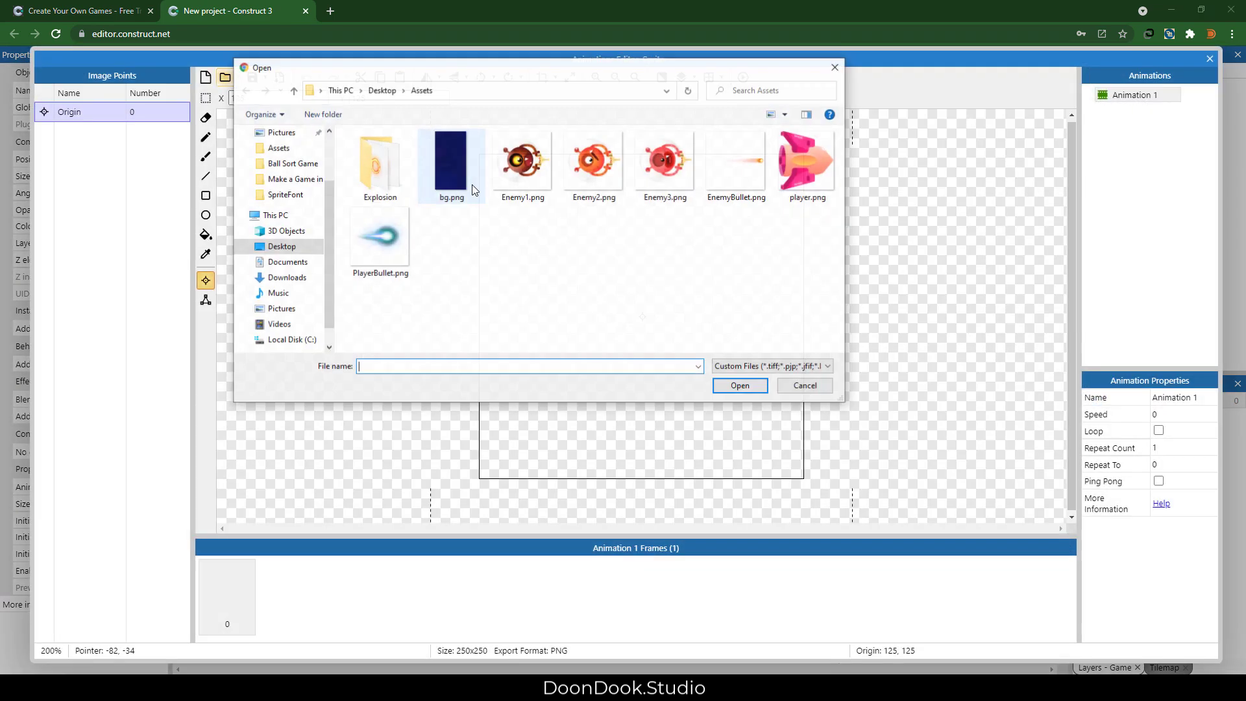
double_click(475, 175)
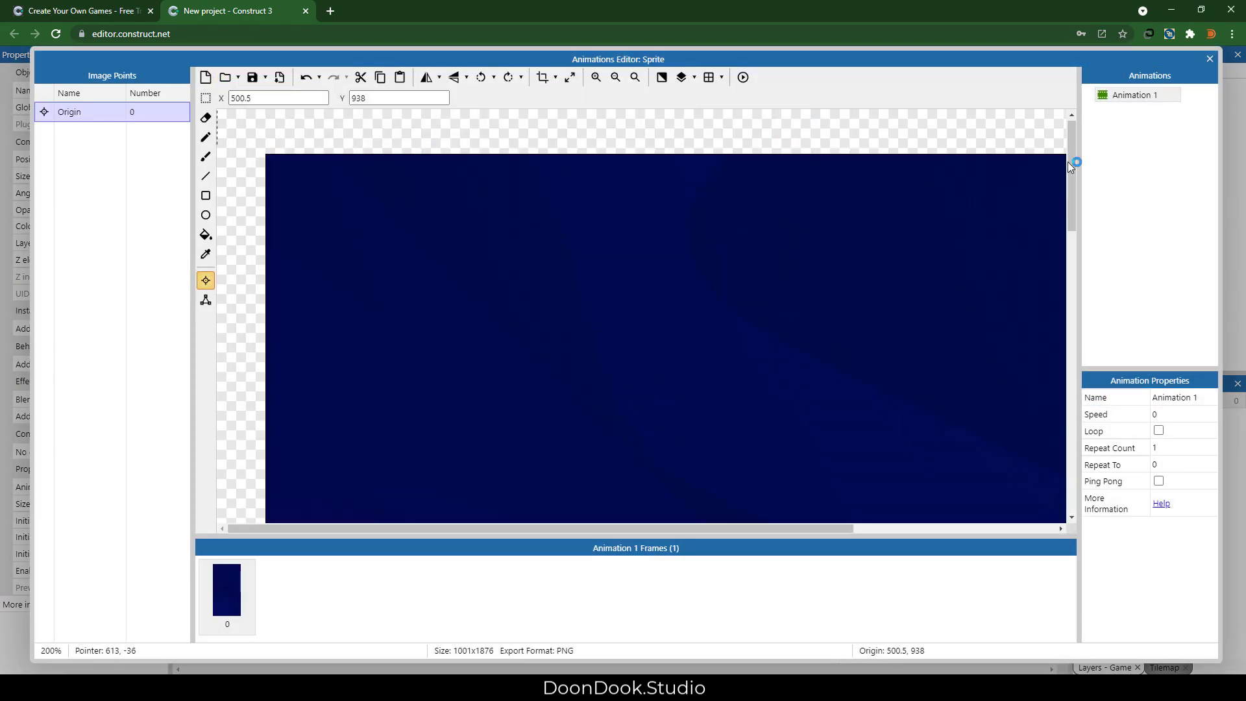
click(1210, 58)
Move the background sprite to about 547, 949 and enlarge it to about 1098 x 2058 so it covers the layout.
drag(582, 378, 581, 370)
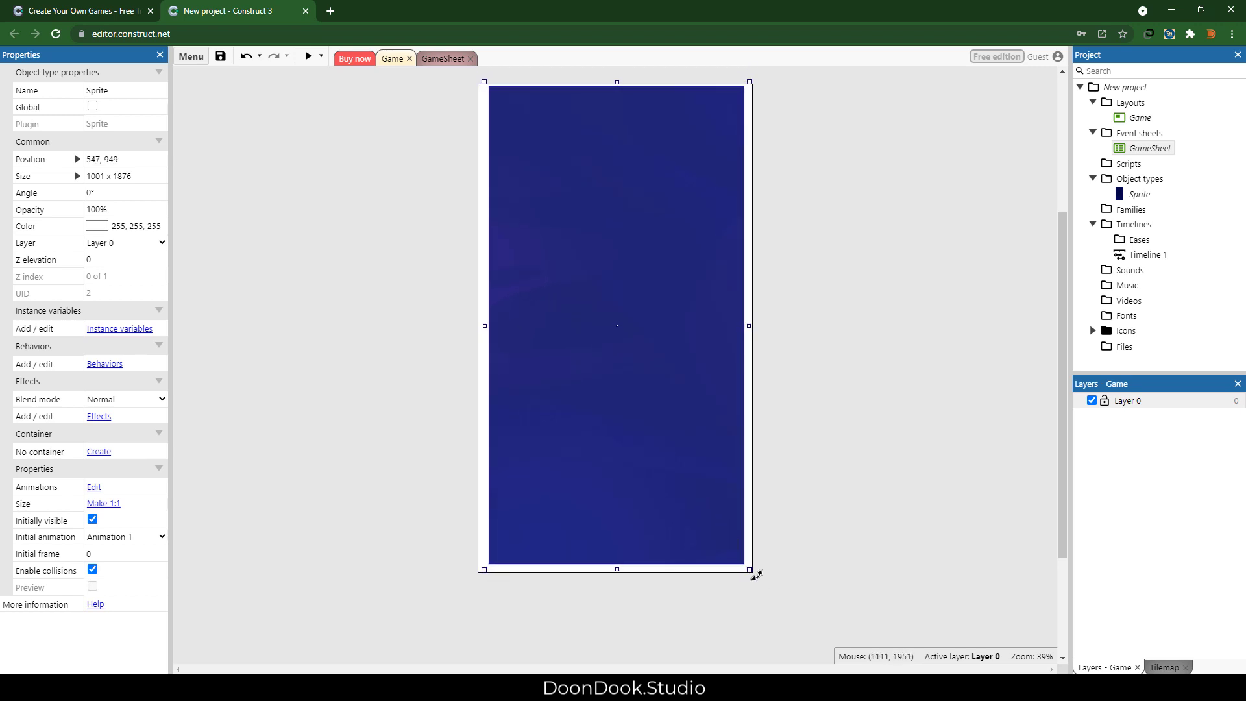
drag(750, 571, 763, 594)
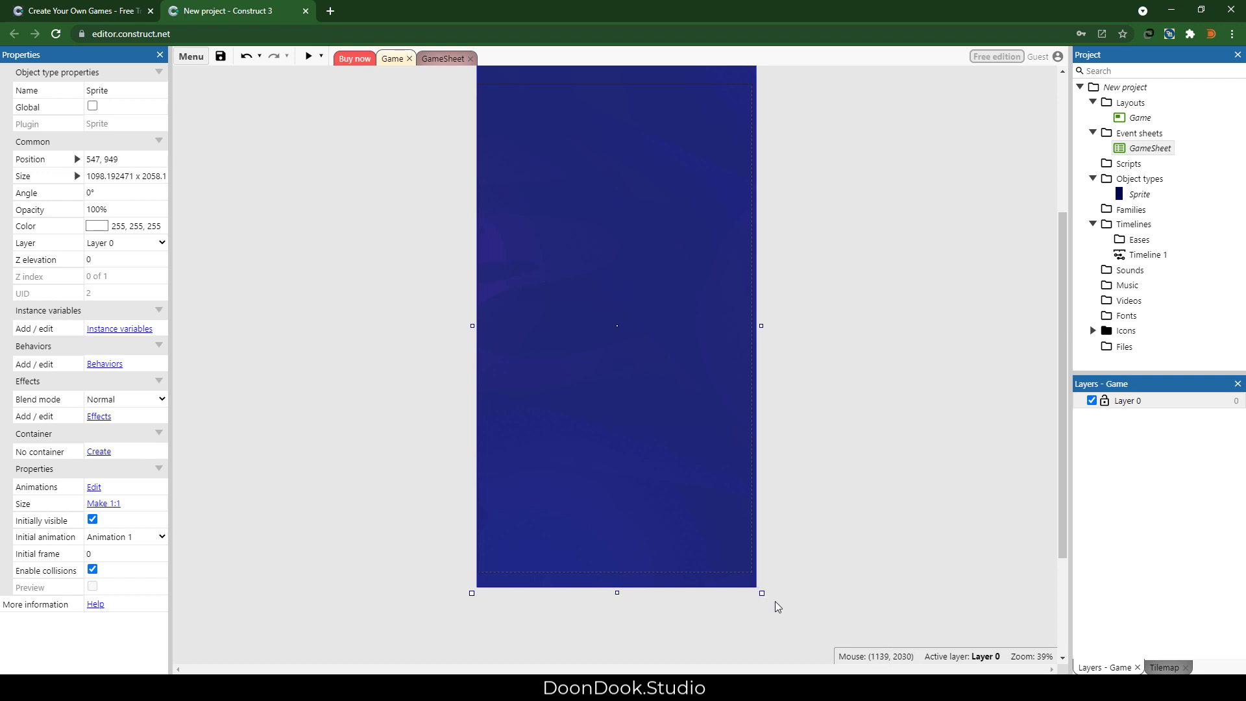
click(775, 330)
Rename the background sprite to Bg.
click(709, 278)
click(150, 90)
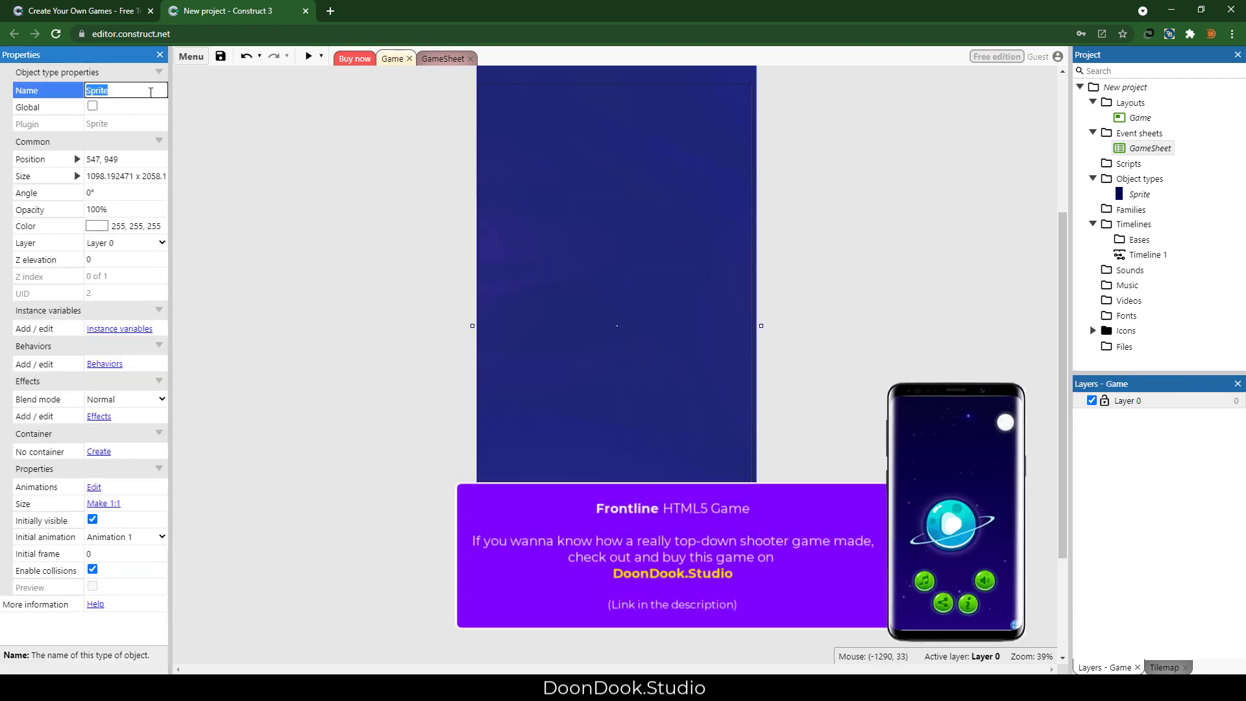
text(Bg)
key(Return)
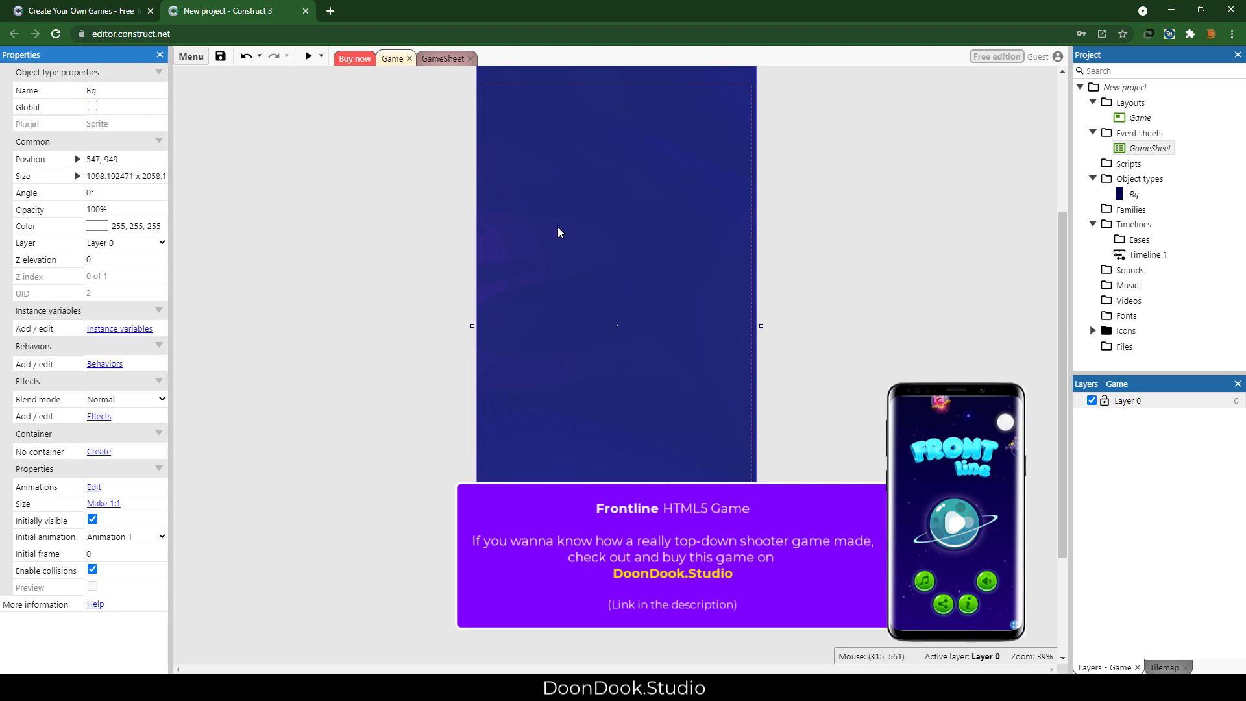
Insert another Sprite object and load player.png from the Assets folder as its image.
double_click(805, 221)
text(spr)
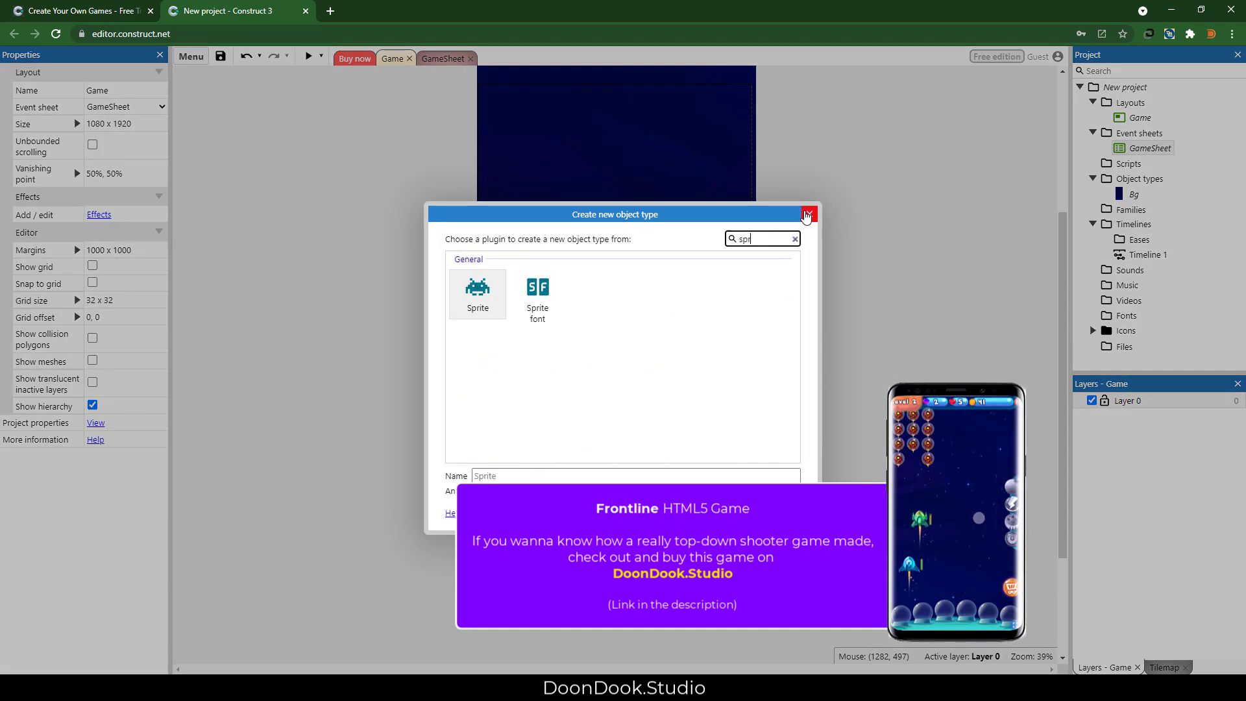
key(Return)
click(801, 211)
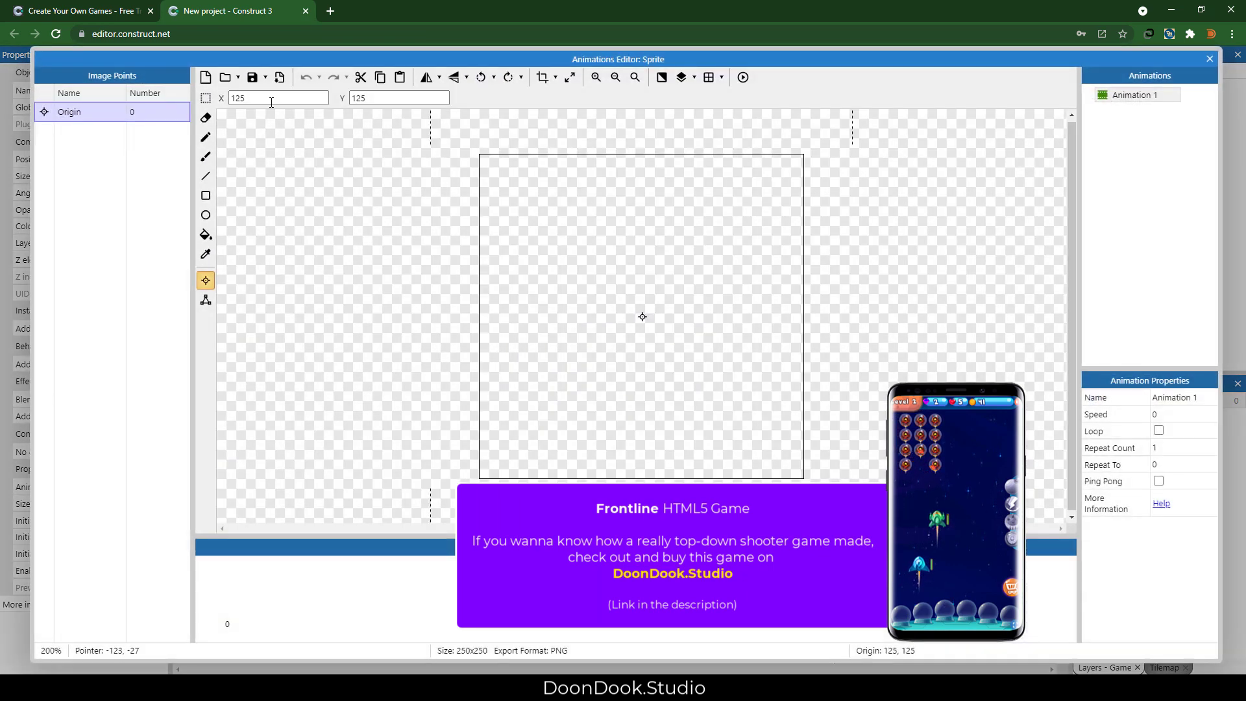
click(225, 78)
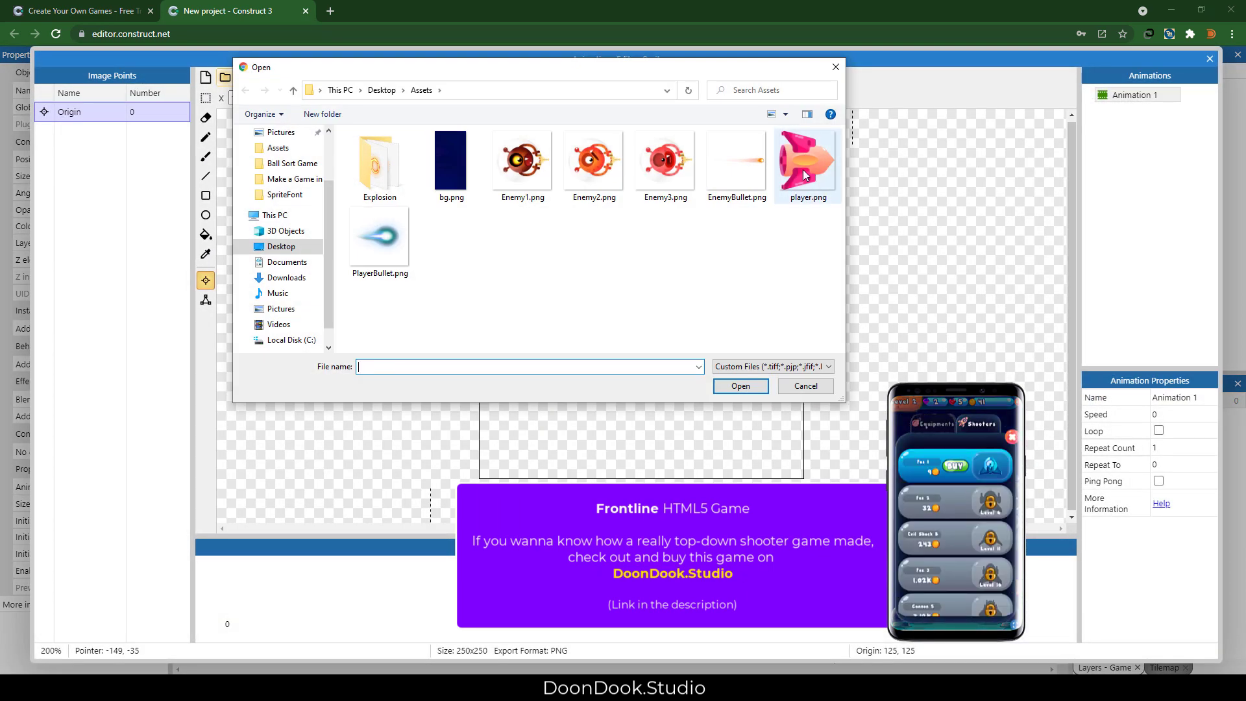
double_click(806, 176)
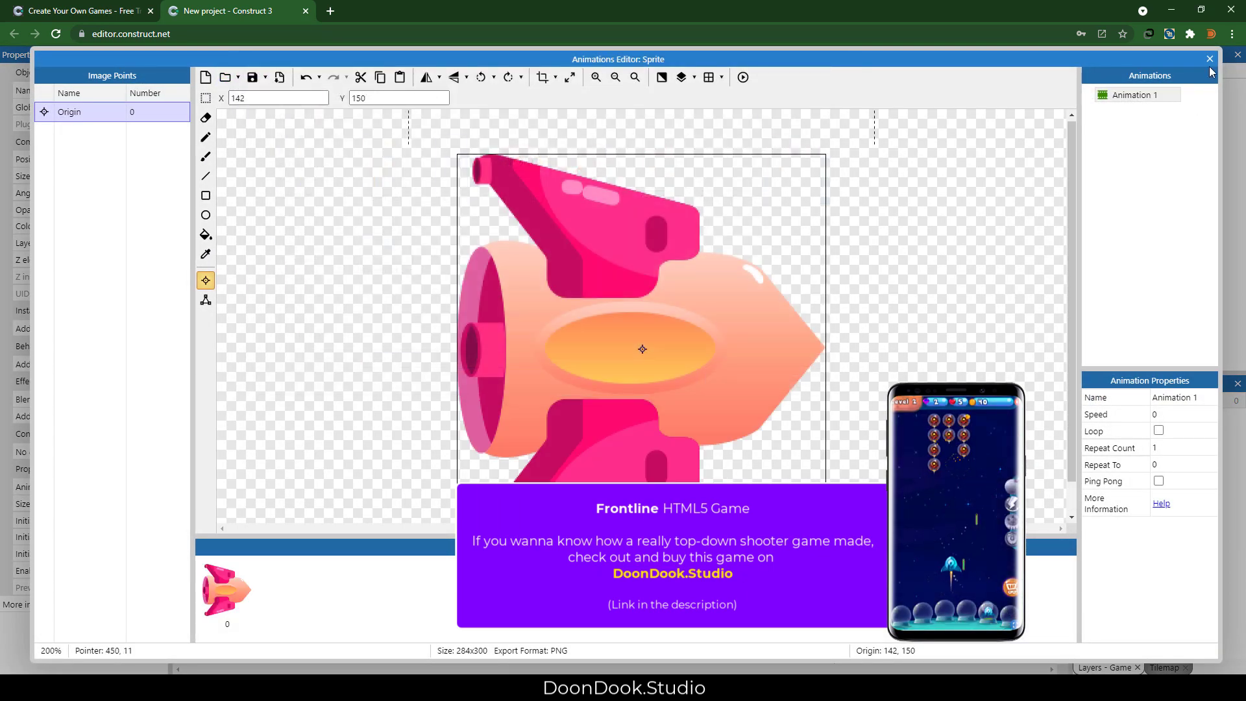
click(1209, 59)
Place the ship sprite at about 359, 780, shrink it to about 194 x 204, and rename it Player.
drag(648, 251, 569, 280)
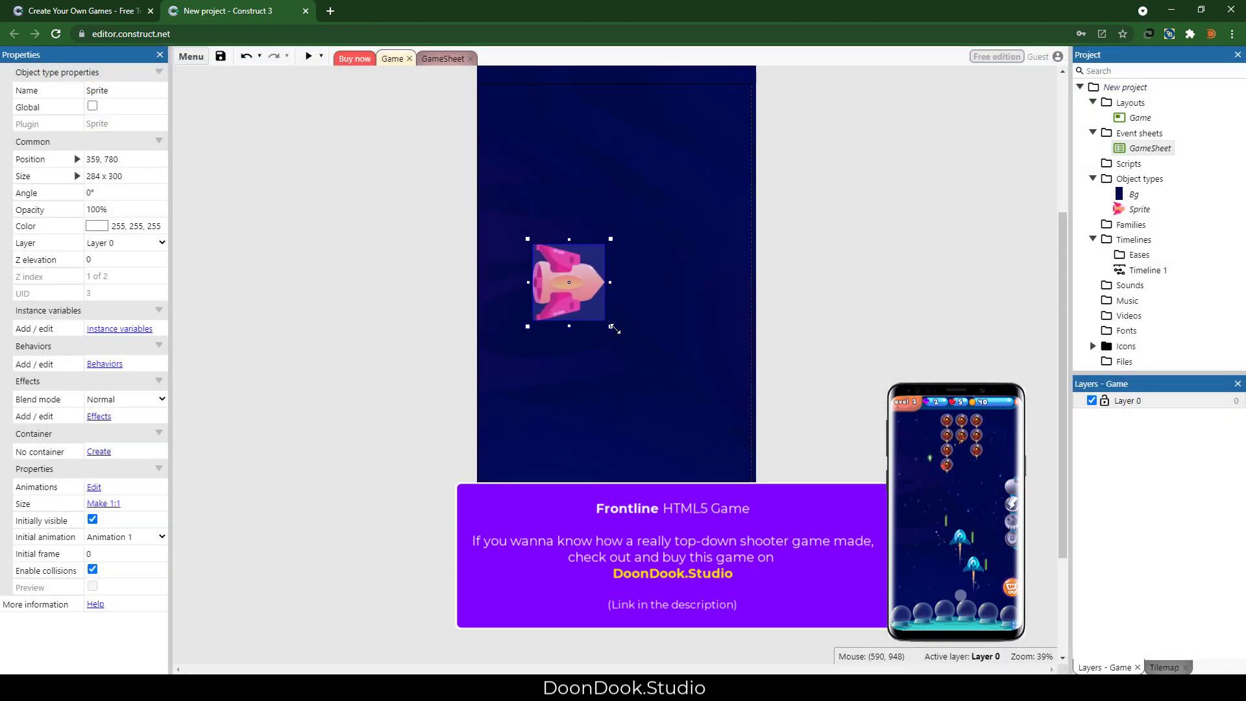
drag(613, 327, 600, 314)
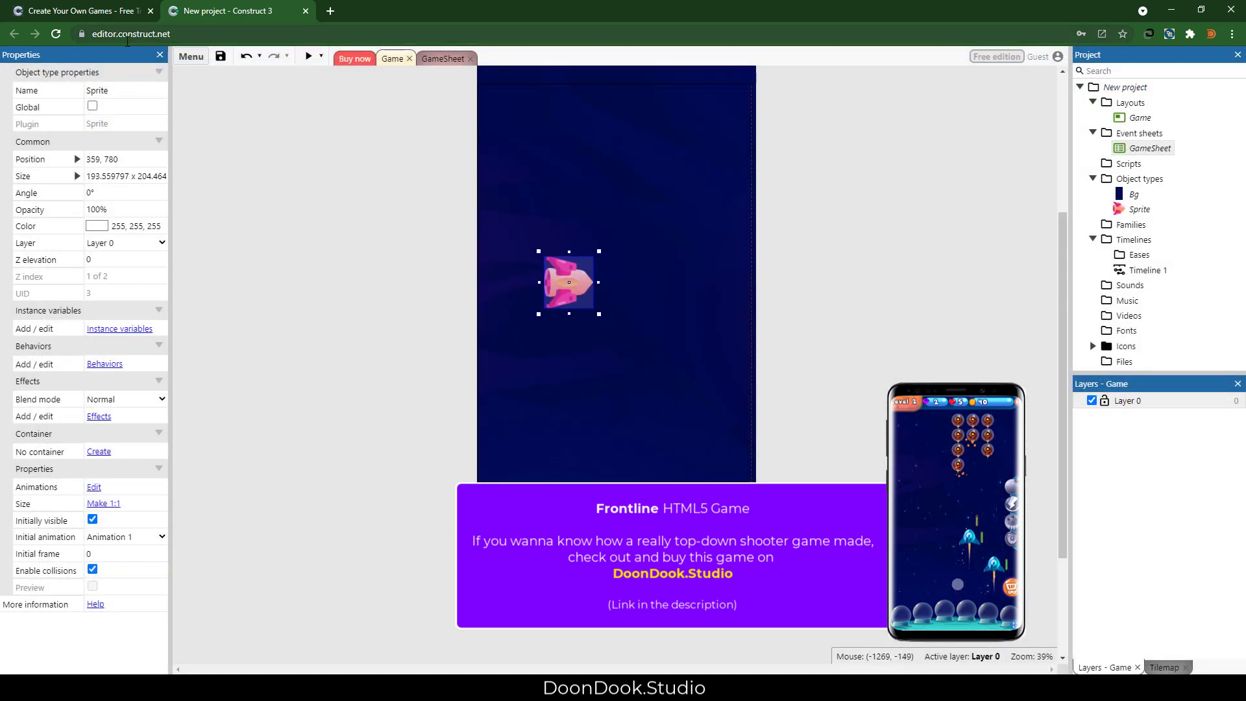
click(135, 89)
text(Player)
key(Return)
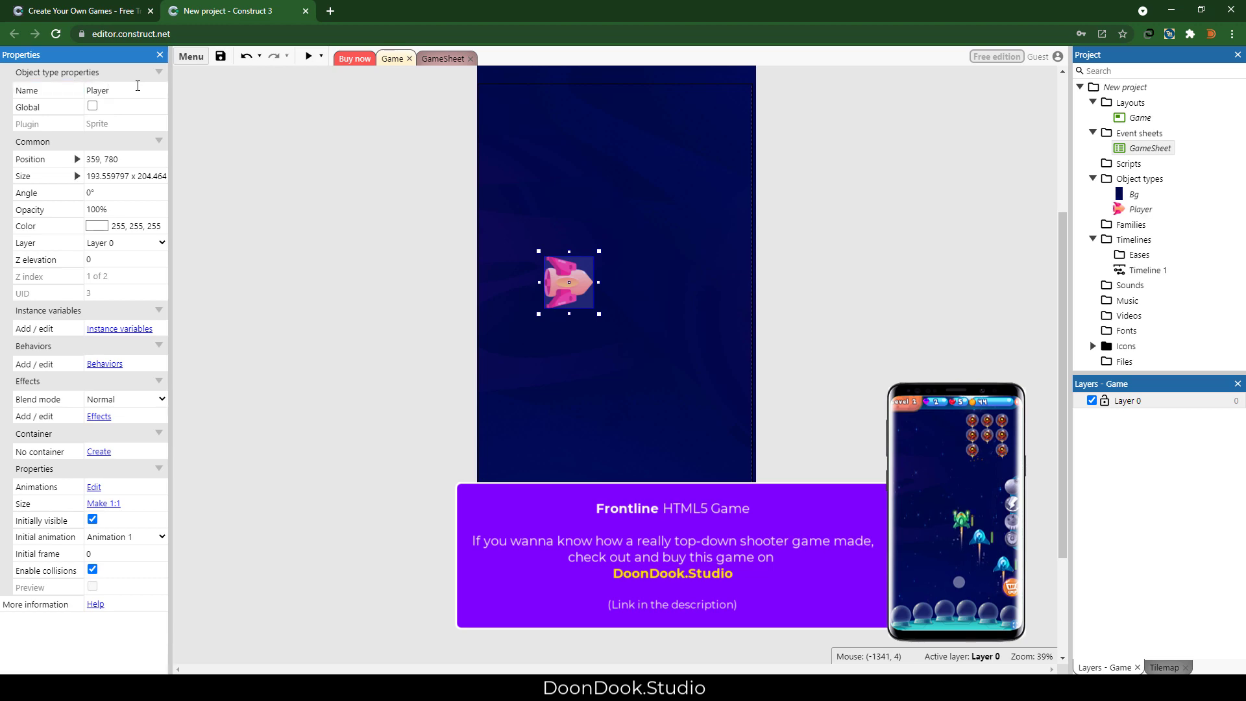
click(860, 281)
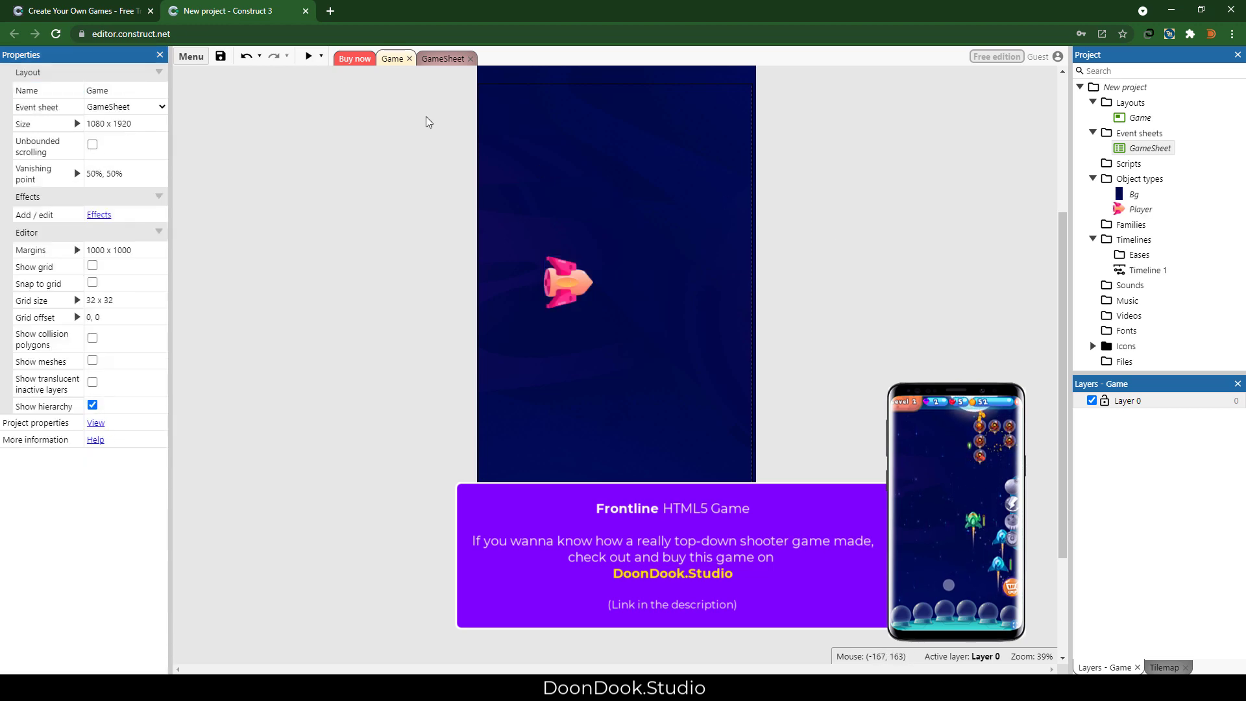
Preview the game to check the background and the ship, and close the preview.
key(F5)
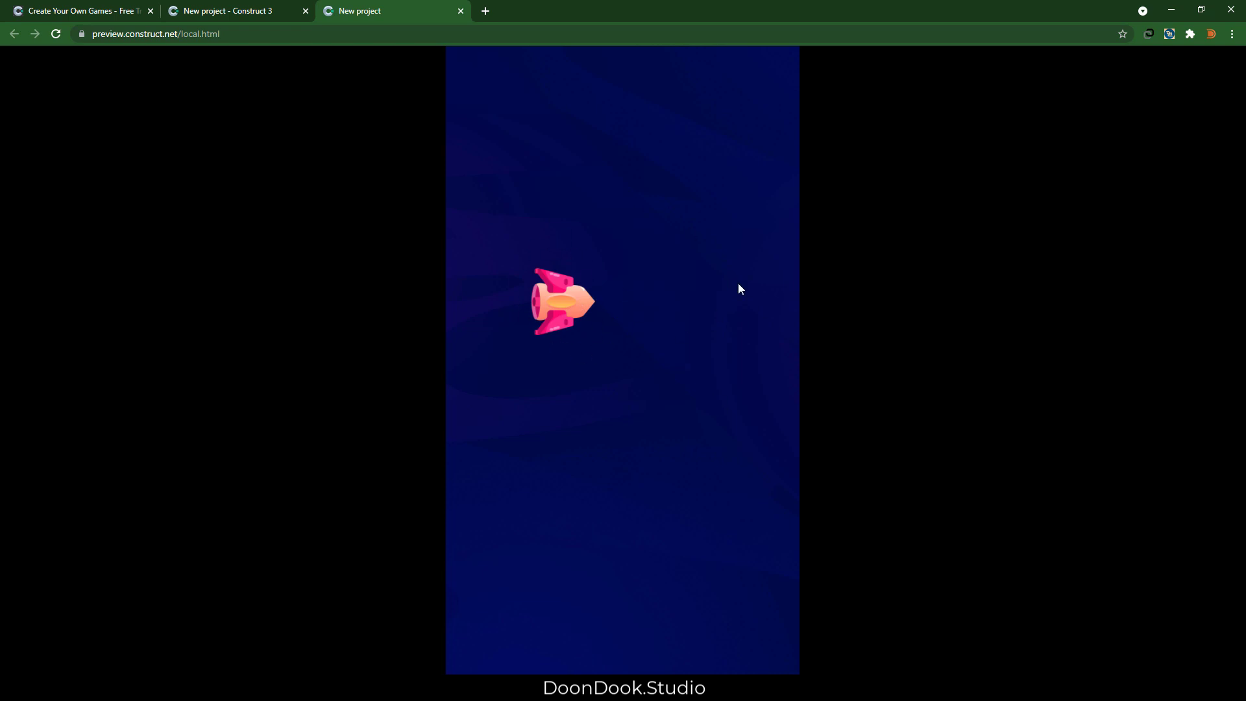
middle_click(408, 14)
Move the Player sprite to about 489, 831 and add the 8 Direction behavior to it.
click(602, 308)
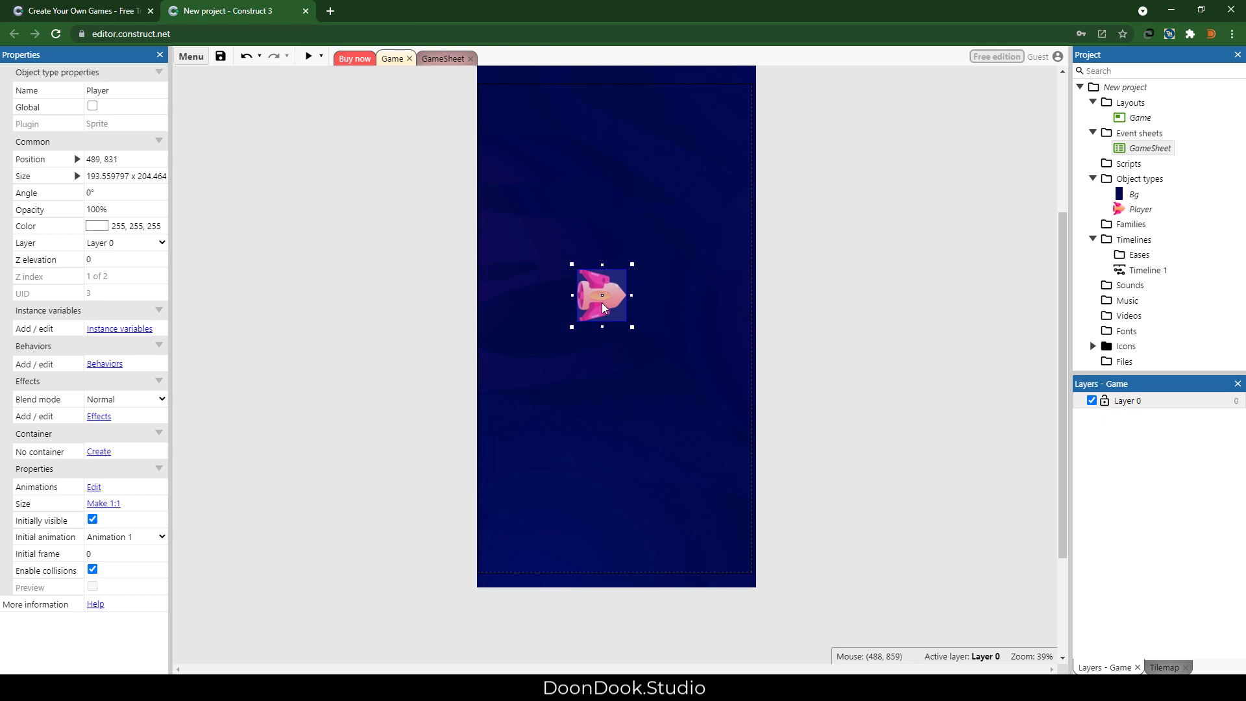
click(106, 365)
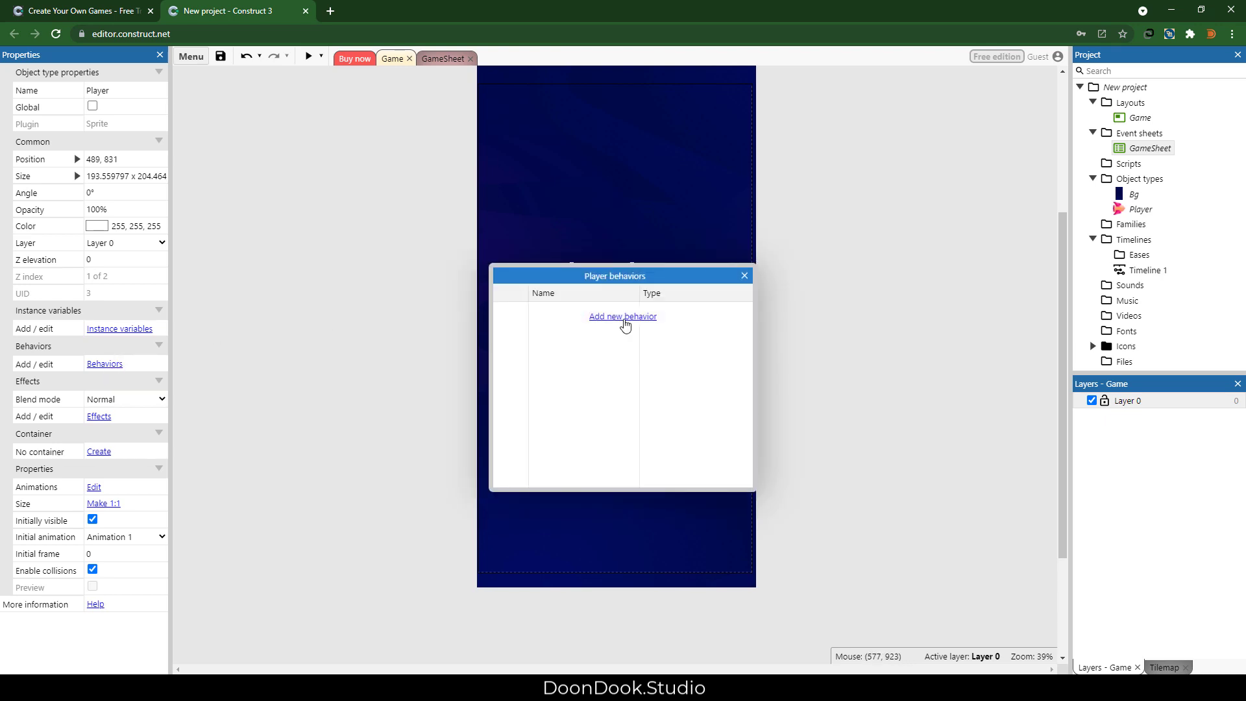
click(623, 317)
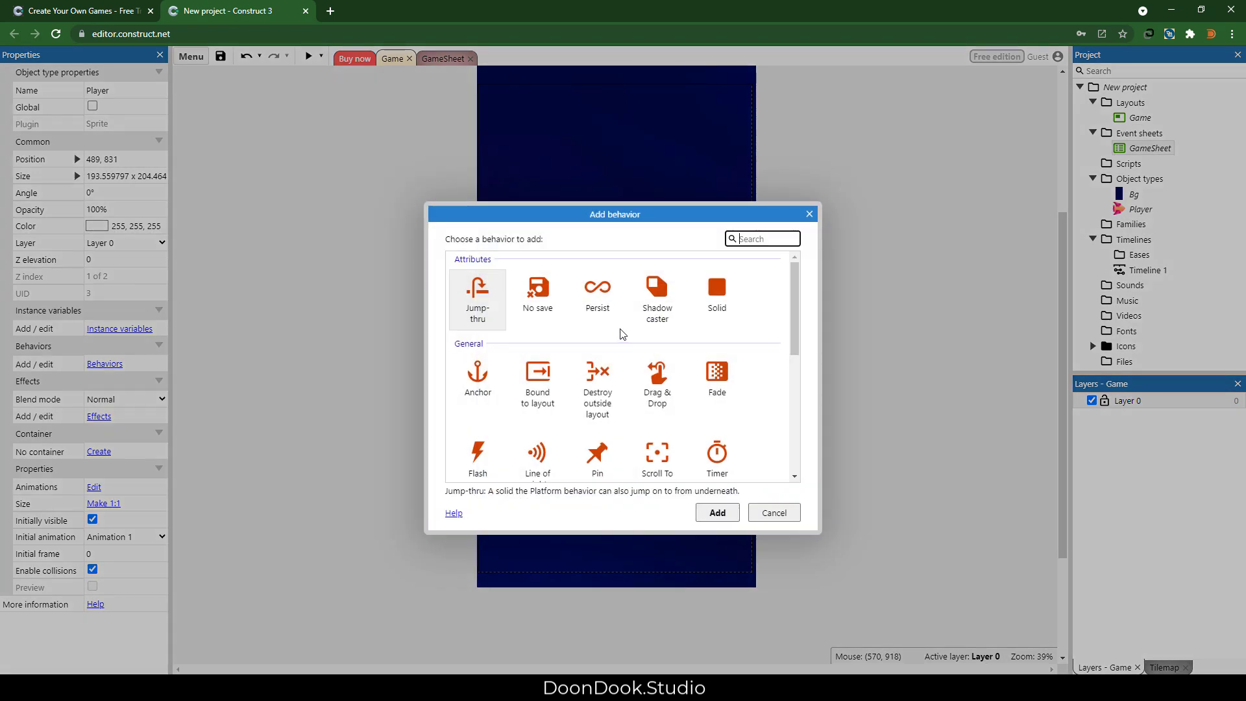
text(8)
double_click(497, 325)
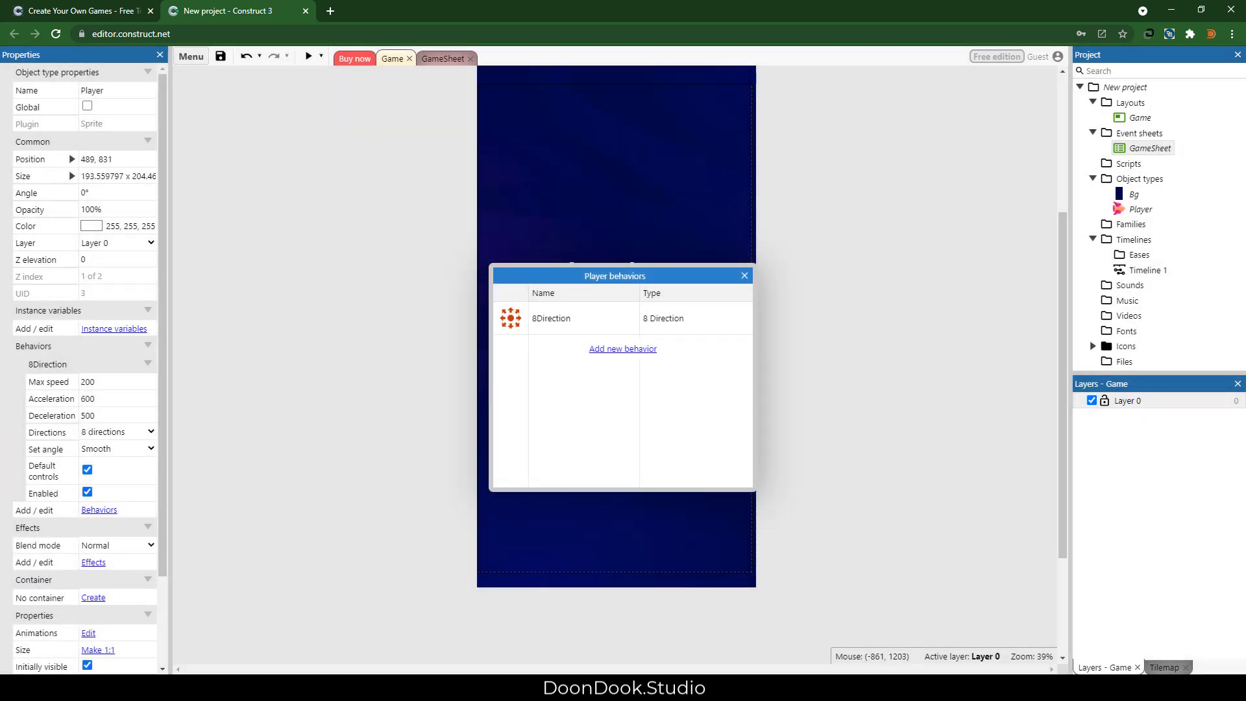
click(744, 275)
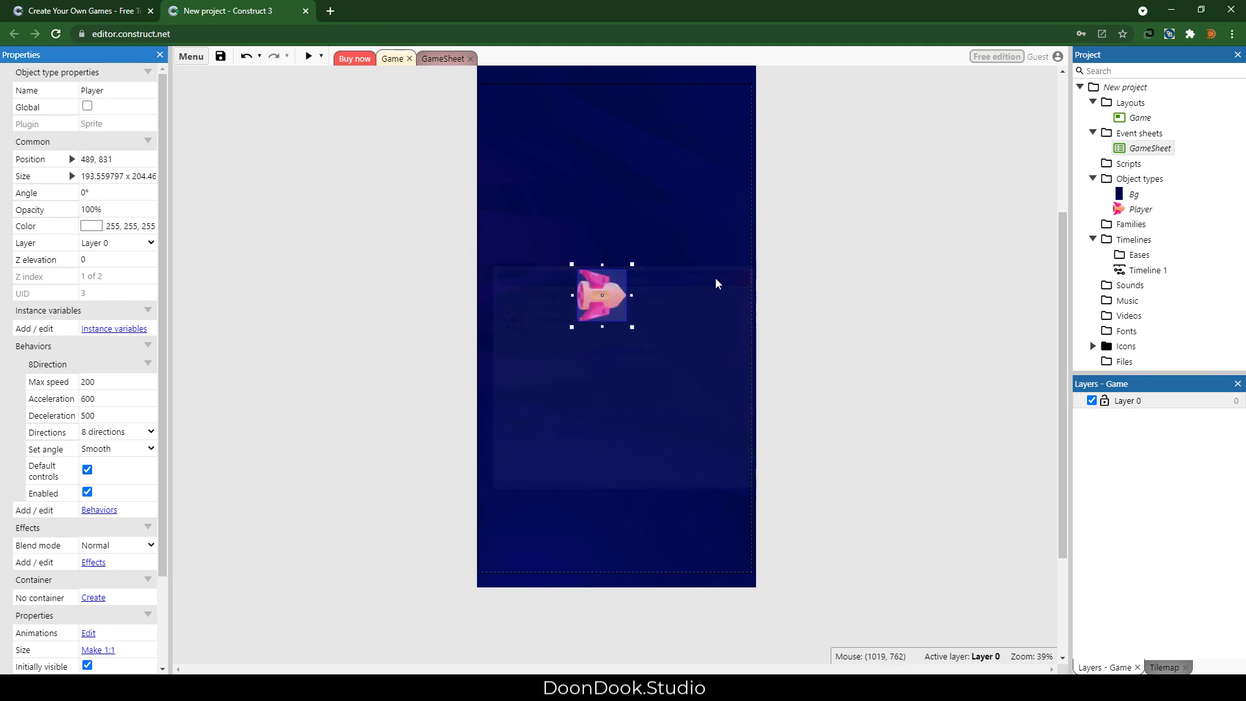
Set the max speed of the Player's 8Direction behavior to 400.
scroll(47, 428, down, 2)
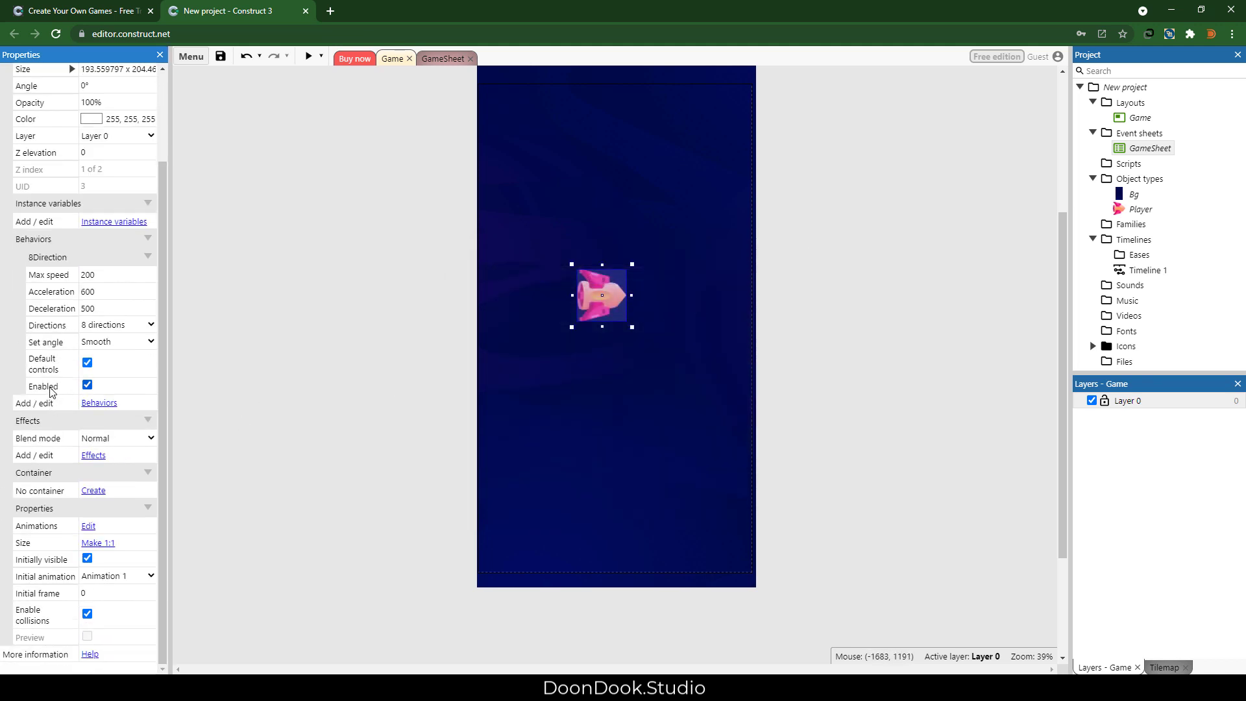
scroll(50, 391, up, 2)
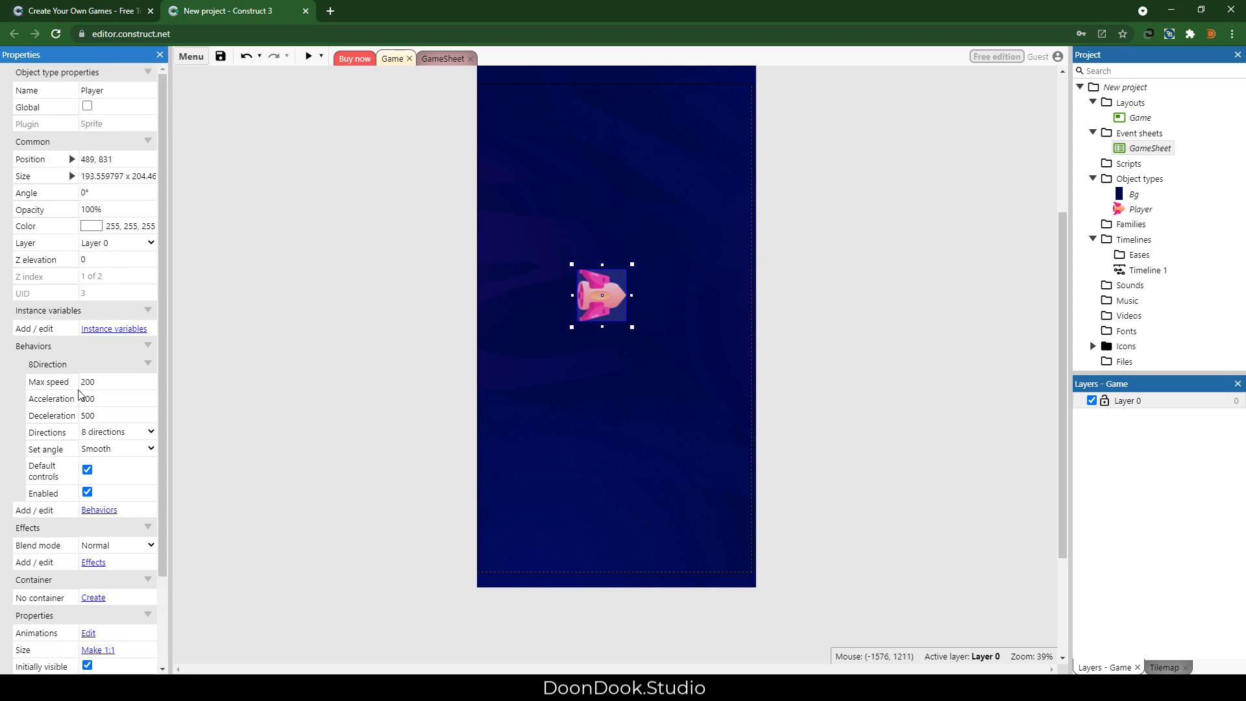
click(106, 383)
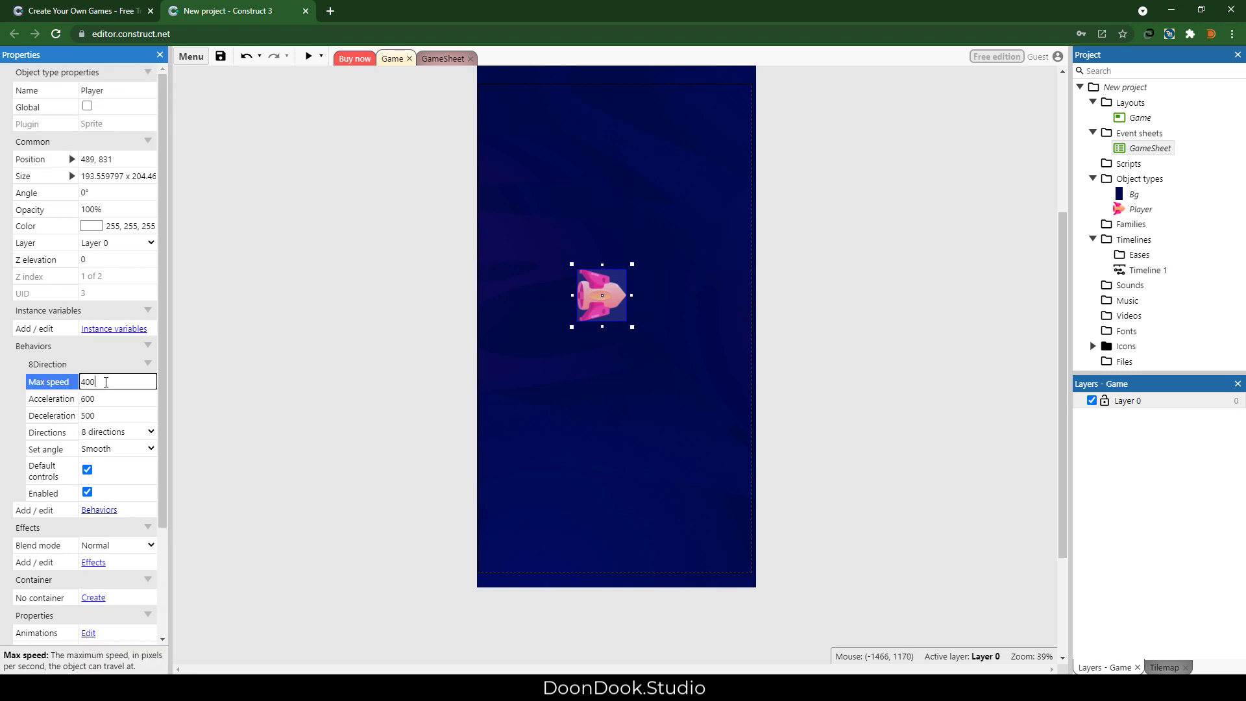
key(Tab)
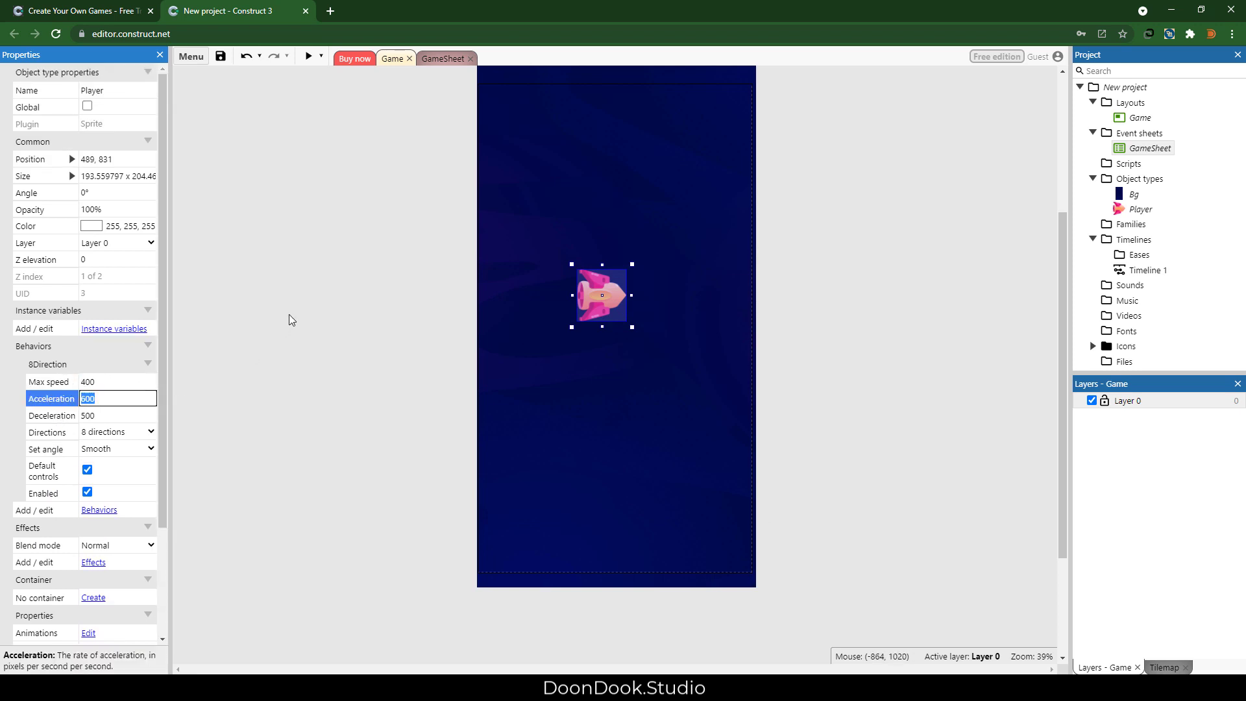
Preview the game and steer the ship in several directions to test its movement.
click(309, 56)
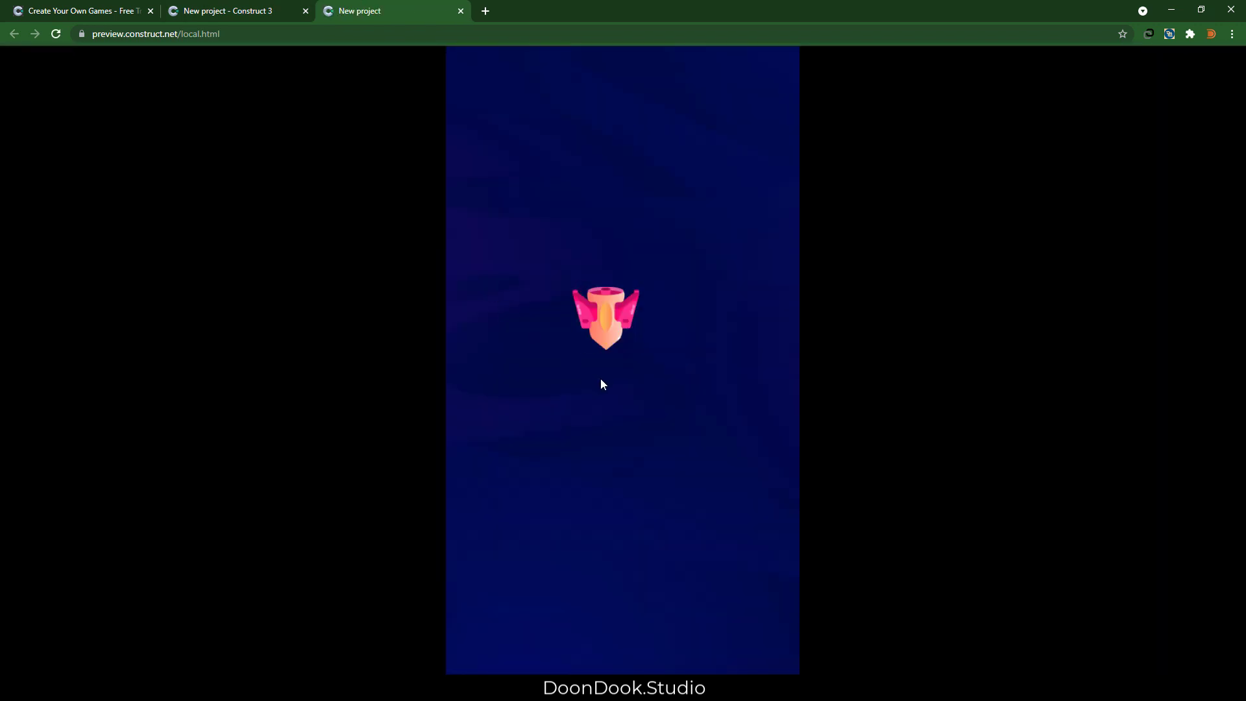
key(Right)
key(Up)
key(Left)
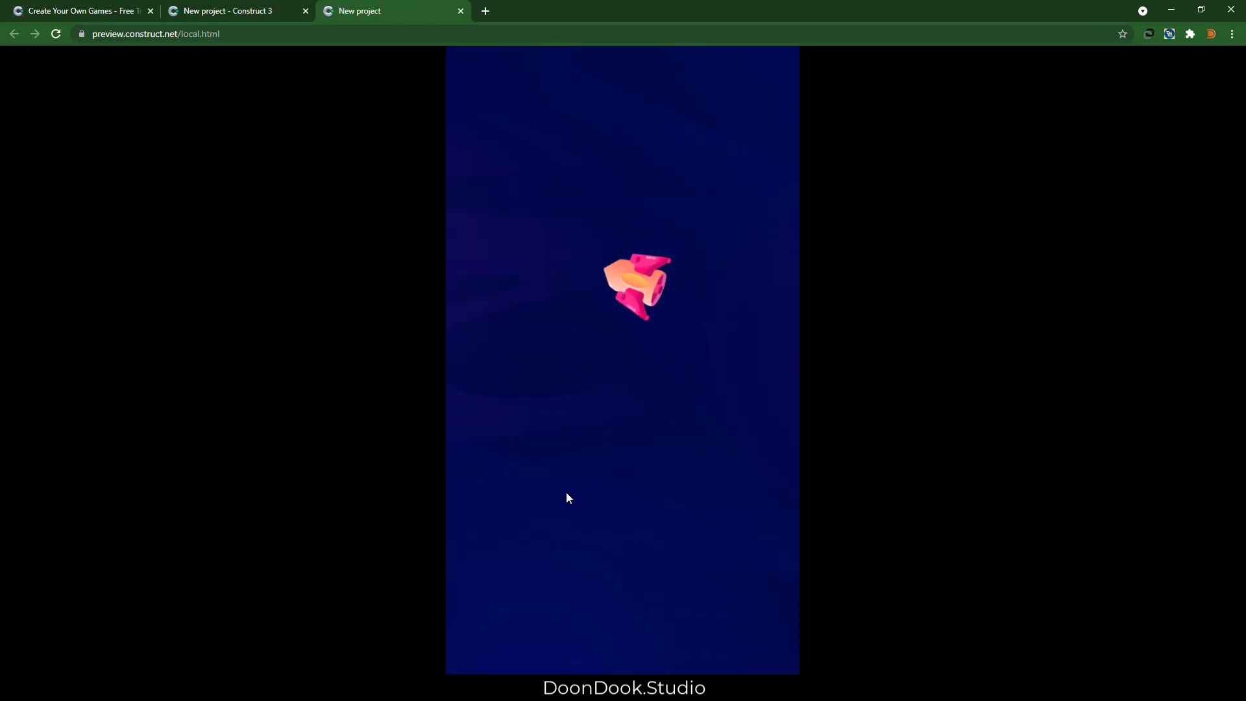
key(Right)
key(Left)
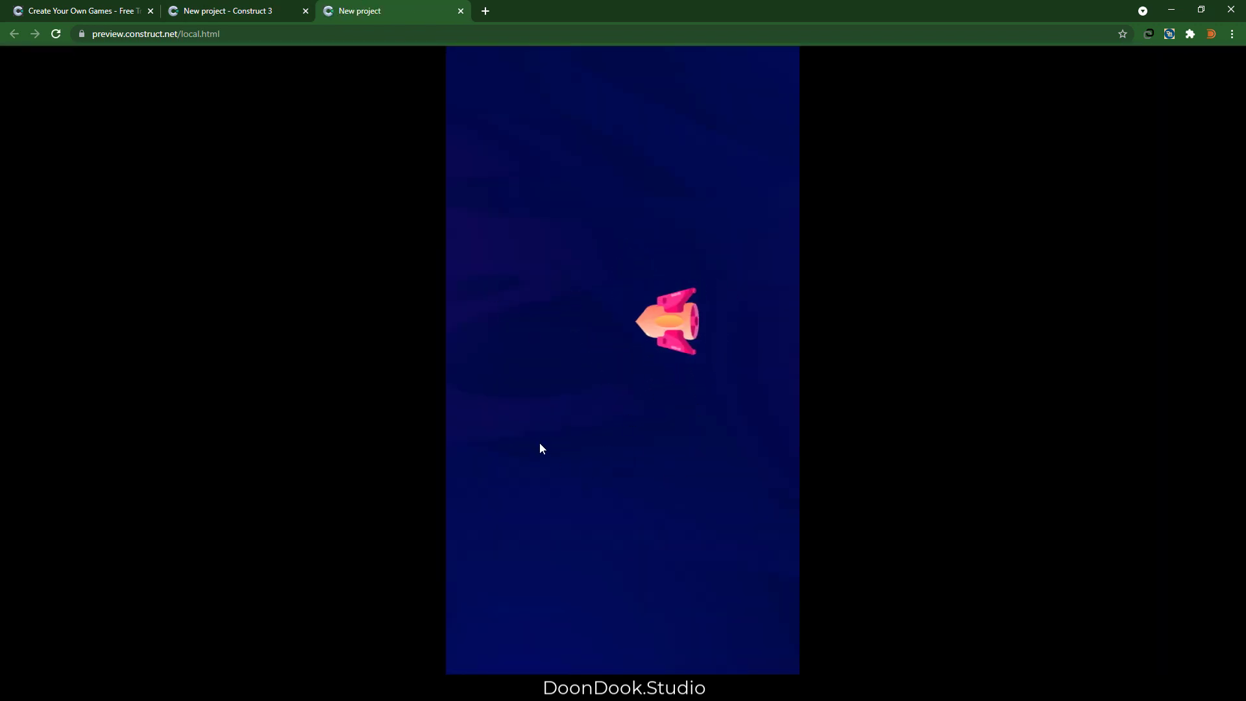
key(Left)
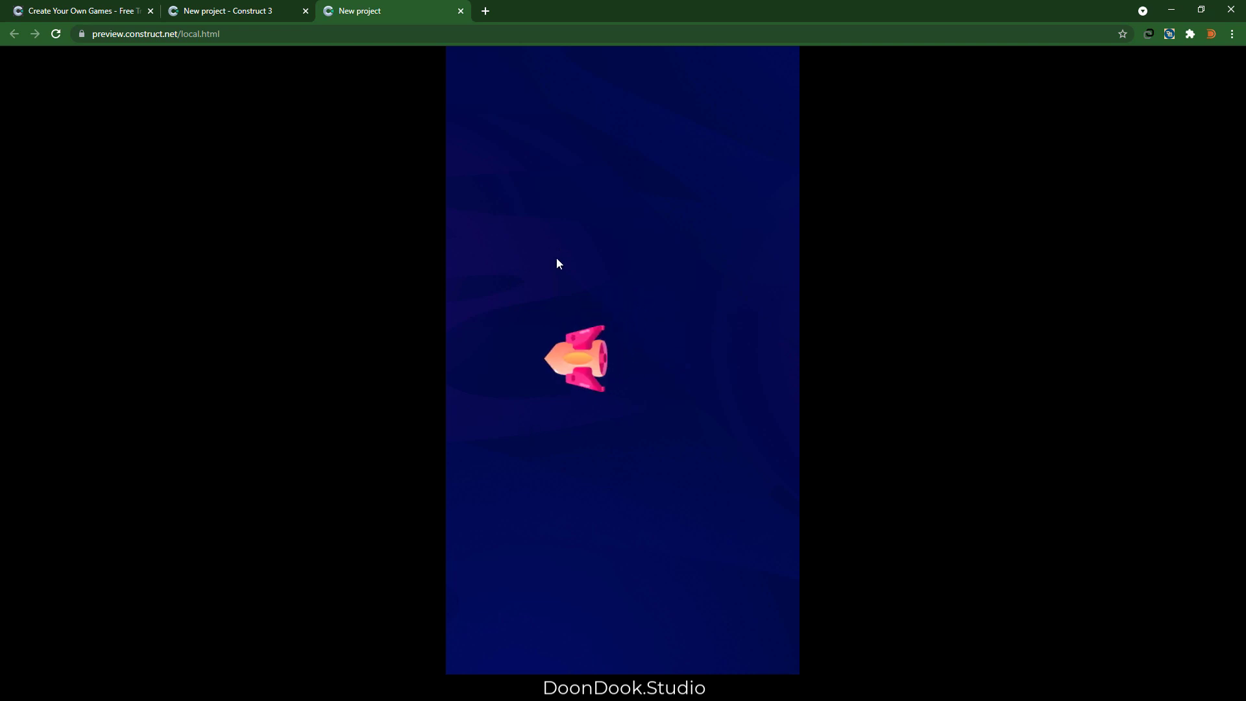
Return to the editor and set the Set angle option of the Player's 8Direction behavior to No.
click(250, 5)
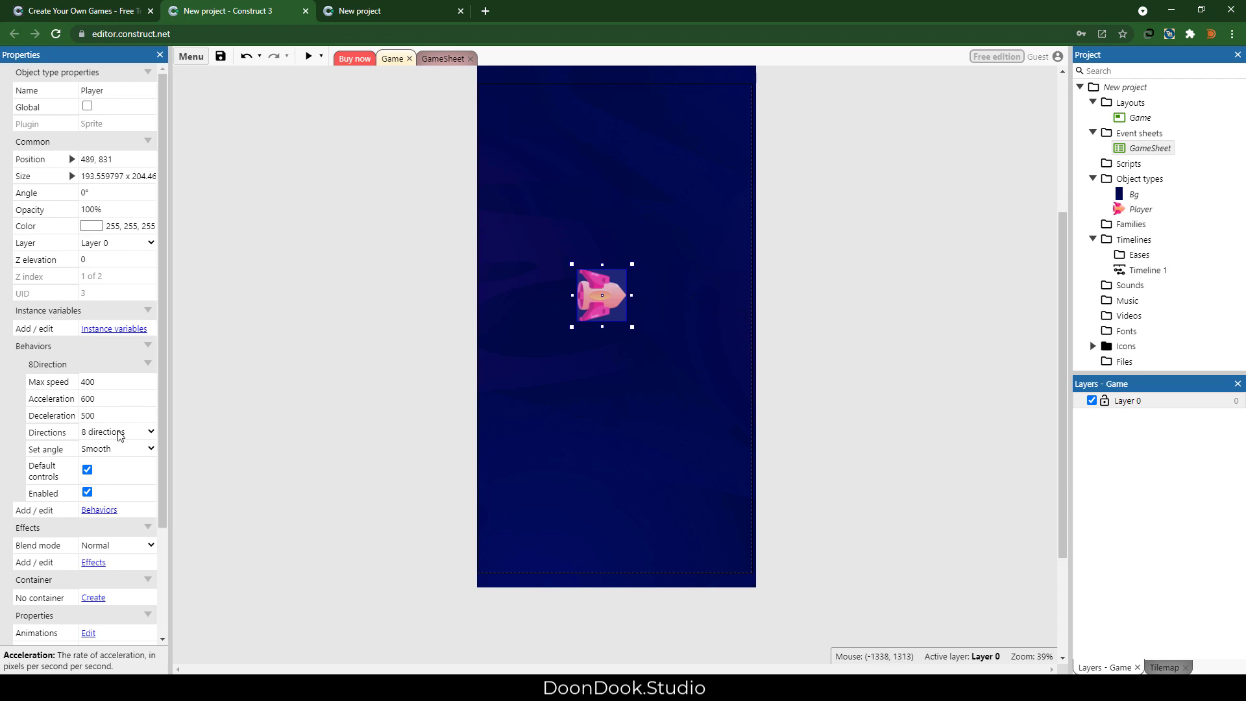
click(90, 449)
click(92, 463)
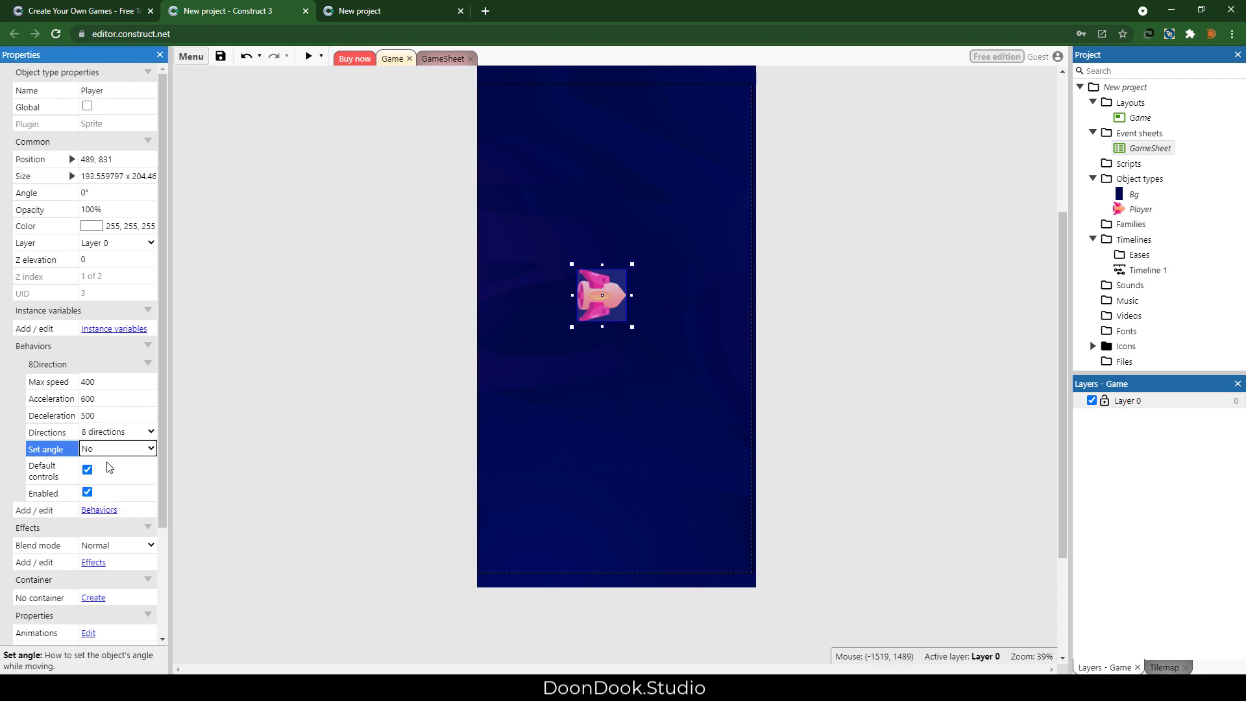
Add a Mouse object to the project.
click(804, 256)
double_click(805, 258)
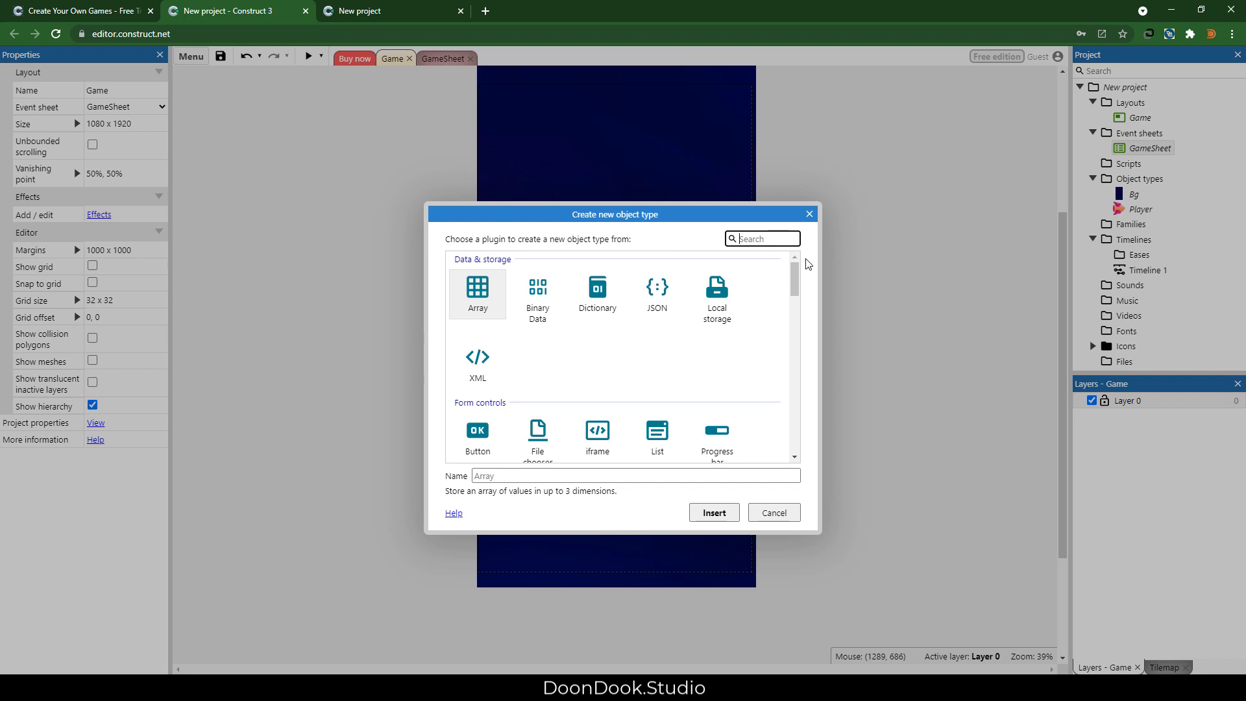
text(mous)
key(Return)
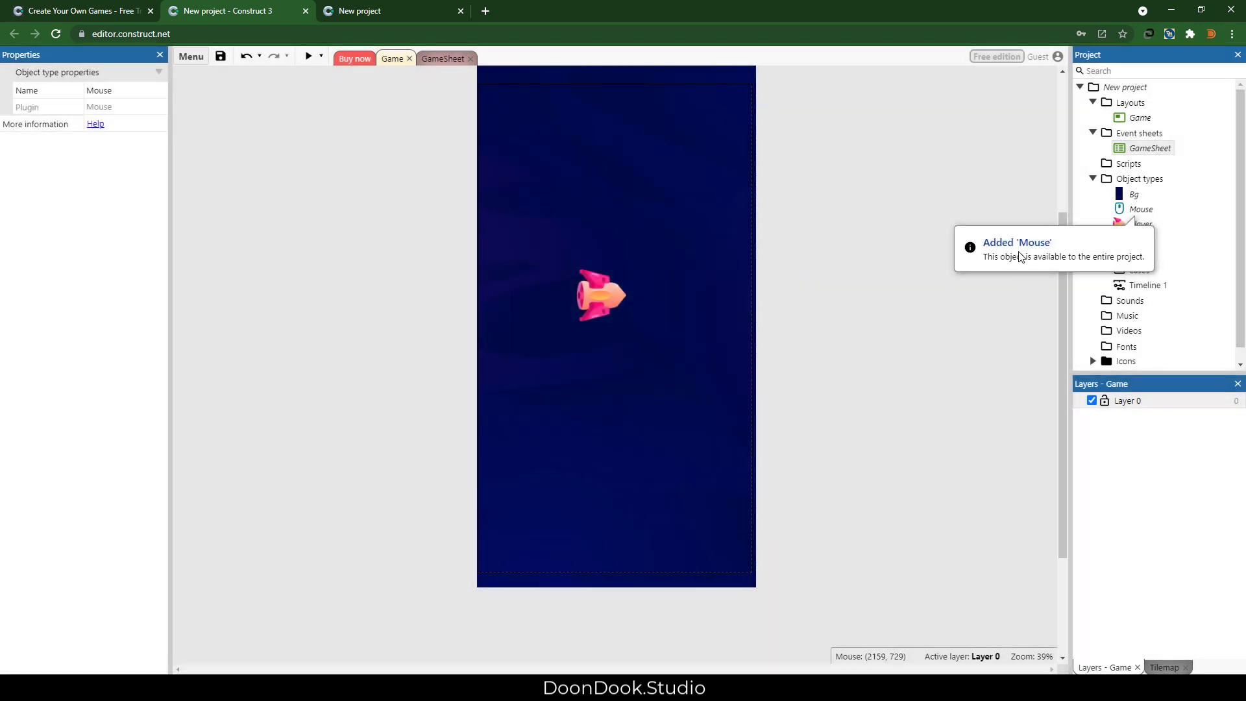
click(782, 266)
Add an event group named Player to the GameSheet event sheet.
click(438, 59)
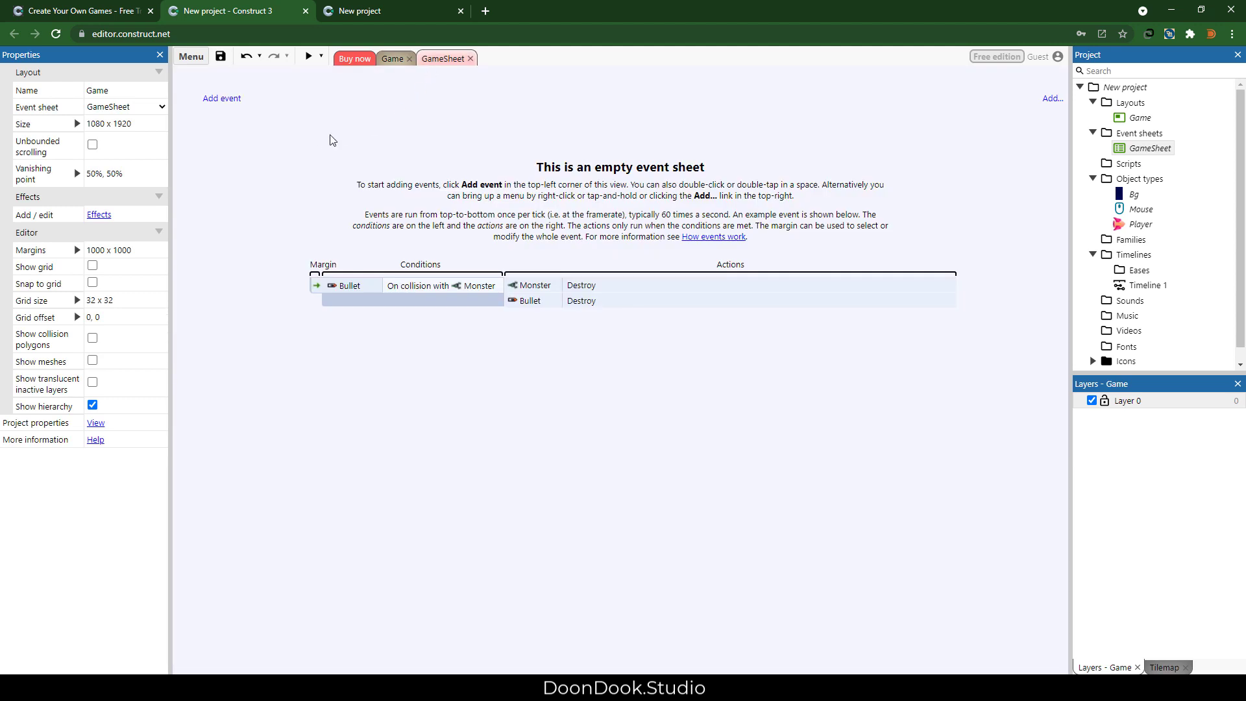
right_click(318, 140)
click(346, 224)
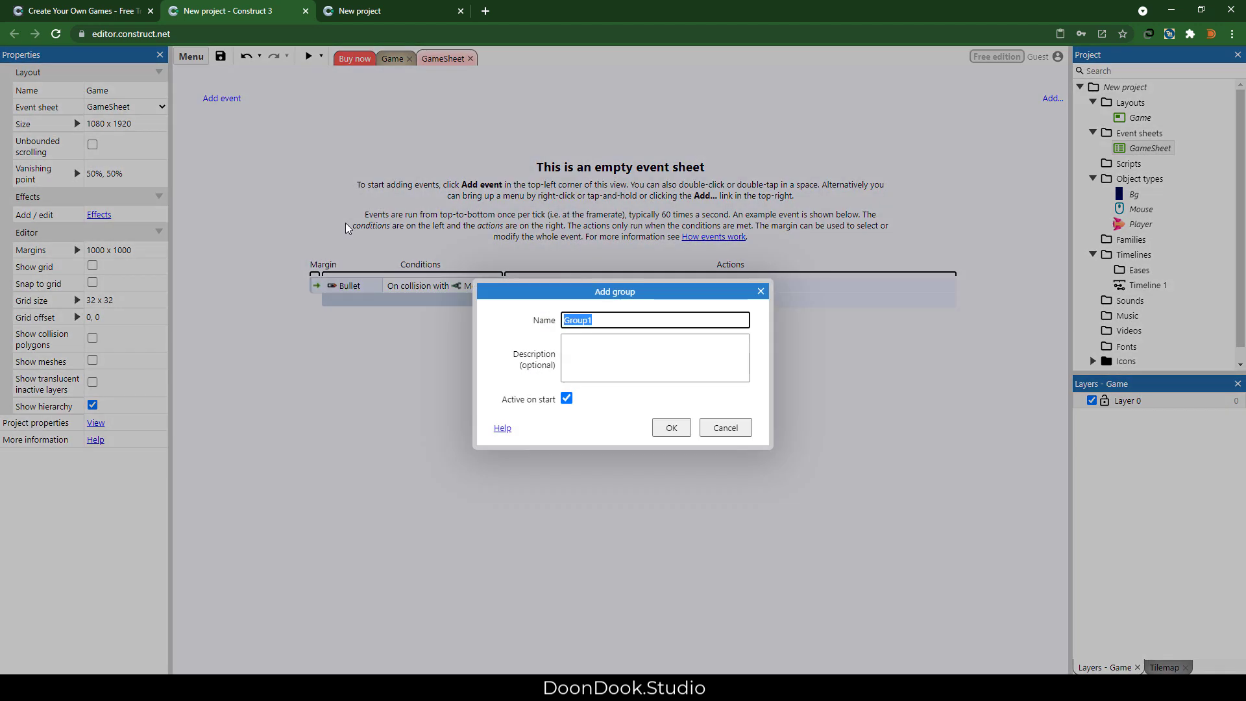
text(Player)
key(Return)
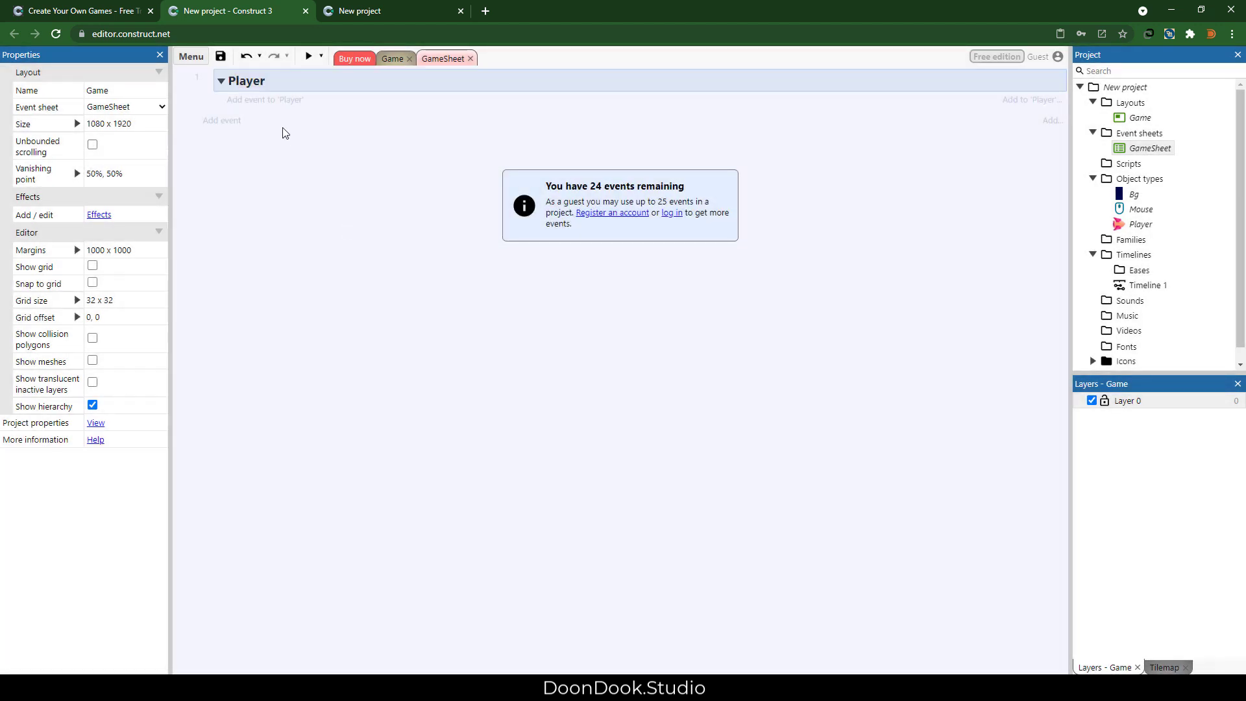
Add a blank sub-event to the Player group and start a Set angle toward position action for the Player object.
click(306, 78)
key(b)
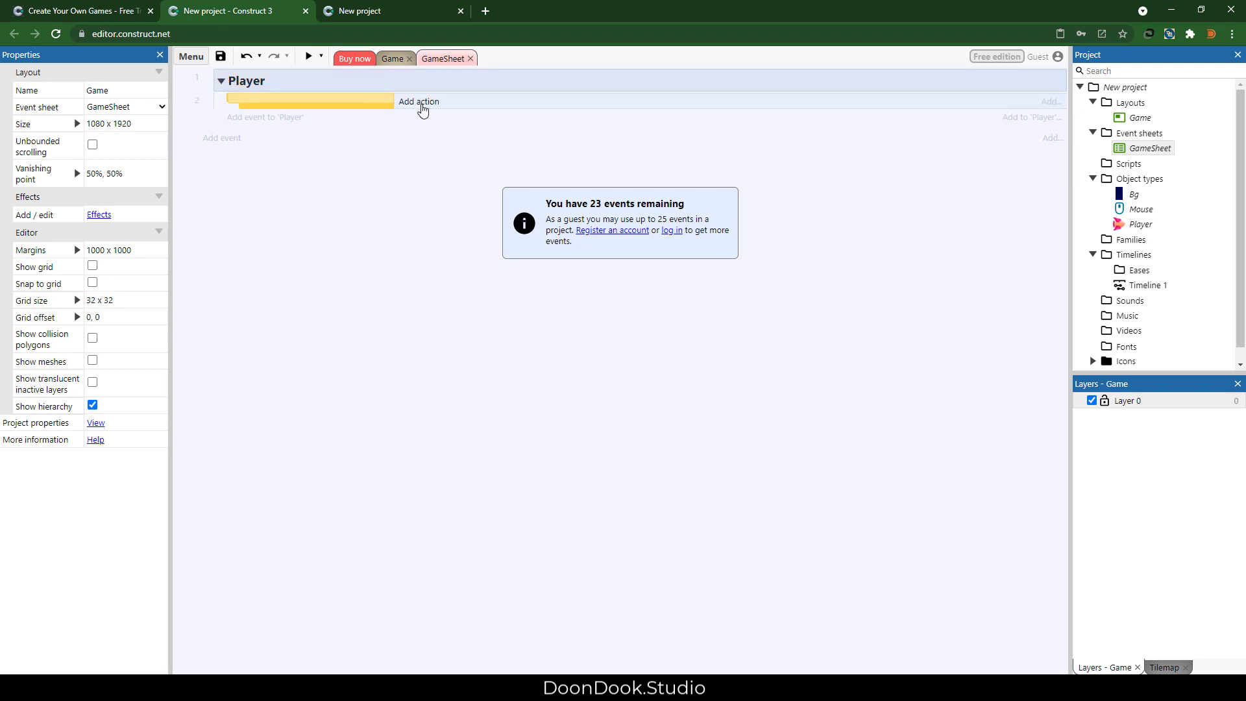
click(420, 103)
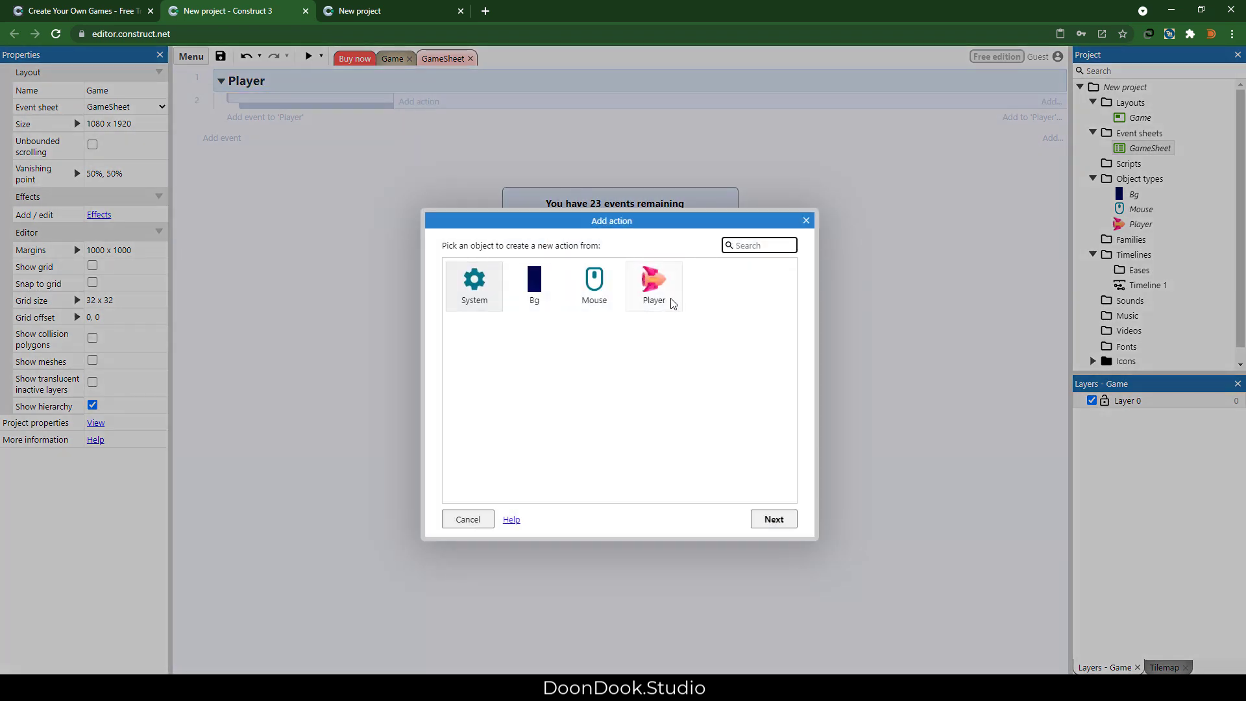
double_click(668, 289)
scroll(691, 344, down, 1)
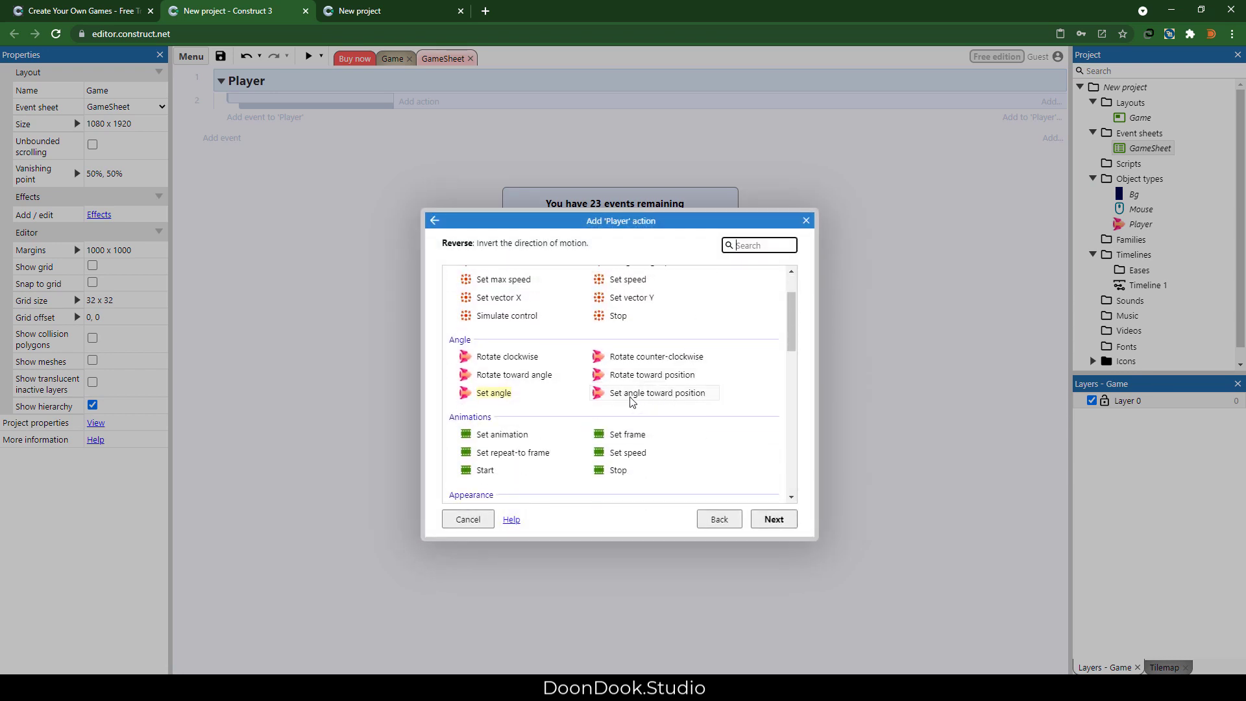
click(659, 397)
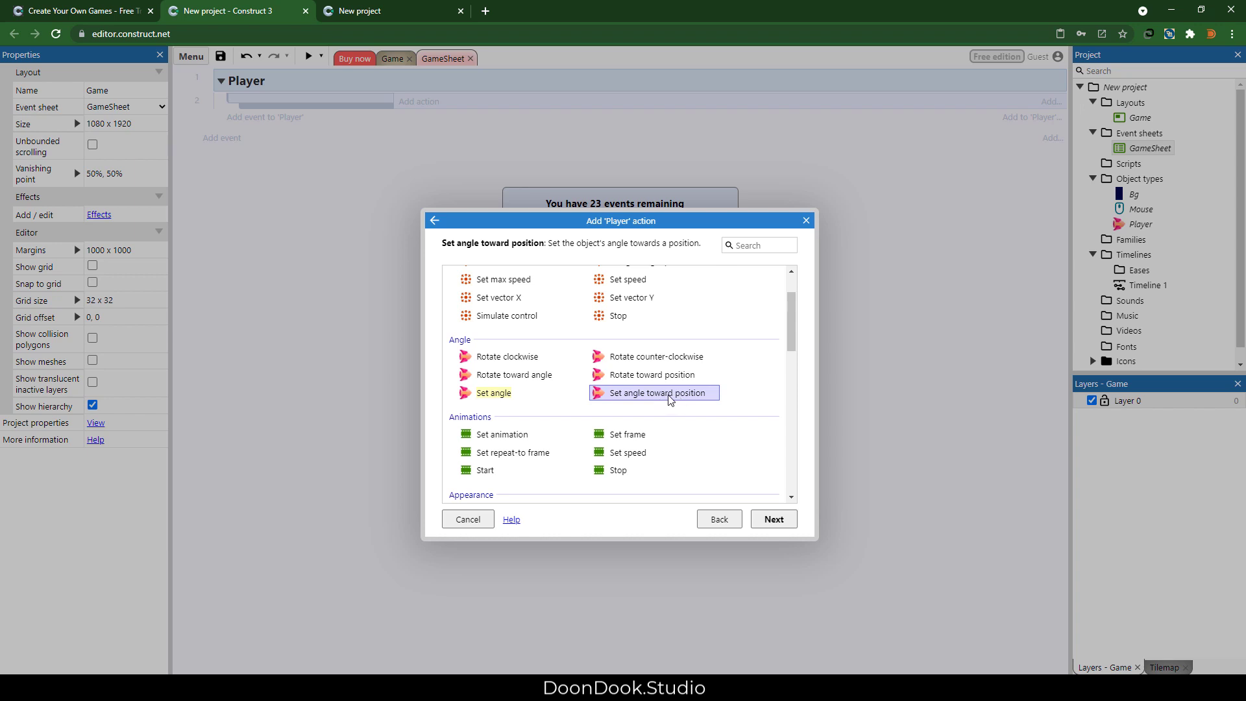
double_click(670, 398)
Set the action's target position to X Mouse.X and Y Mouse.Y and finish the action.
text(mous)
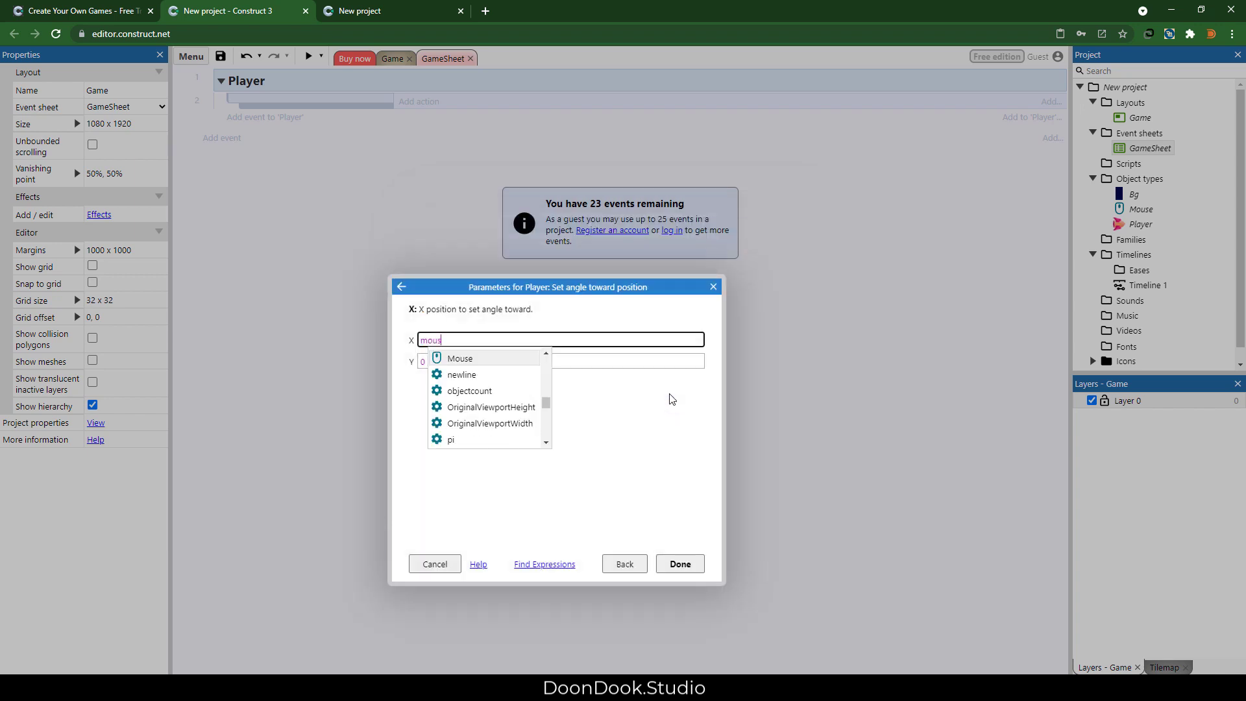
key(Tab)
text(.x)
key(Tab)
text(mous)
key(Tab)
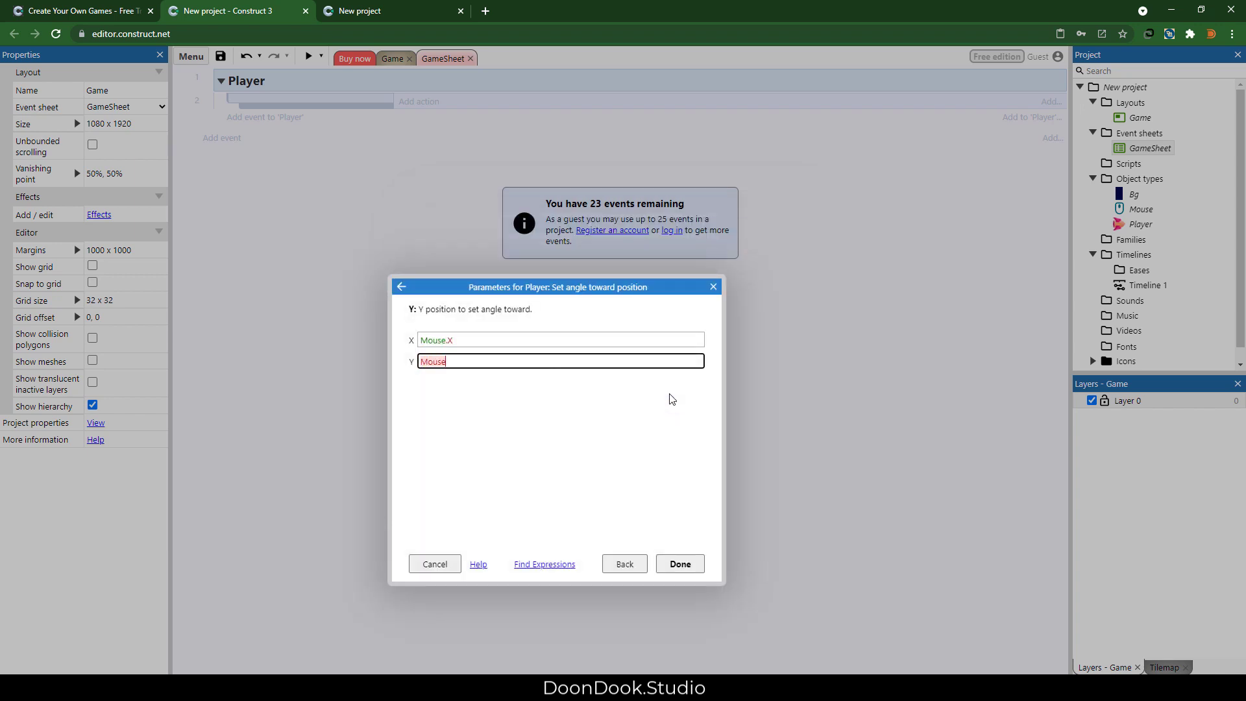
text(.y)
key(Return)
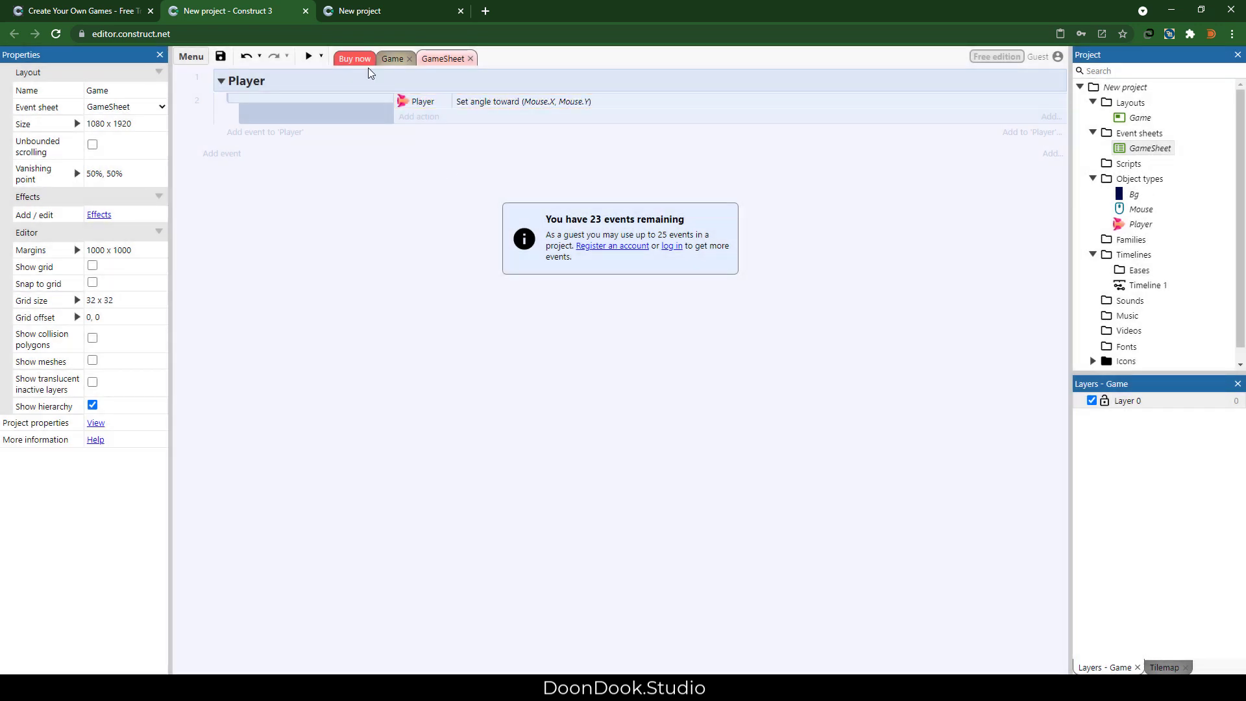
Preview the game to test the ship's aiming toward the mouse pointer, and return to the editor.
click(309, 57)
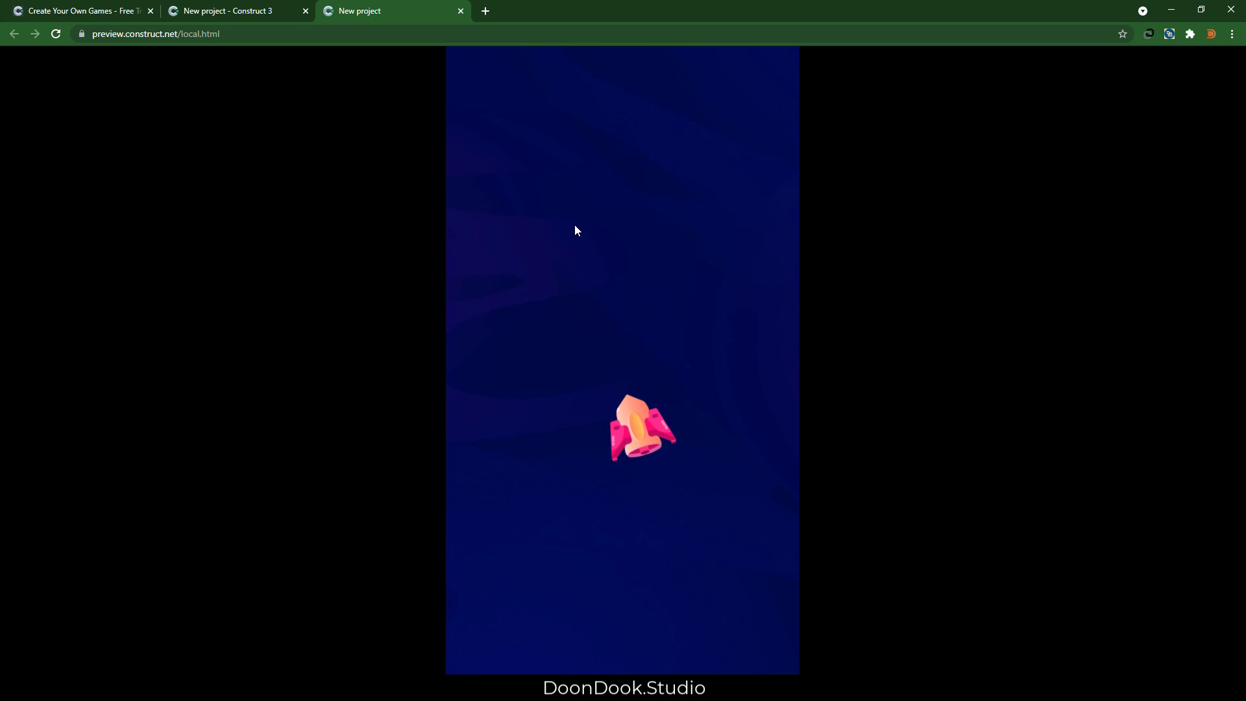
click(244, 12)
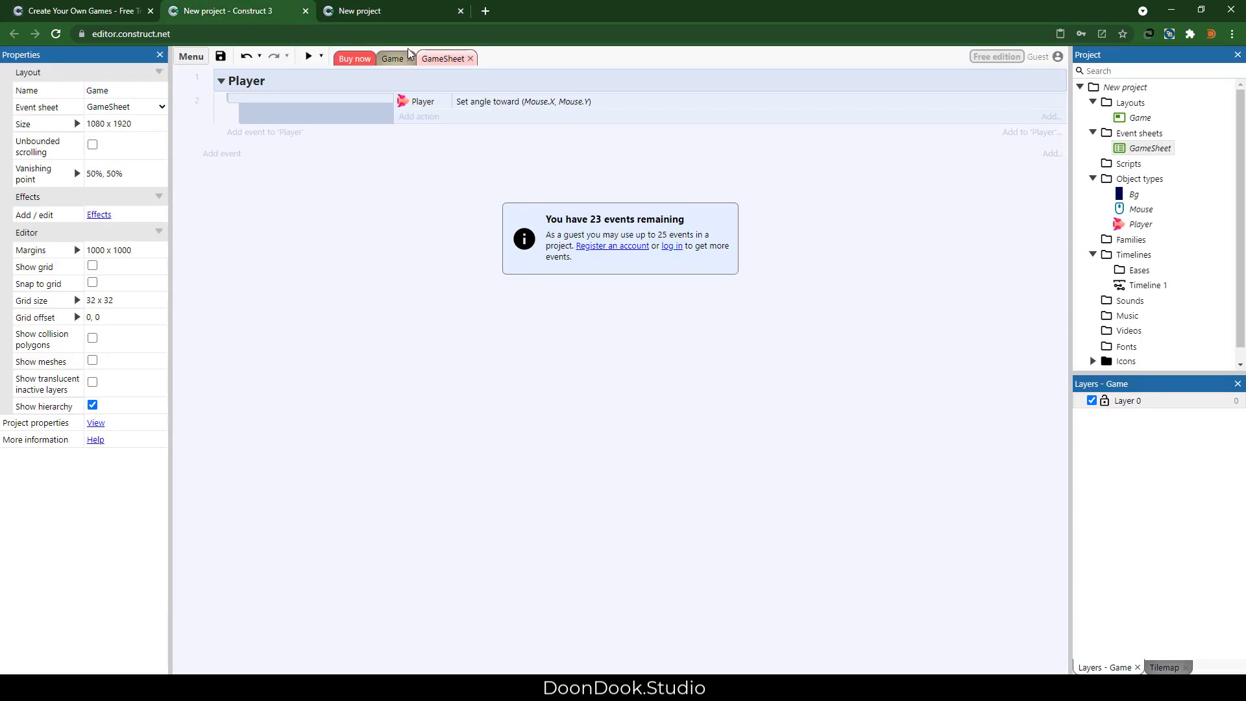
Insert a new Sprite in the Game layout and load the glowing blue bullet picture as its image.
click(391, 59)
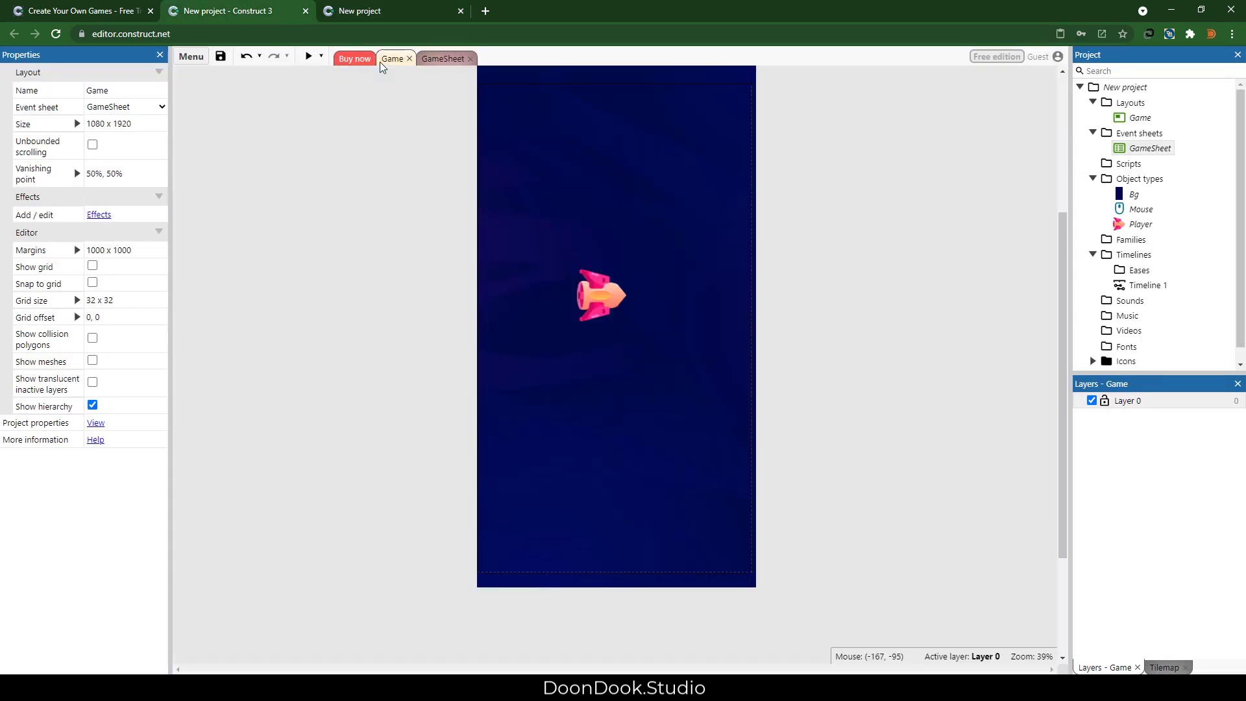
double_click(792, 260)
text(sprite)
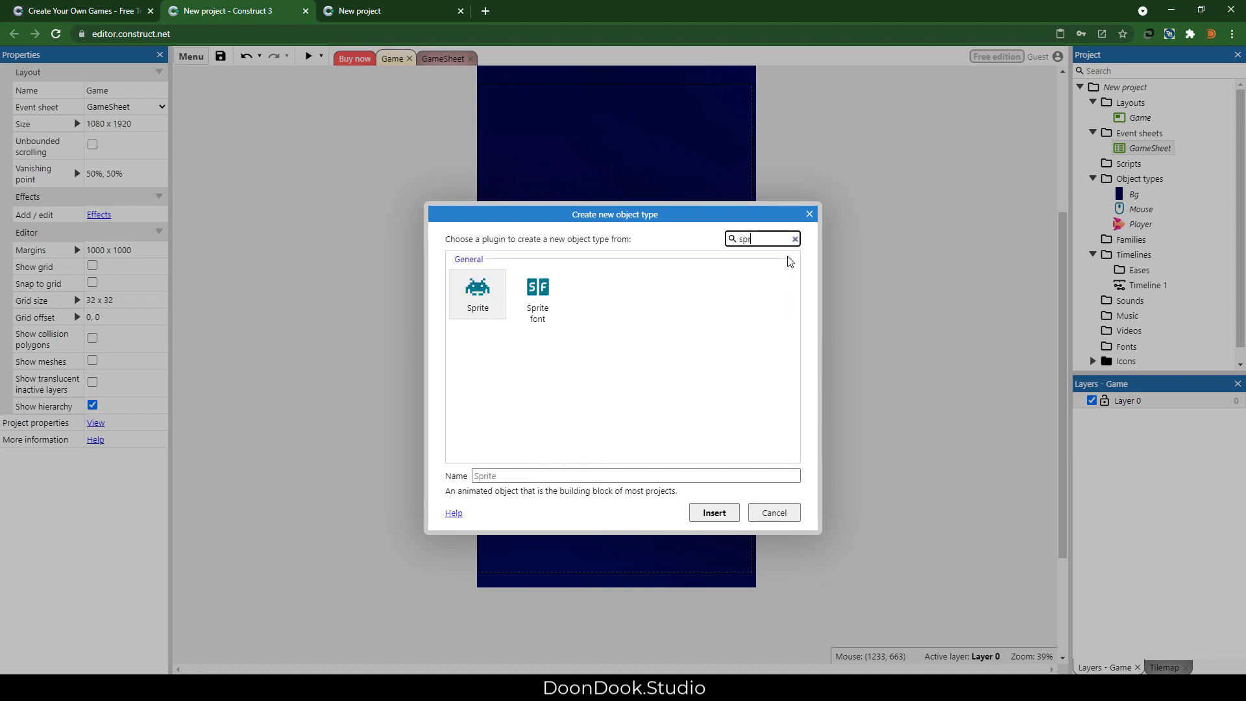
key(Return)
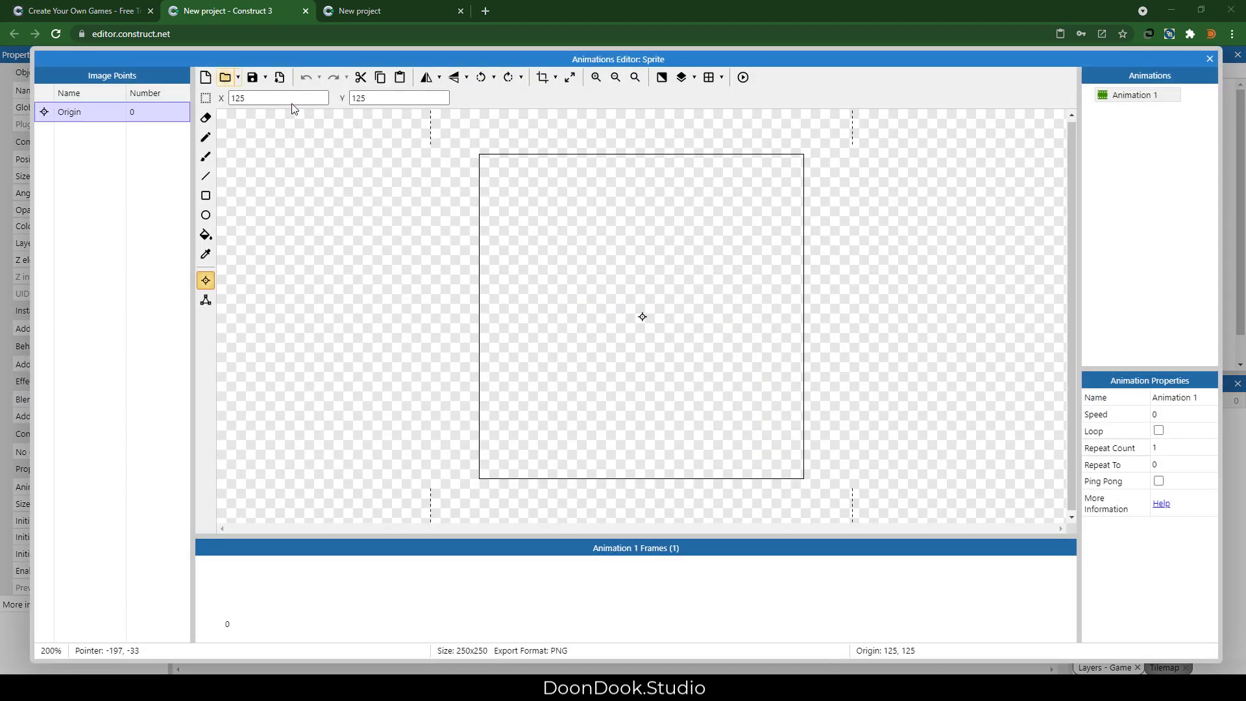
click(224, 77)
double_click(388, 247)
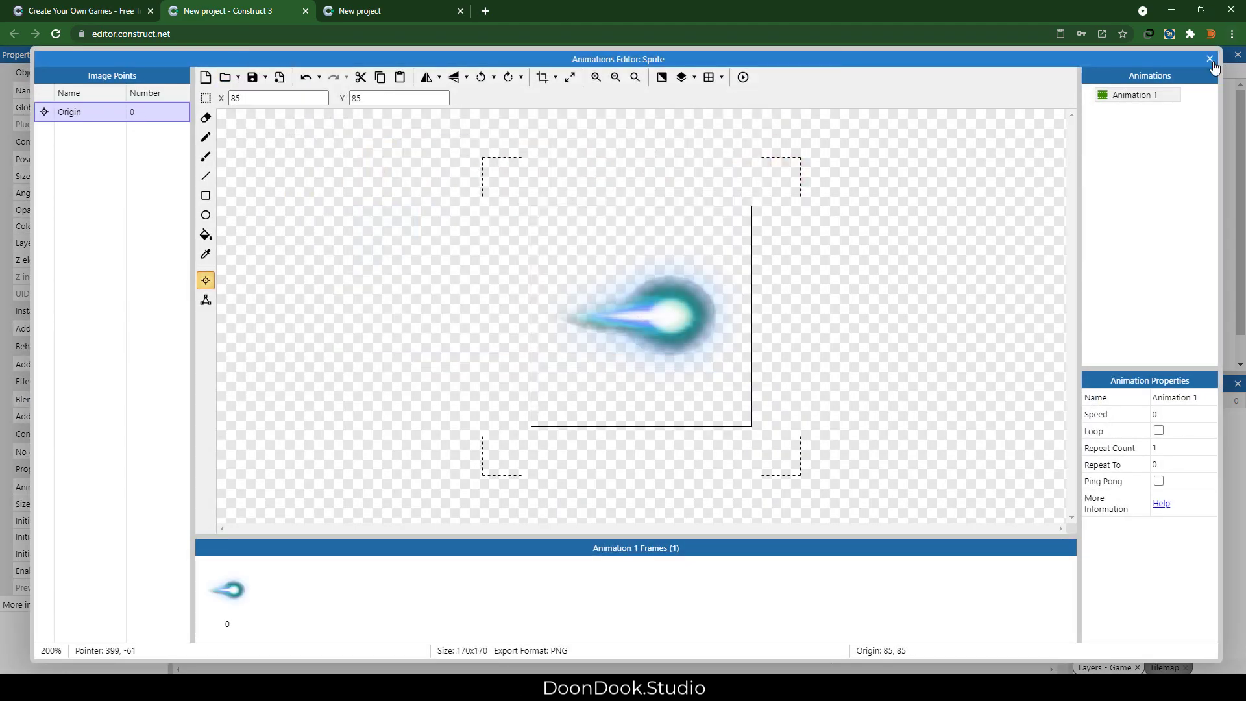
click(1209, 59)
Place the bullet sprite in front of the ship at about 692, 831 and shrink it to about 99 x 99.
drag(681, 323, 672, 316)
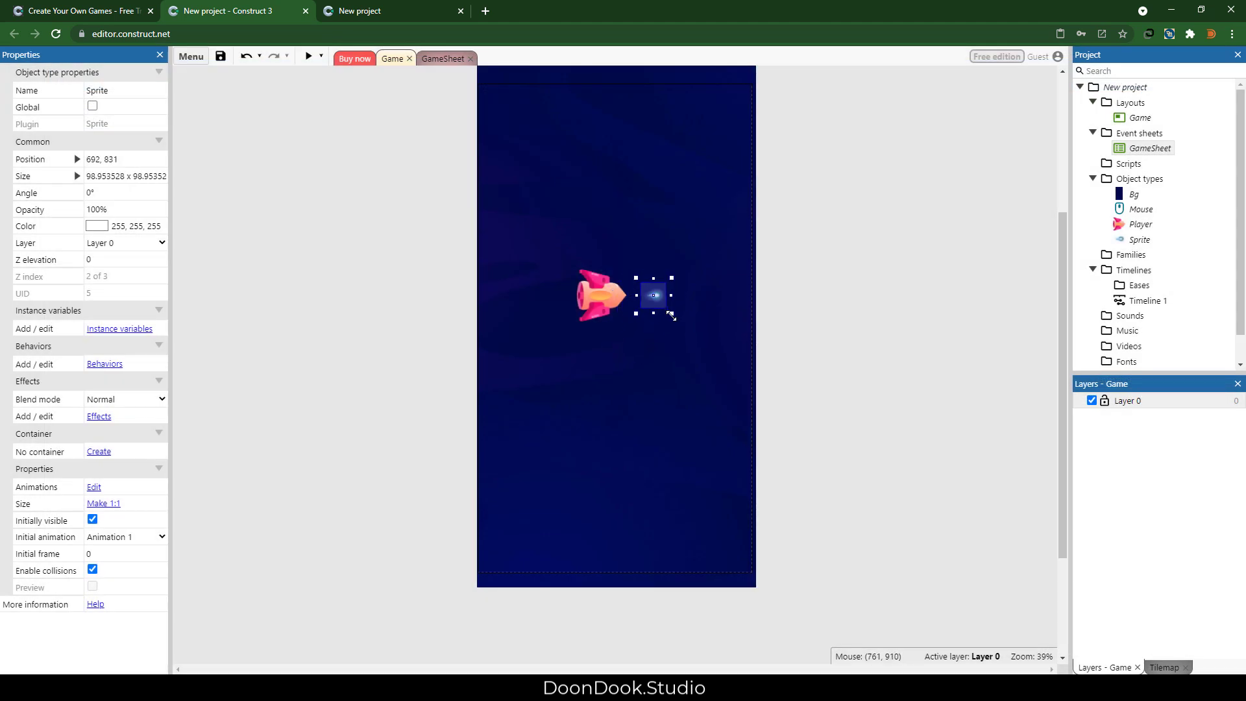
Rename the new glowing blue sprite as Bullet.
click(125, 91)
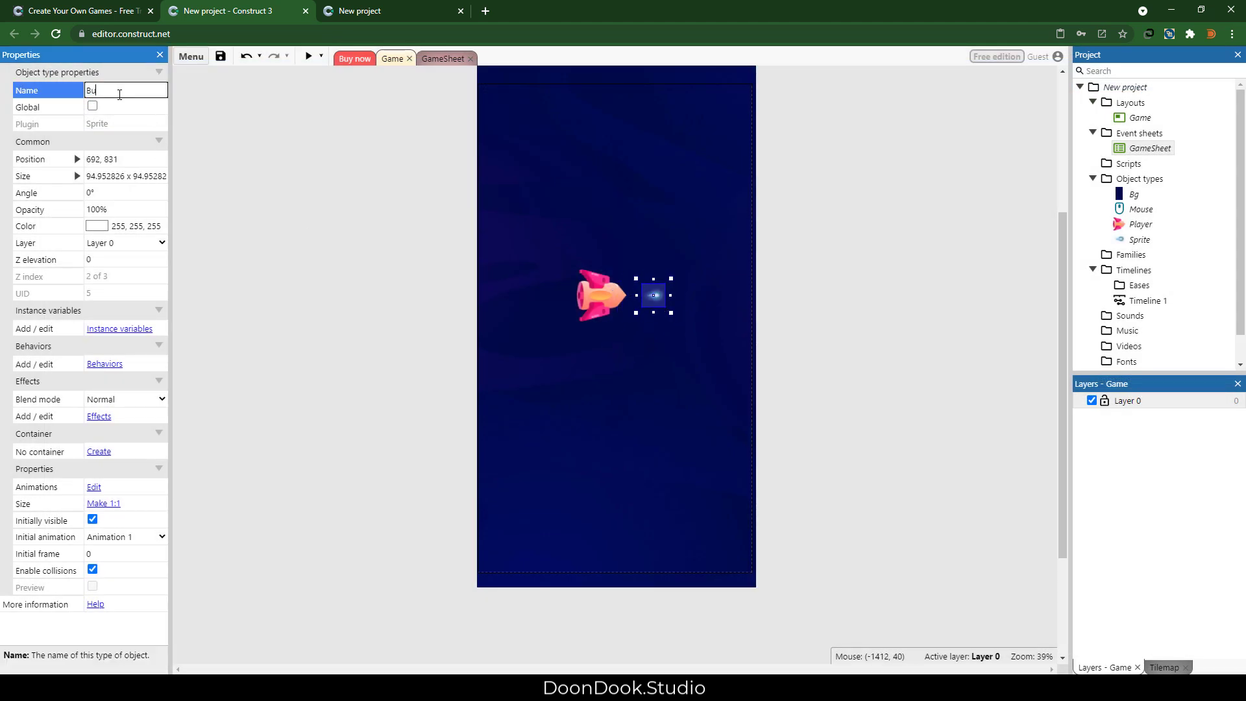
text(Bullet)
key(Return)
Add the Bullet movement behavior to the Bullet sprite.
click(105, 364)
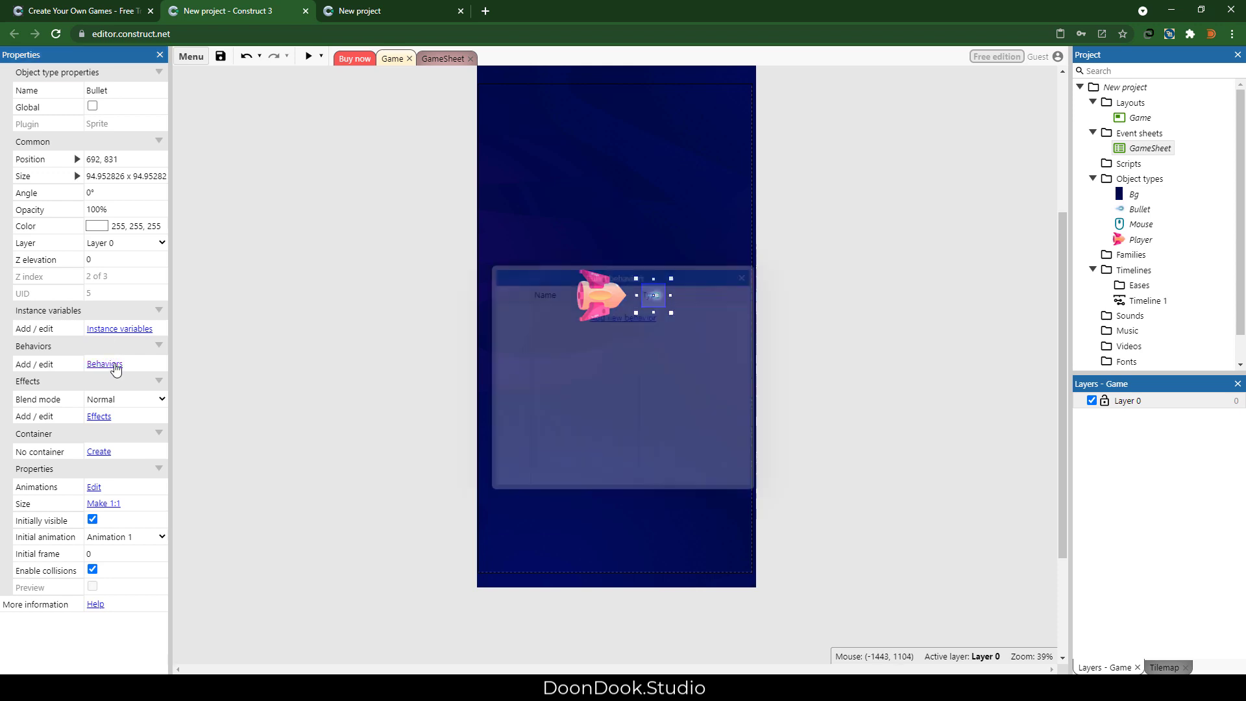
click(610, 316)
text(bu)
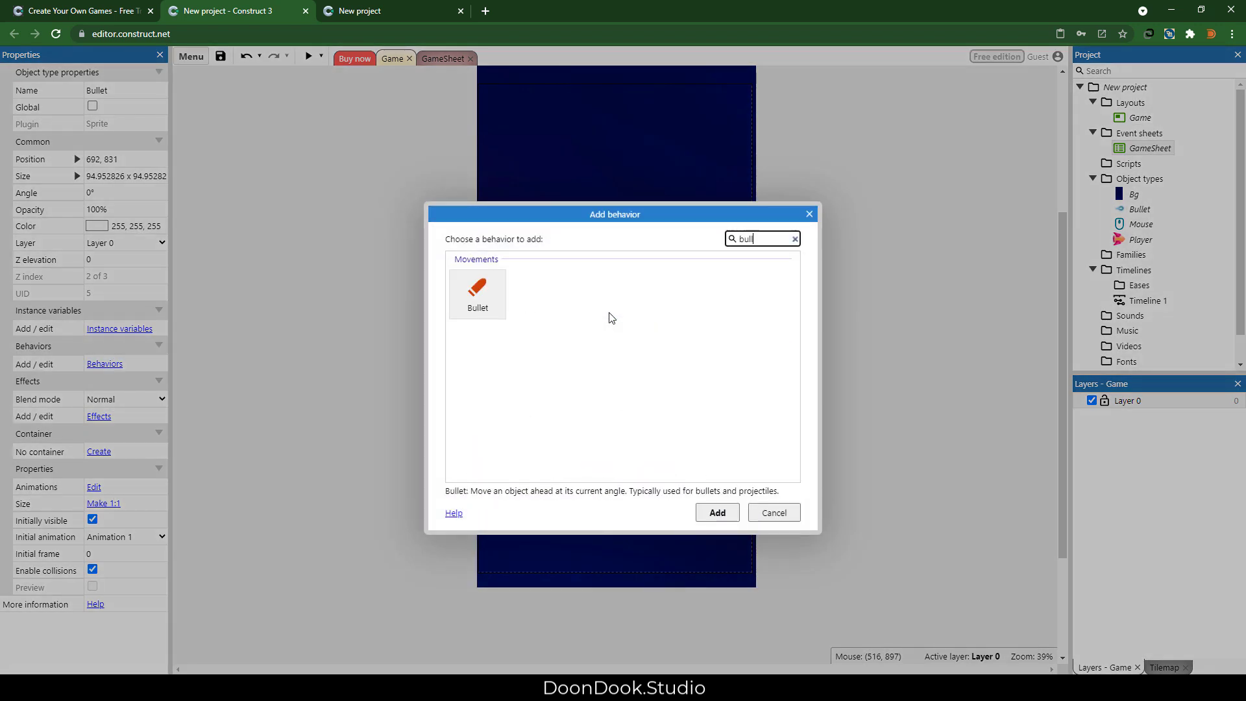
text(ll)
key(Return)
click(767, 266)
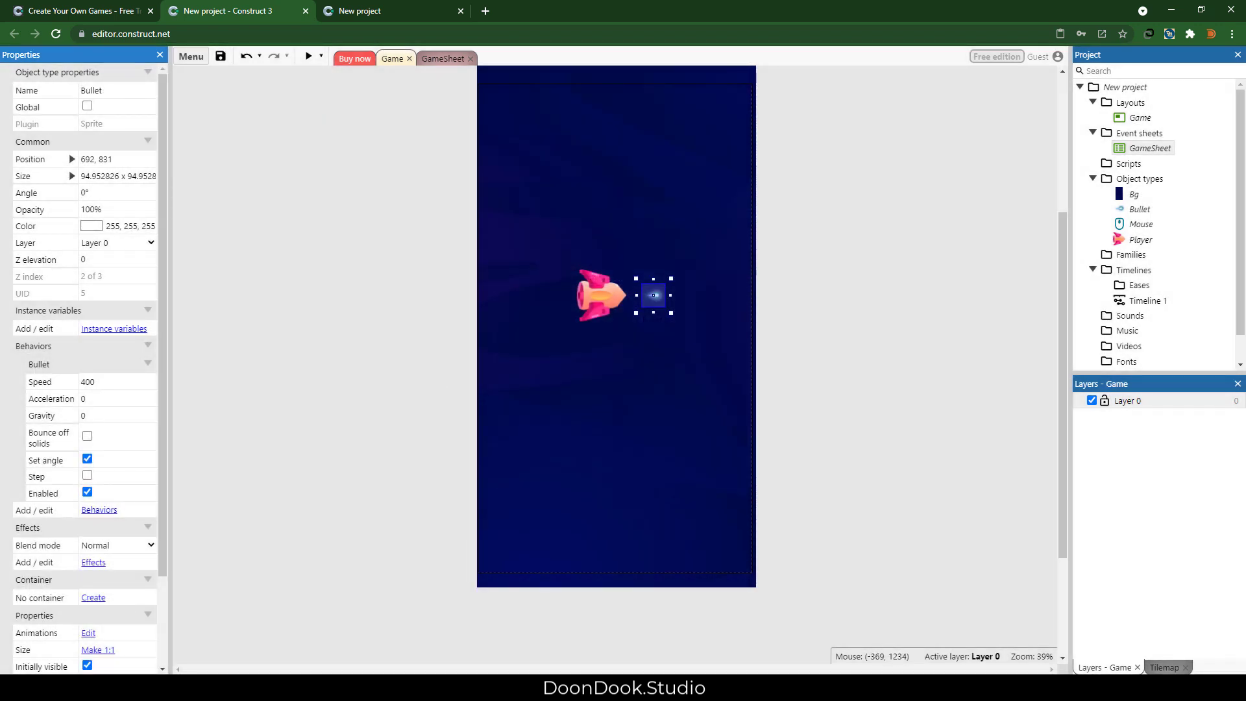
Set the Bullet behavior's speed to 1000 and make the behavior initially disabled.
click(118, 383)
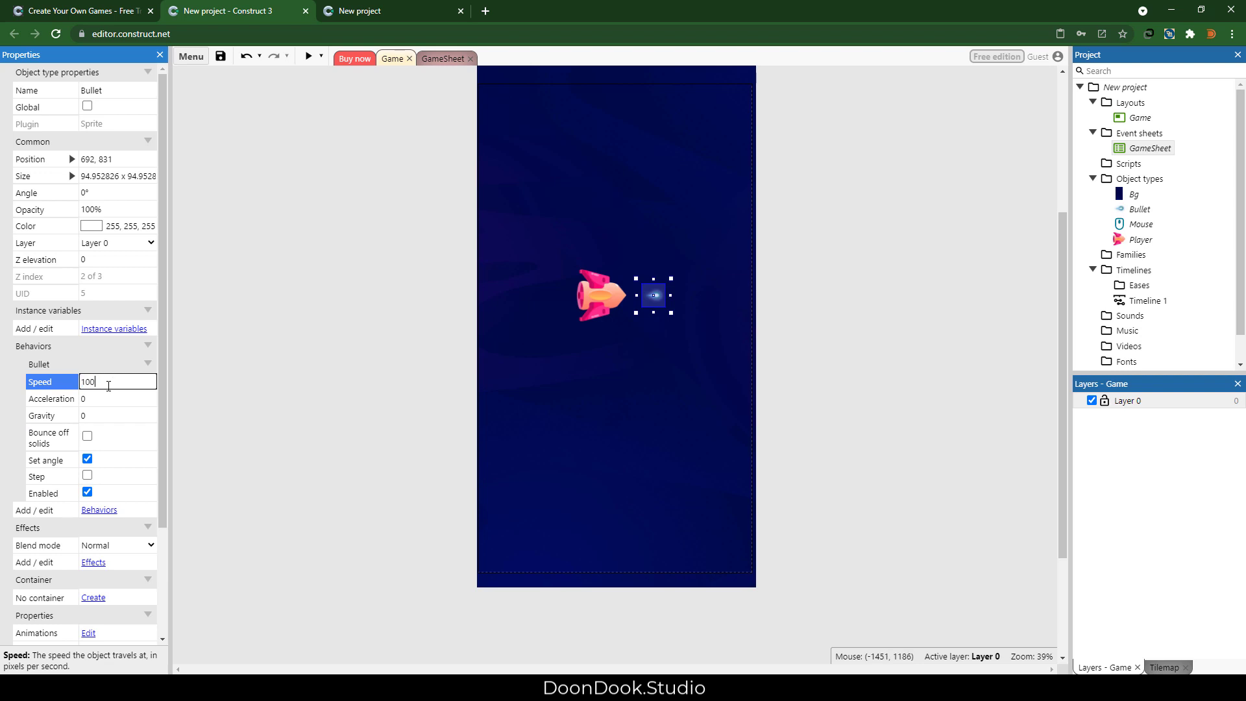
click(88, 492)
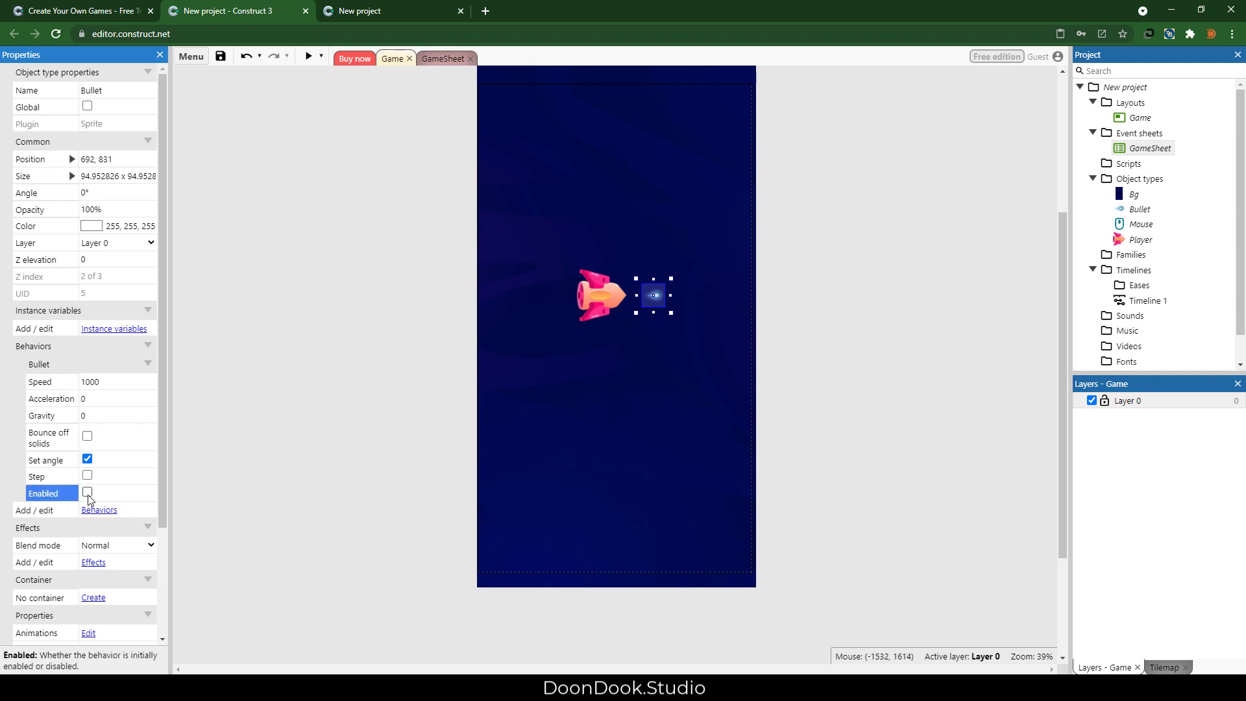
click(717, 361)
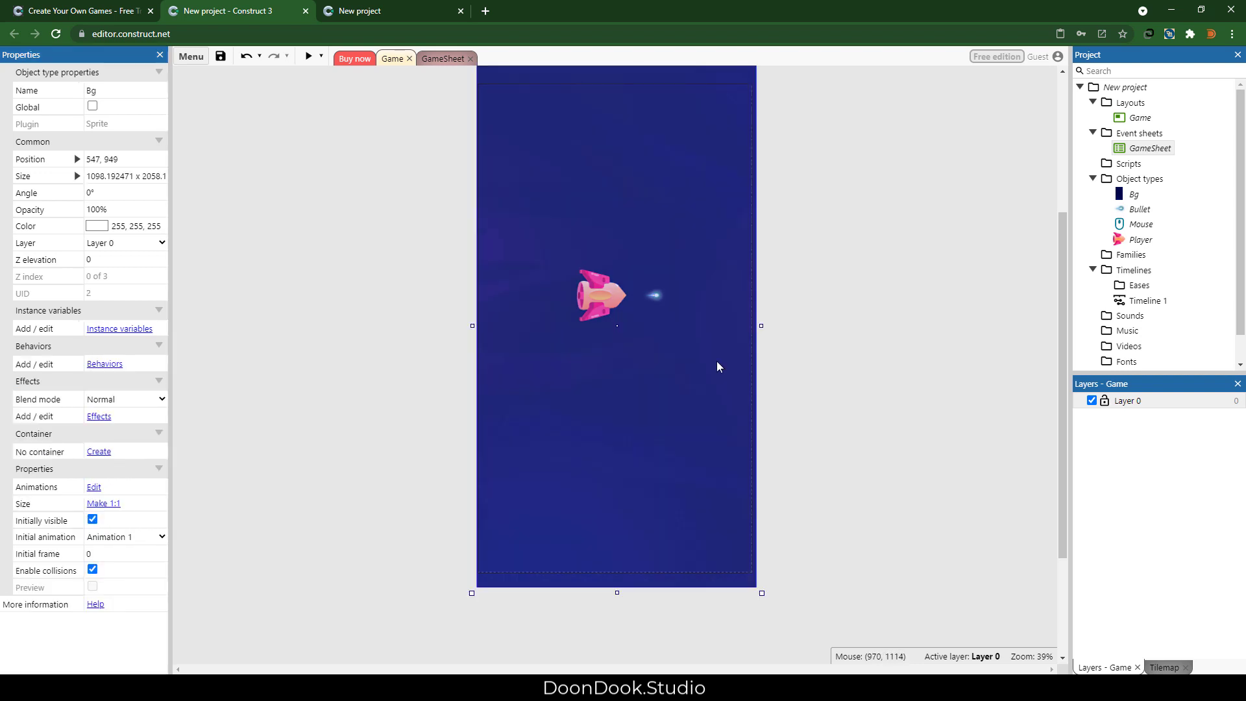
Nudge the bullet sprite in front of the ship to position 689, 828.
click(659, 296)
click(561, 83)
click(656, 297)
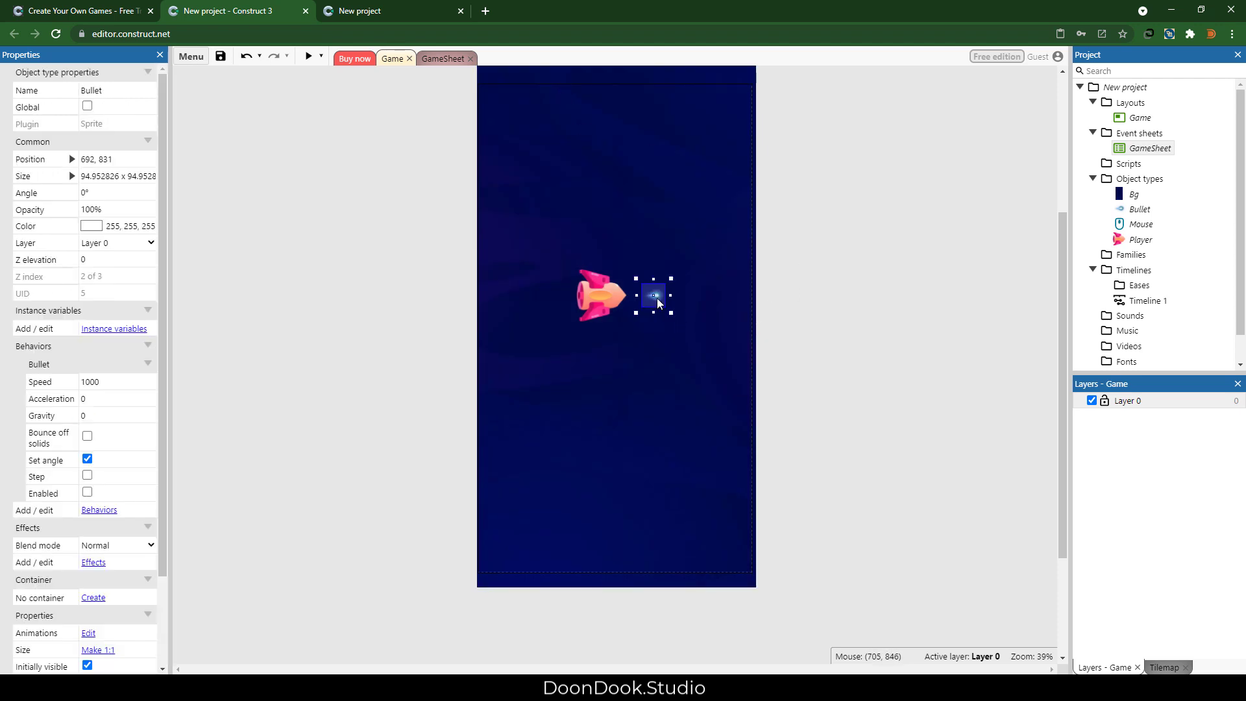
drag(660, 299, 662, 297)
Add an event group named Start to GameSheet.
click(443, 58)
right_click(303, 168)
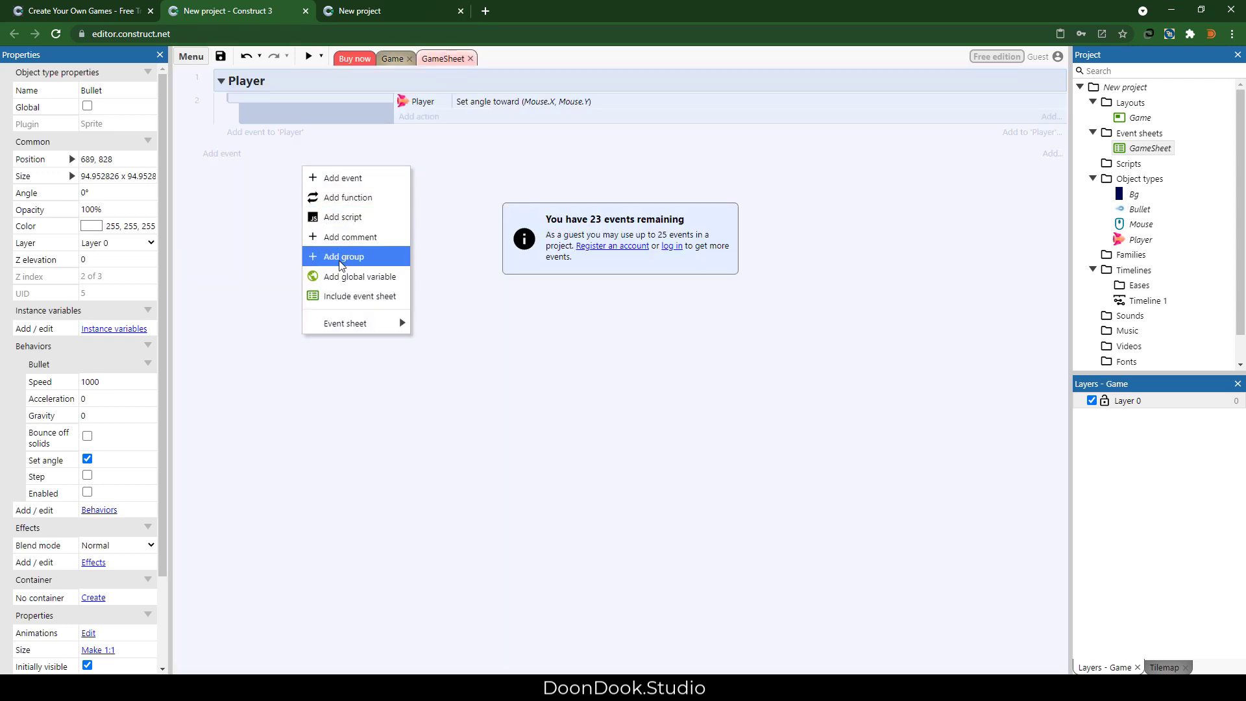
click(339, 259)
text(Start)
key(Return)
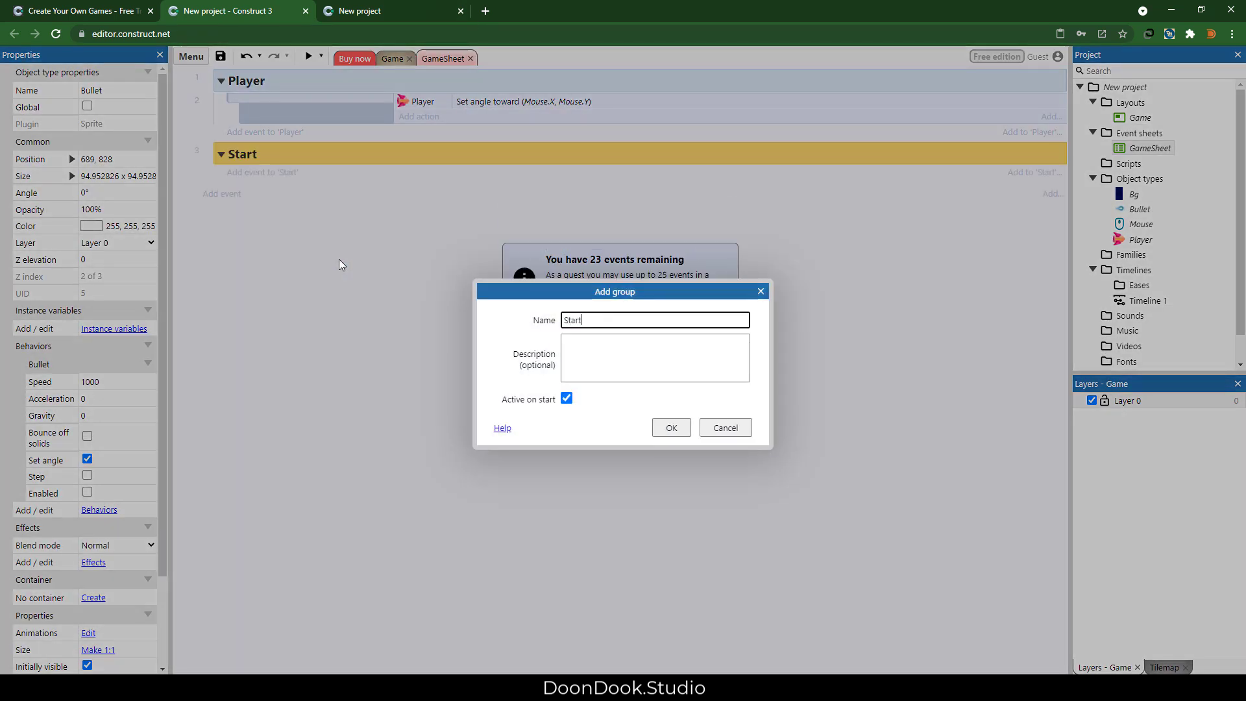
Add an event inside the Start group with the System condition On start of layout.
key(b)
double_click(333, 177)
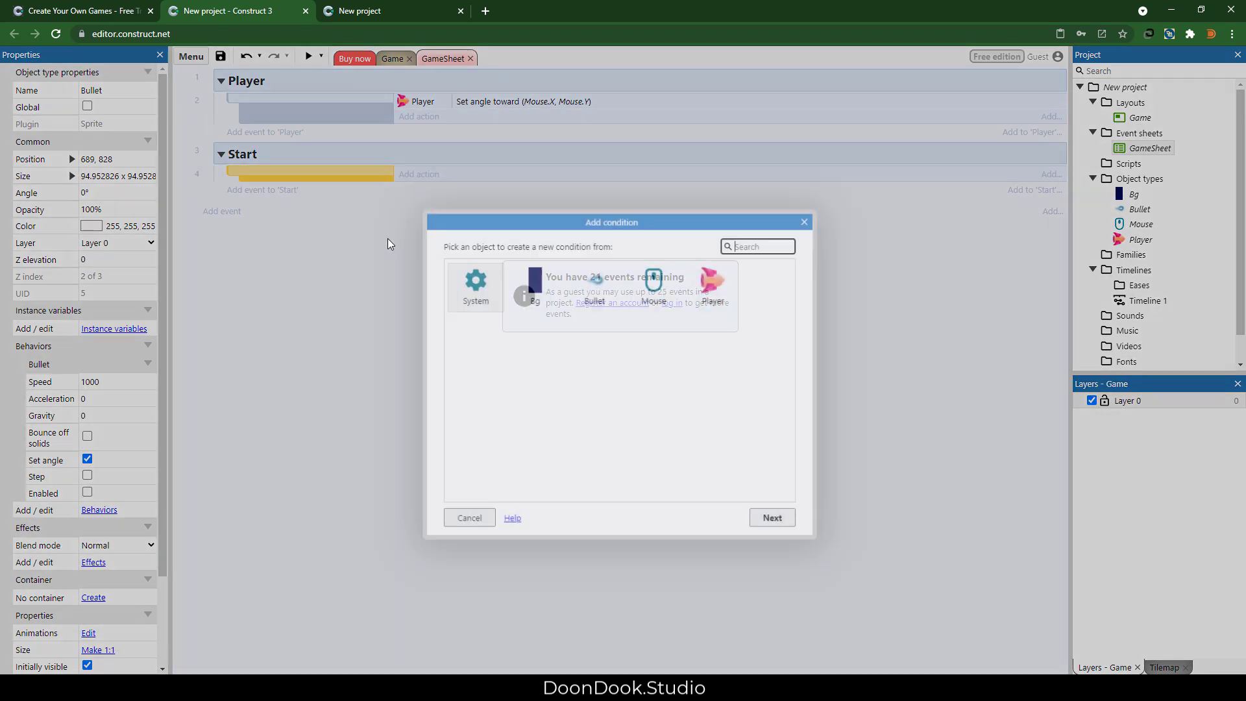
double_click(466, 270)
scroll(498, 344, down, 5)
scroll(498, 345, down, 2)
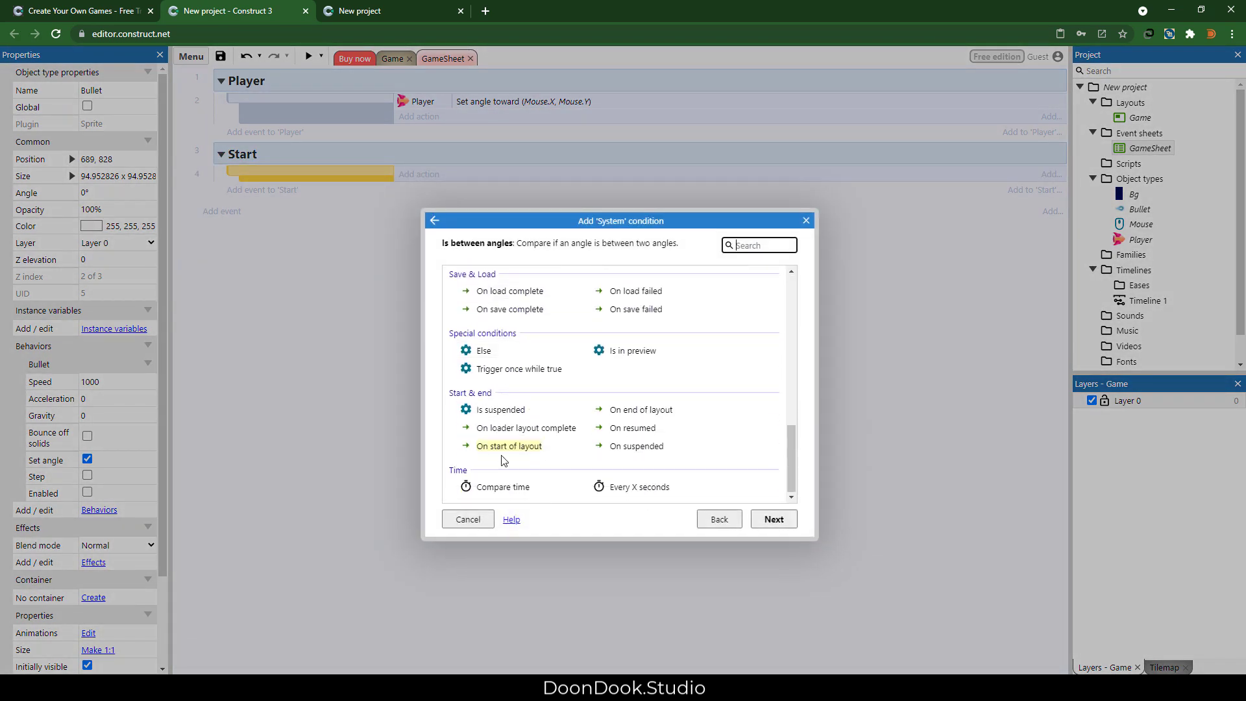
double_click(502, 518)
Add an action to the On start of layout event that destroys the Bullet object.
click(430, 174)
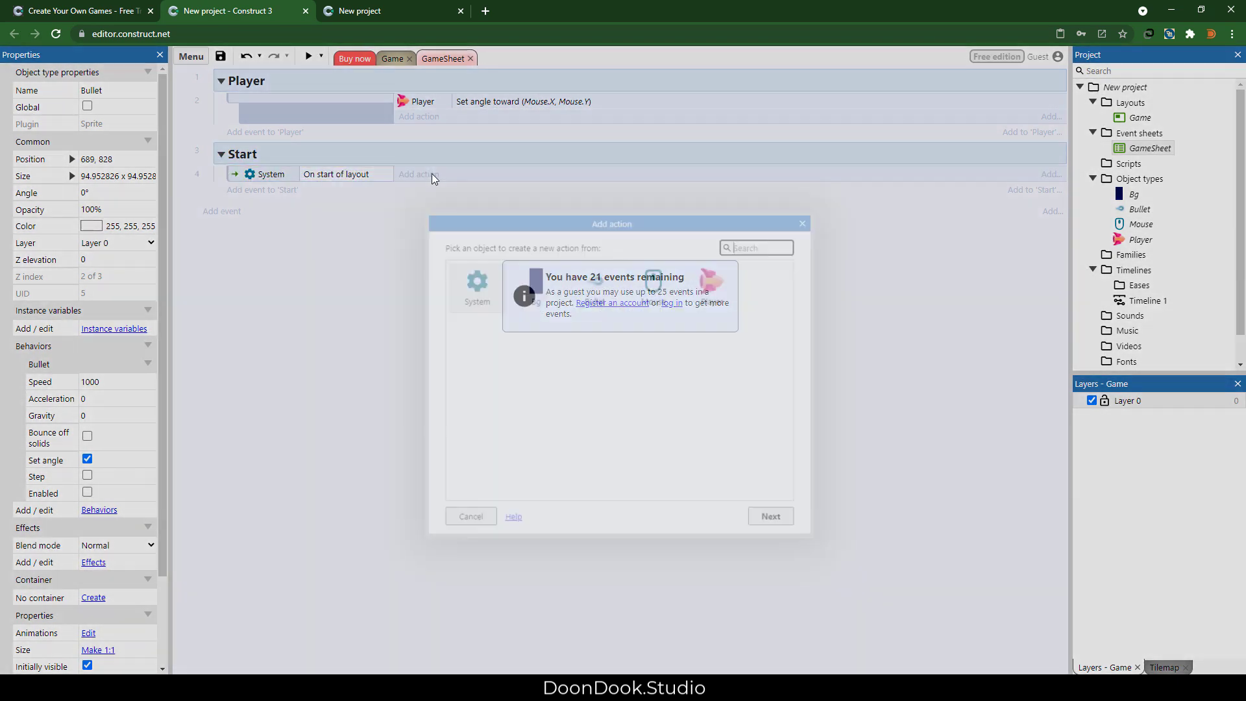
double_click(598, 271)
text(des)
double_click(502, 334)
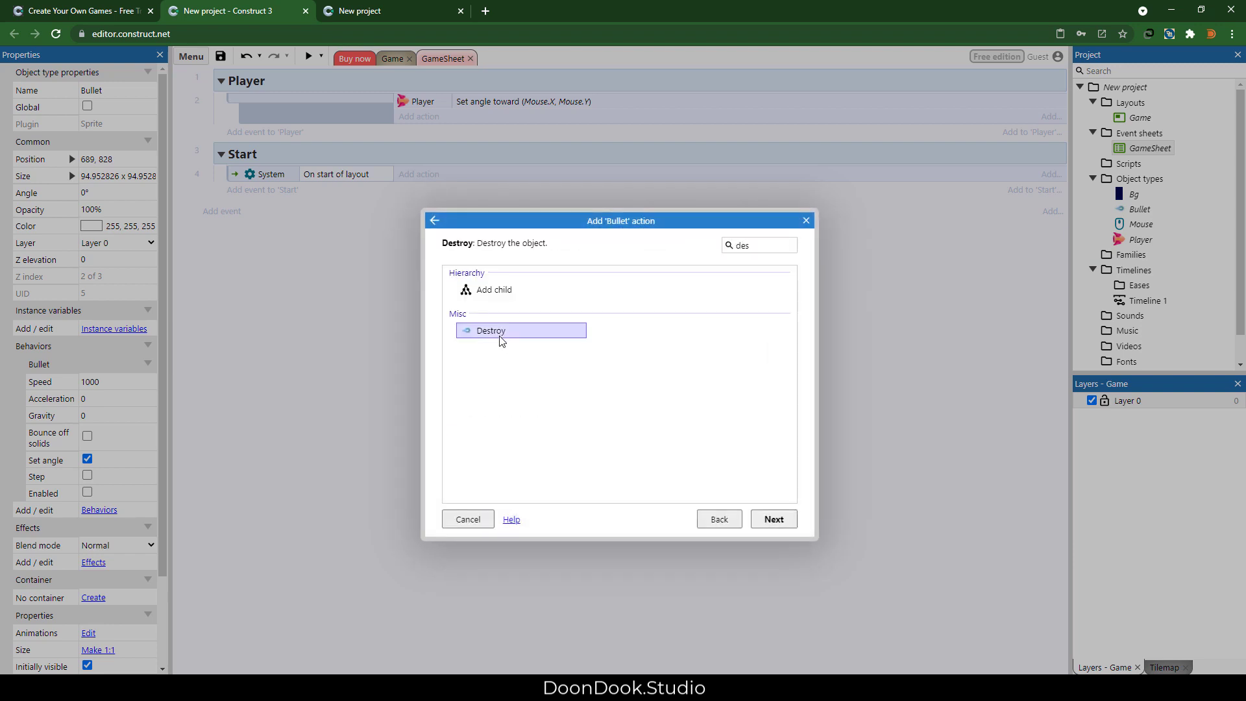
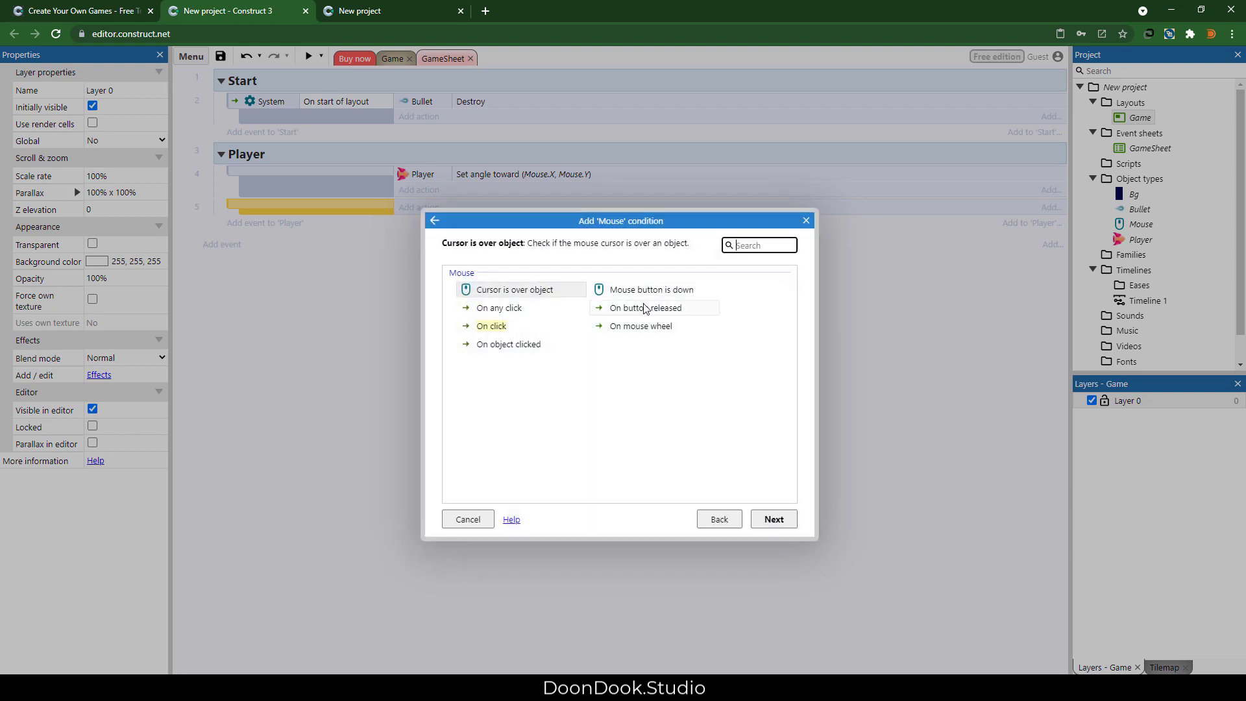
Trigger the new Player group event on a left mouse button click and give it a System Create object action for Bullet.
double_click(498, 330)
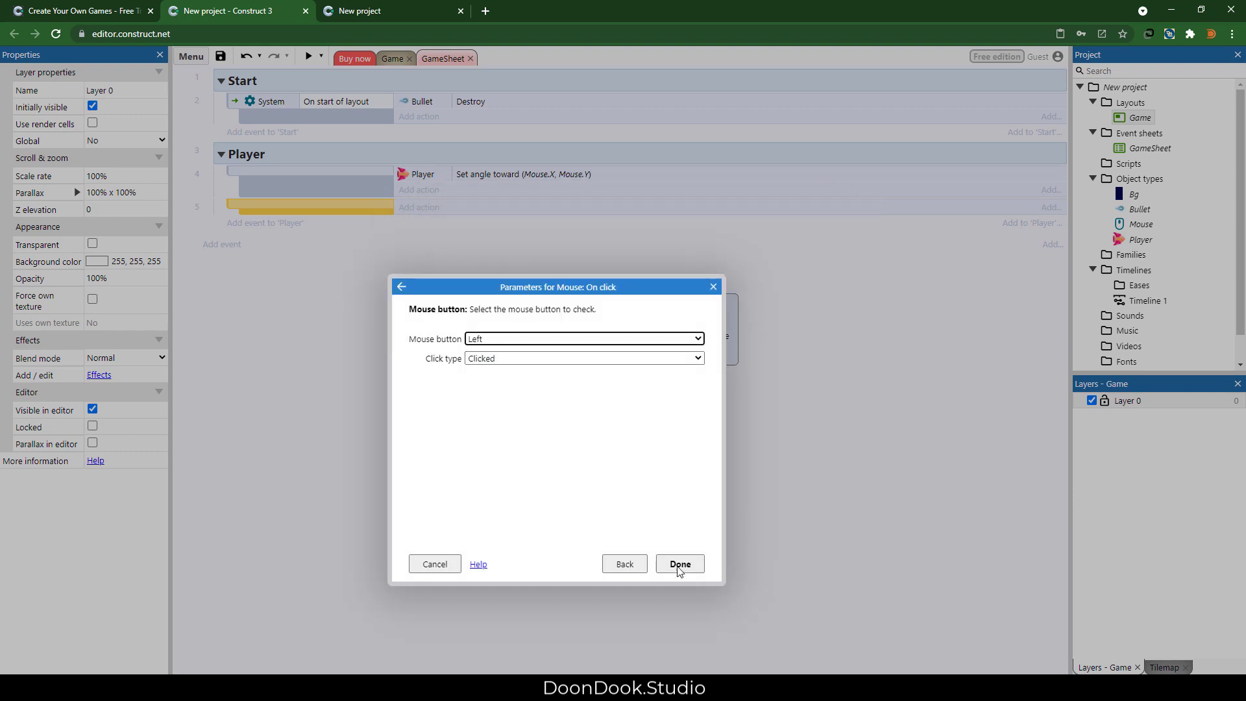
click(678, 566)
click(418, 209)
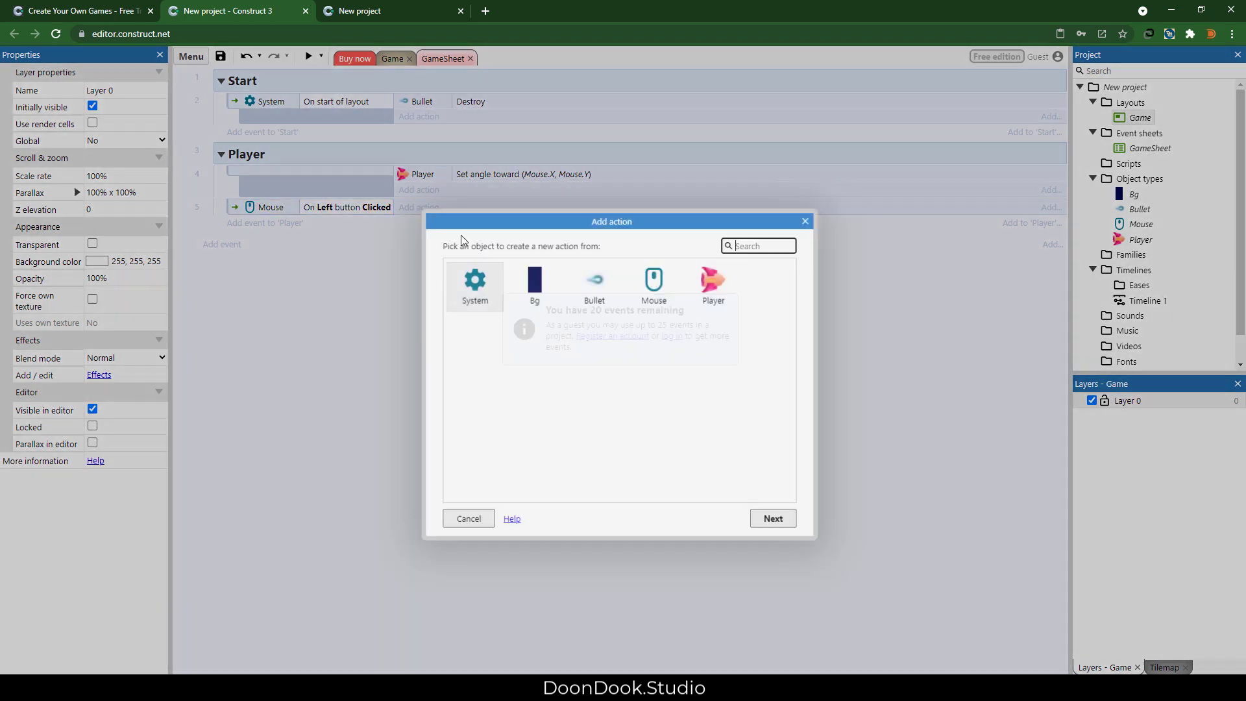
double_click(473, 286)
double_click(519, 349)
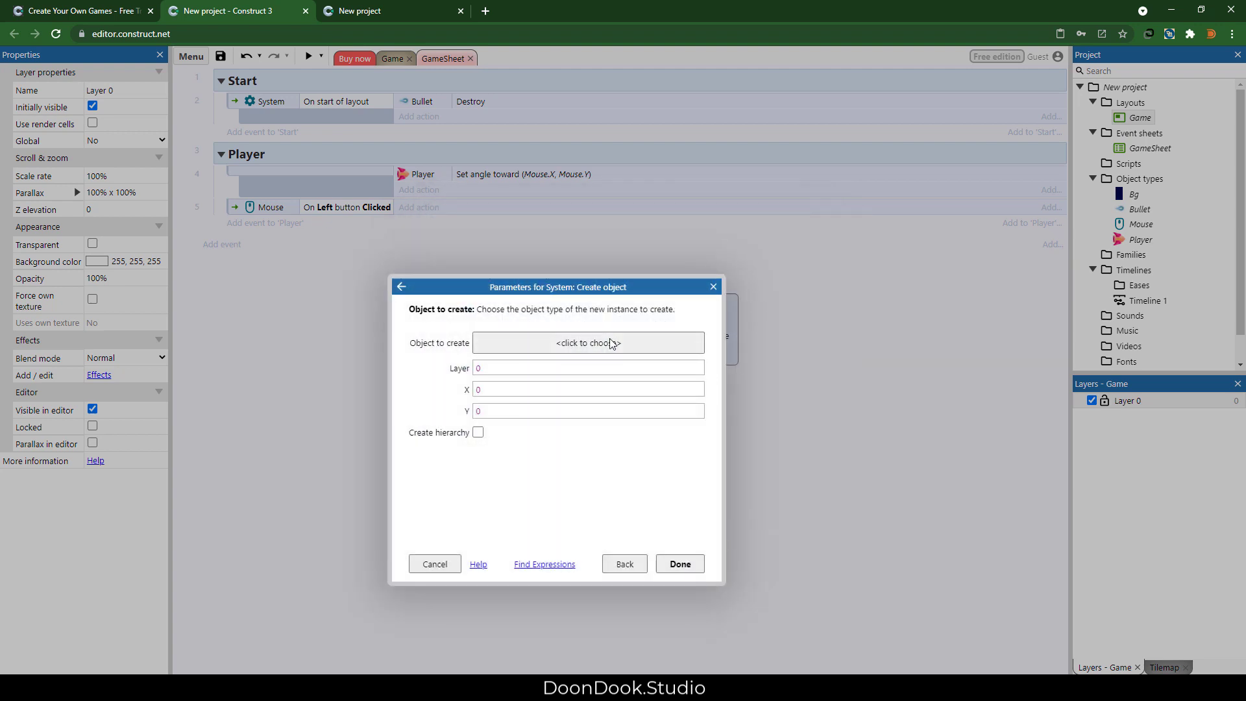
click(610, 342)
double_click(597, 317)
Set the created bullet's position to X Player.X and Y Player.Y on layer 0 and finish the action.
click(509, 400)
double_click(509, 401)
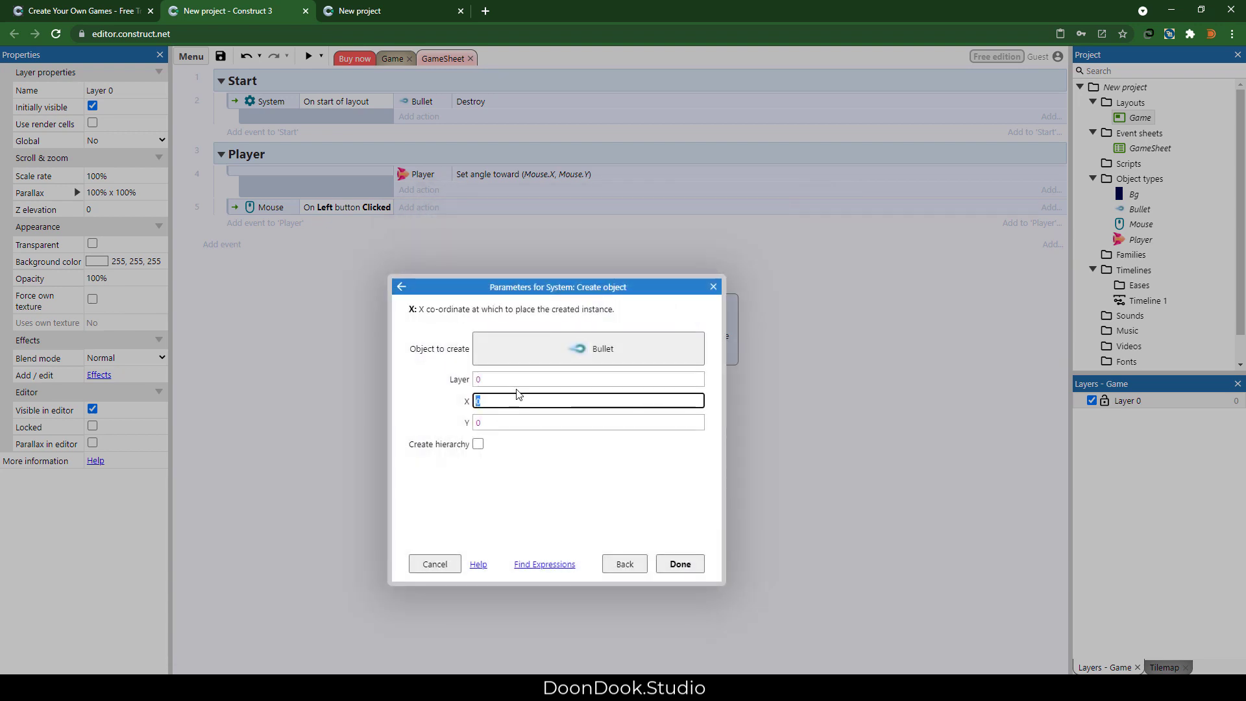
text(Player.X)
key(Tab)
text(Player.Y)
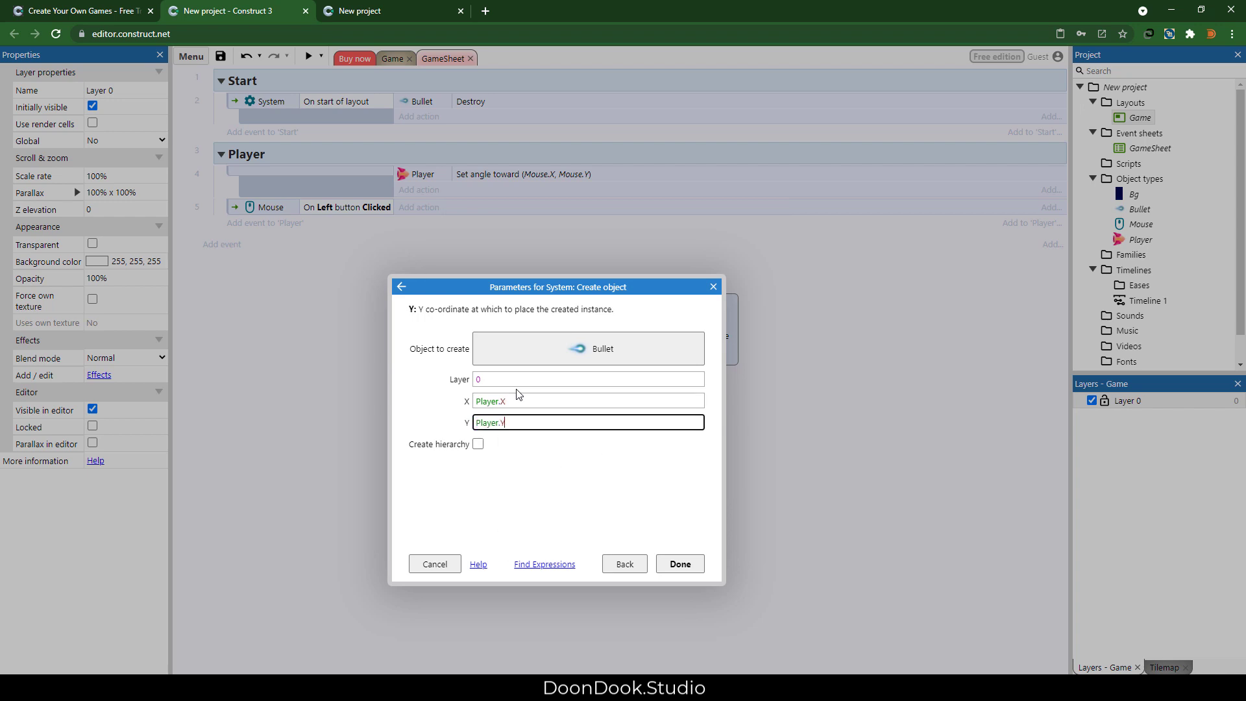
double_click(487, 385)
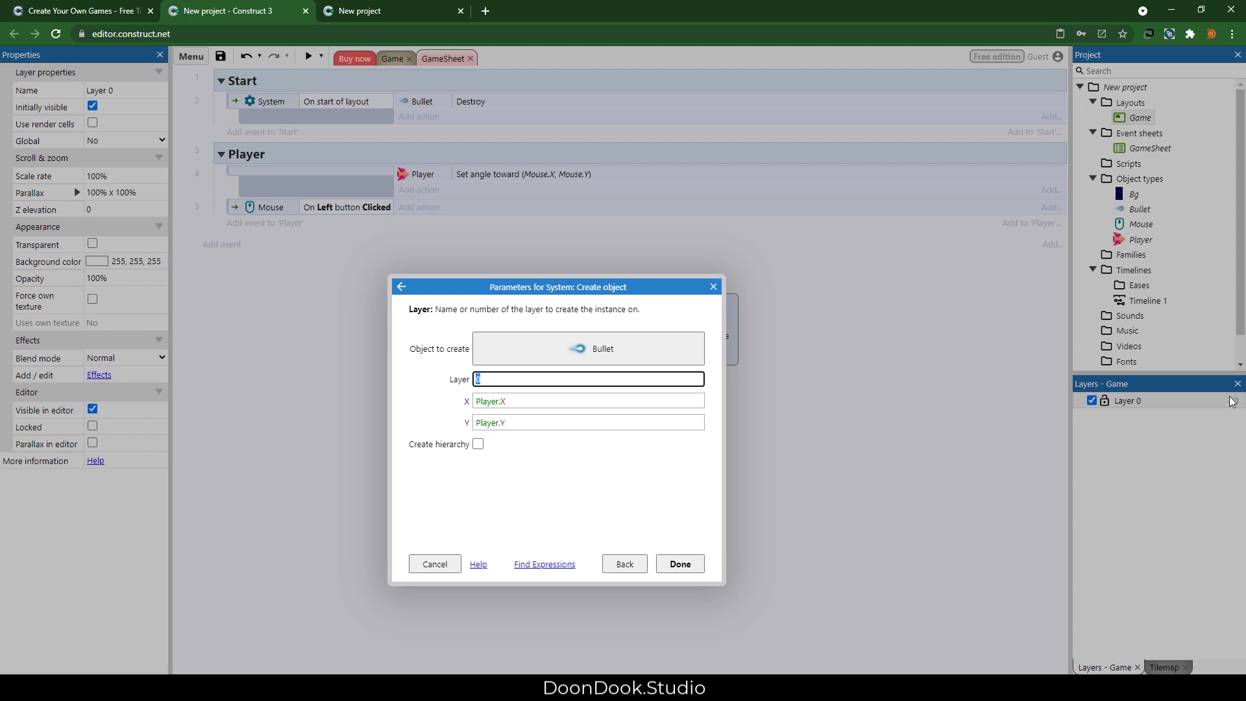
click(679, 563)
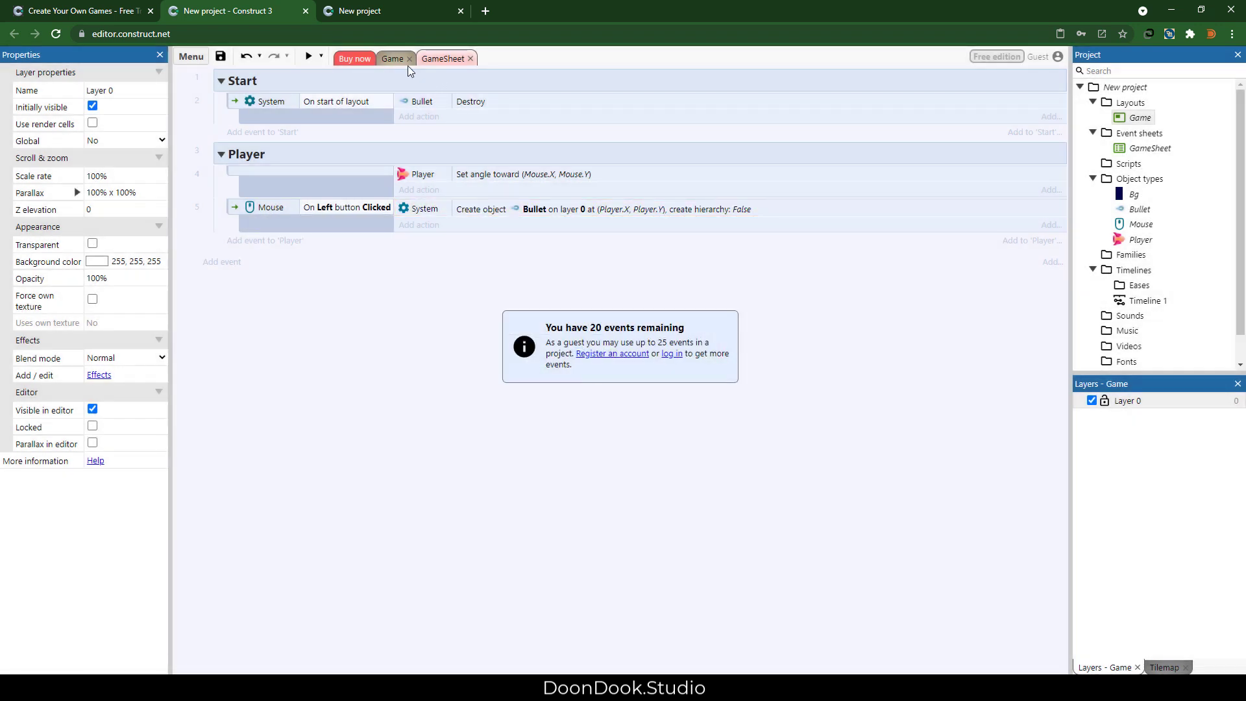
Preview the game to test creating bullets at the ship on mouse clicks, and return to the editor.
click(388, 59)
click(308, 55)
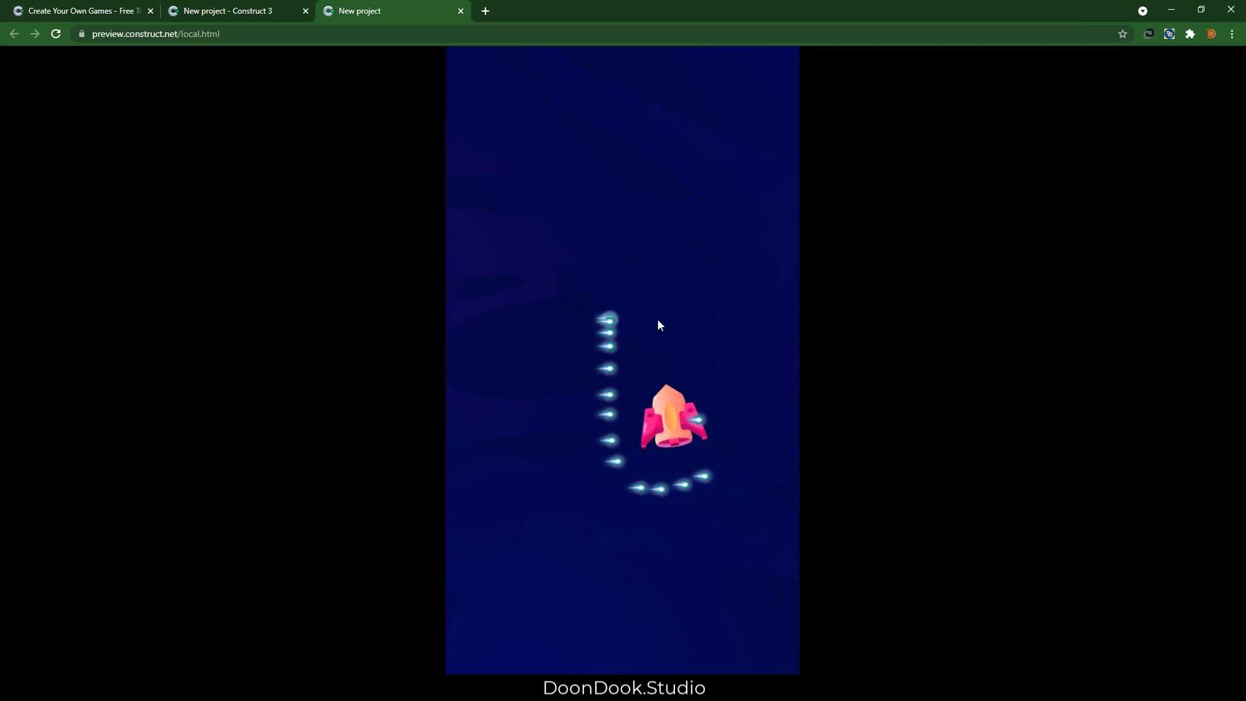
click(252, 6)
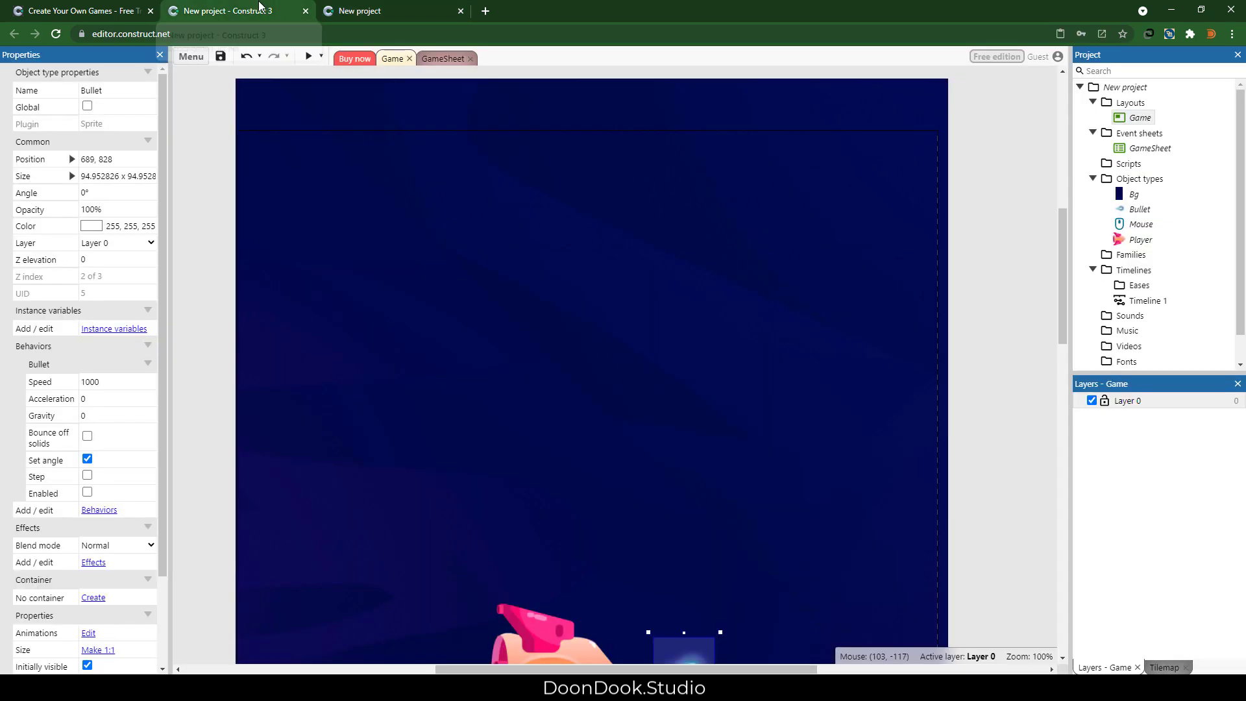
Add a Bullet action to the left-click event in GameSheet that sets the angle of motion to Player.Angle.
click(454, 60)
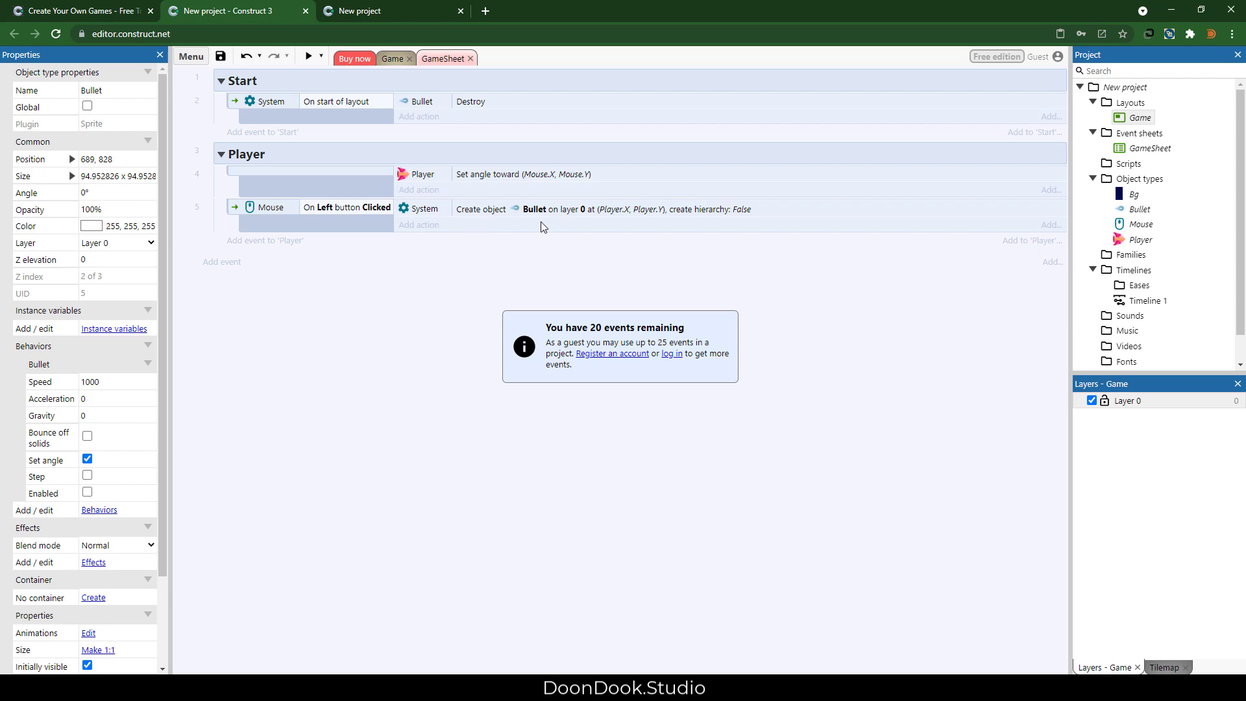
click(419, 225)
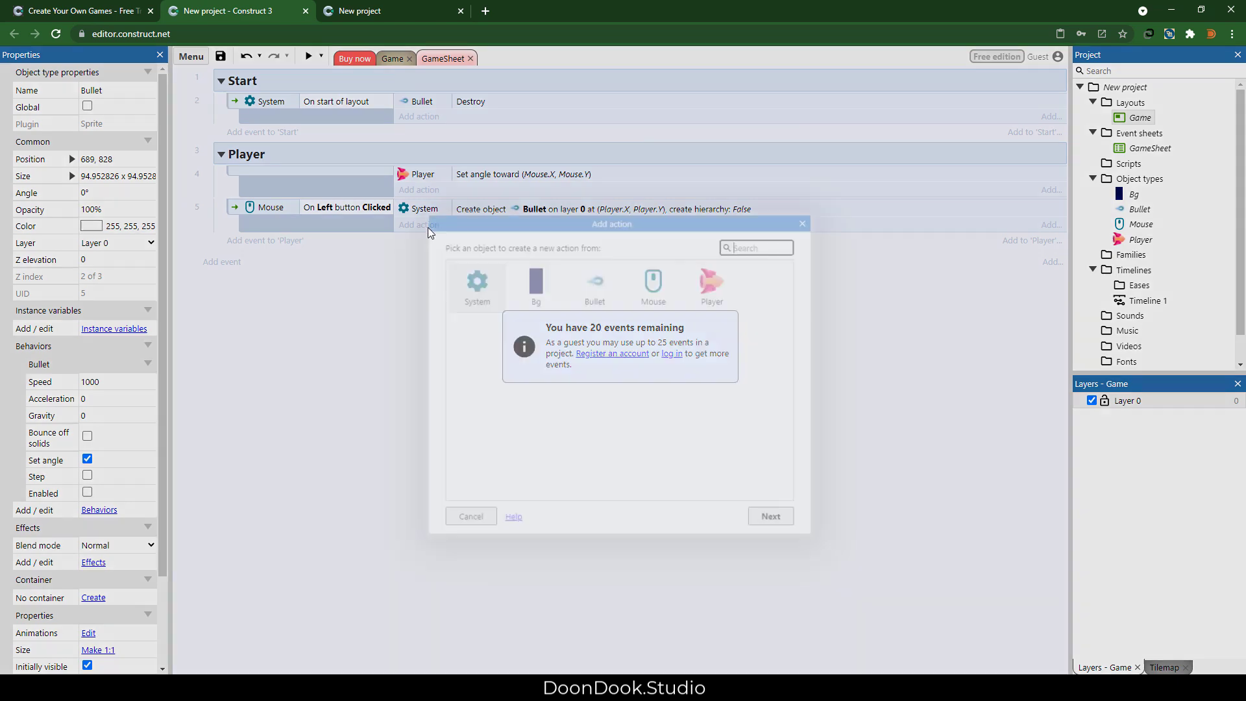
double_click(589, 280)
scroll(584, 288, down, 5)
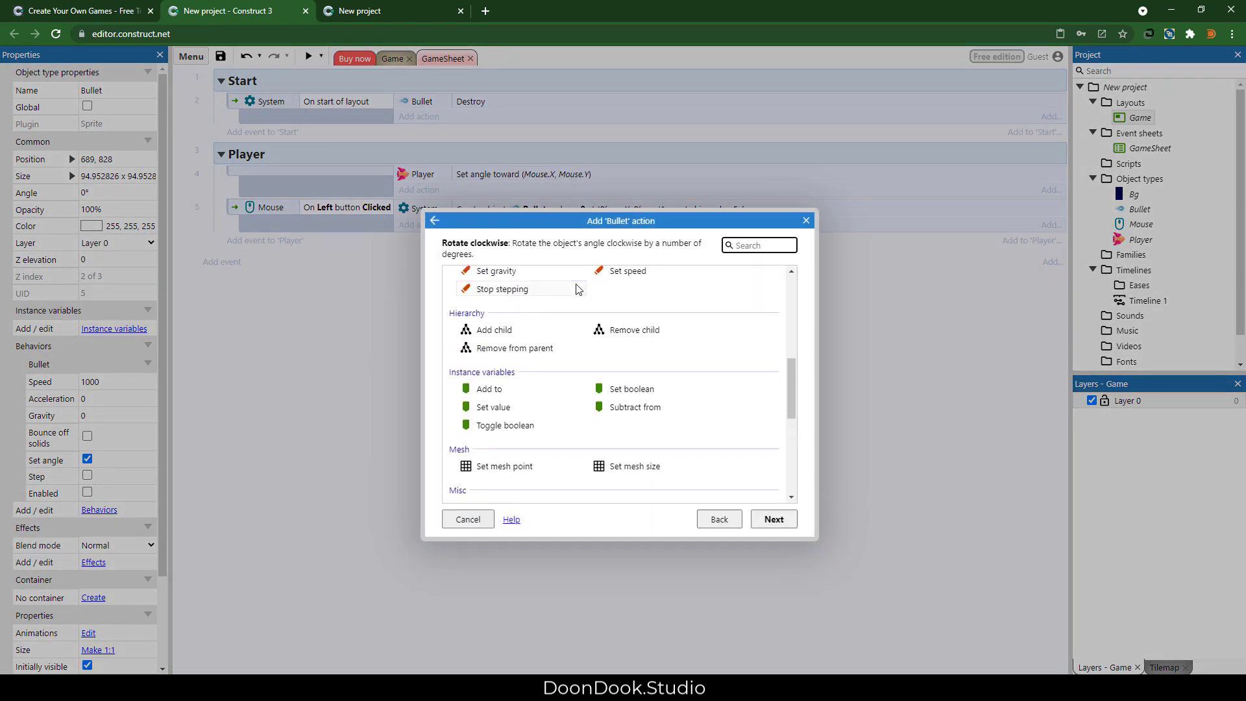
scroll(519, 363, up, 4)
double_click(515, 364)
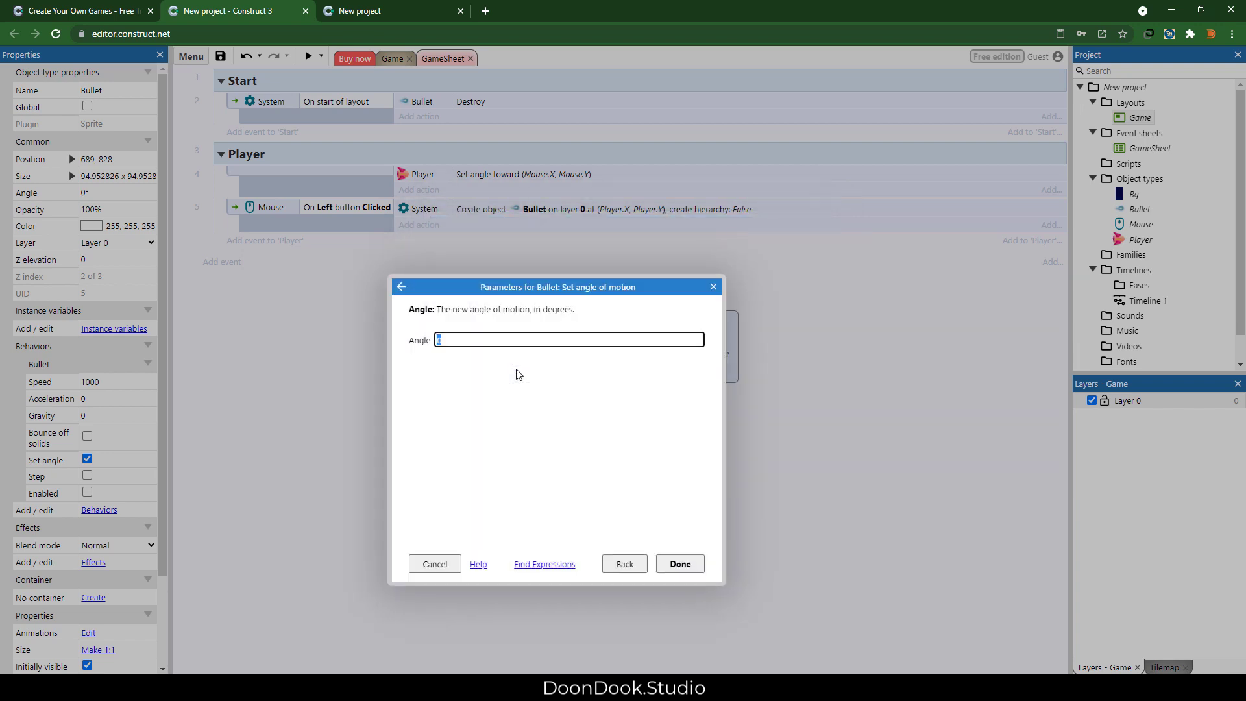
text(Player.Angle)
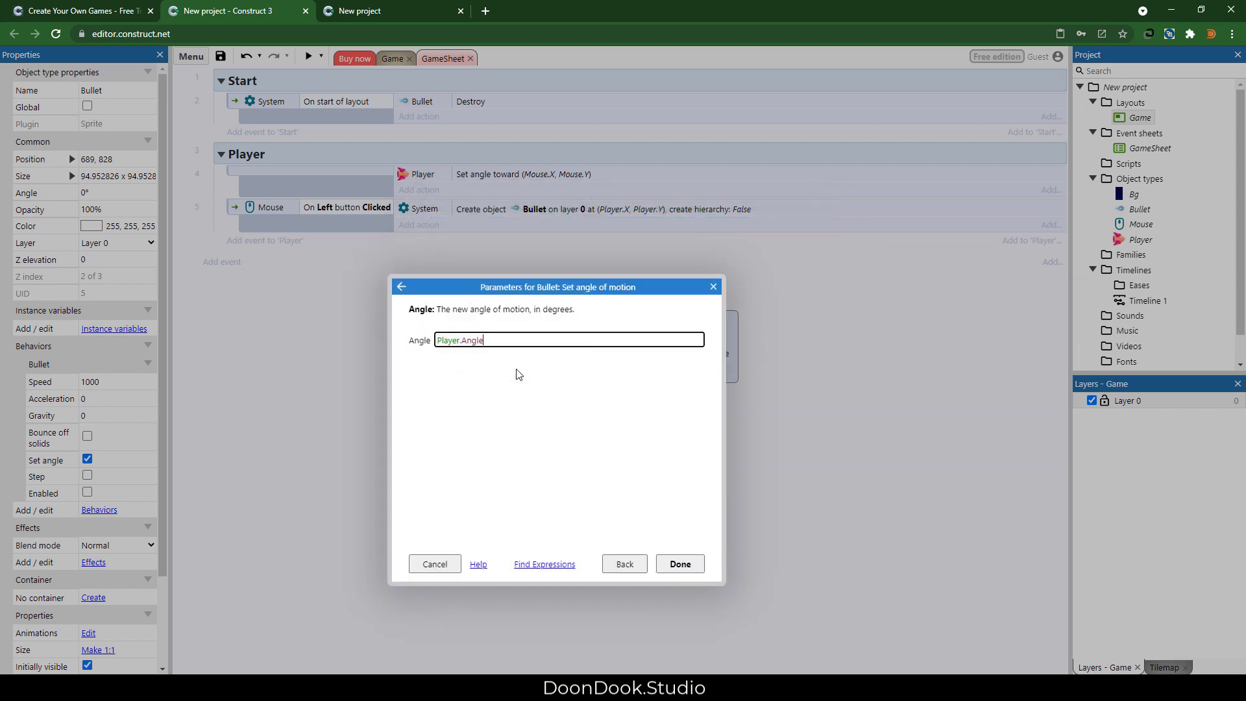
key(Return)
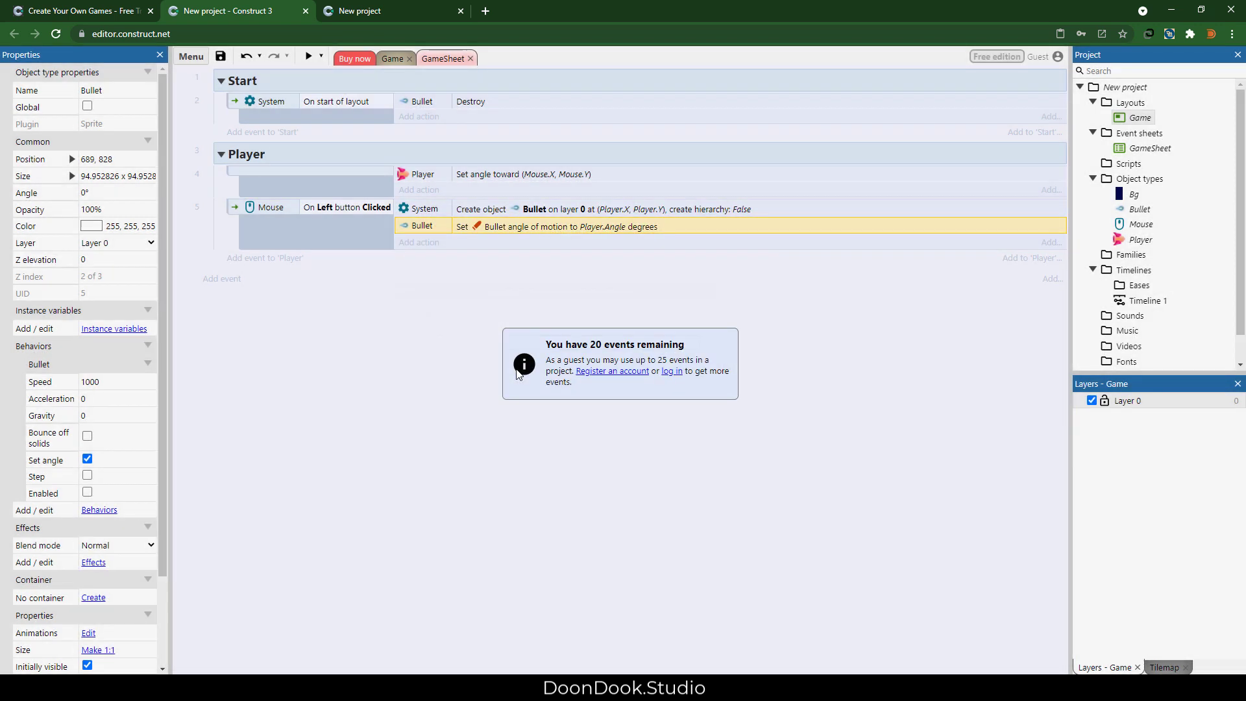
Add a Set enabled action to the left-click event that sets the Bullet behavior to Enabled.
click(418, 243)
double_click(594, 285)
scroll(564, 338, down, 3)
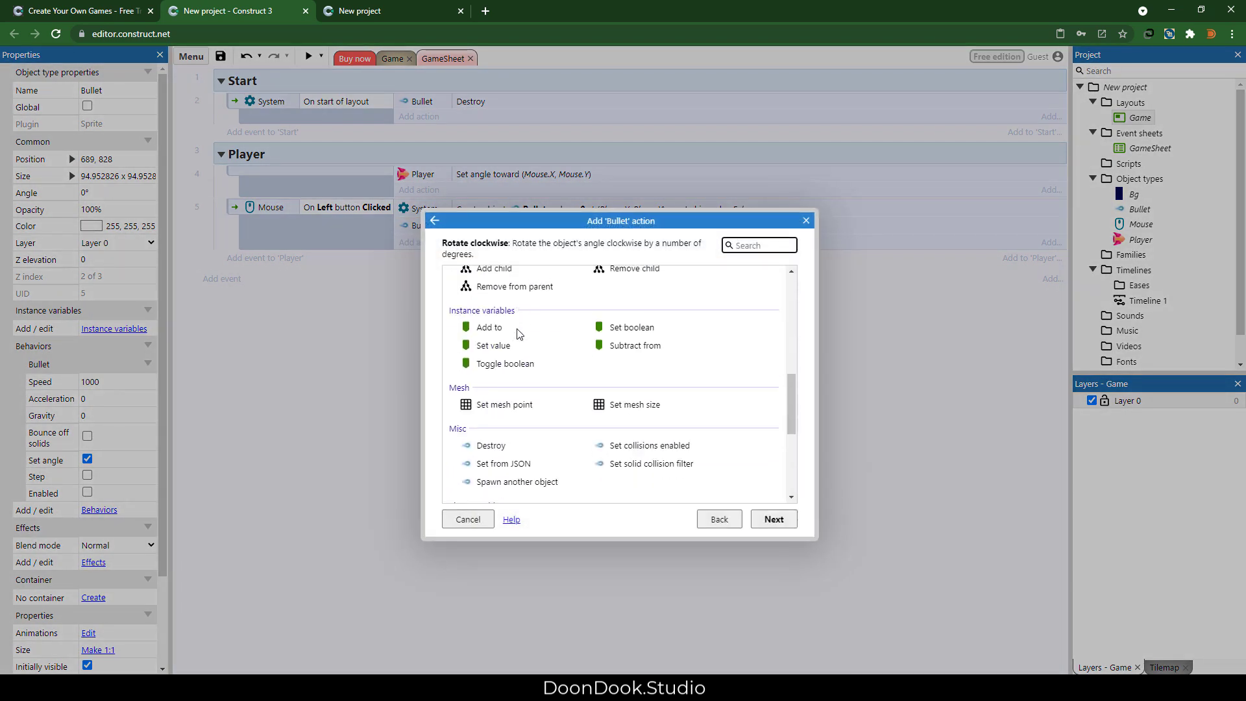
scroll(527, 361, up, 1)
scroll(539, 357, down, 3)
scroll(570, 348, up, 4)
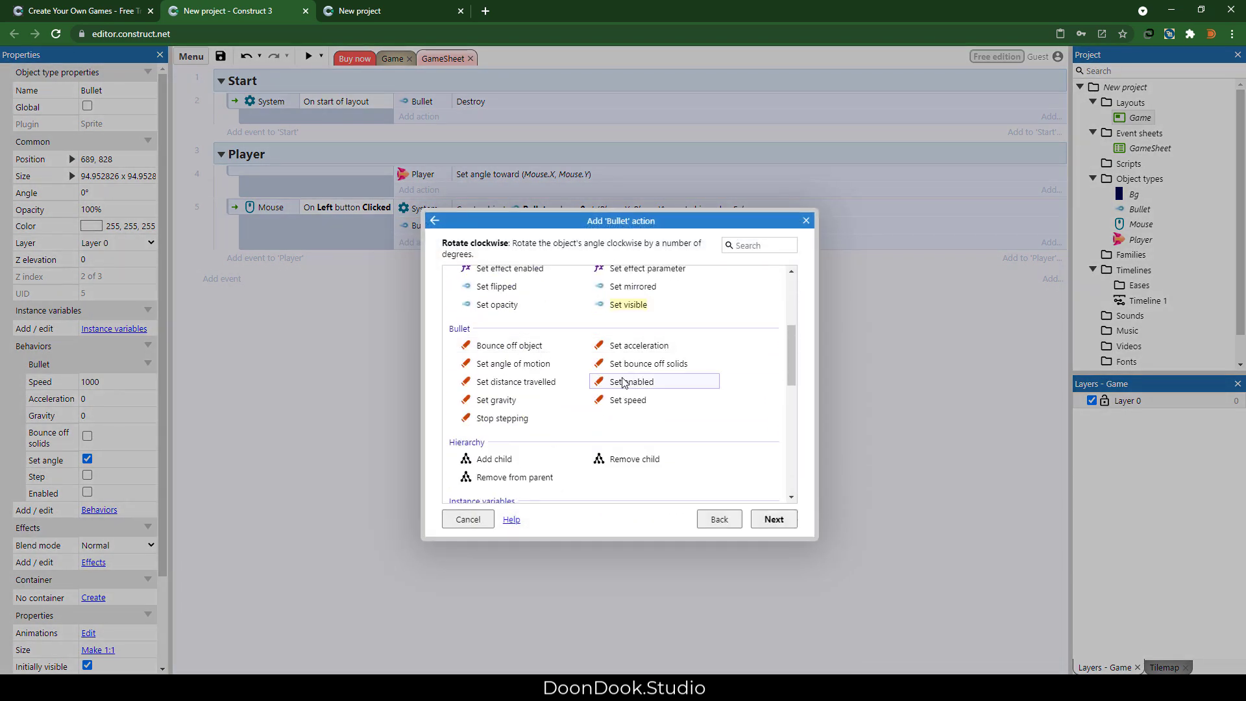
double_click(613, 382)
click(494, 338)
click(479, 361)
key(Return)
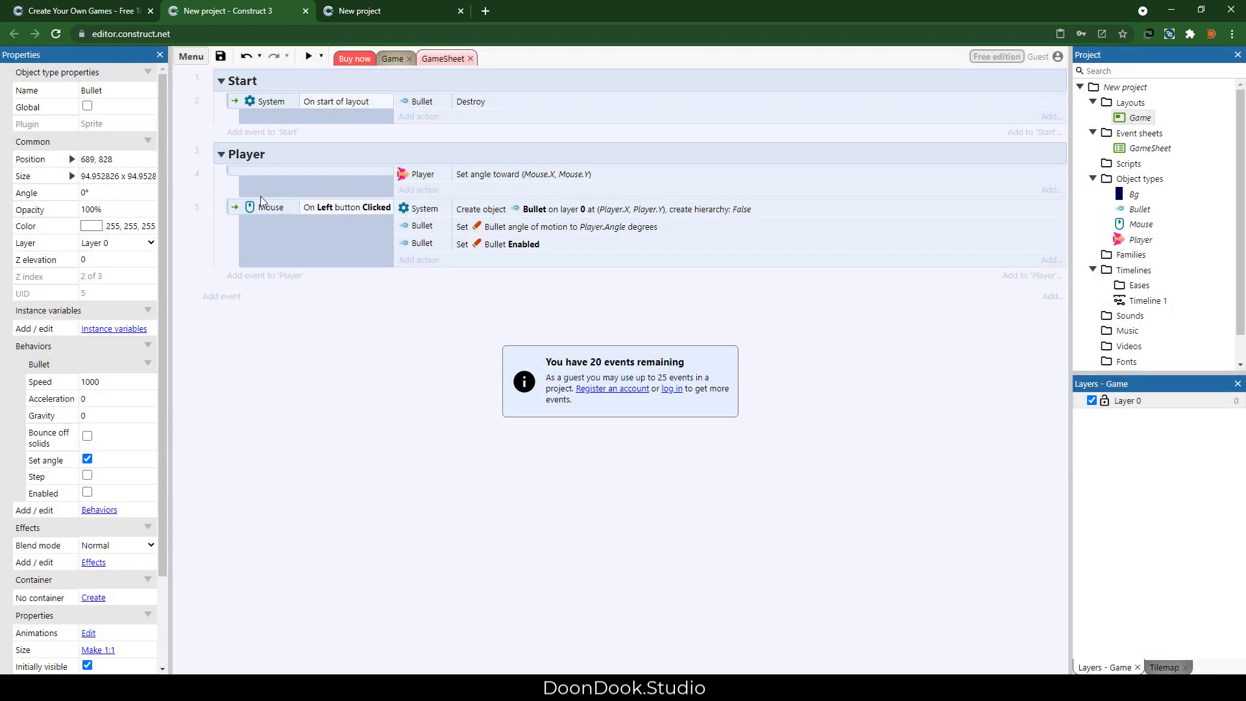
Preview the game to test shooting bullets in the direction the ship is facing.
click(304, 55)
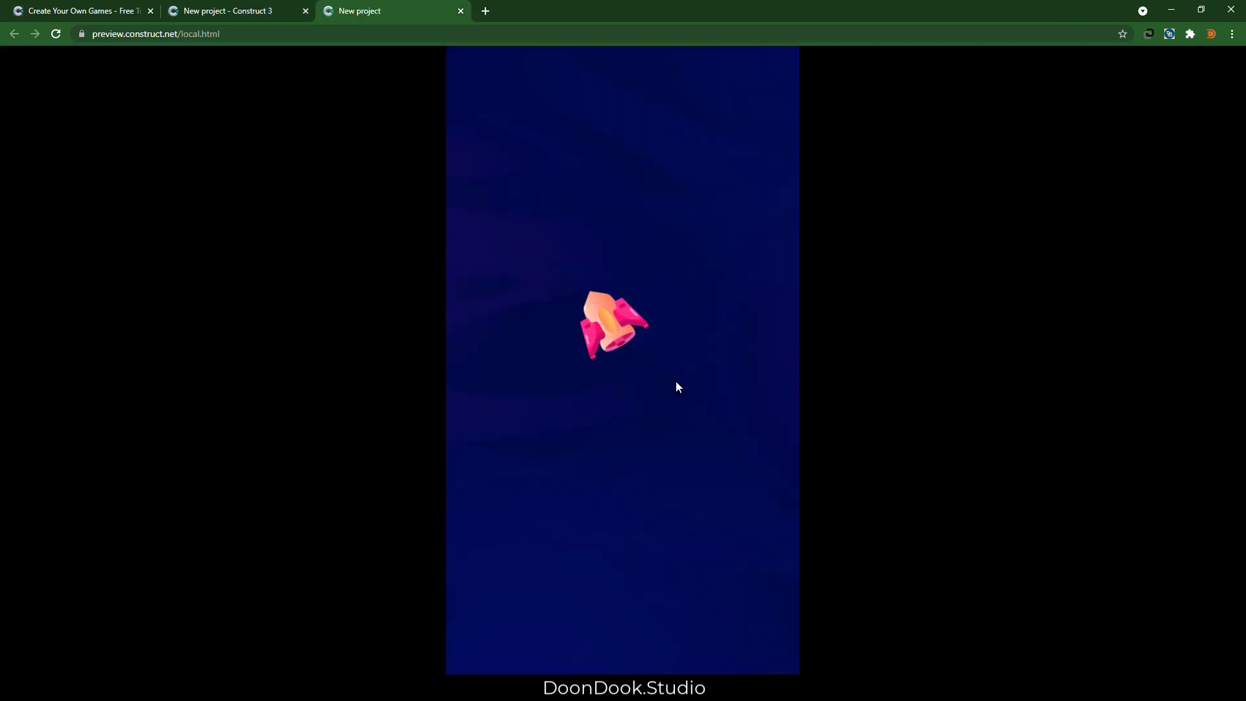
click(681, 286)
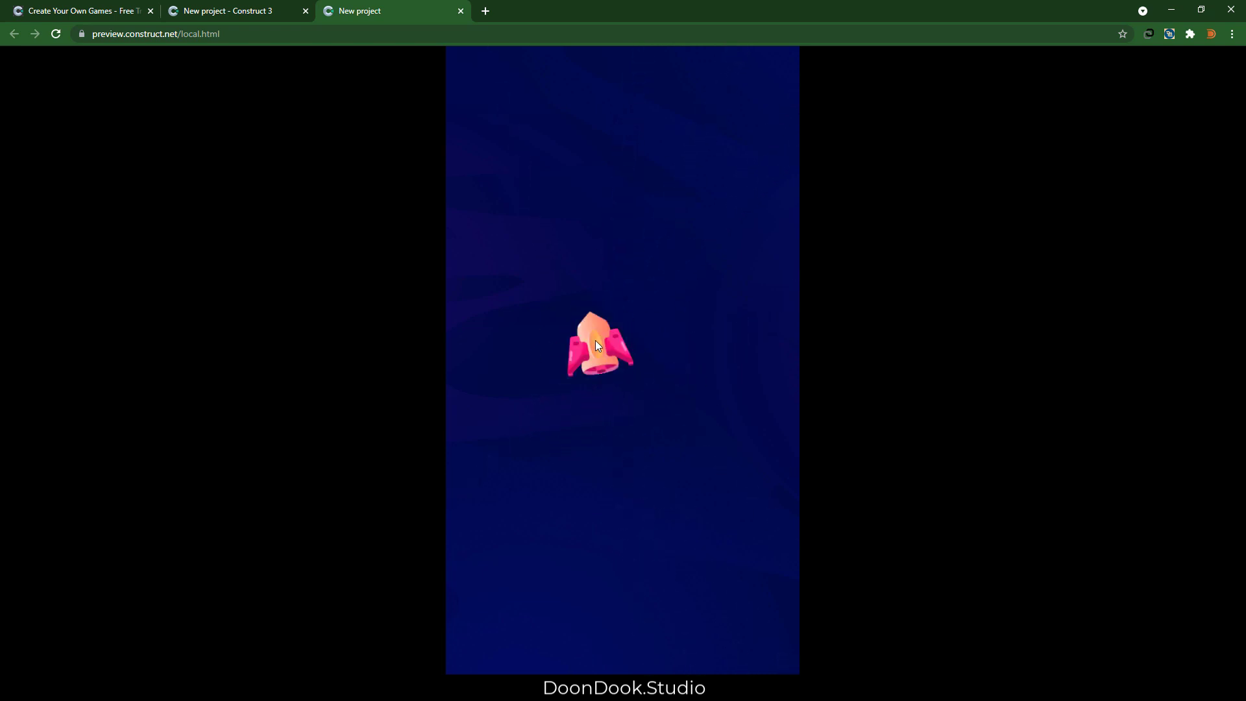
Return to the editor and add an image point to the Player sprite at the ship's nose, at 283, 150.
click(274, 13)
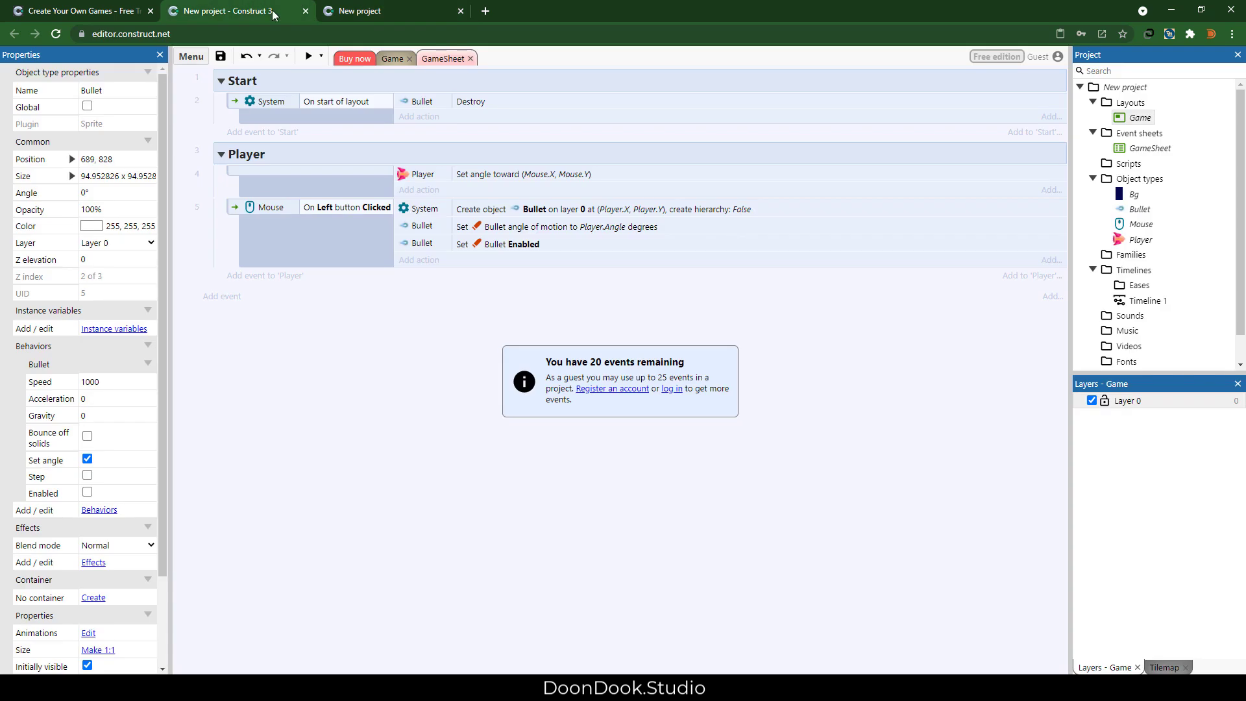
double_click(1140, 240)
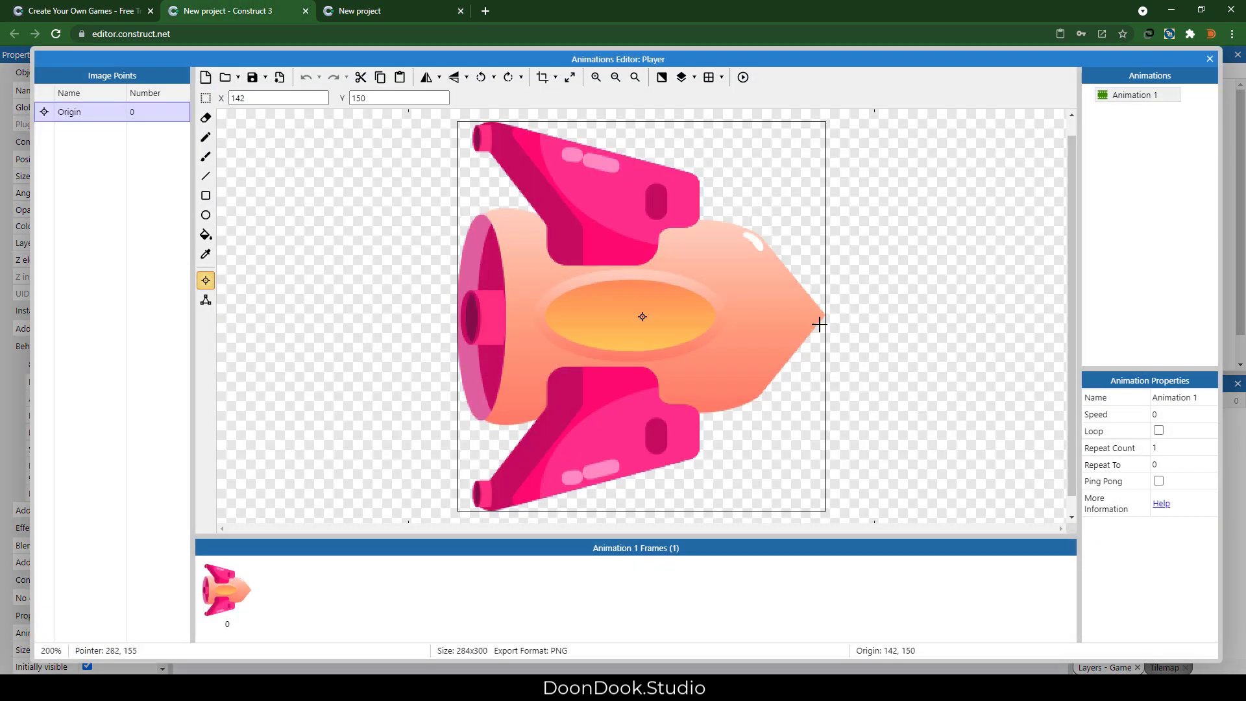
right_click(91, 129)
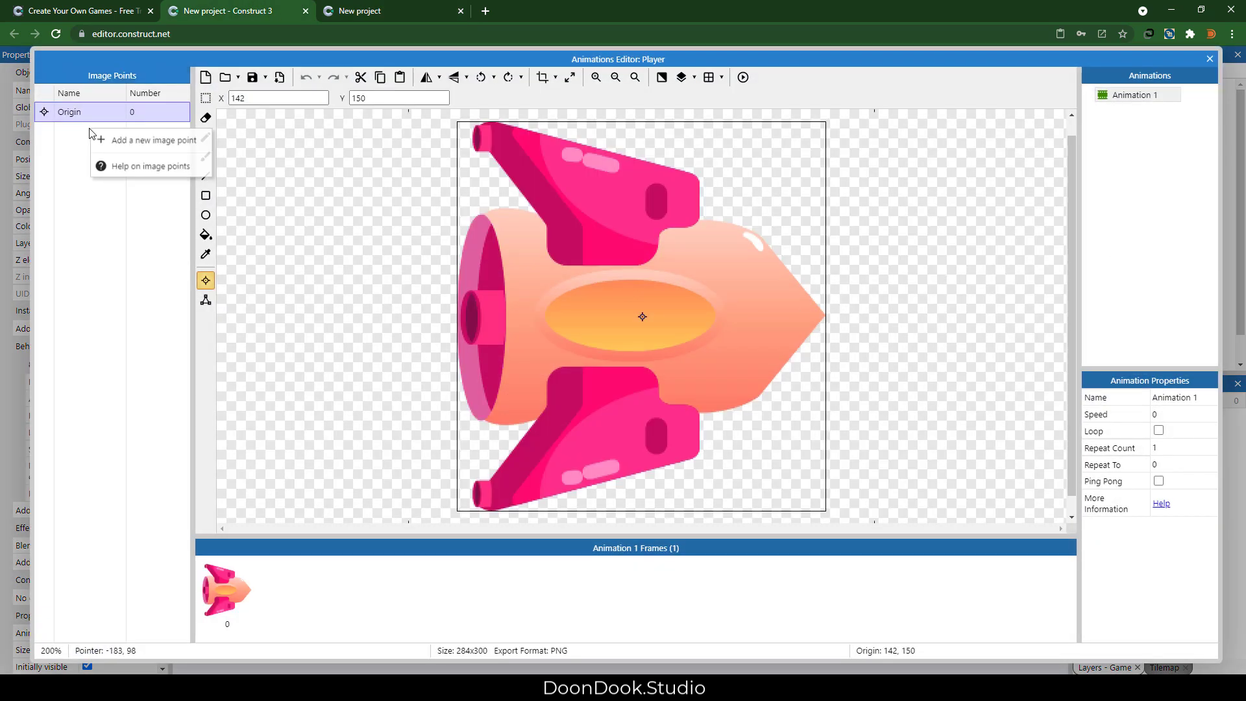
click(106, 144)
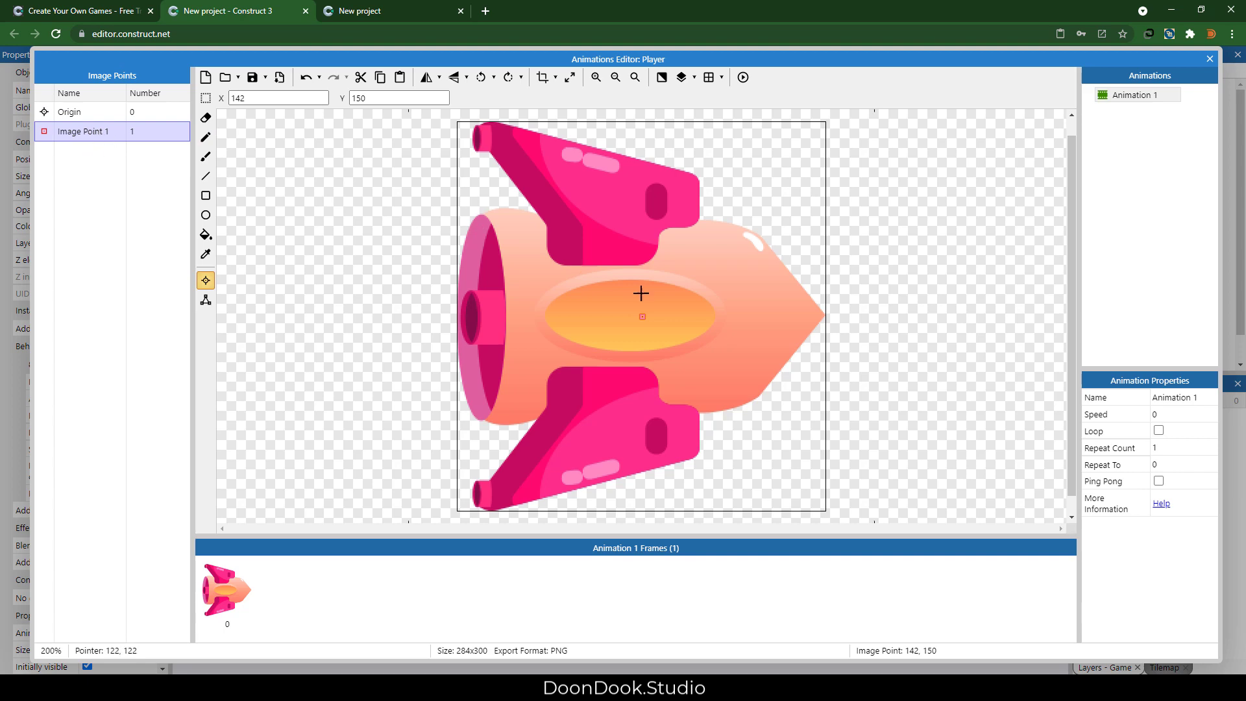
click(823, 316)
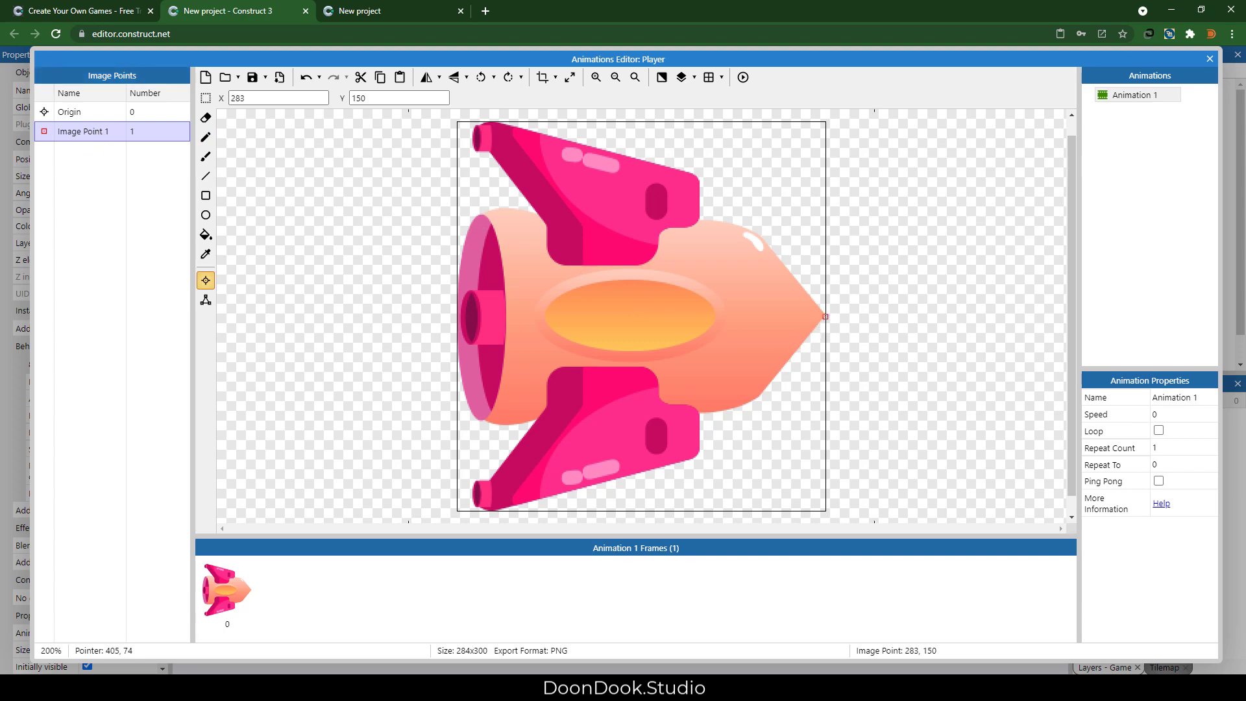
click(1209, 59)
Set the Create object action's X to Player.ImagePointX(1) and Y to Player.ImagePointY(1).
double_click(582, 209)
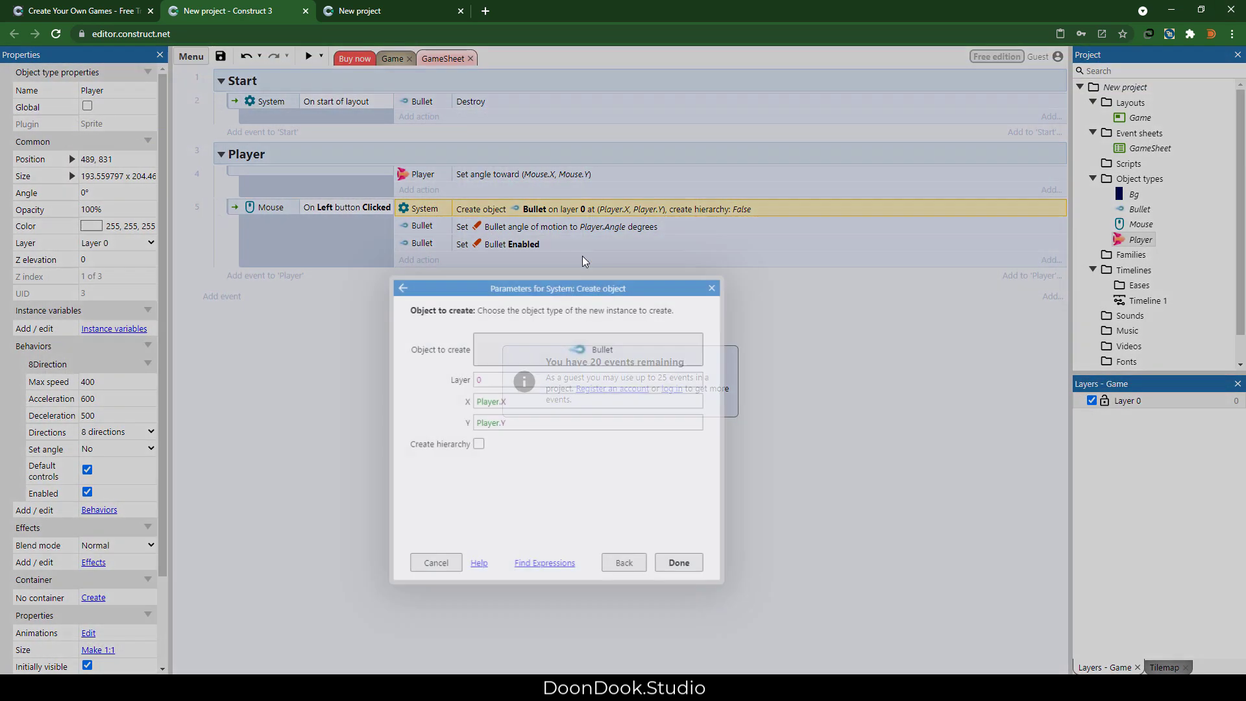
click(561, 400)
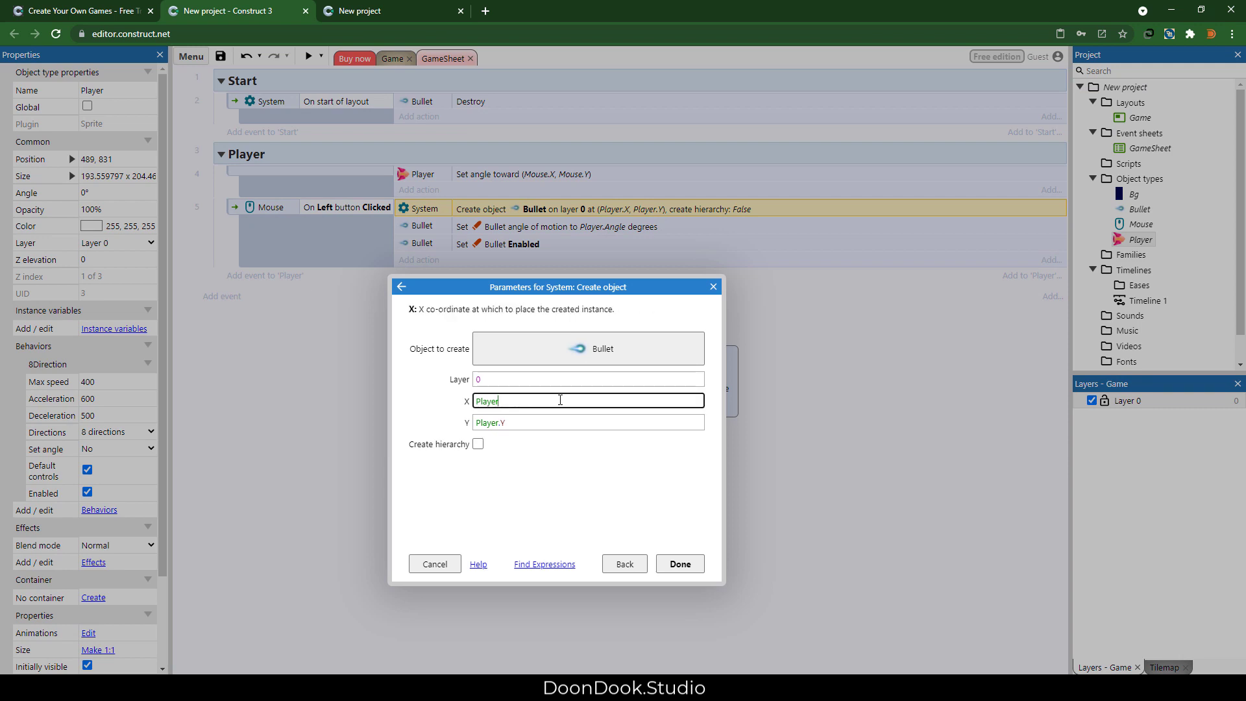
text(.ima)
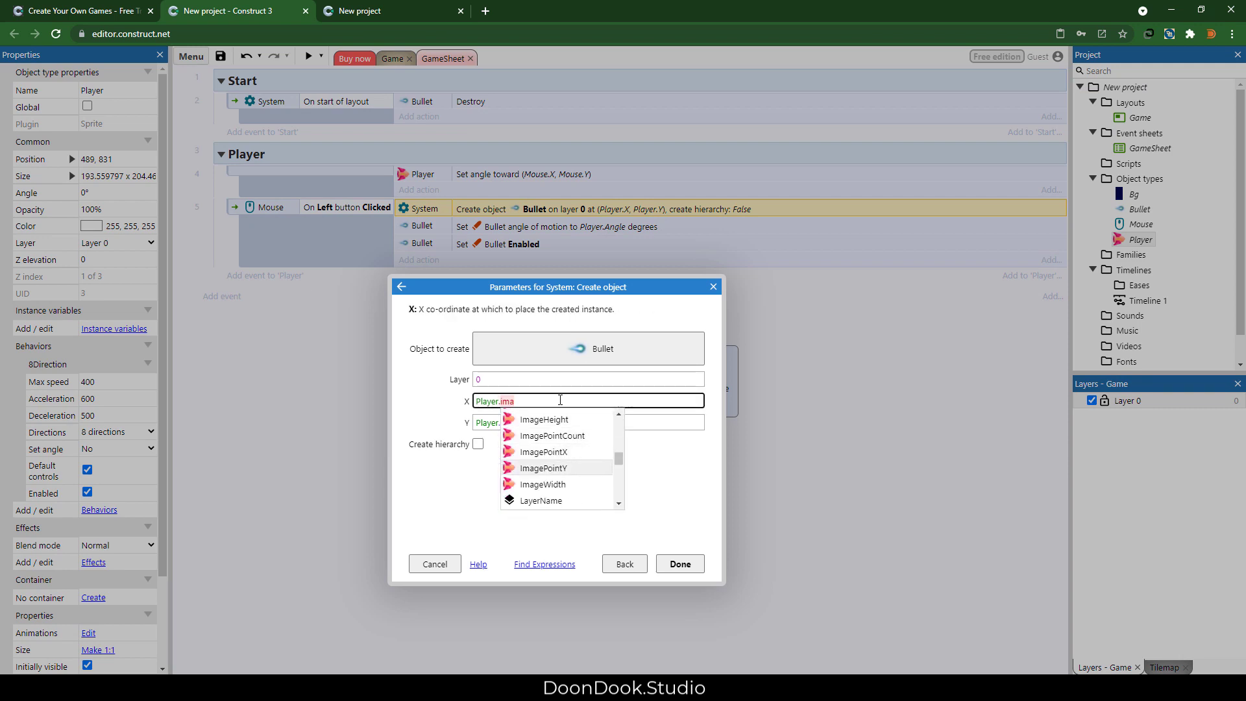
key(Tab)
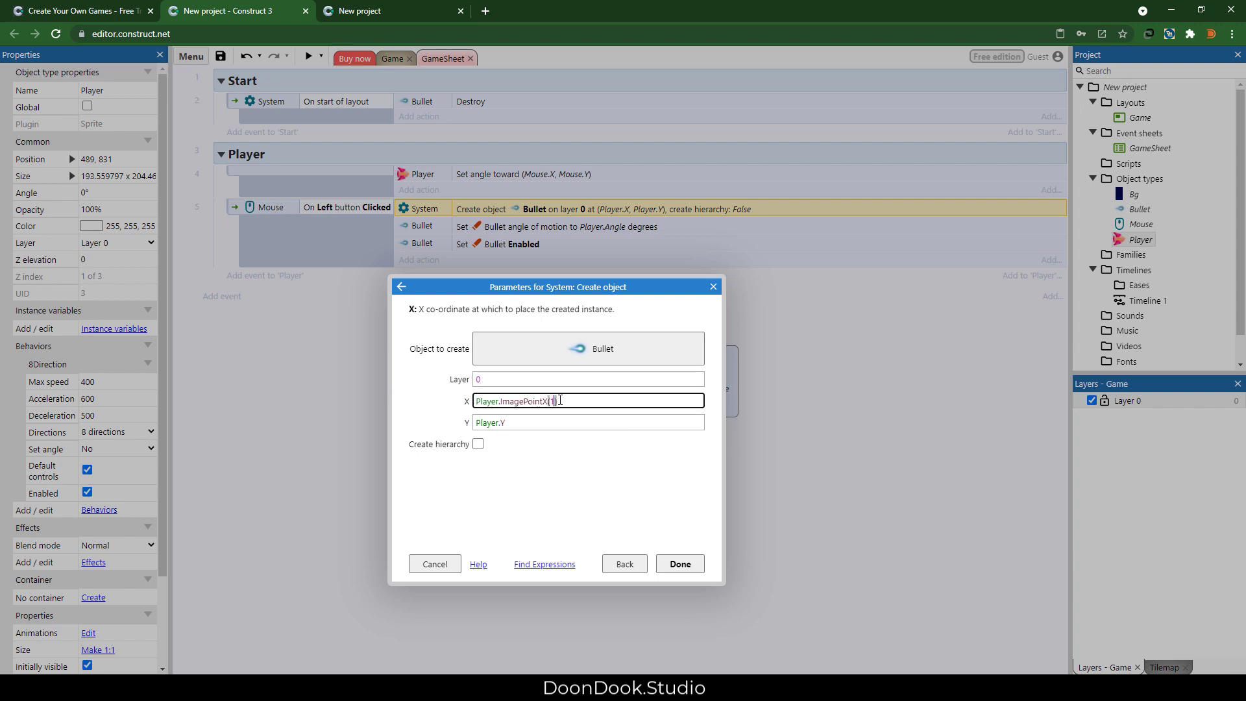
click(517, 421)
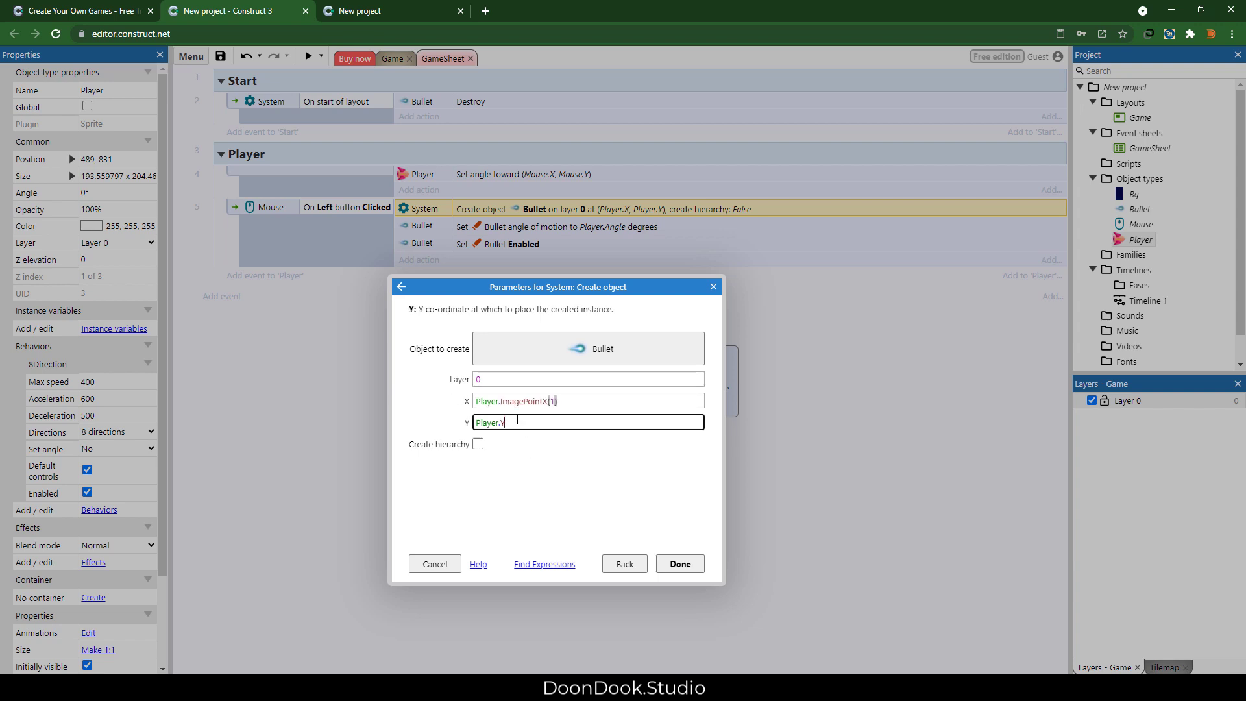
text(Player.ImagePointX(1))
text(Y)
key(Return)
key(Return)
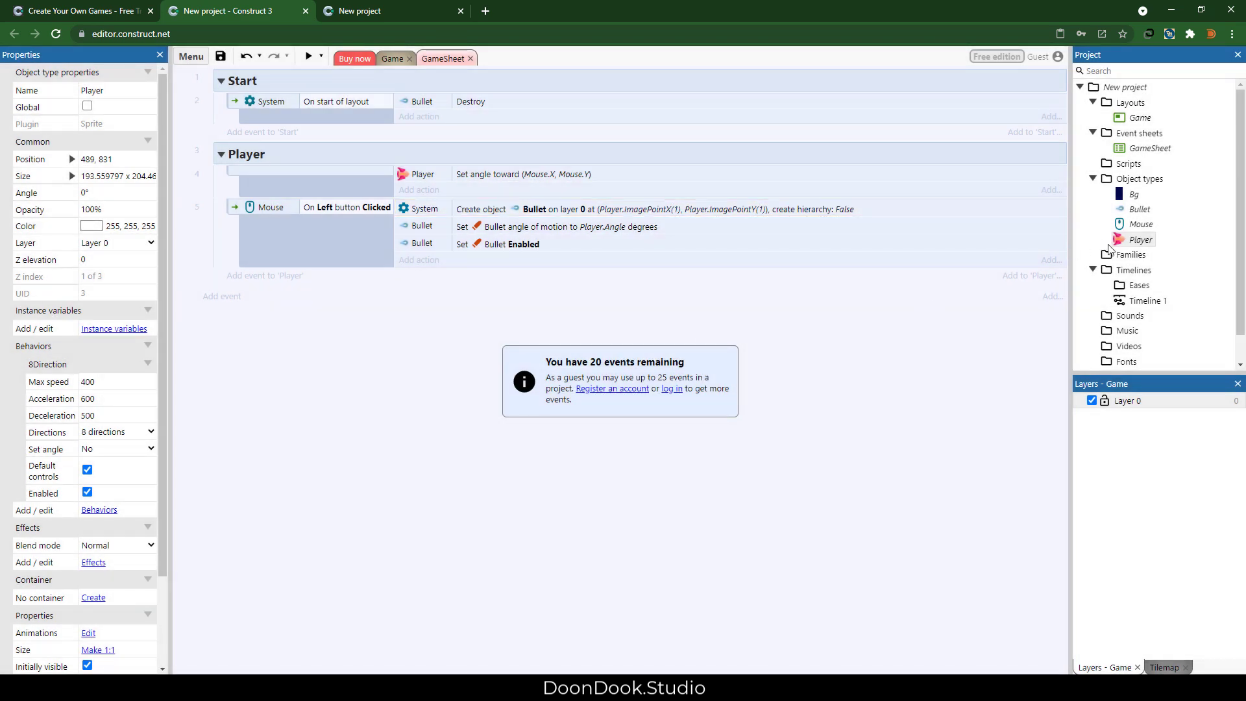
Check the number of the Player's image point and preview the game to test bullets firing from the ship's nose.
click(1113, 242)
double_click(1132, 242)
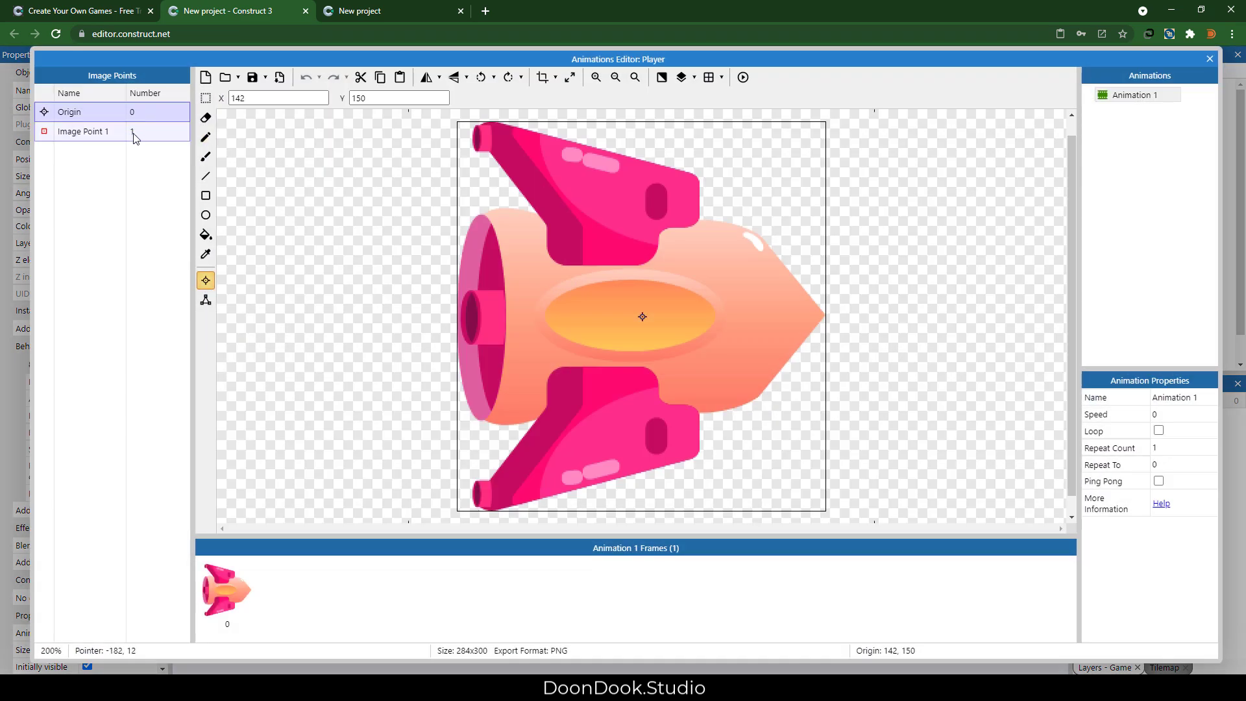
key(Escape)
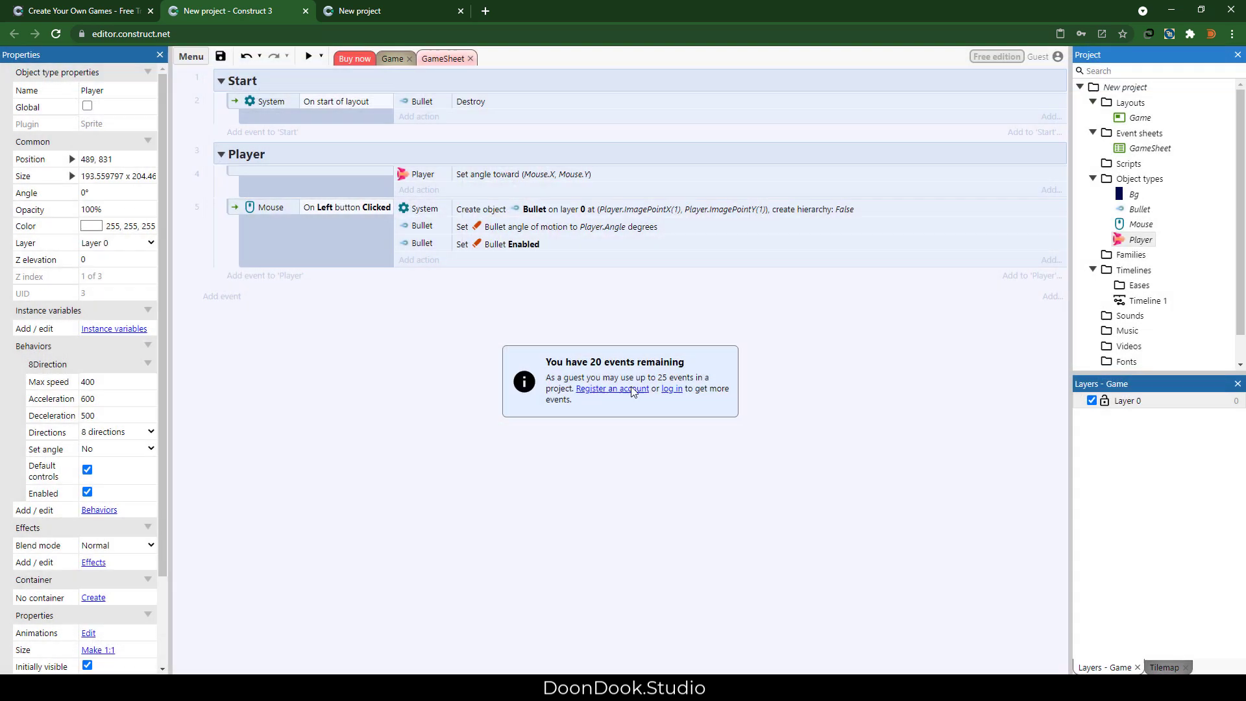
click(309, 56)
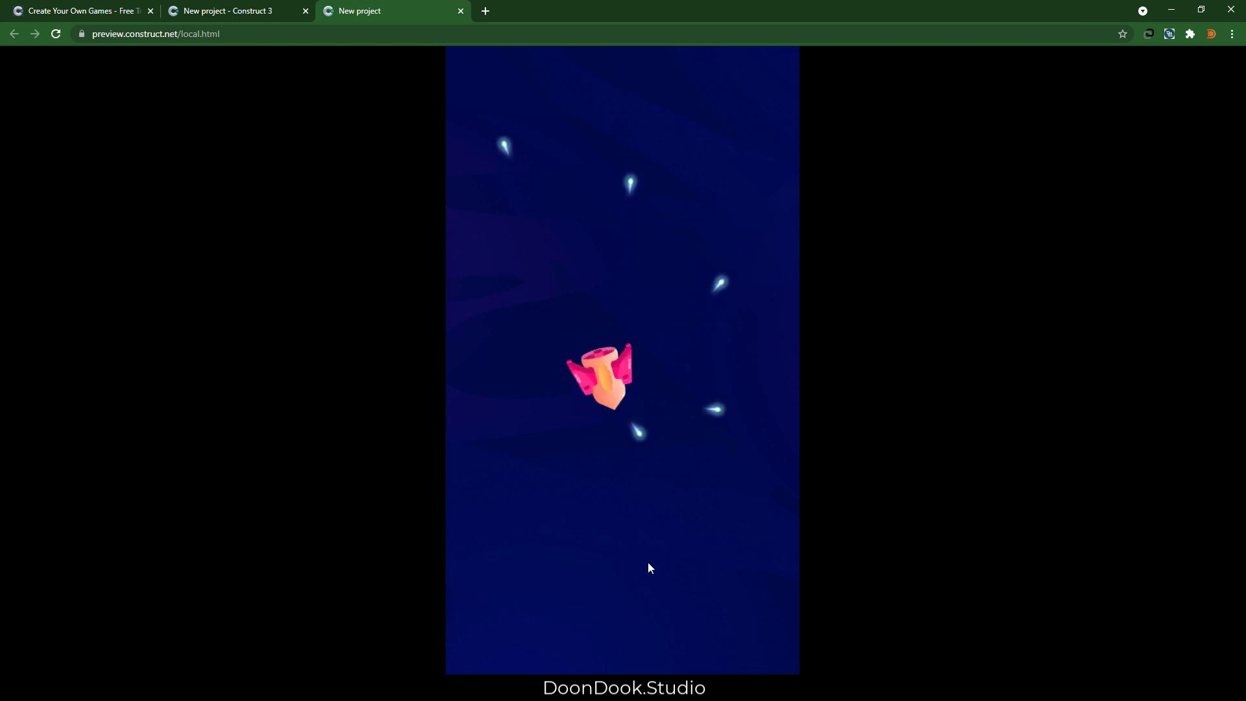
click(266, 11)
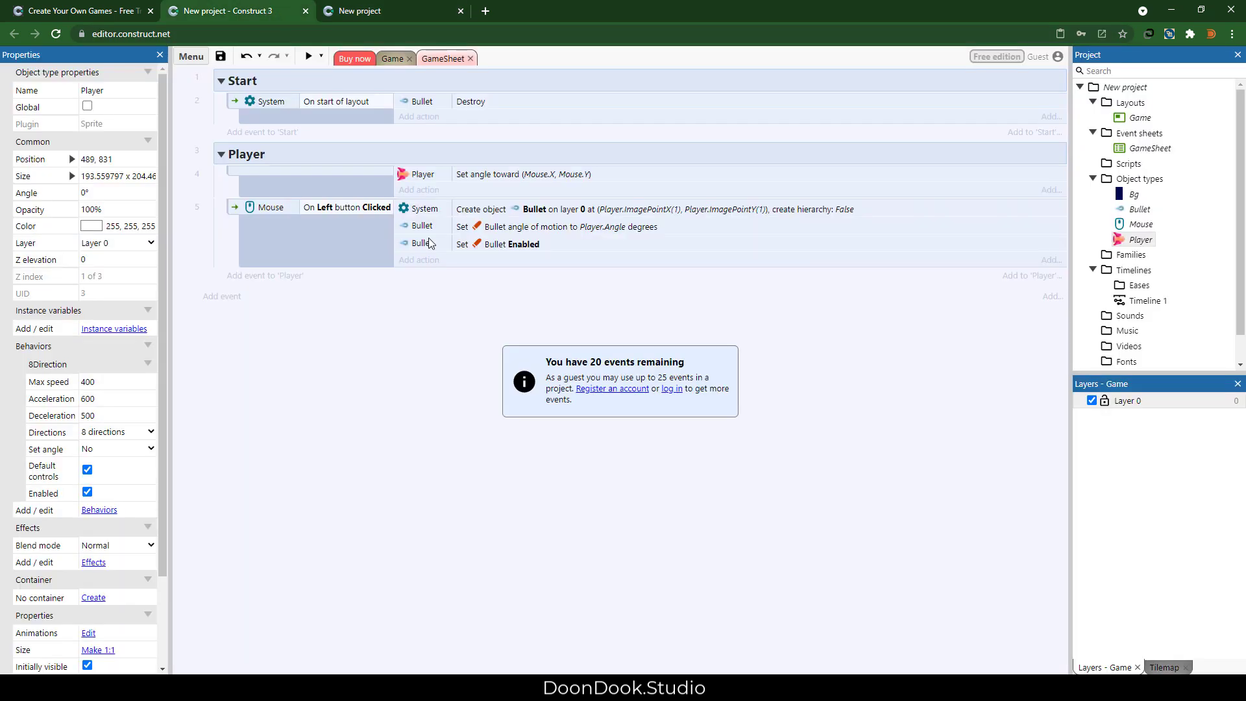
Insert a new Sprite object into the Game layout above the player ship.
click(393, 58)
ctrl+scroll(817, 361, down, 6)
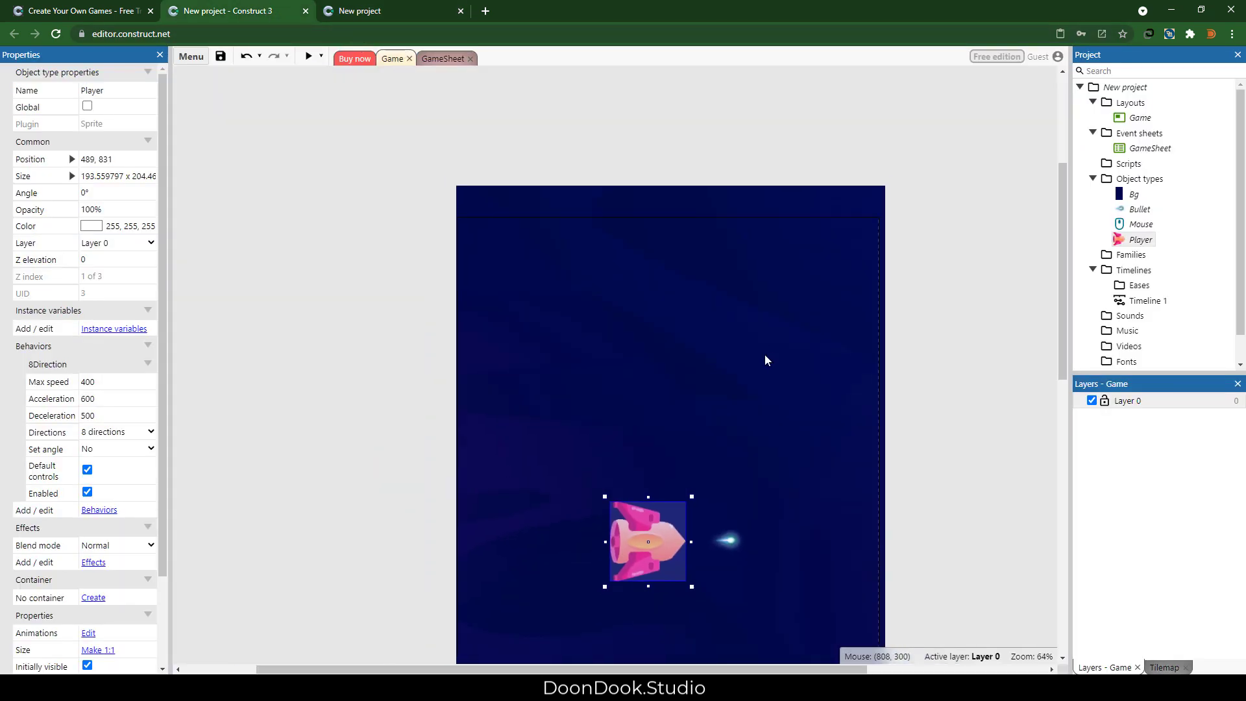
double_click(811, 340)
text(sprite)
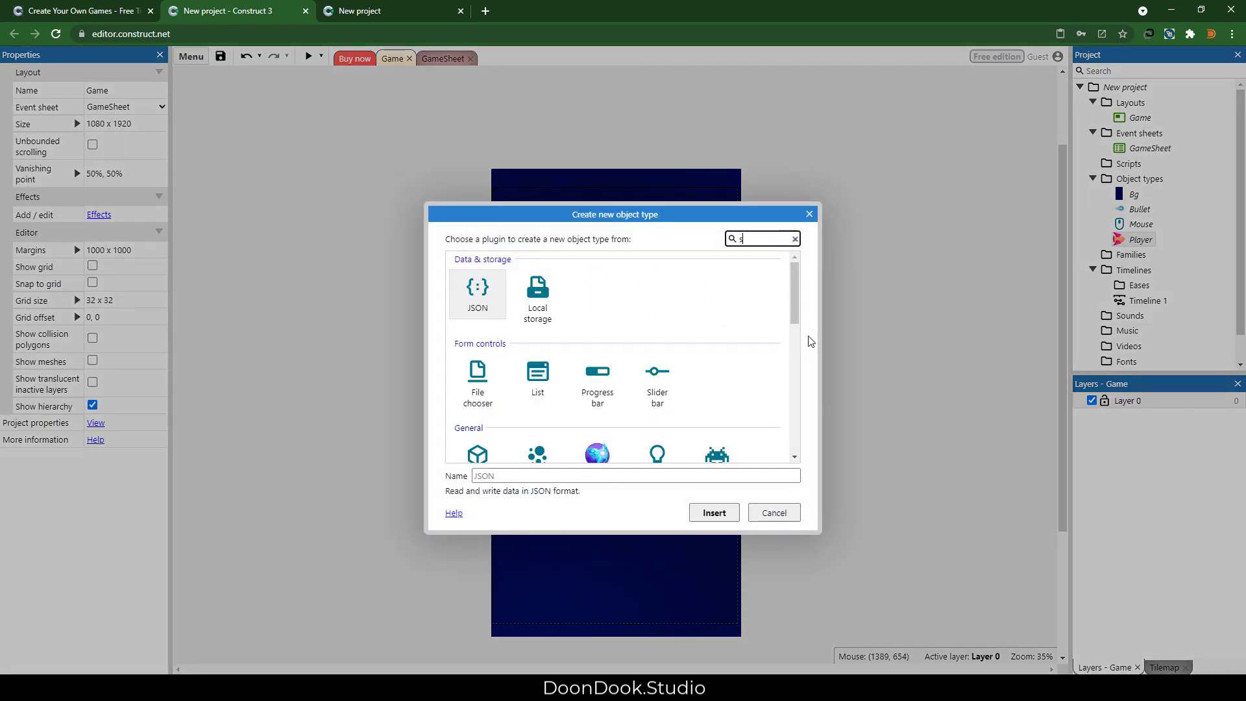
key(Return)
click(695, 327)
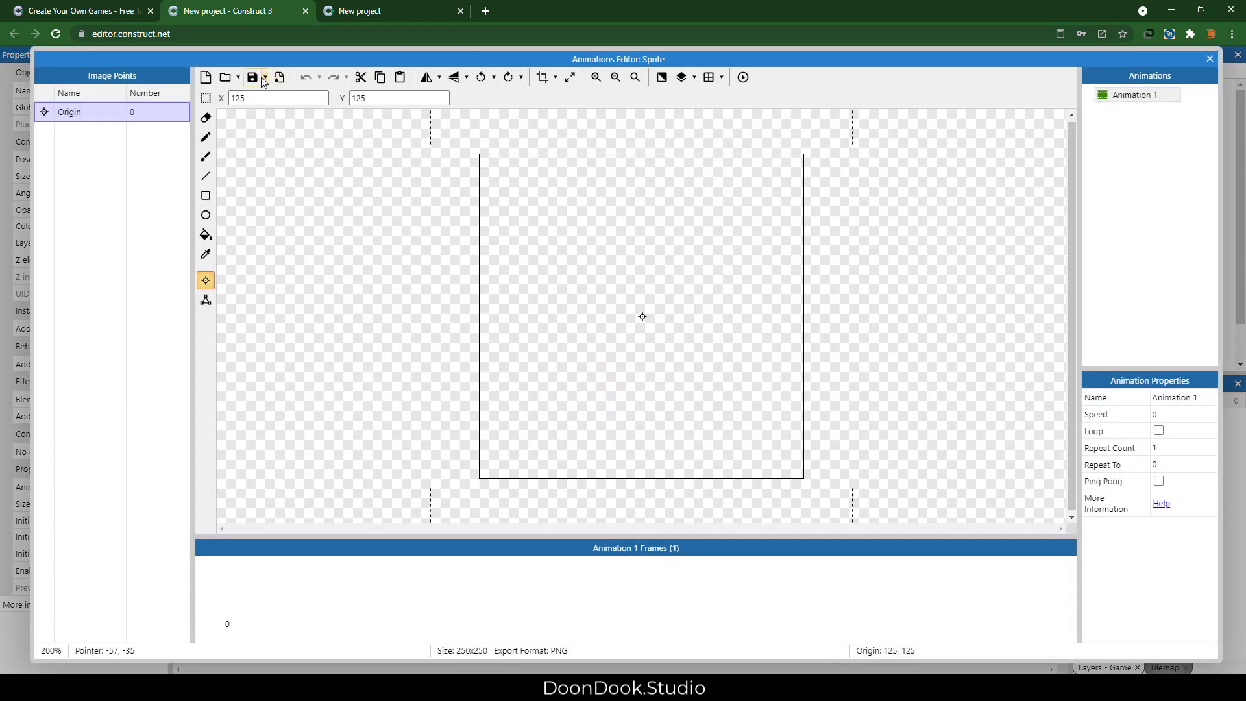
Load Enemy1.png, Enemy2.png and Enemy3.png from the Assets folder as the new sprite's animation frames.
click(224, 78)
click(544, 200)
drag(544, 199, 672, 130)
click(739, 386)
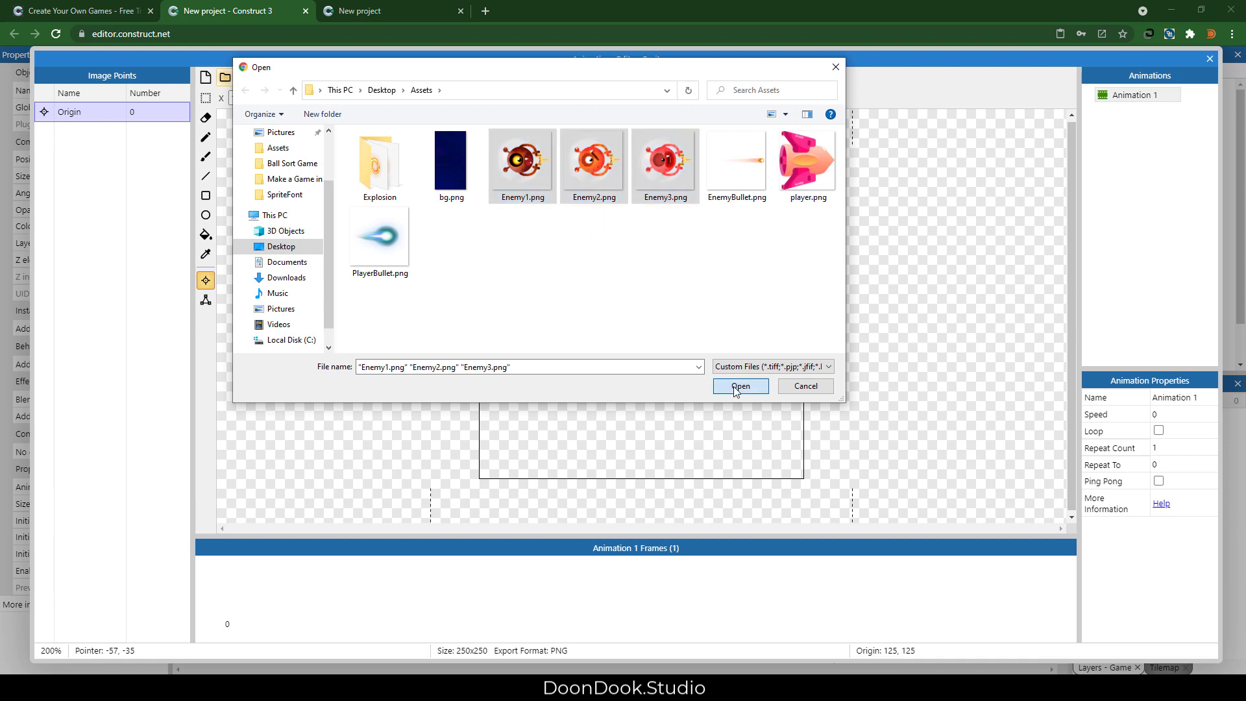
Leaf through the three imported enemy frames to compare their images.
click(235, 590)
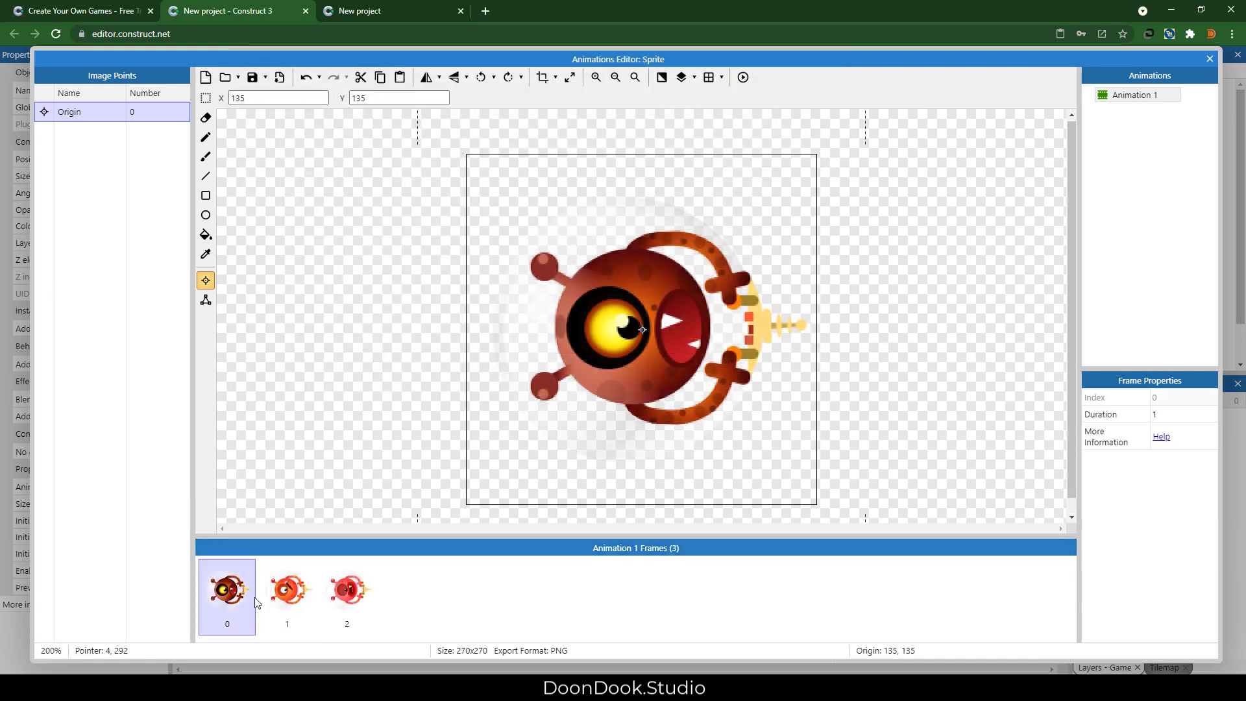
key(Right)
key(Right)
key(Left)
key(Left)
key(Right)
key(Left)
Add an image point at the tip of the enemy's gun at 262, 132 and apply it to the whole animation.
right_click(74, 150)
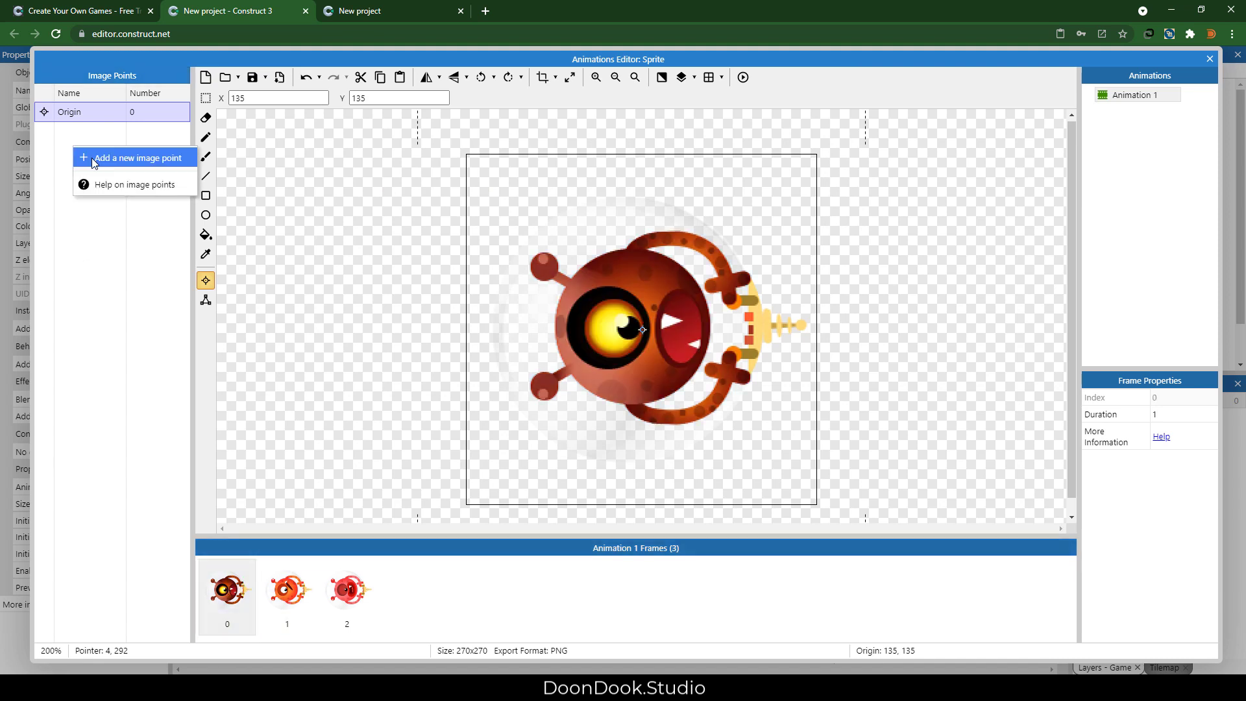
click(92, 158)
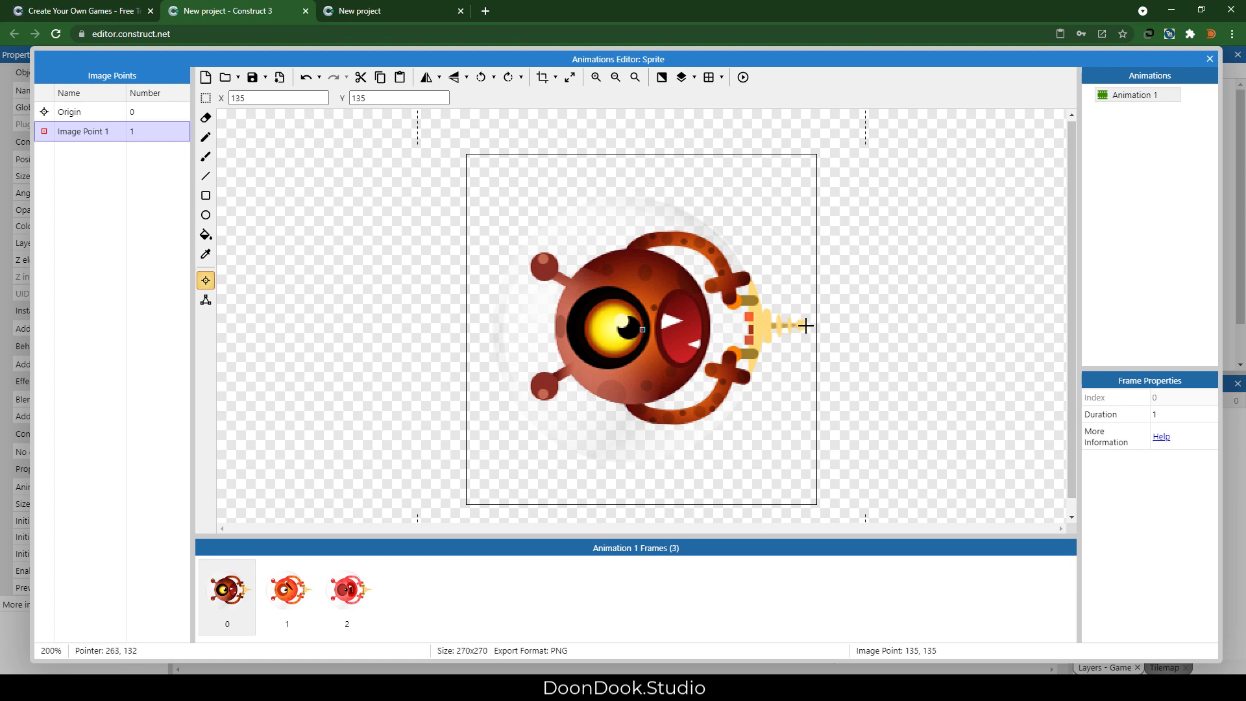
click(806, 325)
right_click(82, 134)
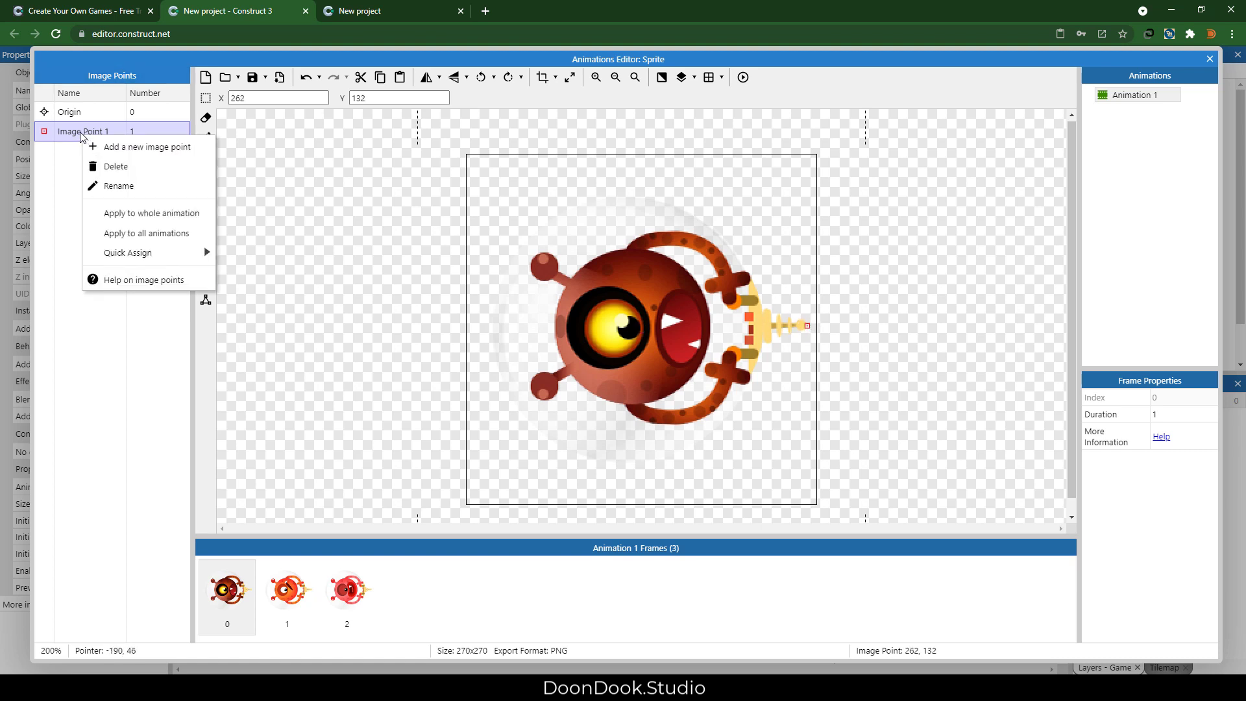
click(142, 215)
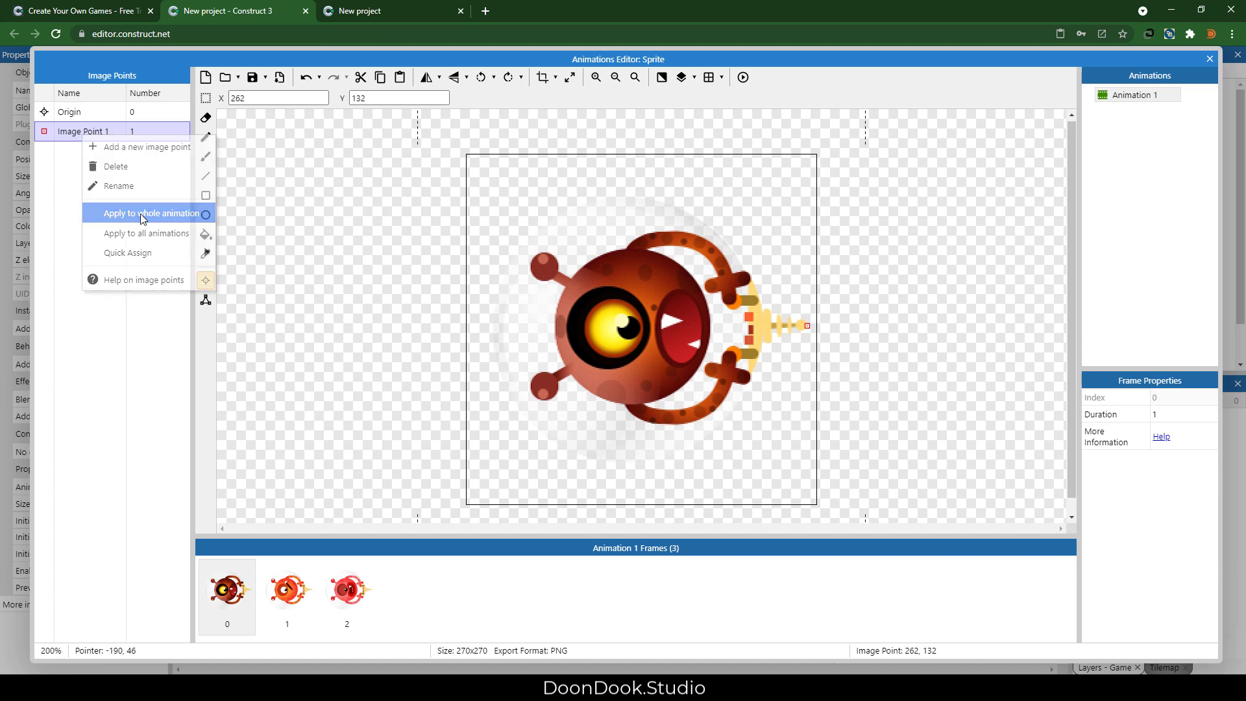
Check the image point's position on each enemy frame and the speed setting of Animation 1.
click(285, 591)
click(365, 592)
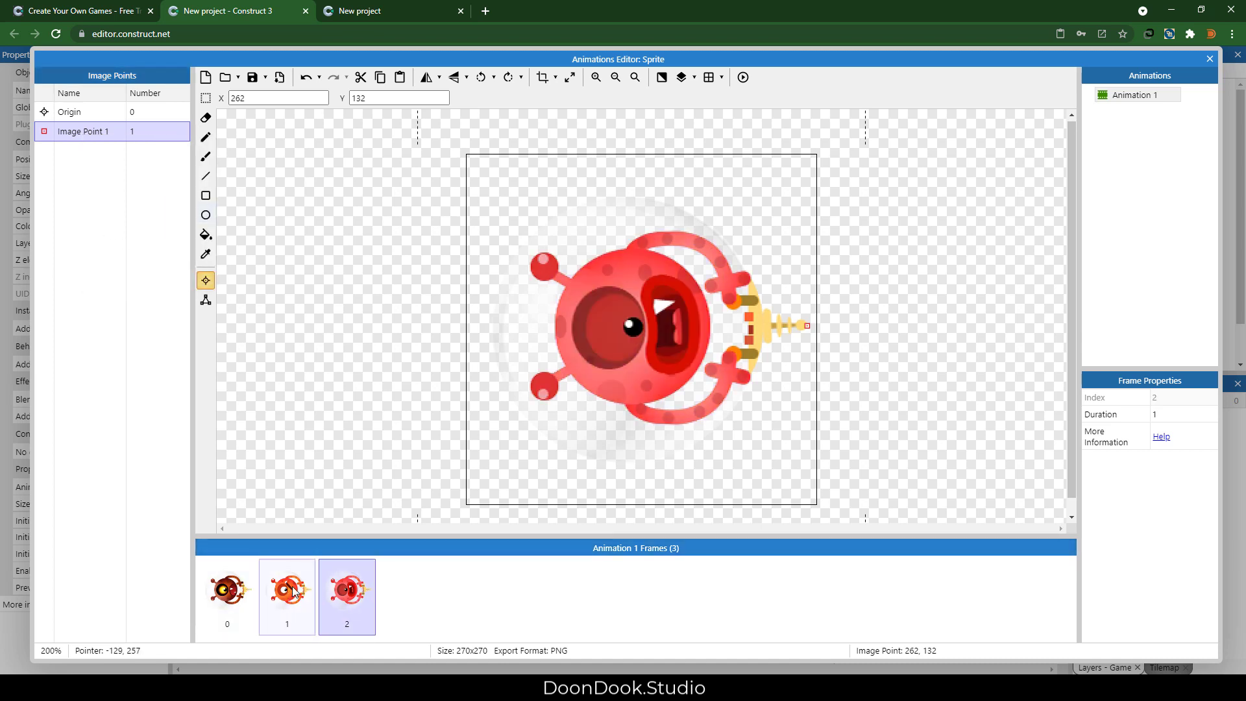
click(295, 591)
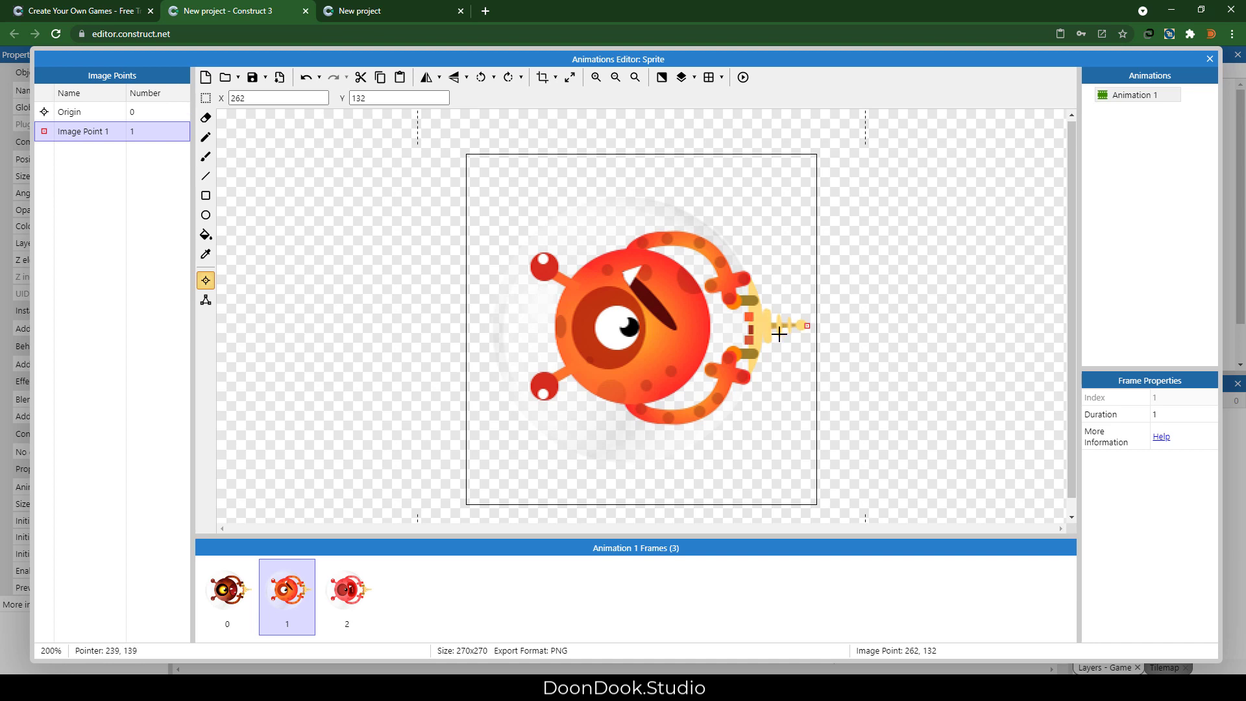
click(358, 607)
click(244, 592)
click(289, 593)
click(333, 594)
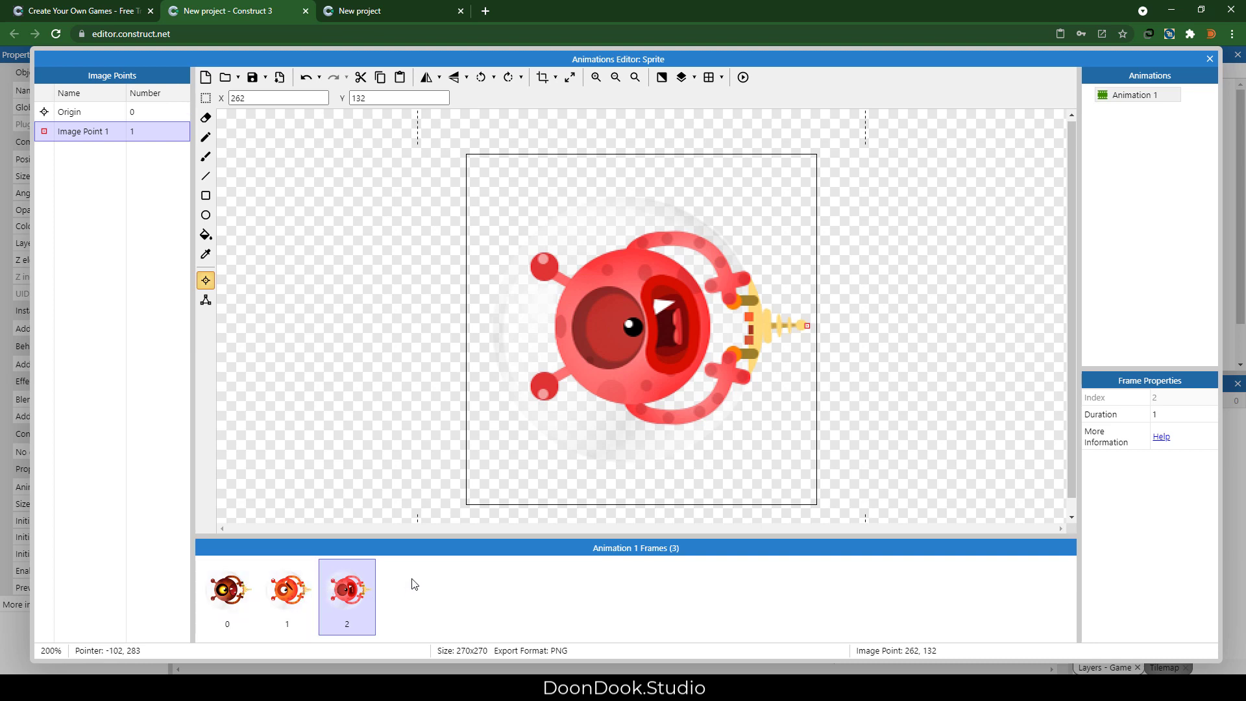
click(1135, 96)
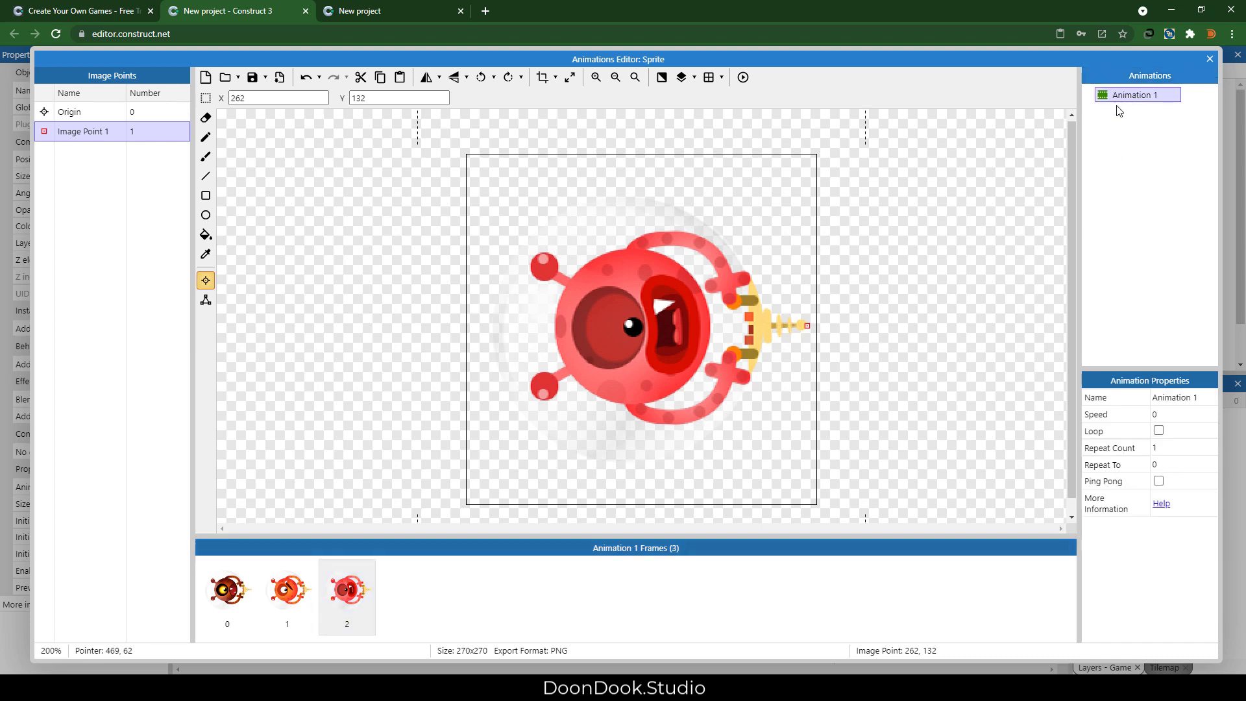
click(1161, 415)
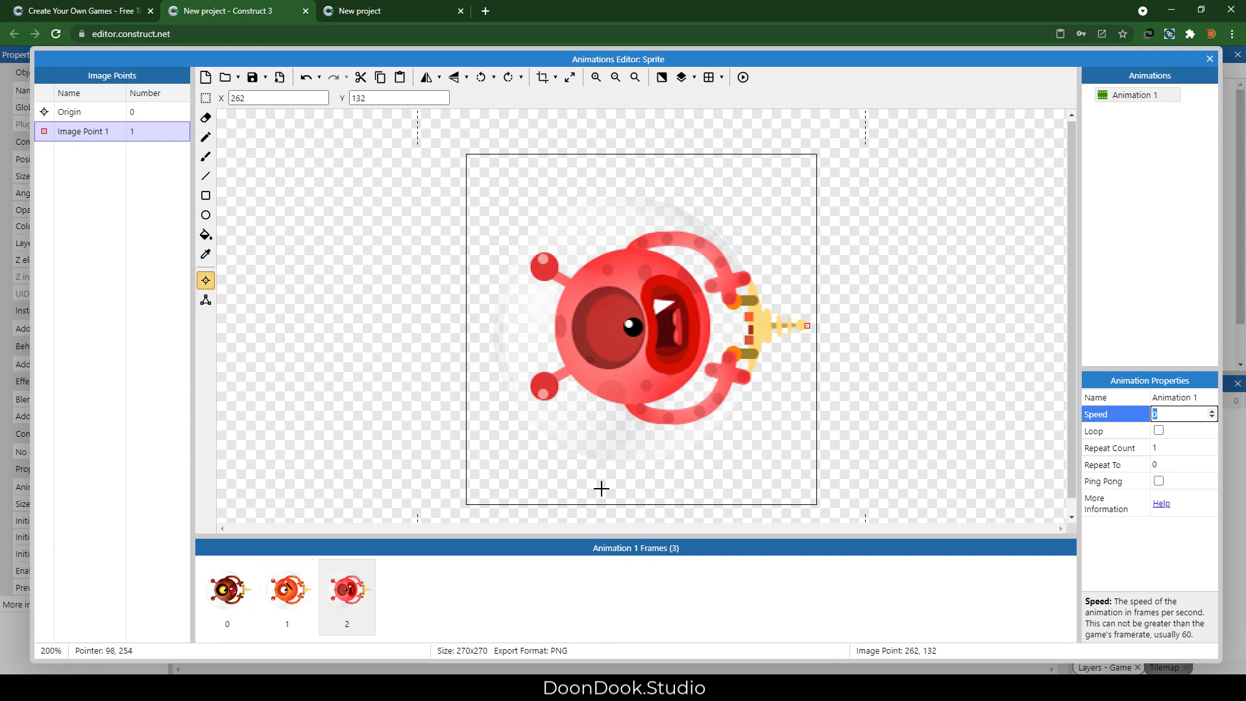
Place the enemy sprite near the top of the layout at about 582, 169 and shrink it to about 132 x 132.
click(1210, 59)
drag(687, 327, 618, 225)
drag(660, 262, 643, 250)
Rename the new sprite object as Enemy.
click(142, 96)
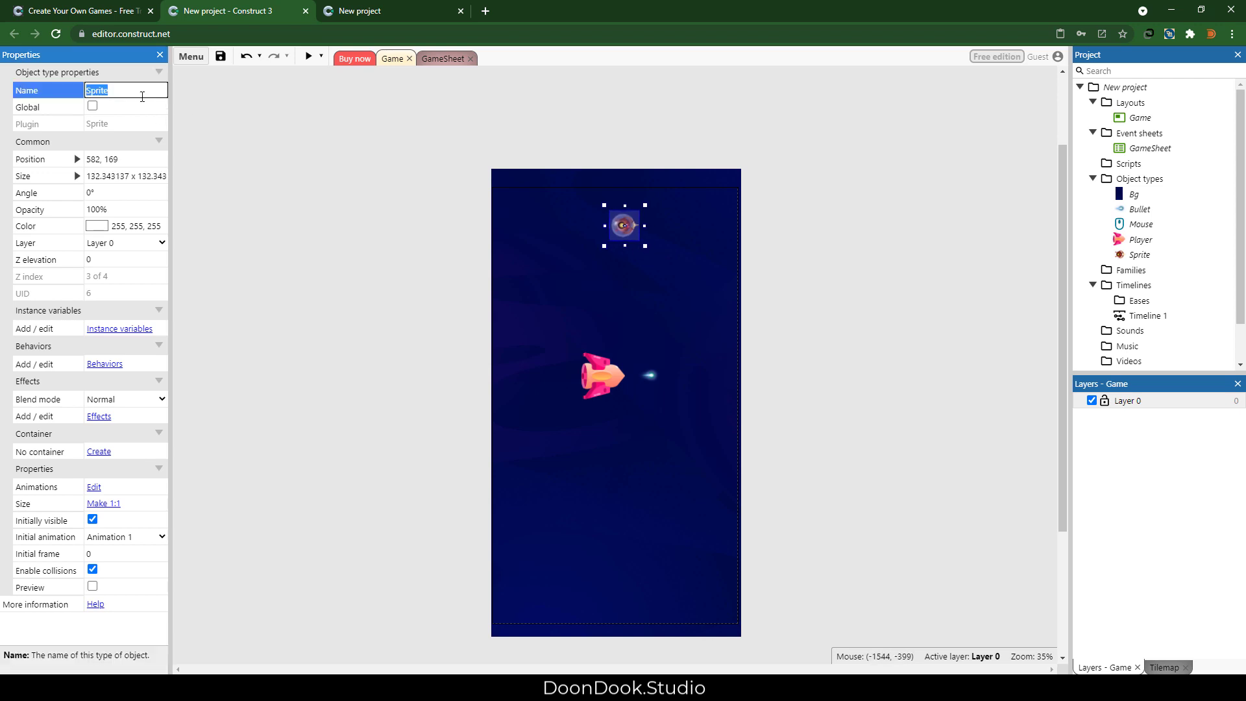
key(Return)
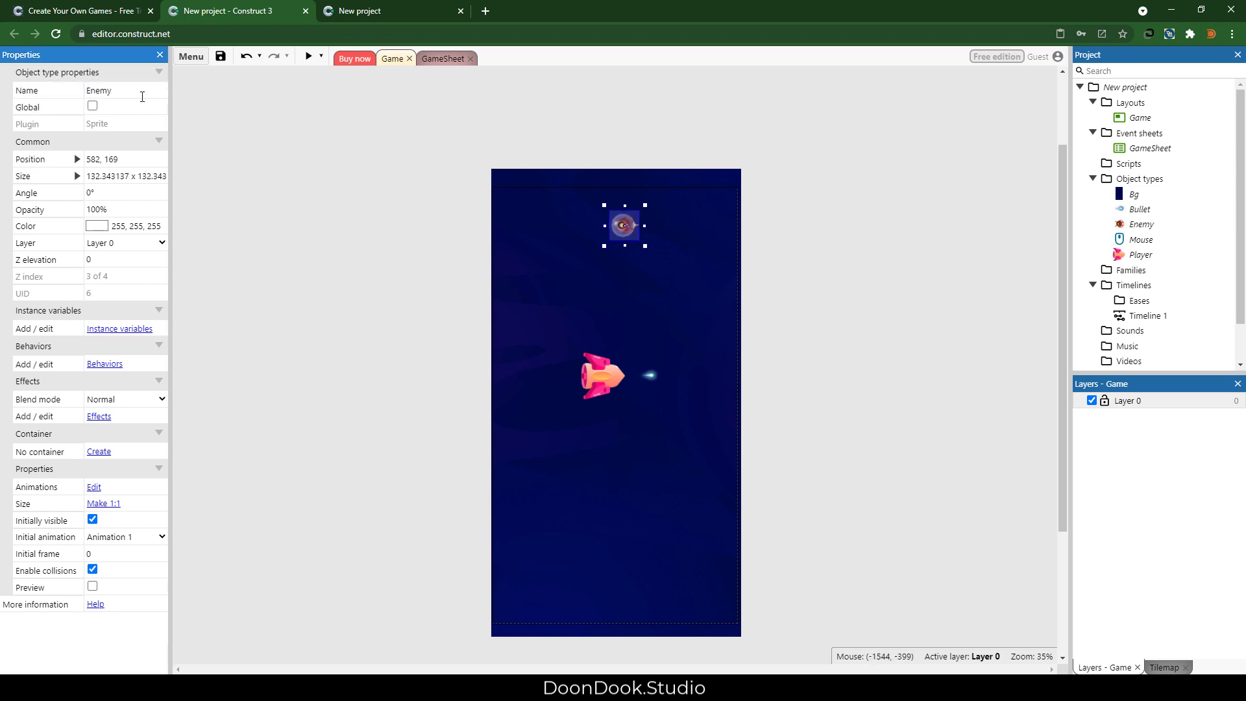
click(452, 75)
Add a group named Enemy below the Player group in GameSheet, with a blank event inside it.
click(441, 59)
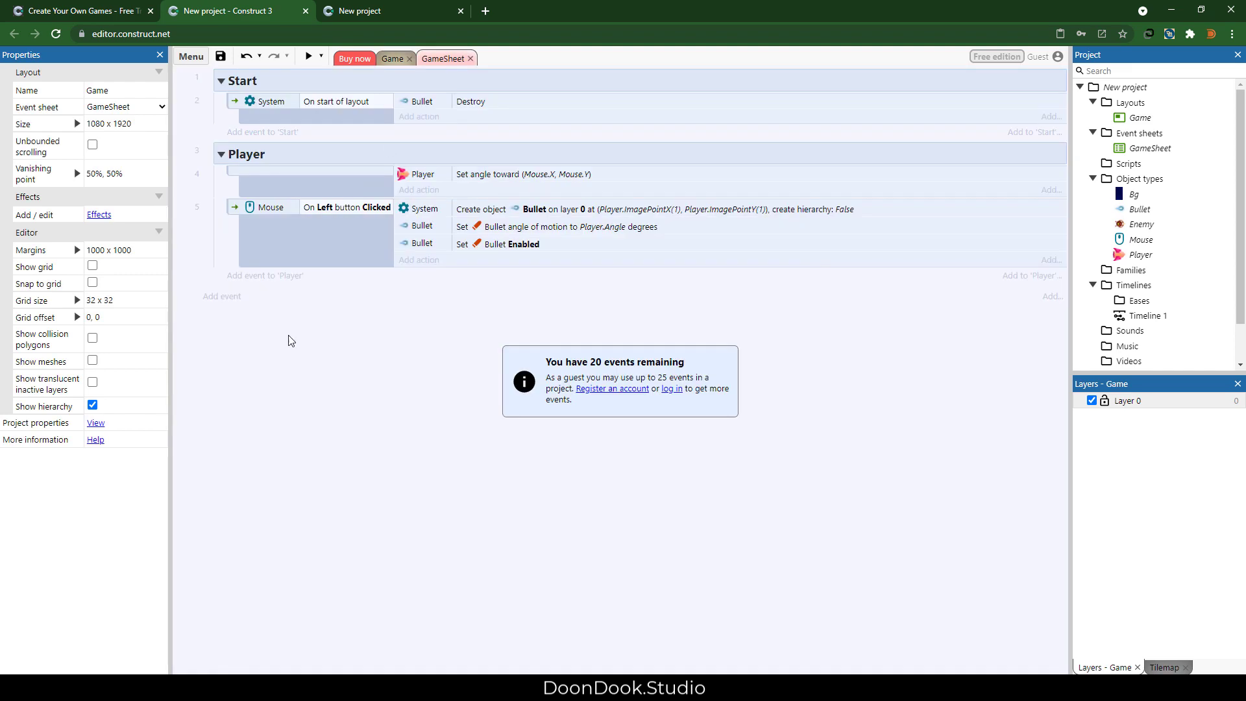
right_click(258, 375)
click(300, 419)
text(En)
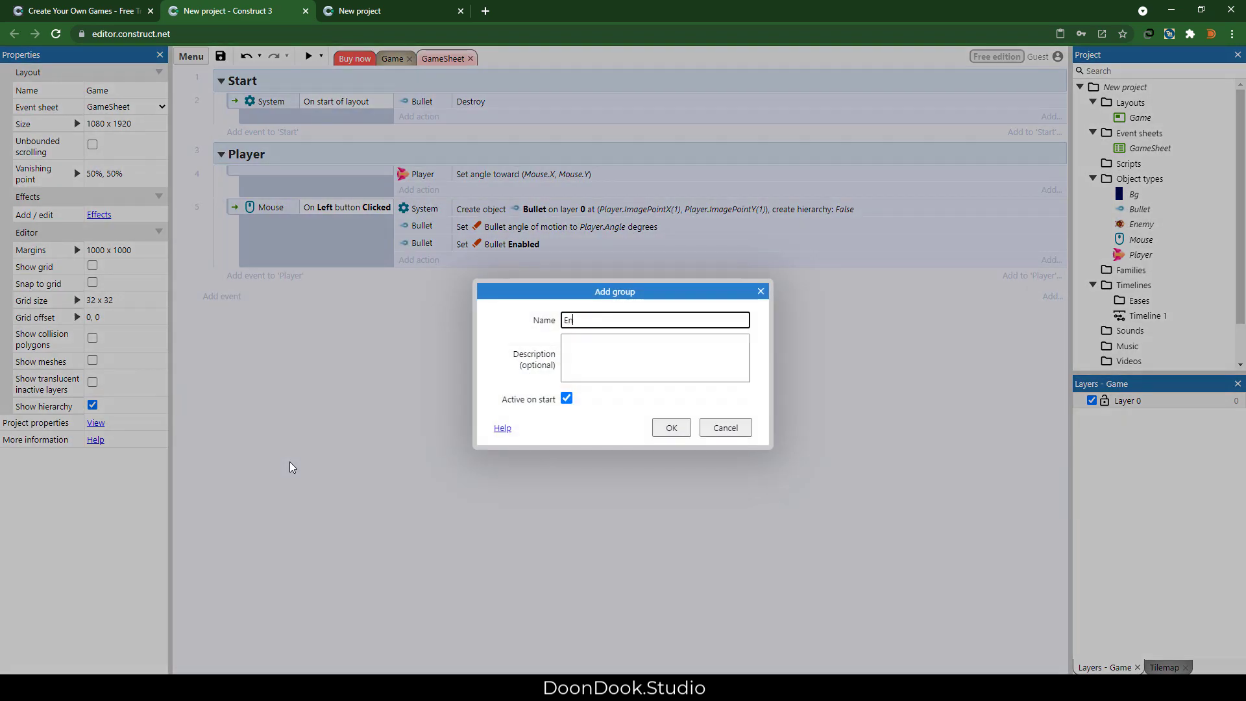
text(emy)
key(Return)
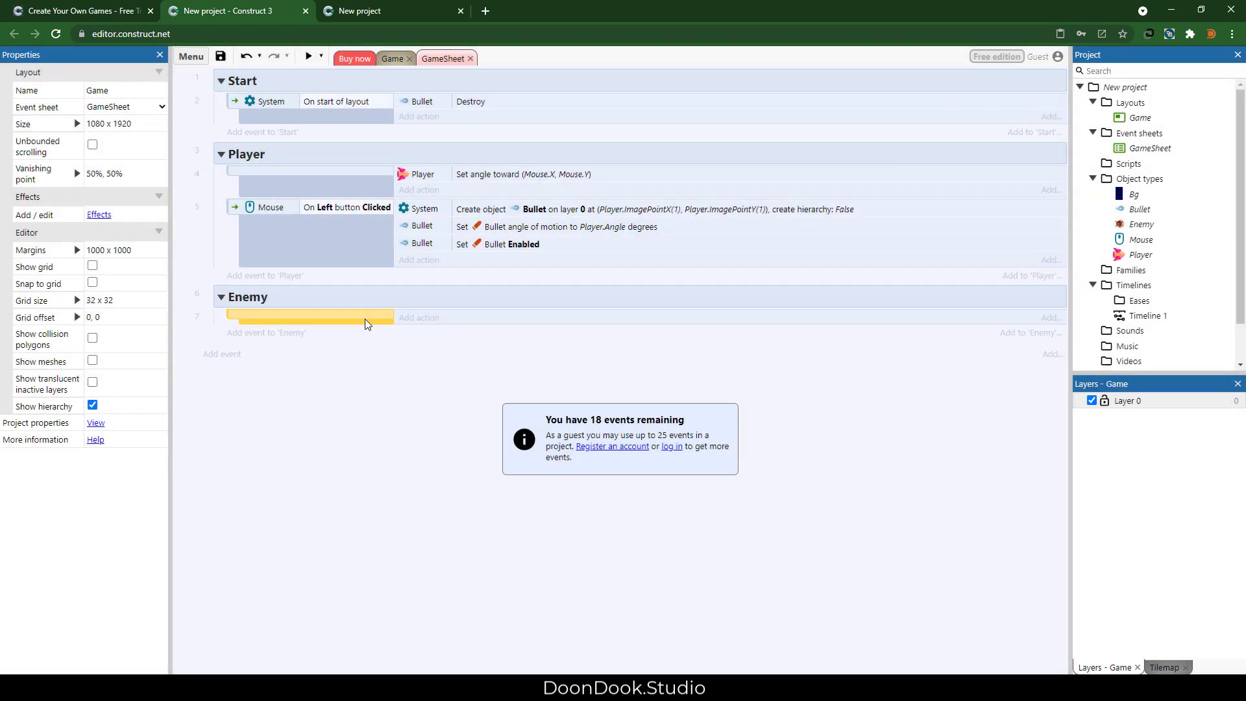
Give the blank event in the Enemy group a System Every X seconds condition with an interval of 0.3 seconds.
double_click(367, 323)
double_click(481, 288)
scroll(608, 422, down, 10)
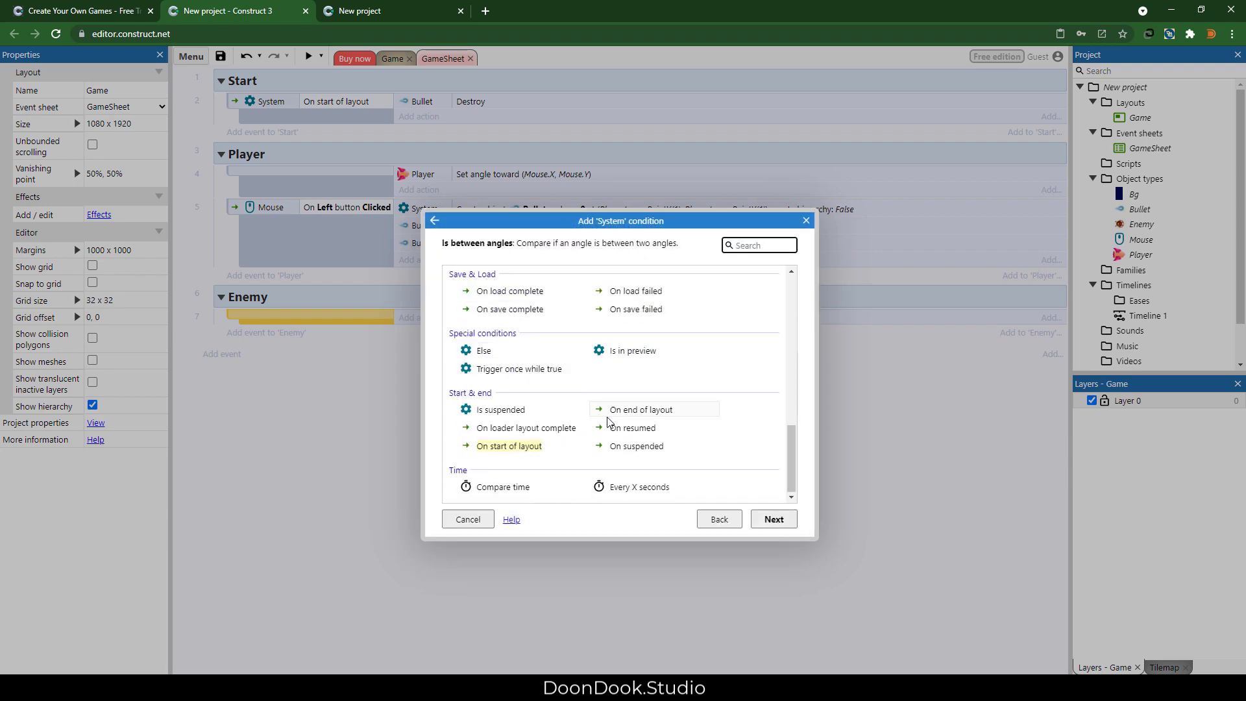
double_click(637, 487)
text(0.)
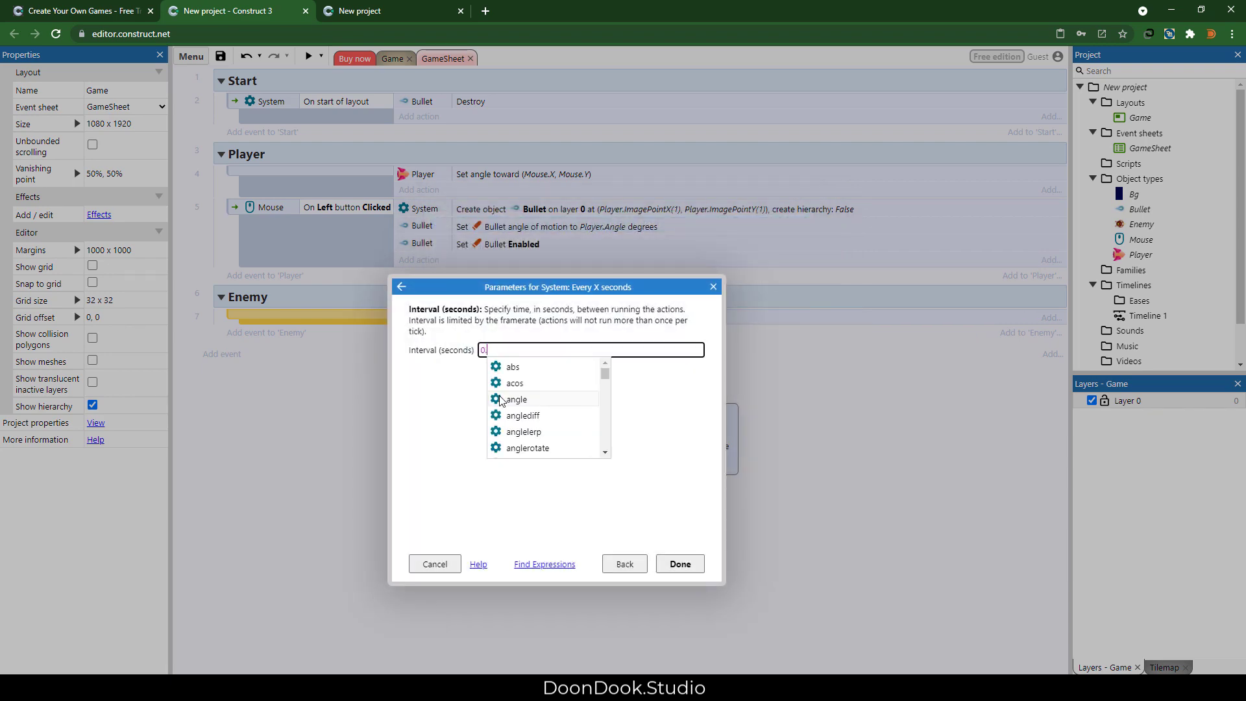
text(3)
key(Return)
Add a System Create object action to the timed event and choose Enemy as the object to create.
click(417, 317)
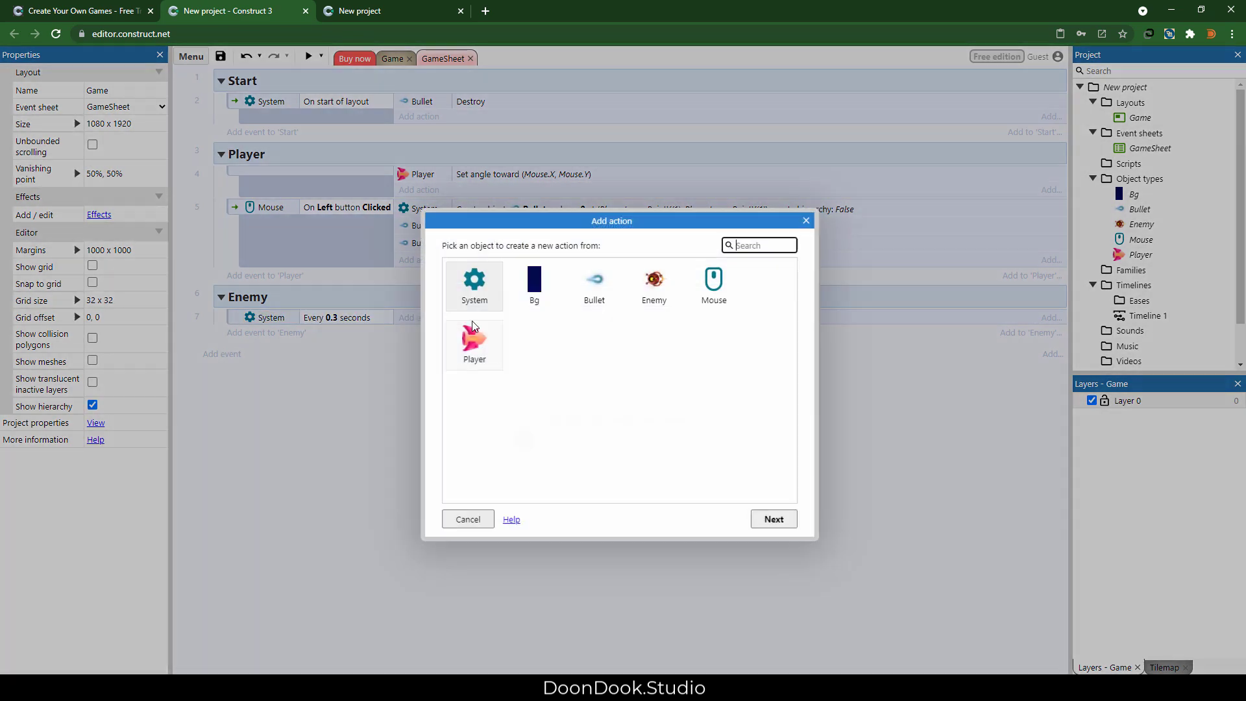
double_click(474, 285)
double_click(577, 351)
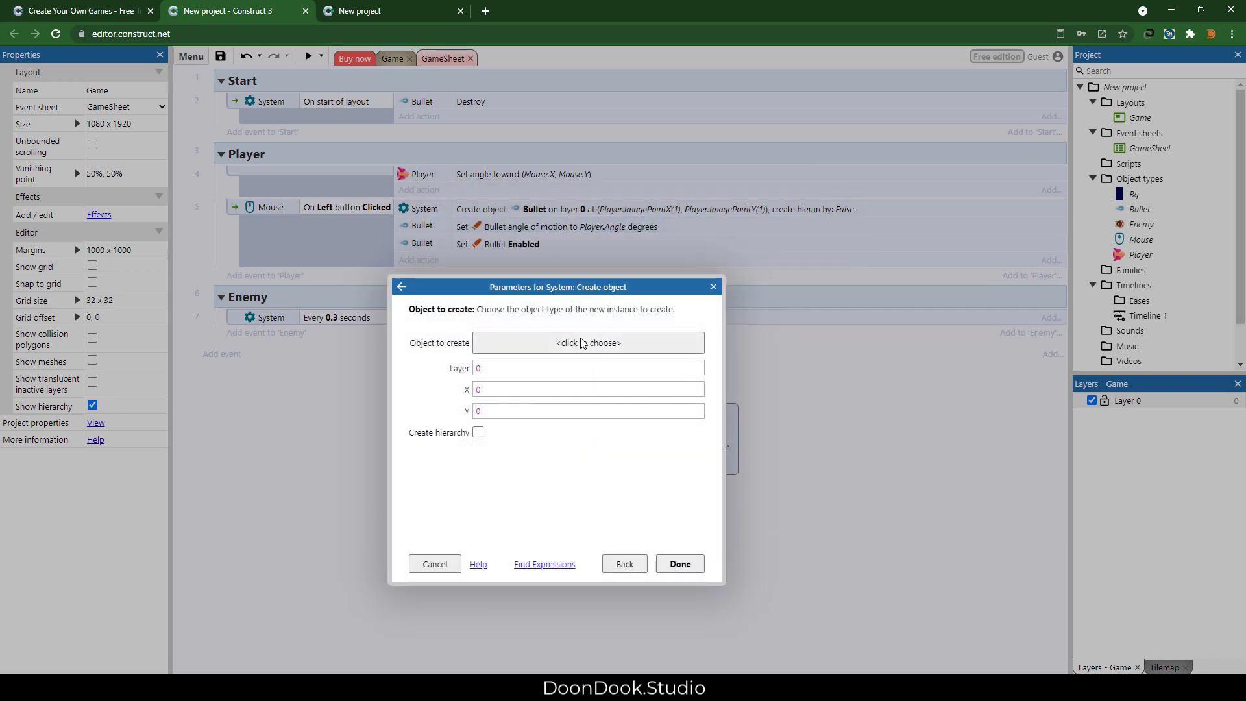
click(582, 343)
double_click(510, 344)
Set the X coordinate for the created Enemy to random(LayoutWidth).
click(519, 406)
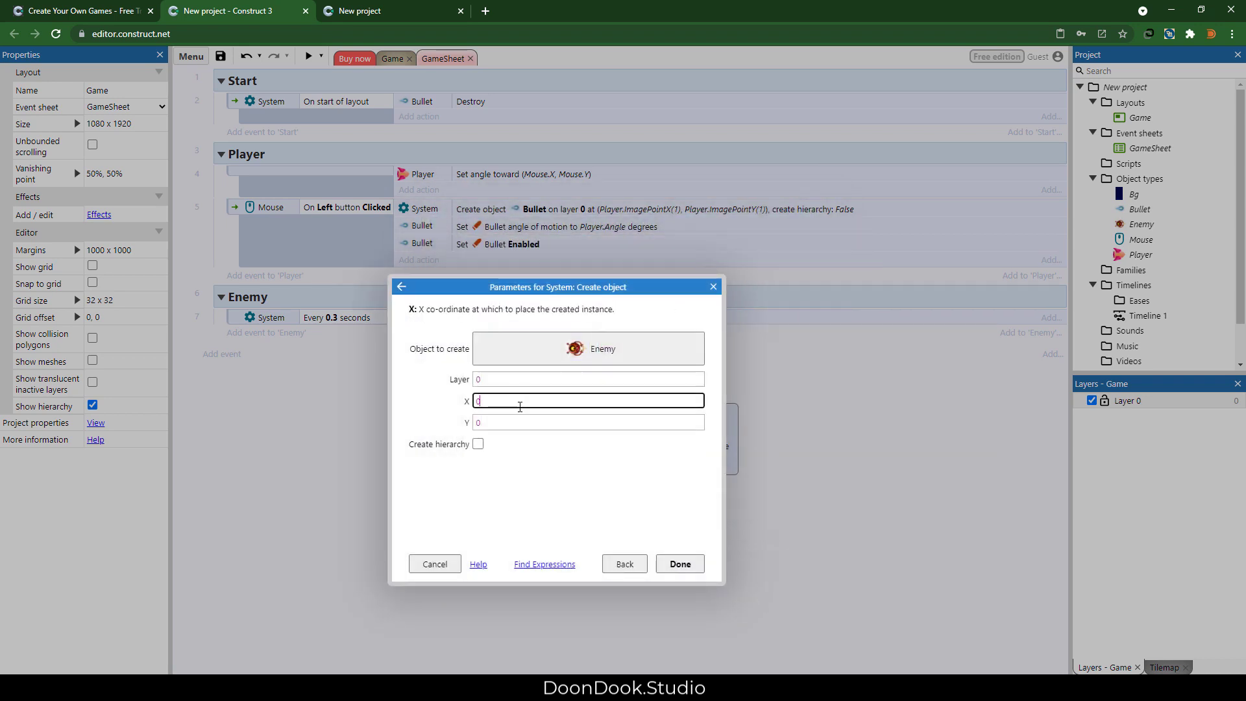
double_click(520, 407)
text(random(Layout)
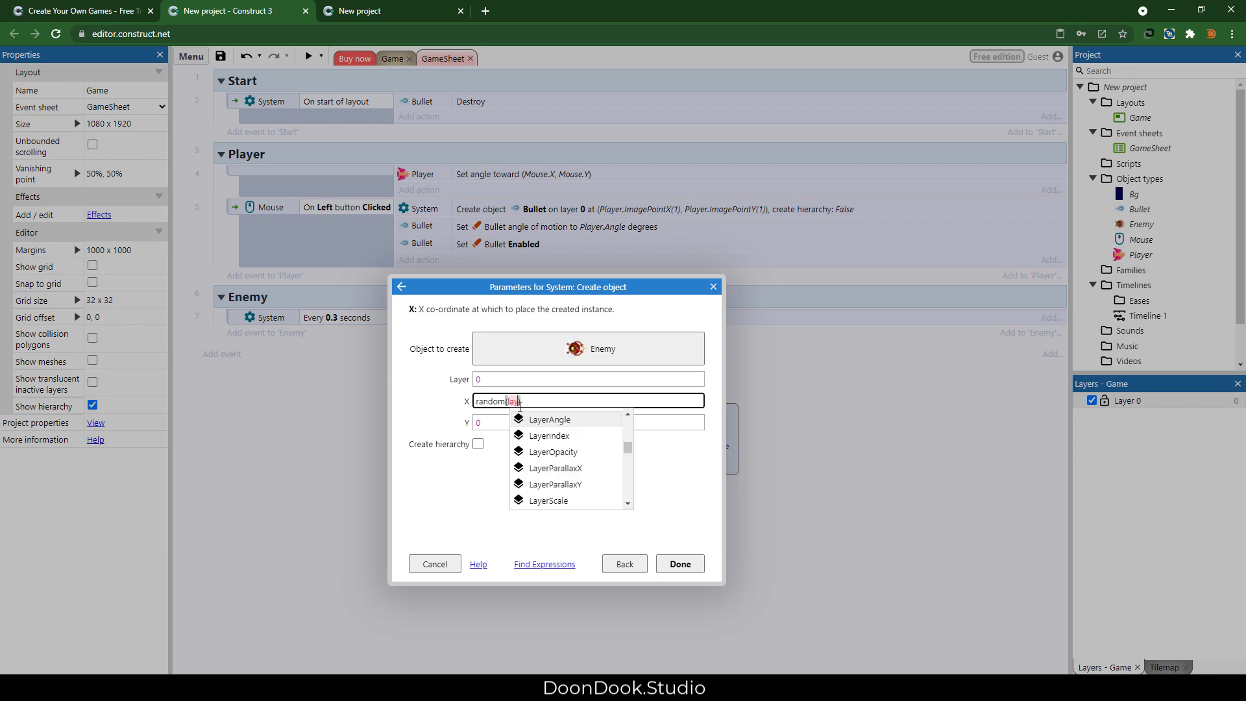
key(Down)
key(Down)
key(Down)
key(Return)
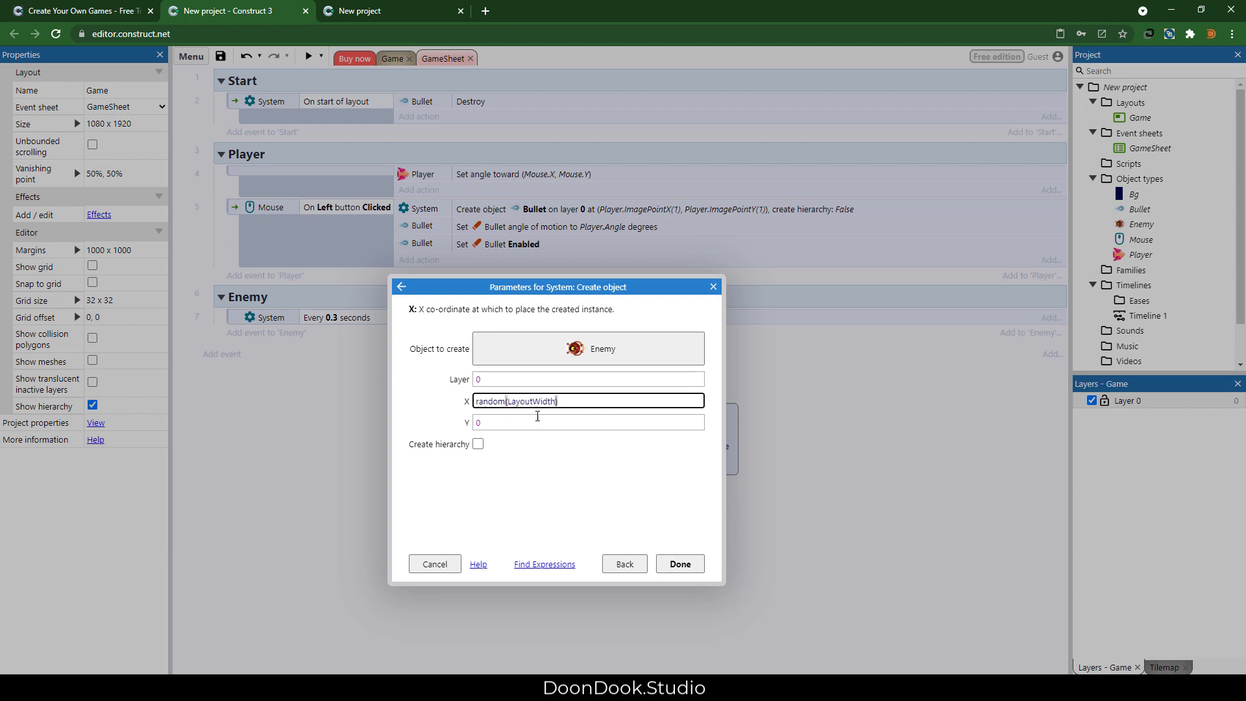
Set the created Enemy's Y coordinate to random(LayoutHeight) and finish the action.
key(Tab)
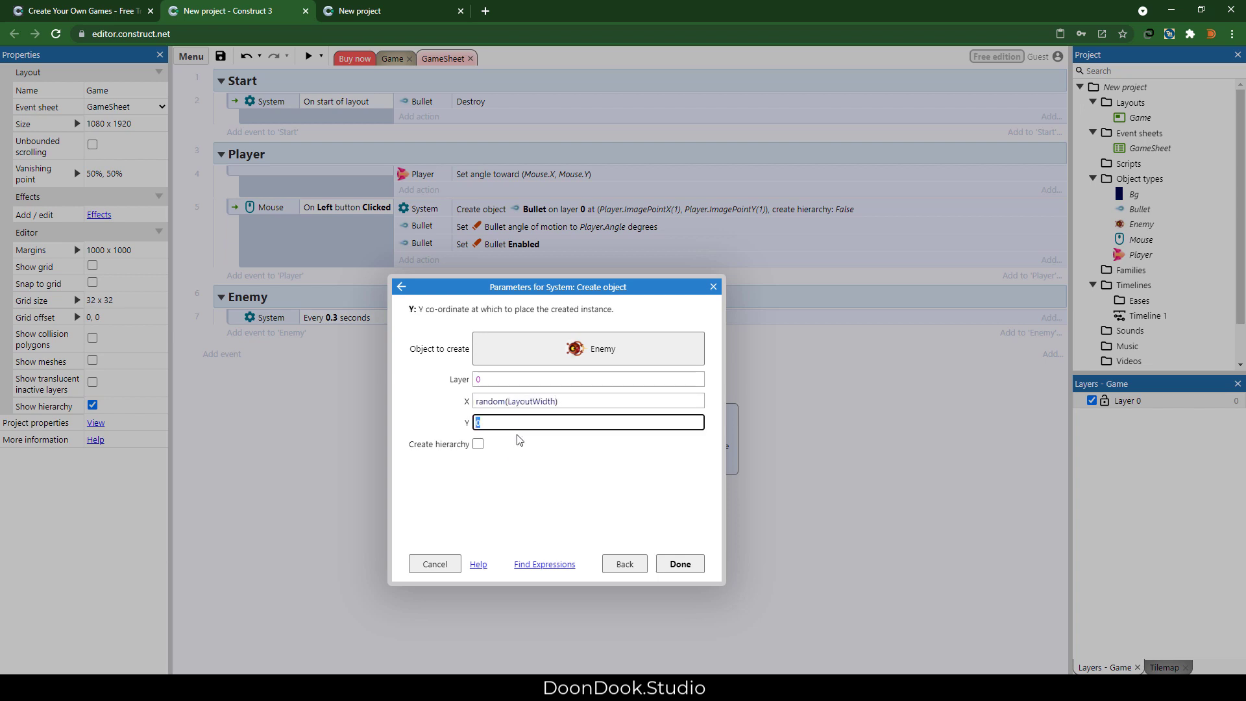
text(random()
text(Layout)
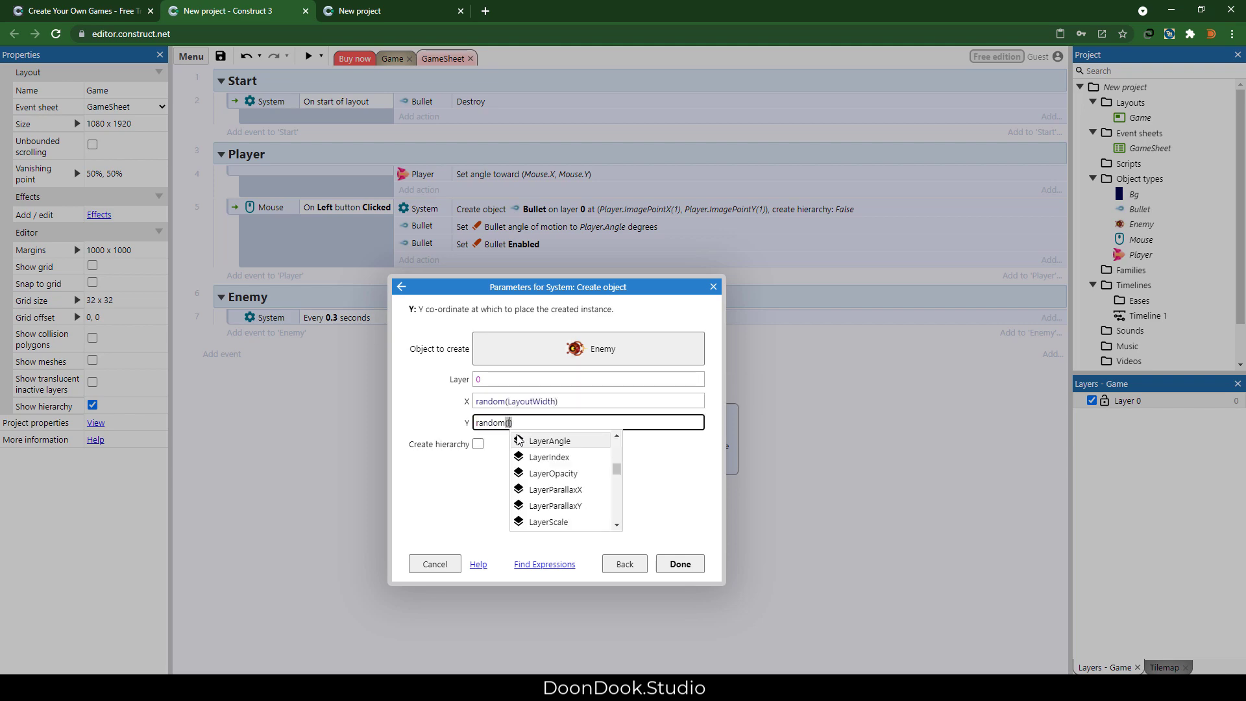
key(Down)
key(Return)
key(Return)
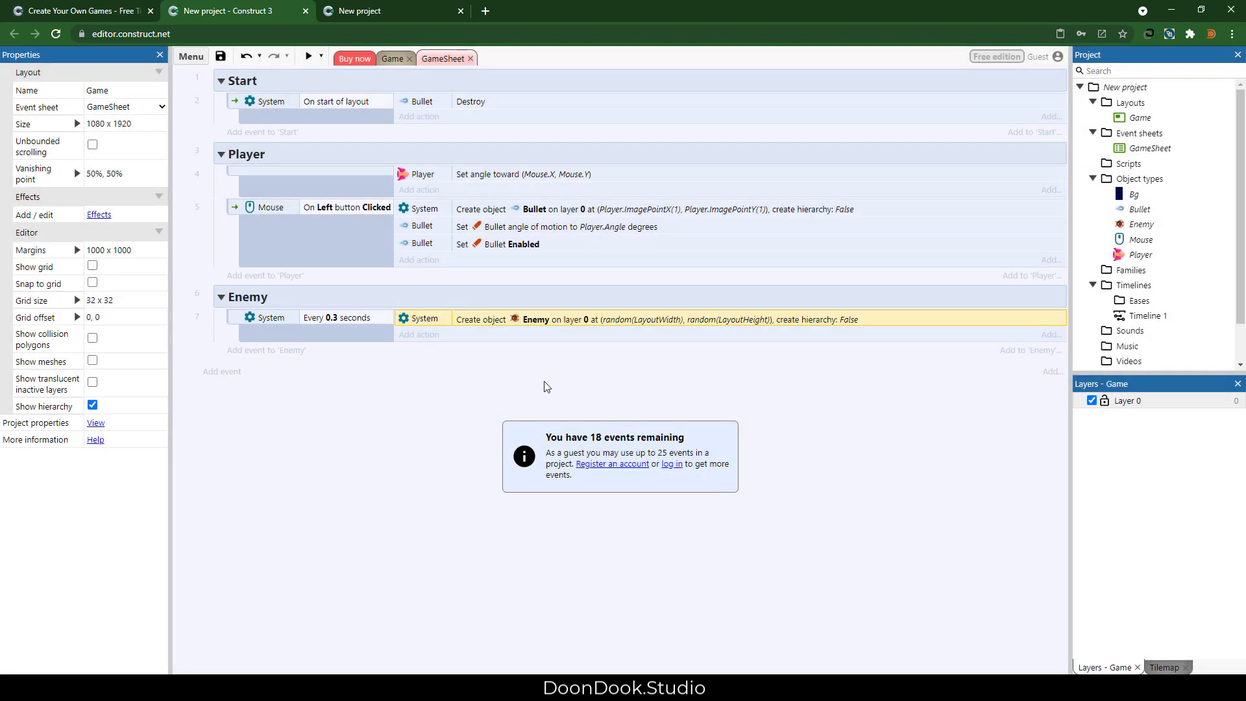
click(389, 59)
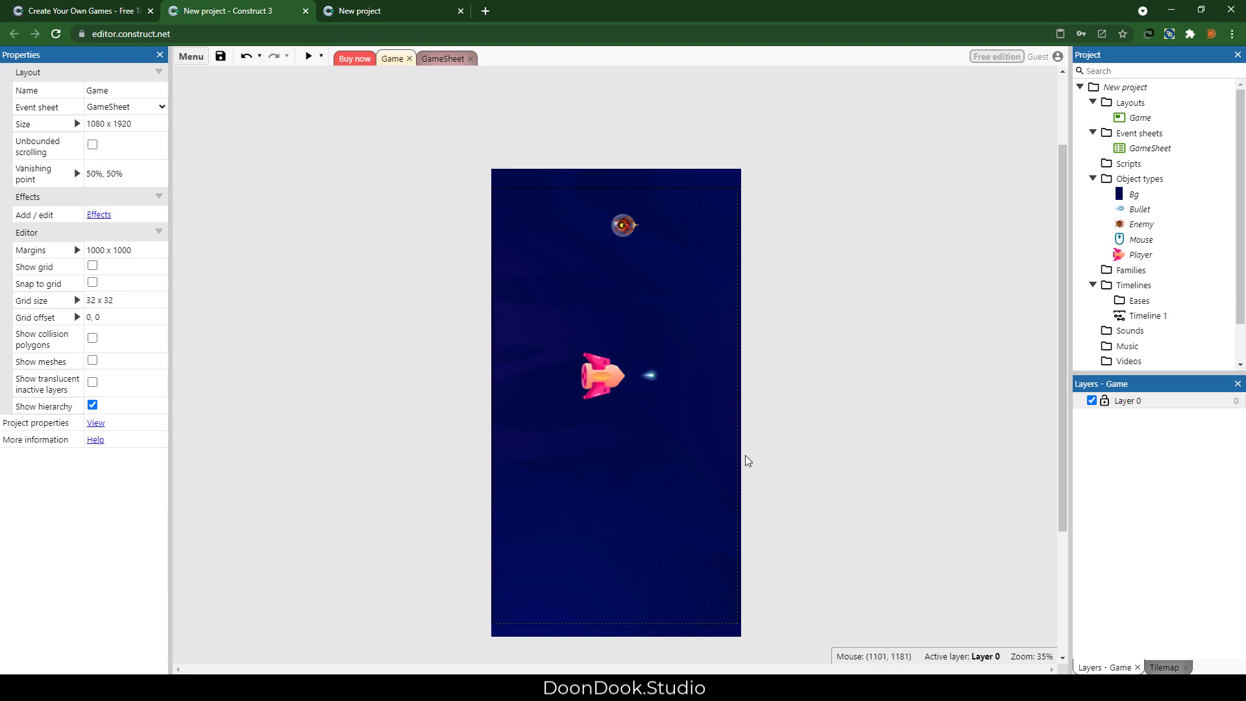
drag(746, 456, 502, 480)
drag(530, 175, 562, 383)
key(ctrl+z)
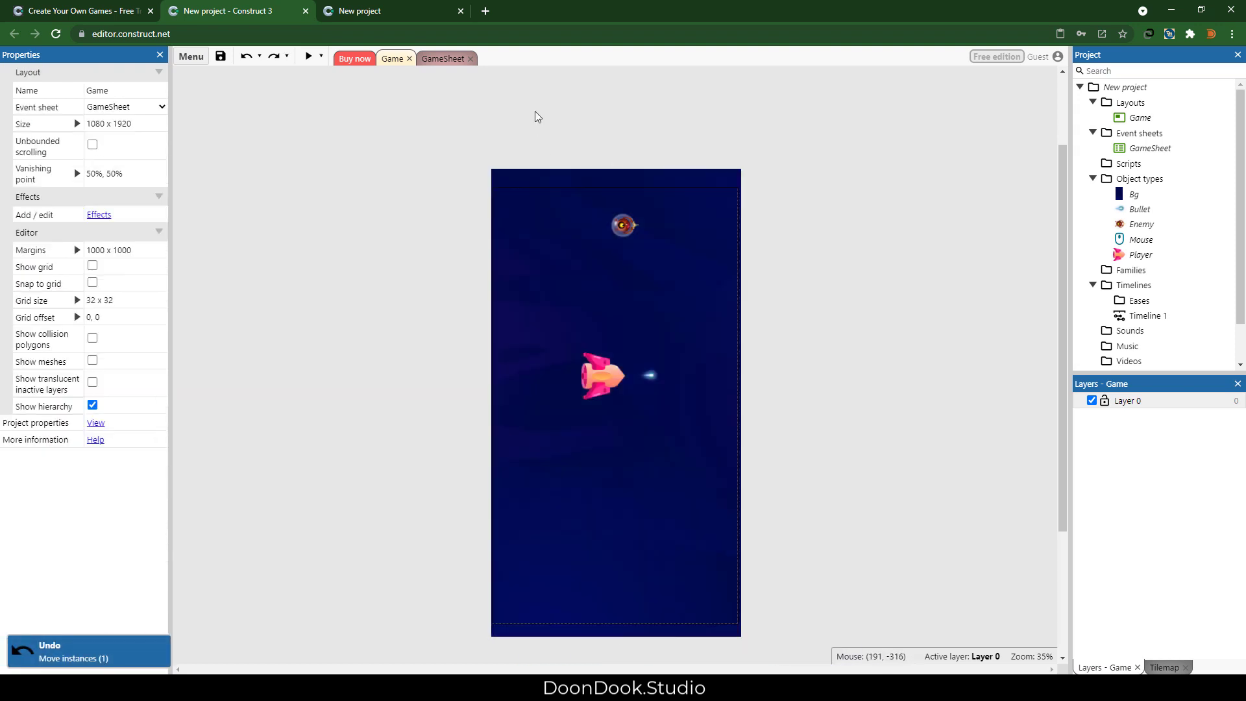
drag(565, 248, 573, 630)
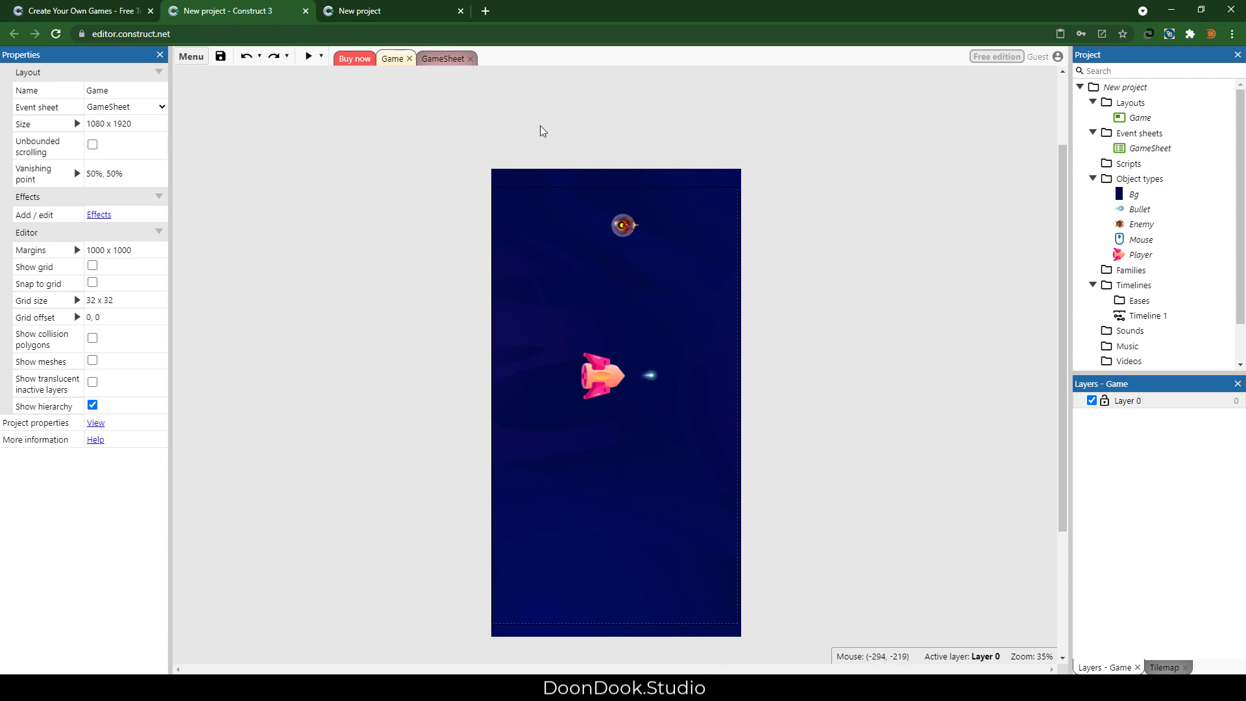
Add an Enemy Set frame action to the spawn event in GameSheet with frame number random(Self.AnimationFrameCount).
click(446, 59)
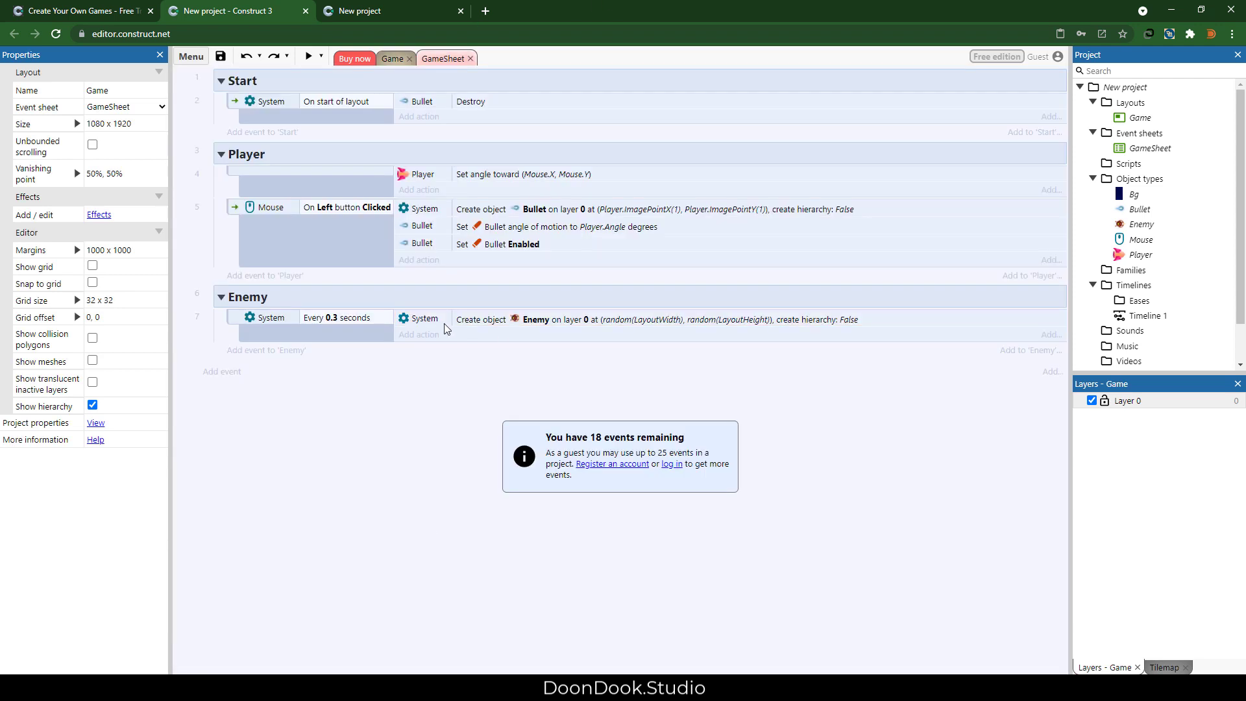
click(419, 335)
double_click(654, 285)
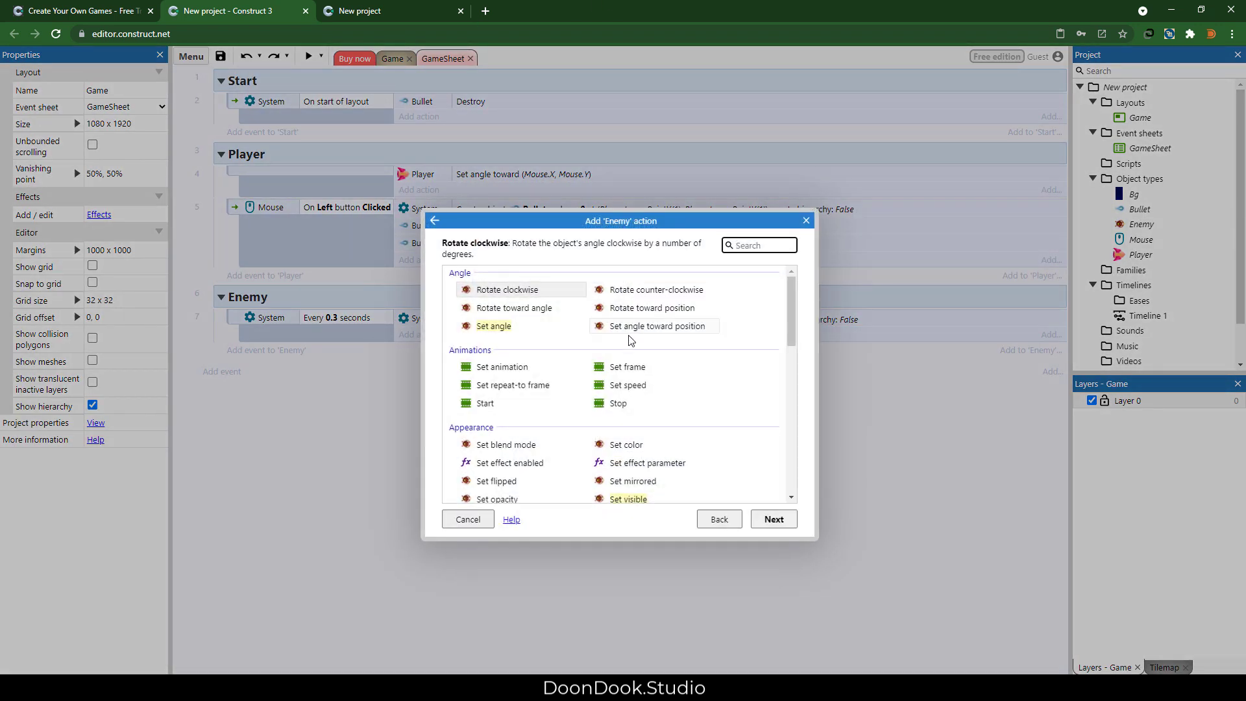
double_click(614, 367)
text(ran)
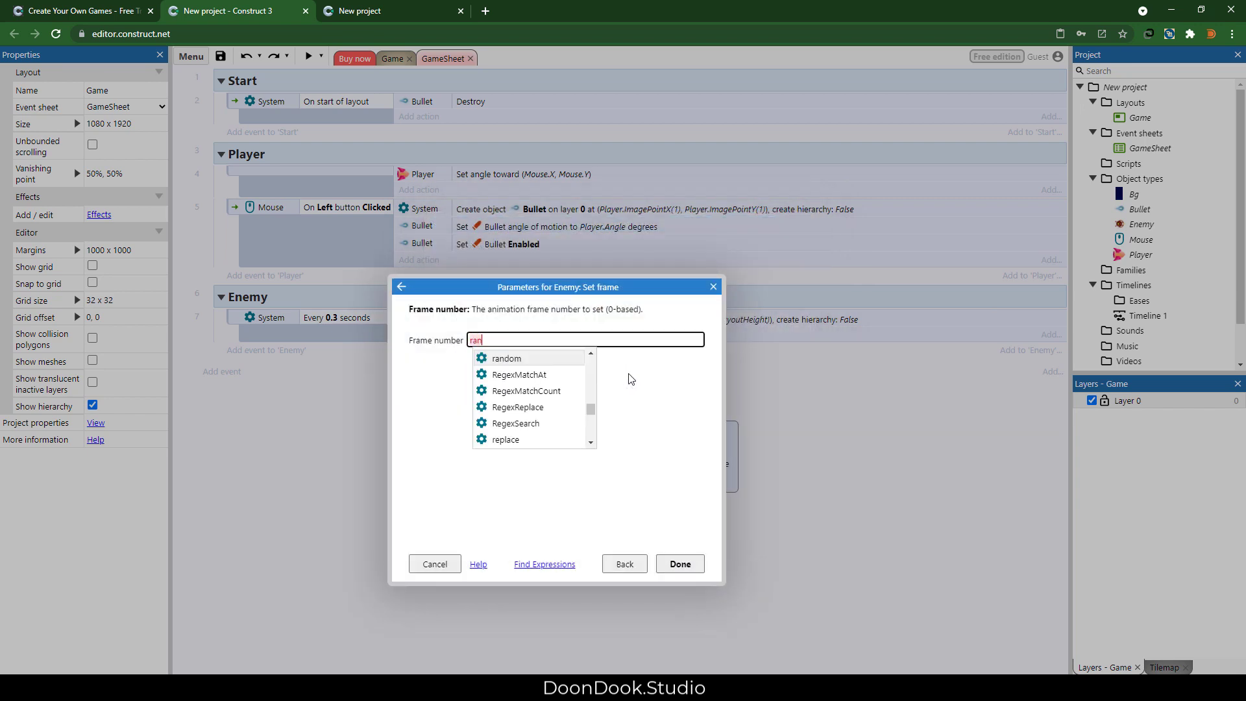
key(Return)
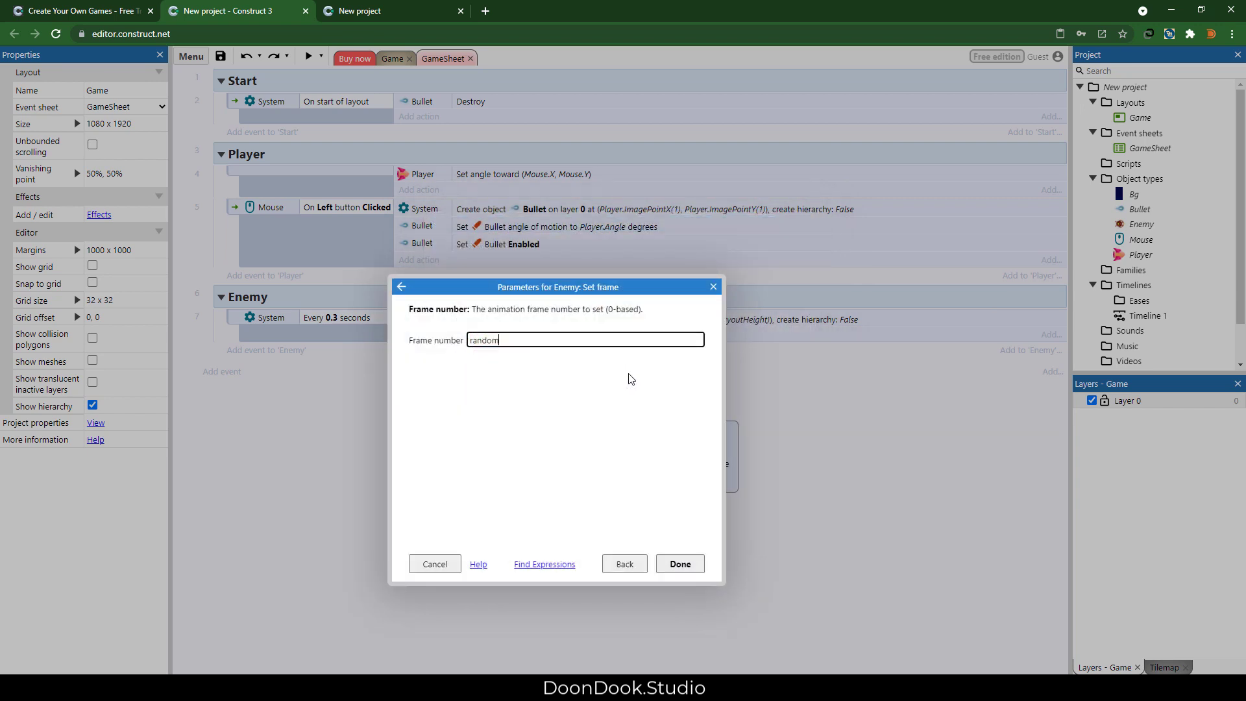
text(()
key(Return)
text(.)
key(Down)
key(Down)
key(Return)
key(Return)
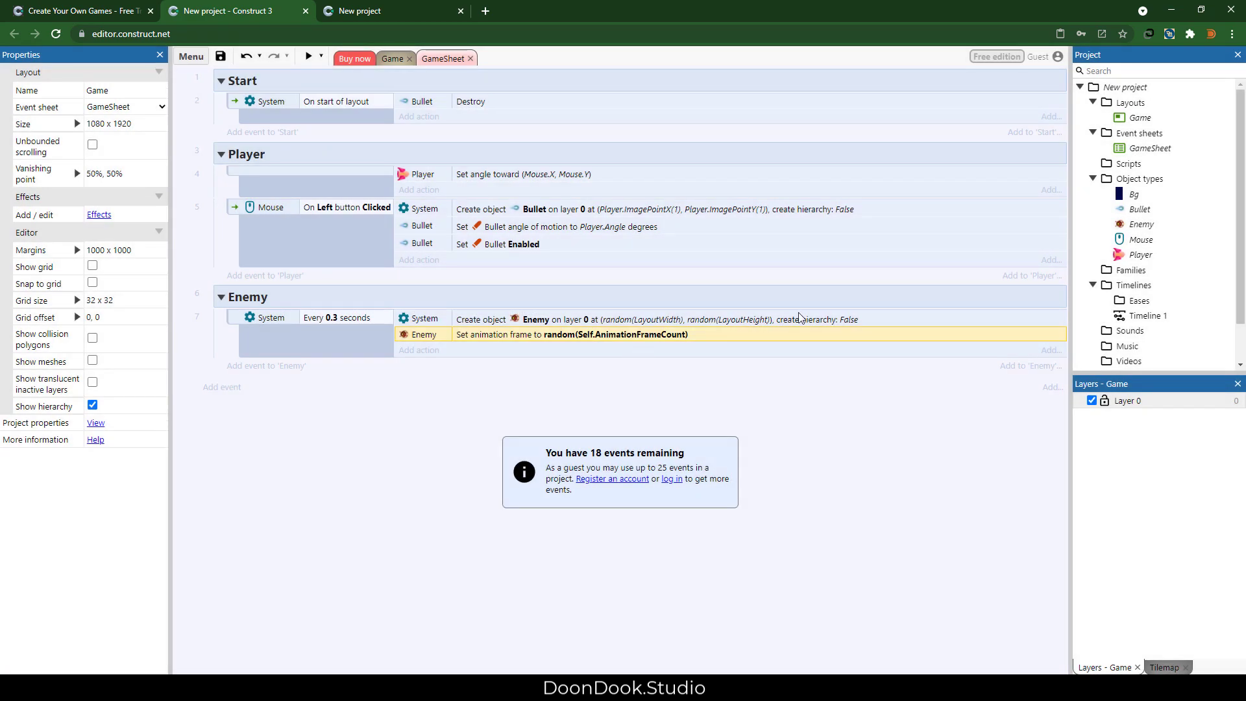
Review the Enemy sprite's animation frames and preview the game to check the random enemy spawning.
double_click(1123, 229)
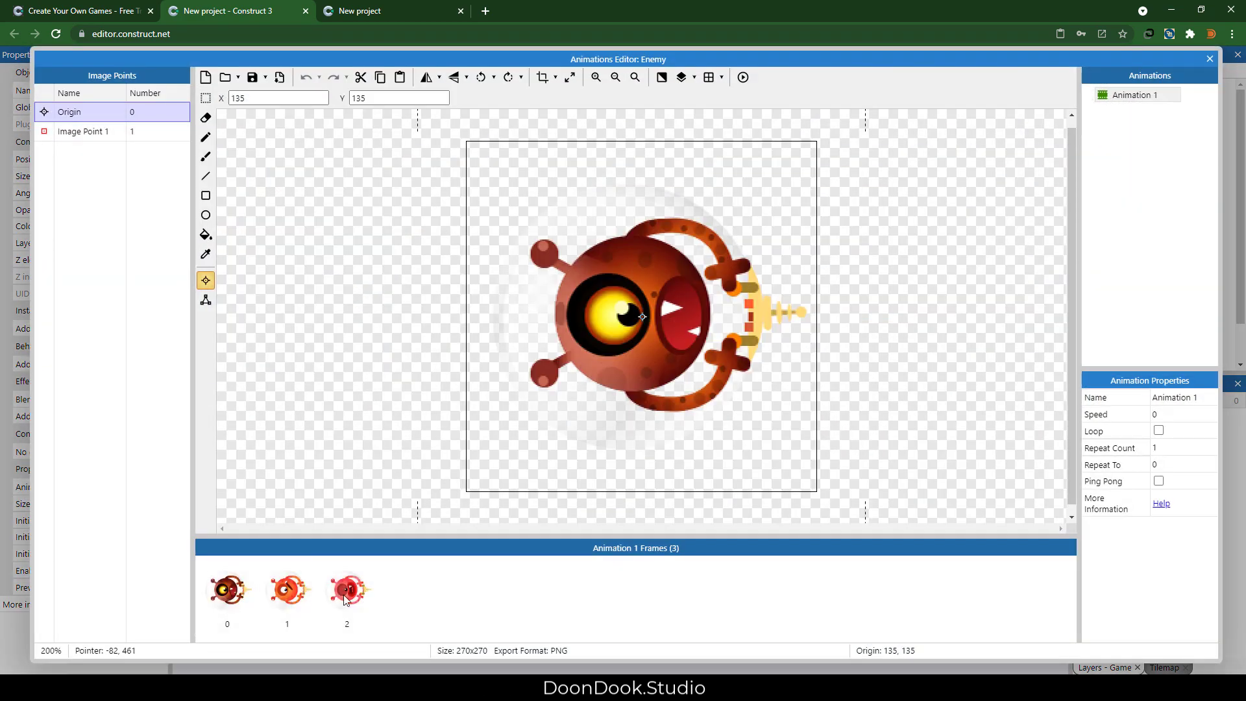
key(Escape)
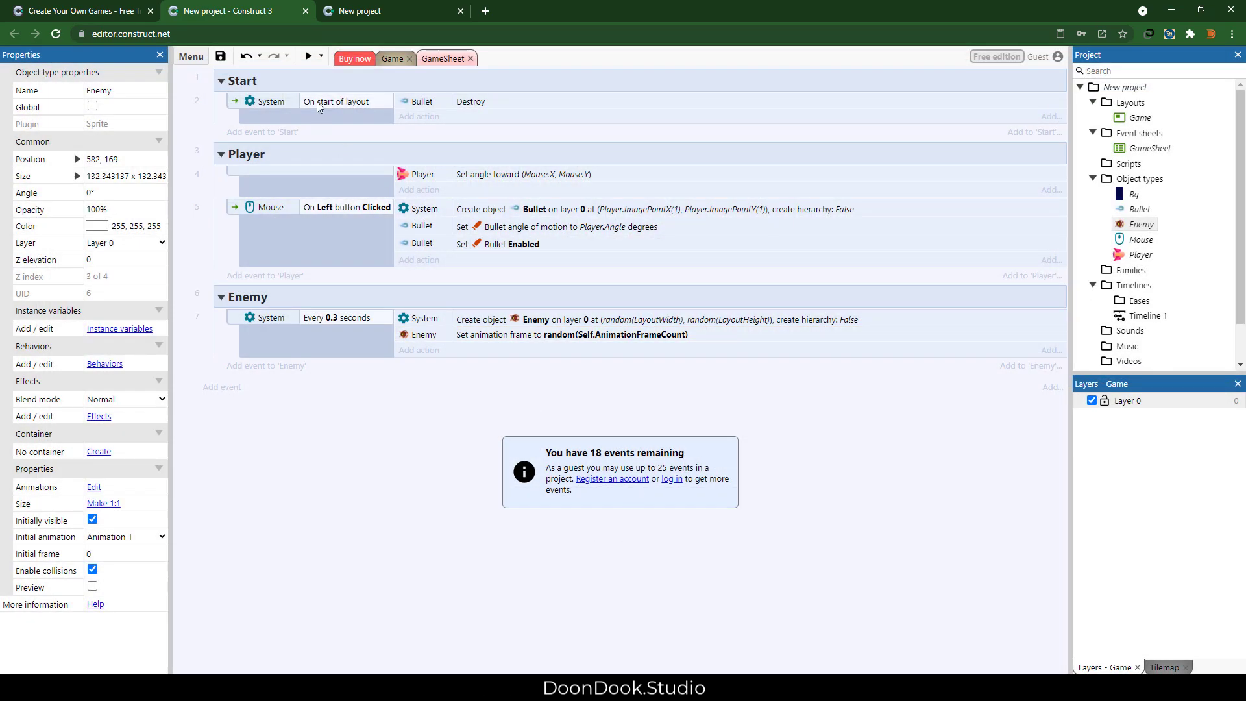
click(308, 56)
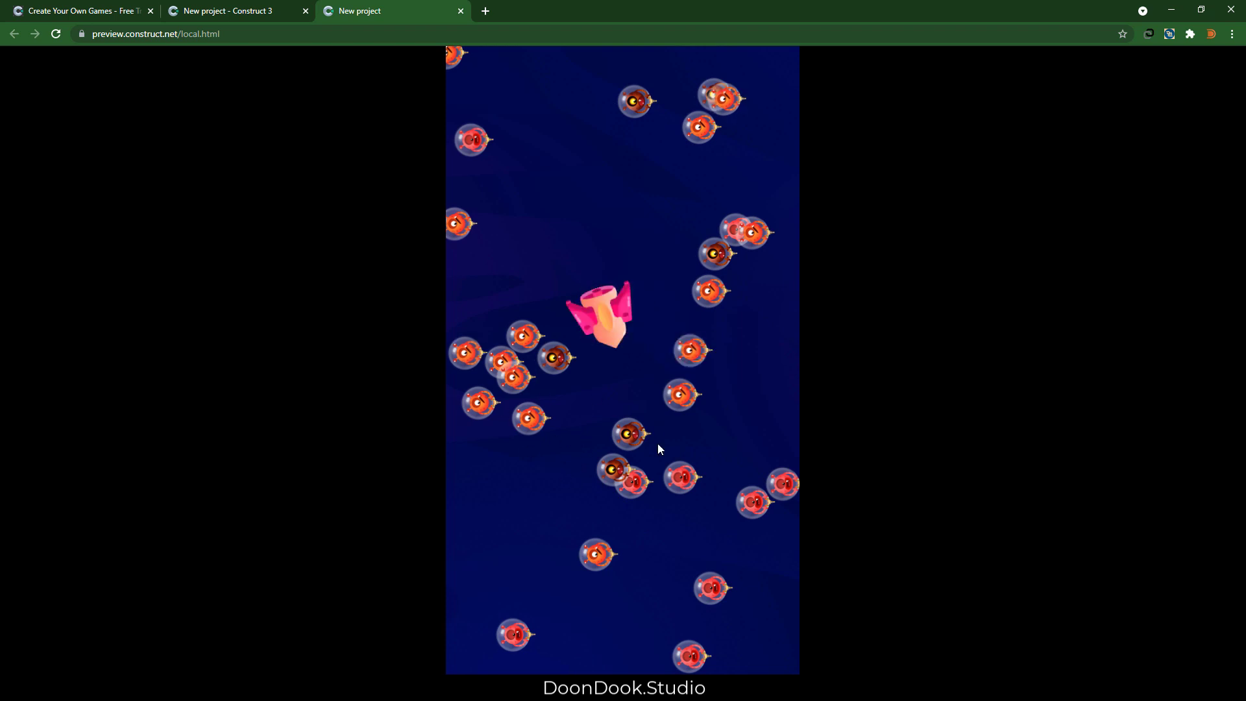
click(249, 7)
click(331, 466)
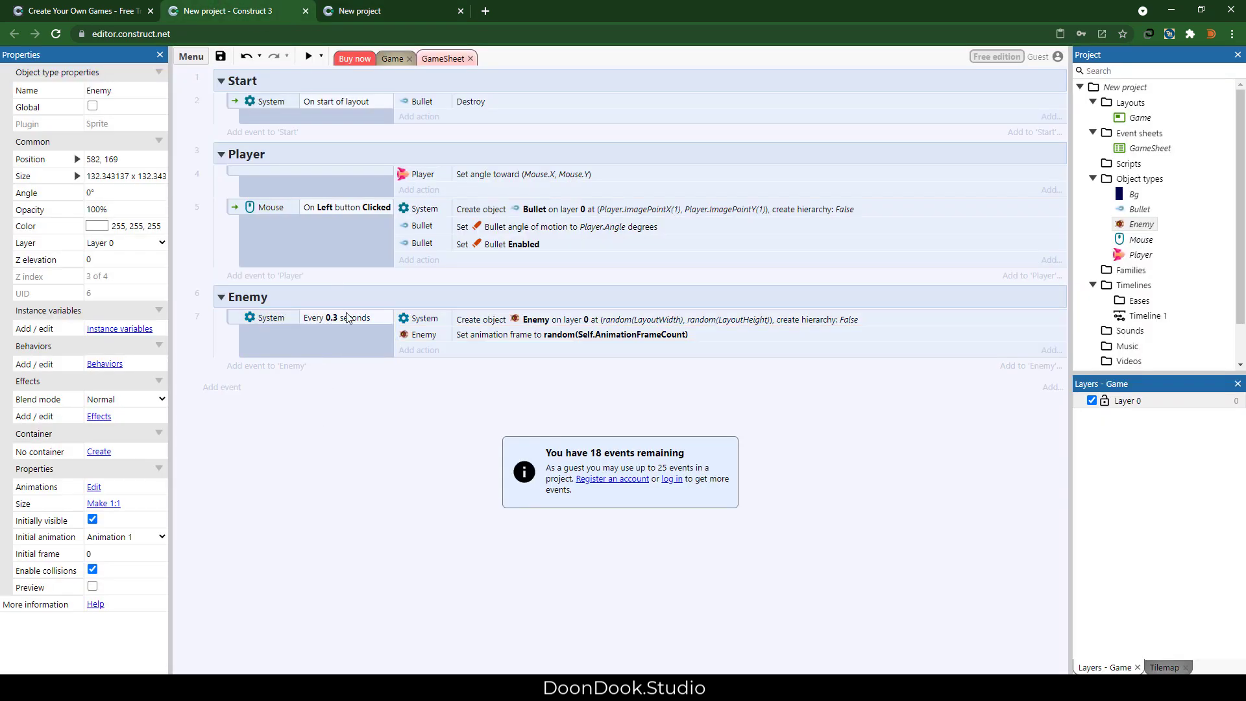
Duplicate the Every 0.3 seconds condition in the same event and change the copy to Compare two values.
click(350, 319)
ctrl+drag(350, 322, 335, 334)
double_click(335, 333)
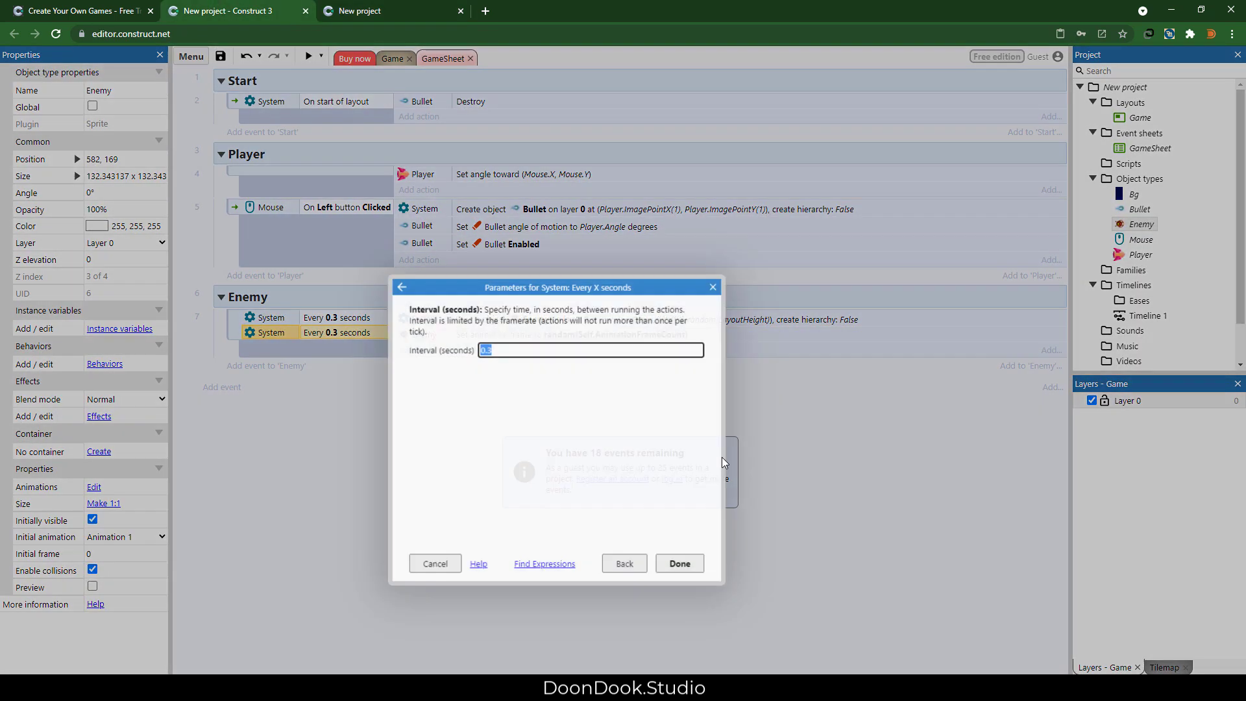
click(634, 566)
double_click(526, 351)
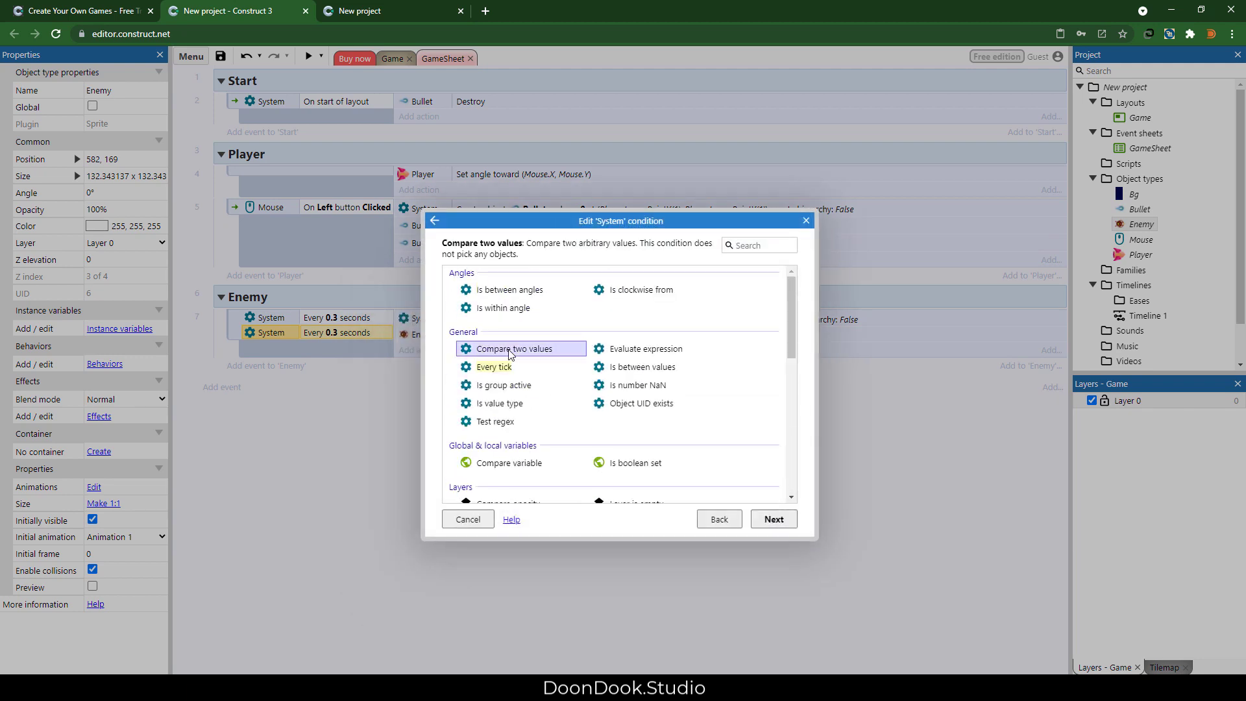
Set the comparison so that Enemy.Count is less than 5.
text(Enemy.Count)
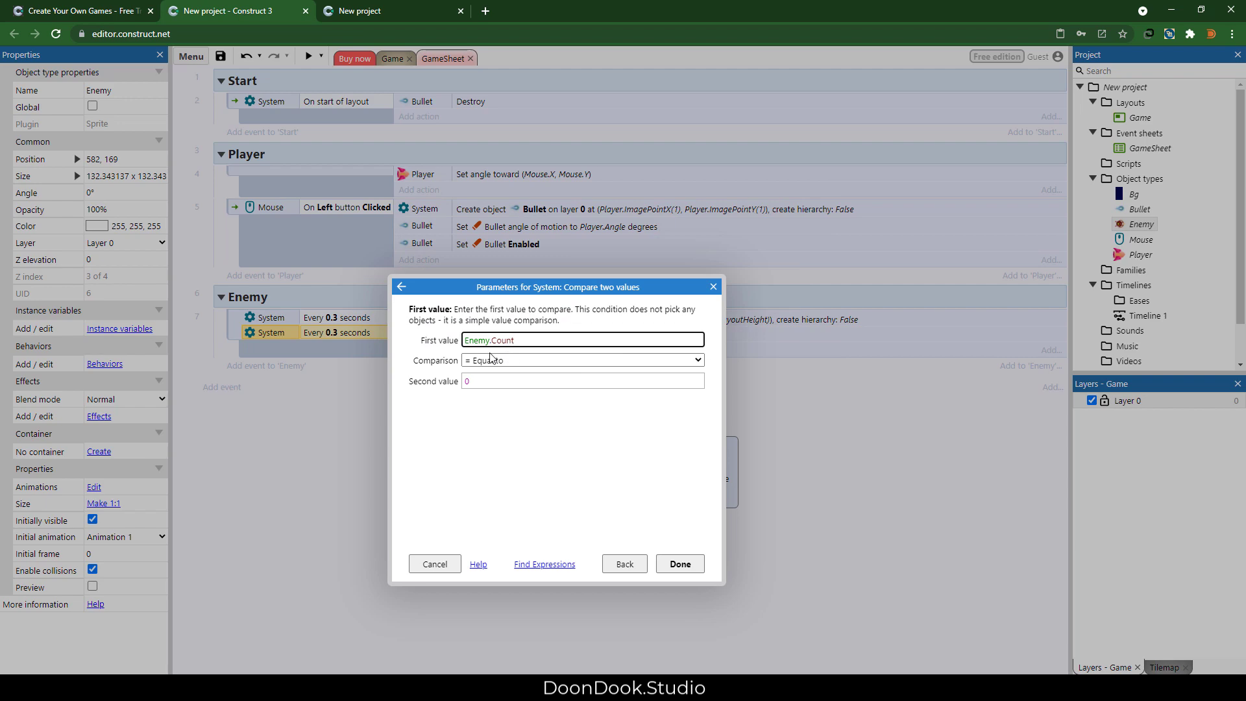
click(491, 359)
click(480, 398)
click(478, 381)
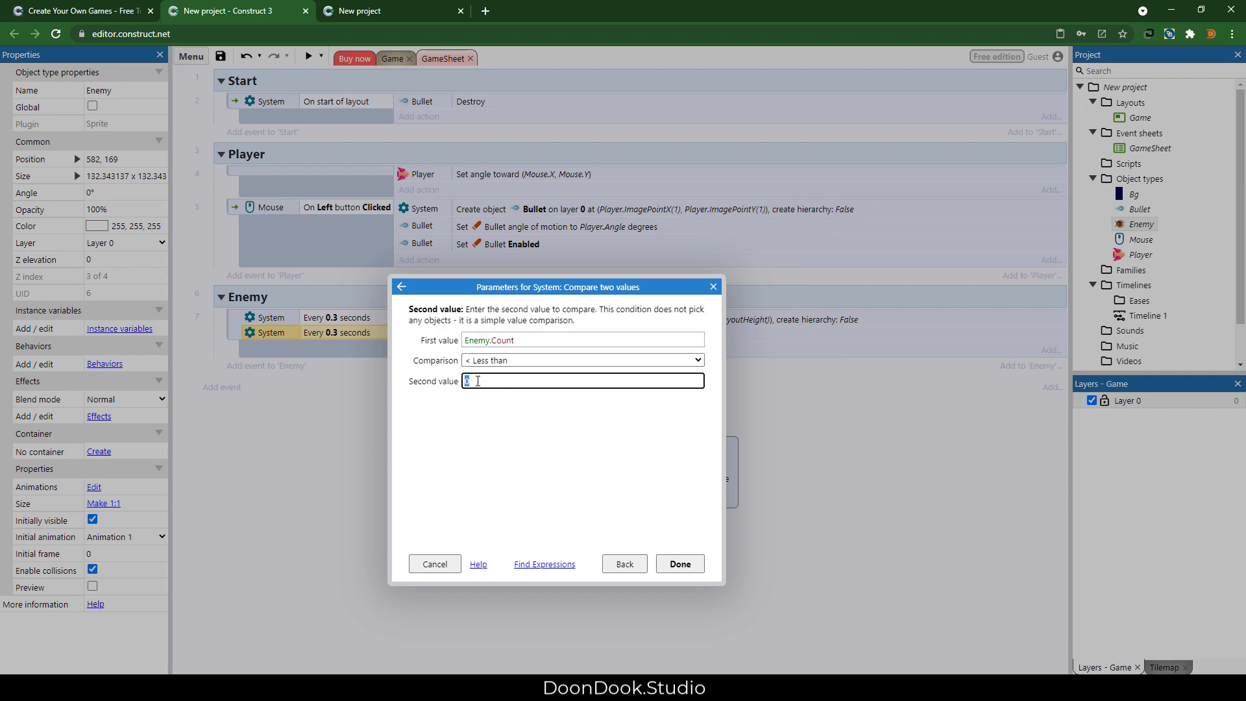
text(5)
key(Return)
Preview the game to check the limit on spawned enemies, and return to the event sheet.
click(309, 56)
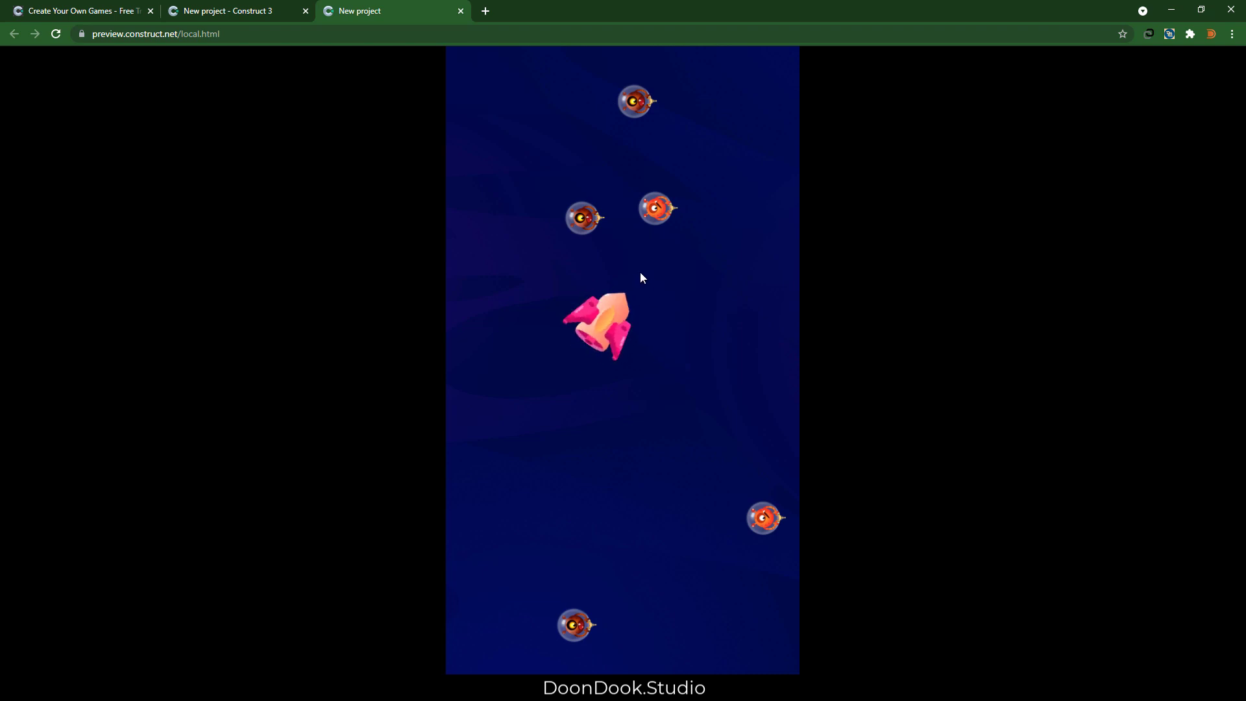
click(235, 8)
click(362, 383)
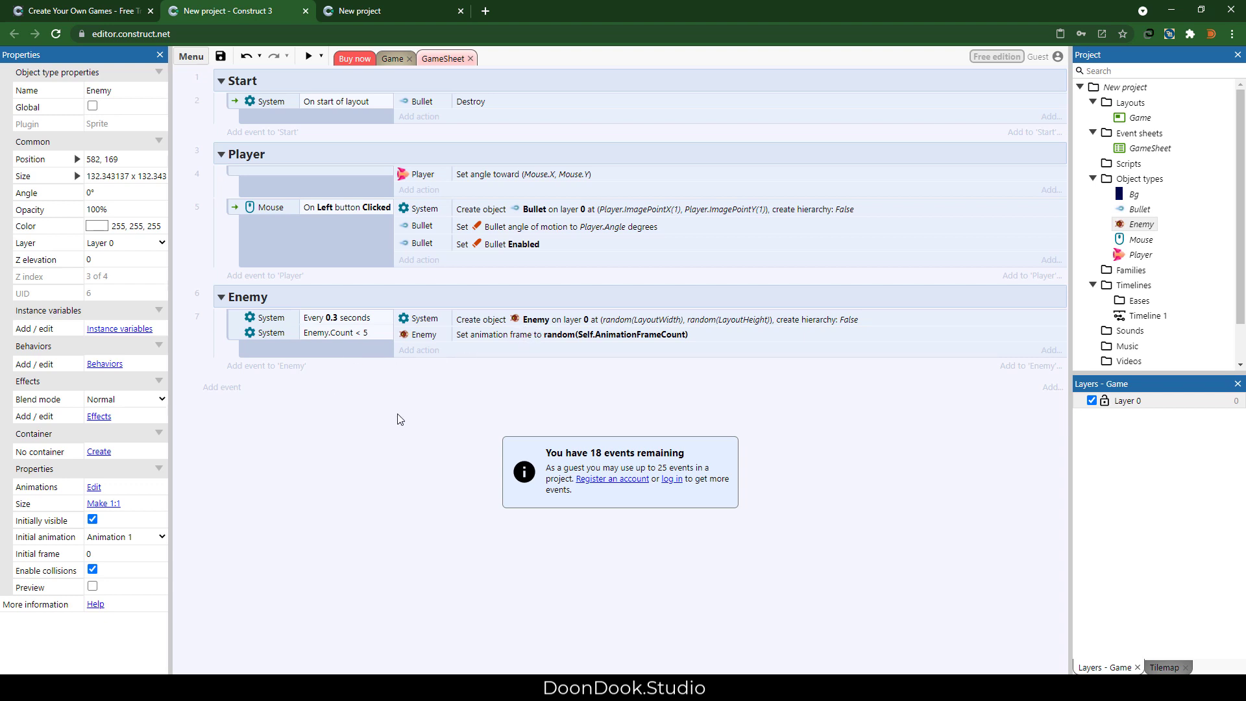
Add a second blank event inside the Enemy group below the spawn event.
click(323, 301)
key(b)
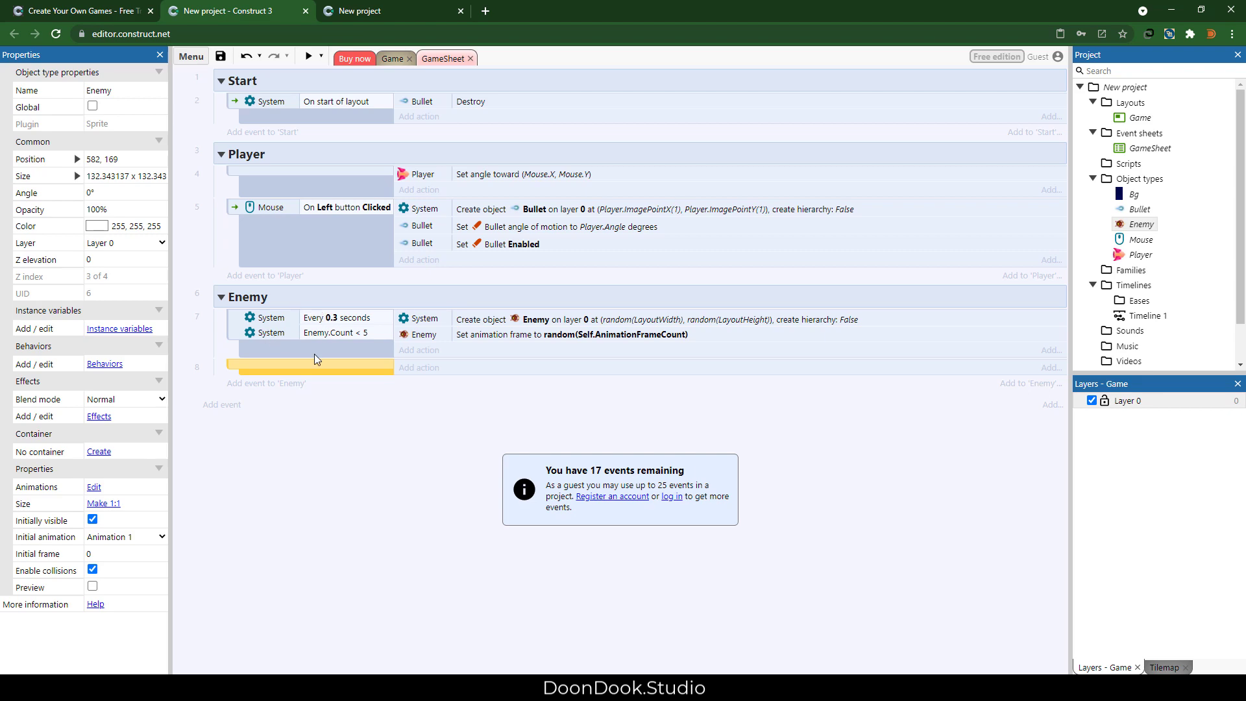
click(412, 409)
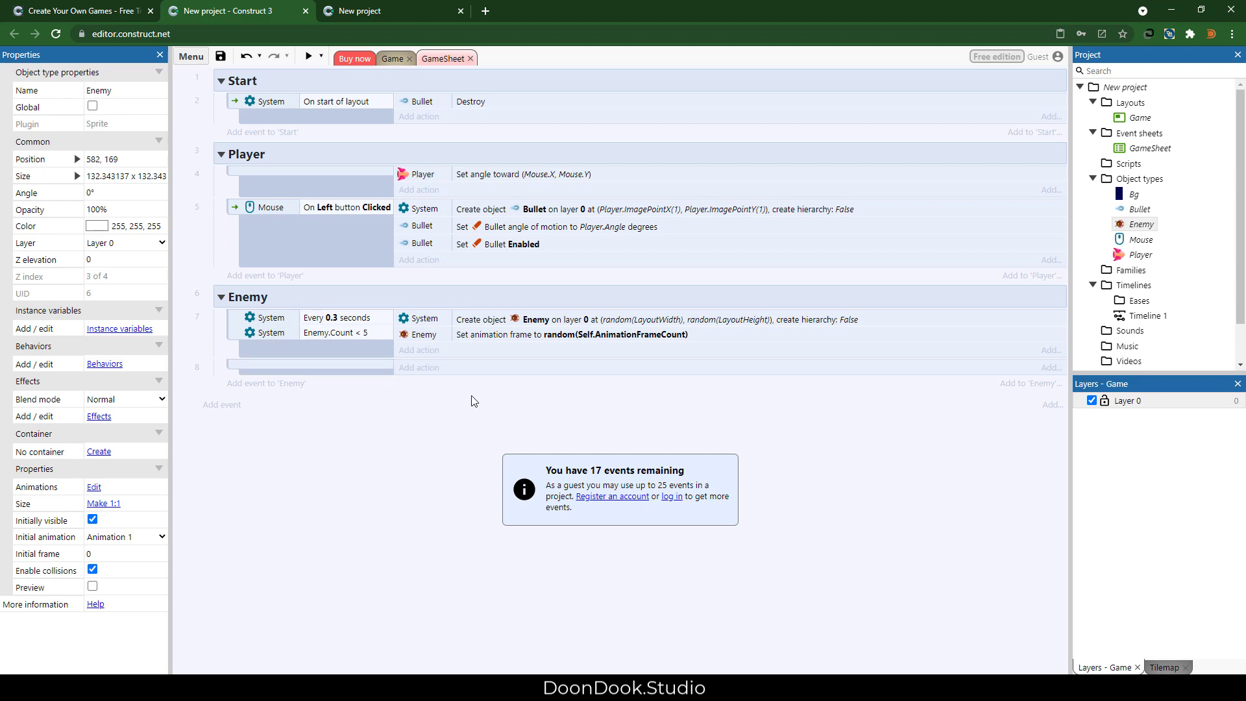
Add an Enemy Set angle toward position action to the blank event with X Player.X and Y Player.Y.
click(418, 369)
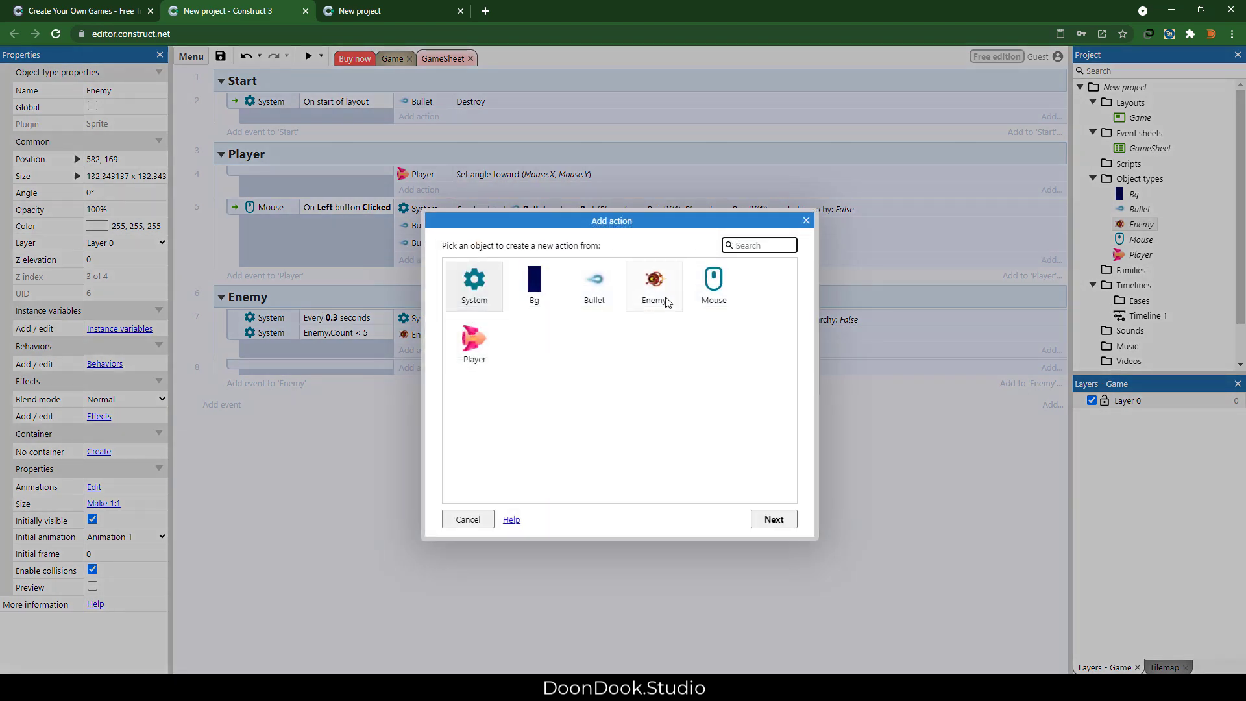
double_click(662, 288)
double_click(635, 327)
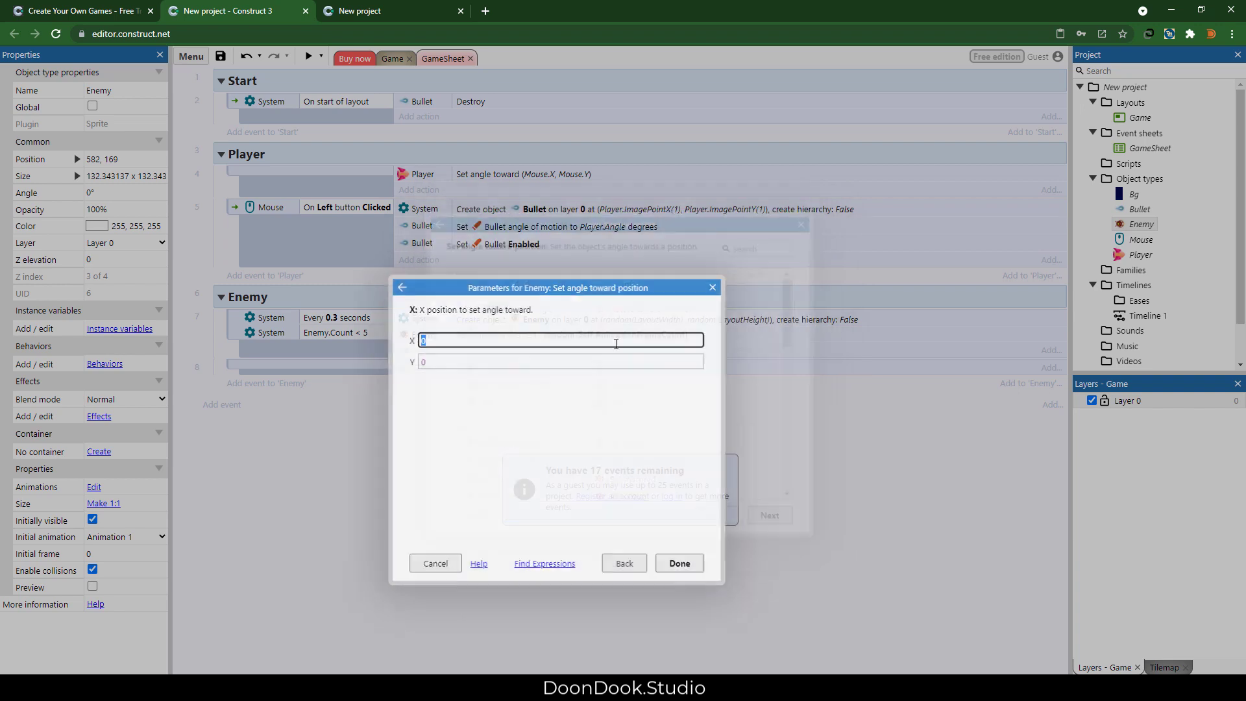
text(player.X)
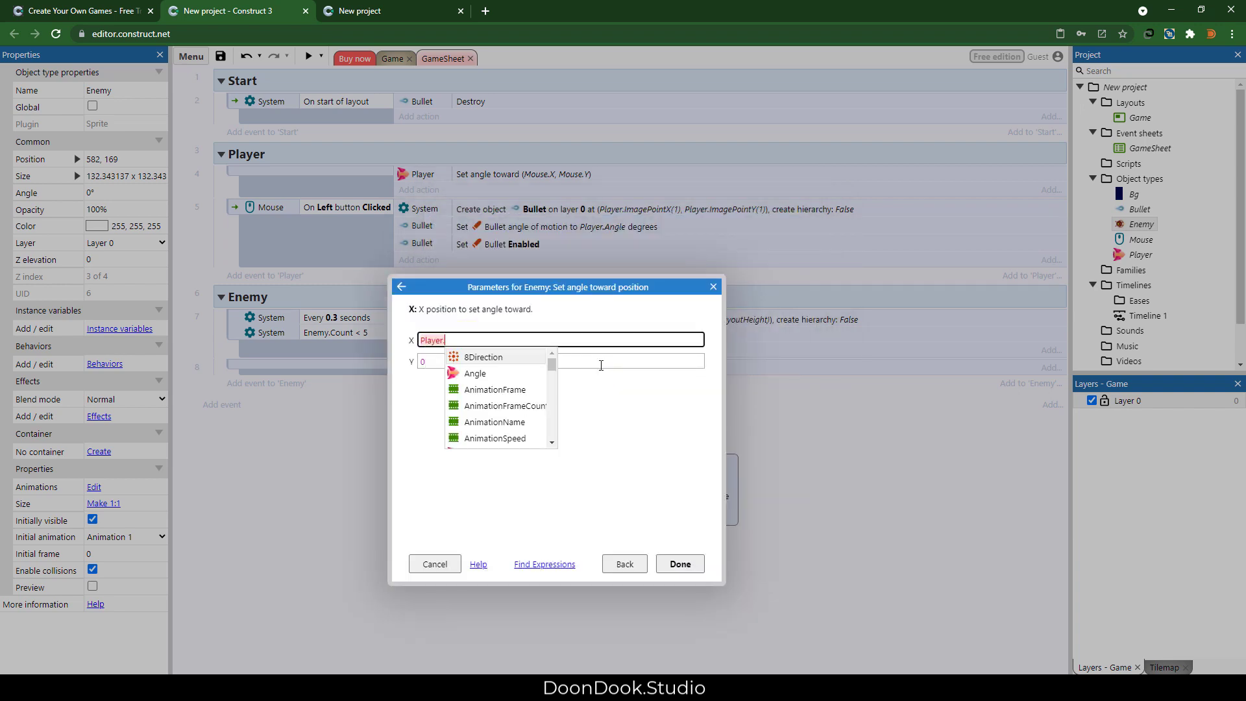
key(Tab)
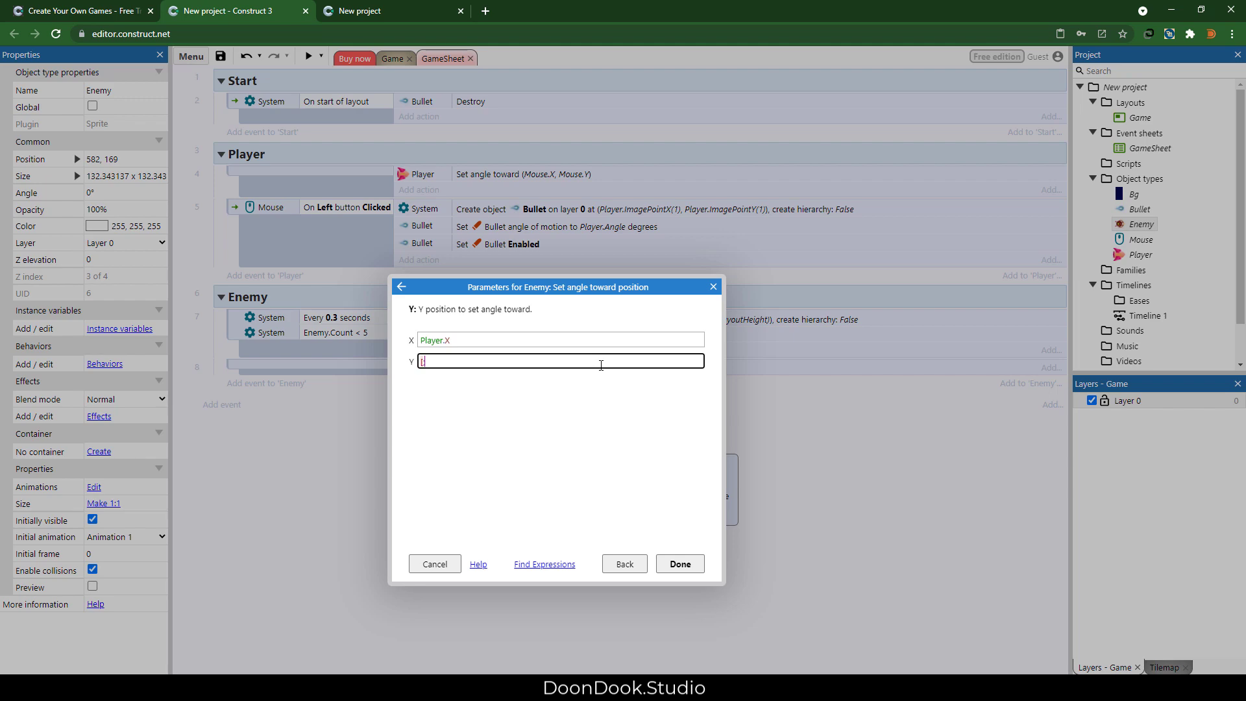
text(Player.Y)
key(Return)
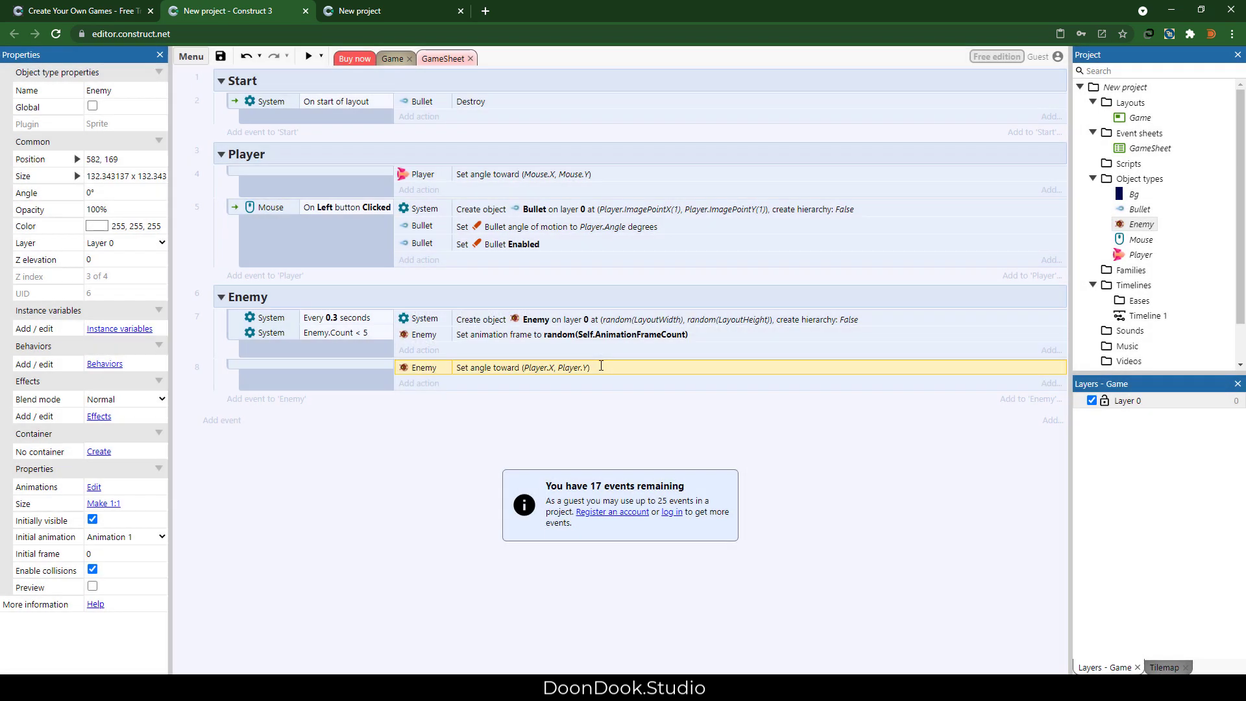
Add an Enemy Move forward action with a distance of 0.5 pixels below the Set angle toward action.
click(419, 383)
click(664, 288)
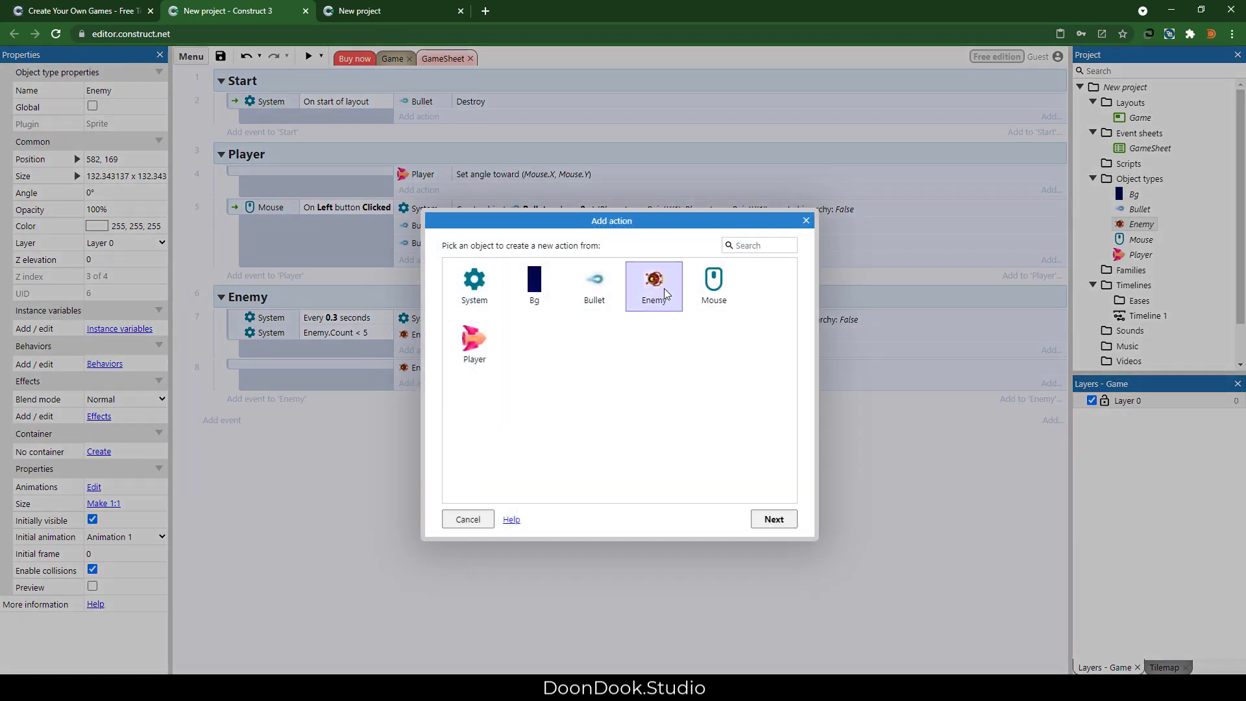
double_click(645, 279)
scroll(621, 412, down, 5)
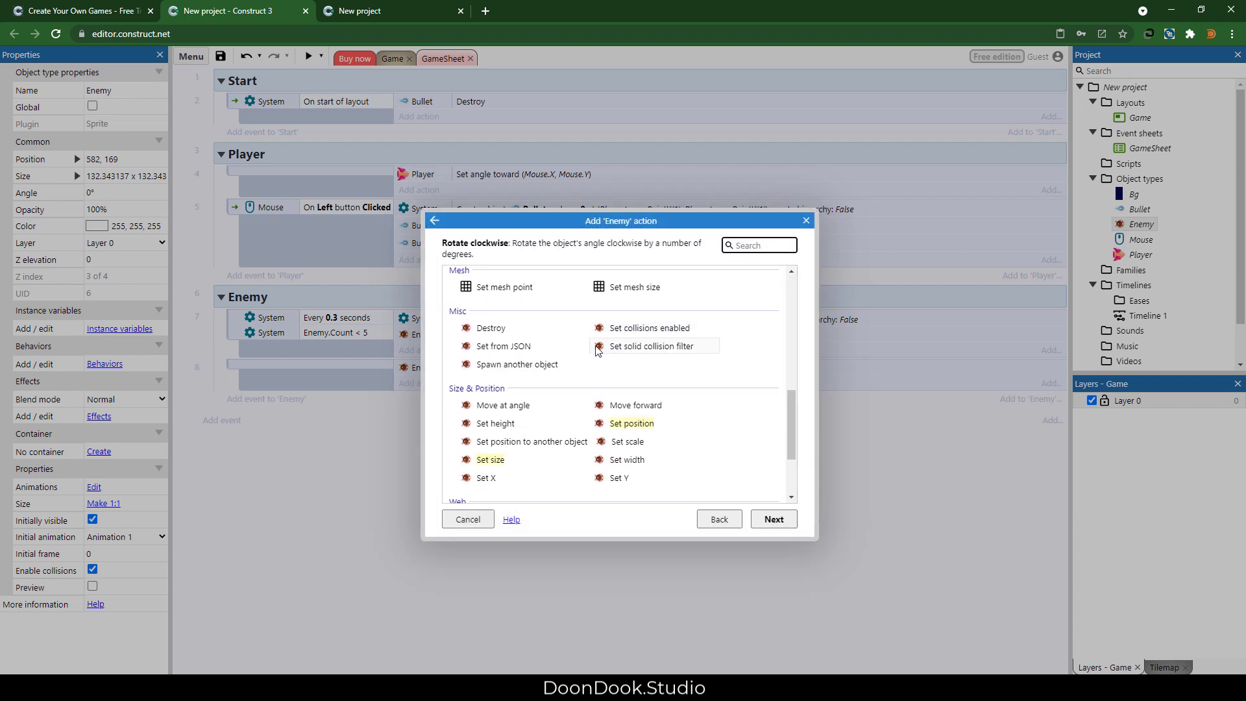
double_click(622, 405)
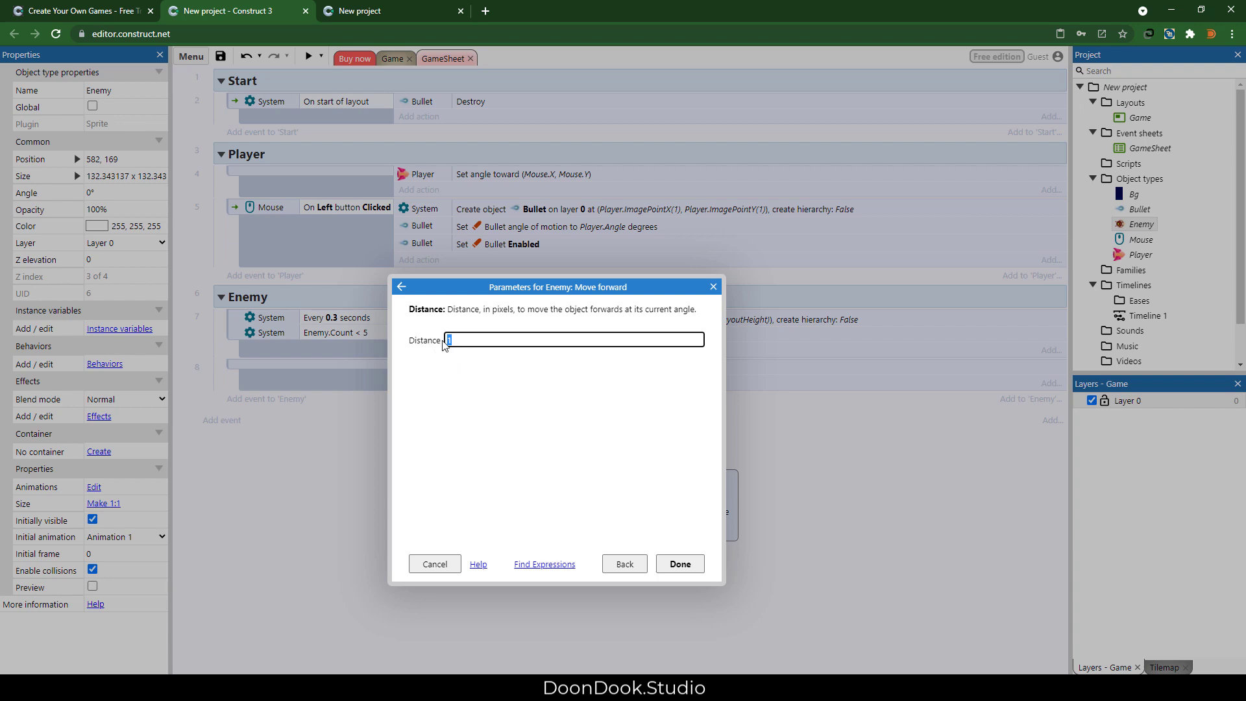
text(0.5)
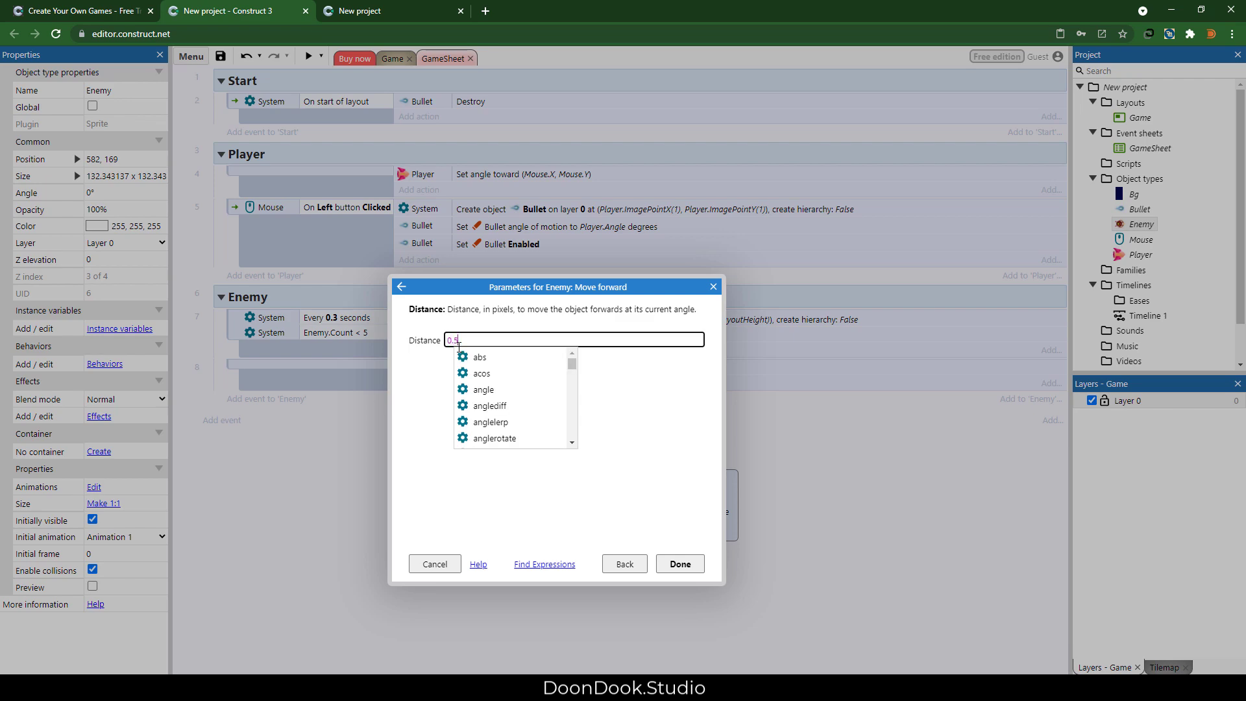
key(Return)
double_click(524, 384)
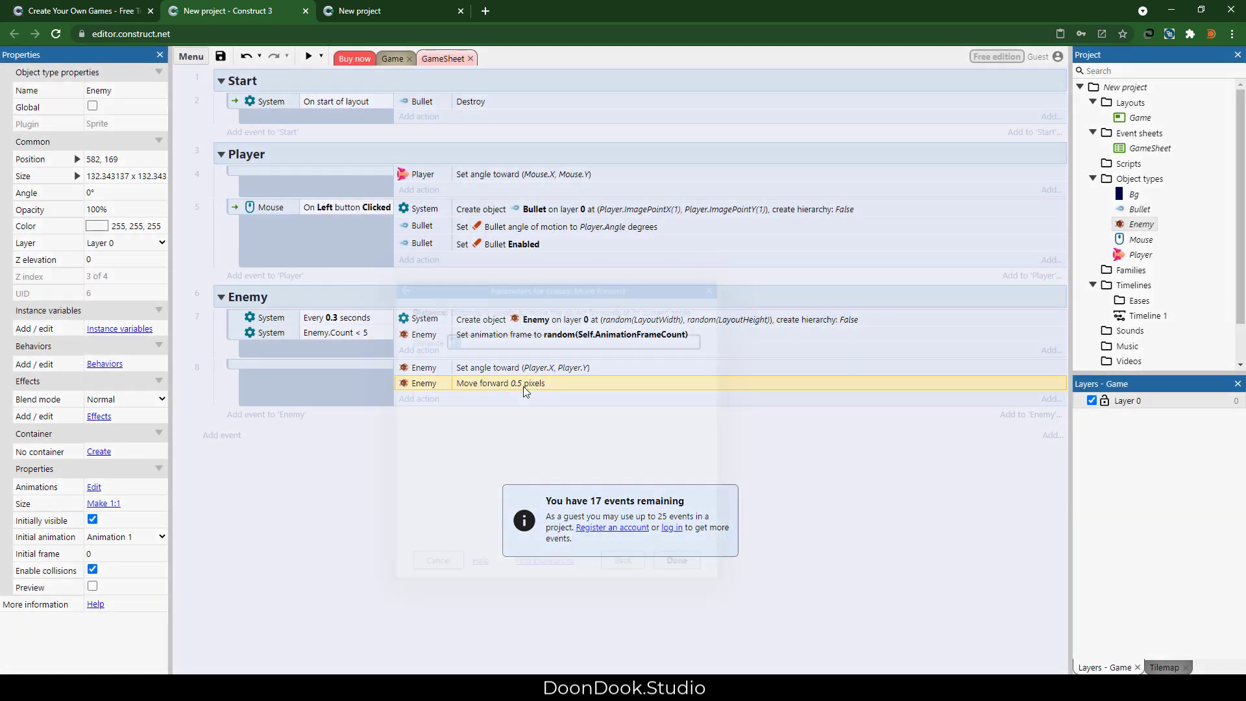
key(Return)
Preview the game to check the enemies' movement toward the player, and return to the event sheet.
click(308, 56)
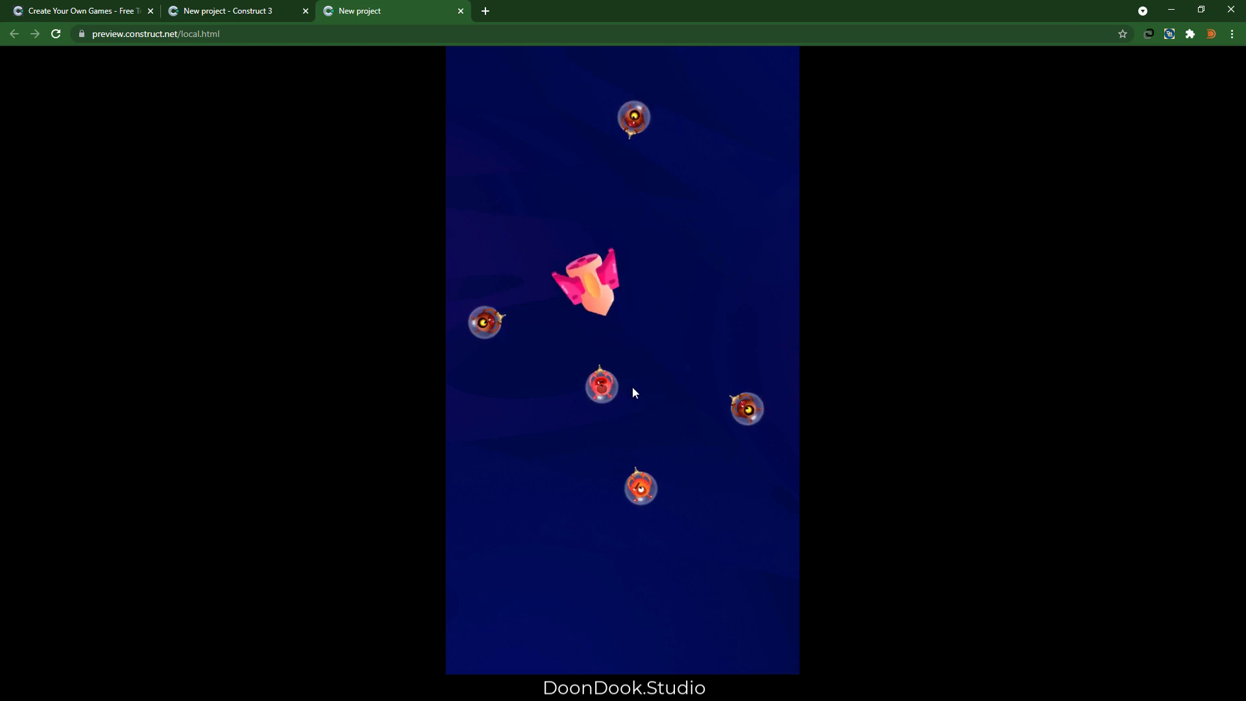
click(594, 372)
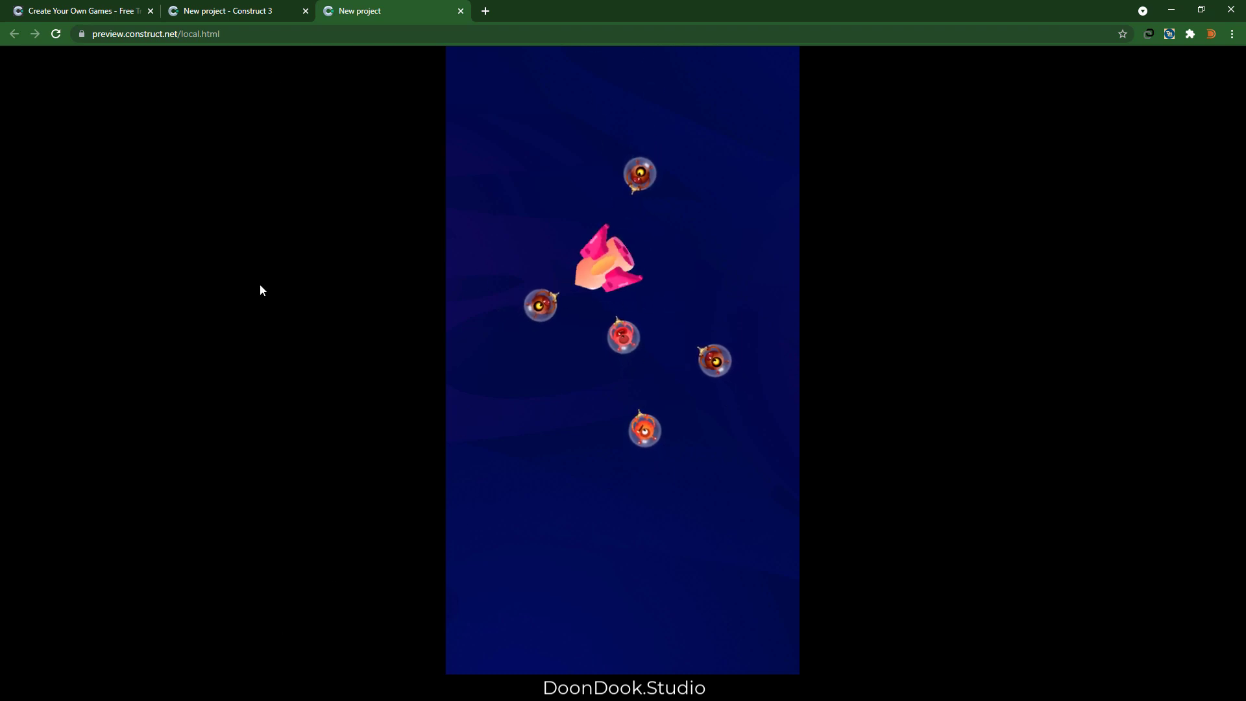
click(227, 11)
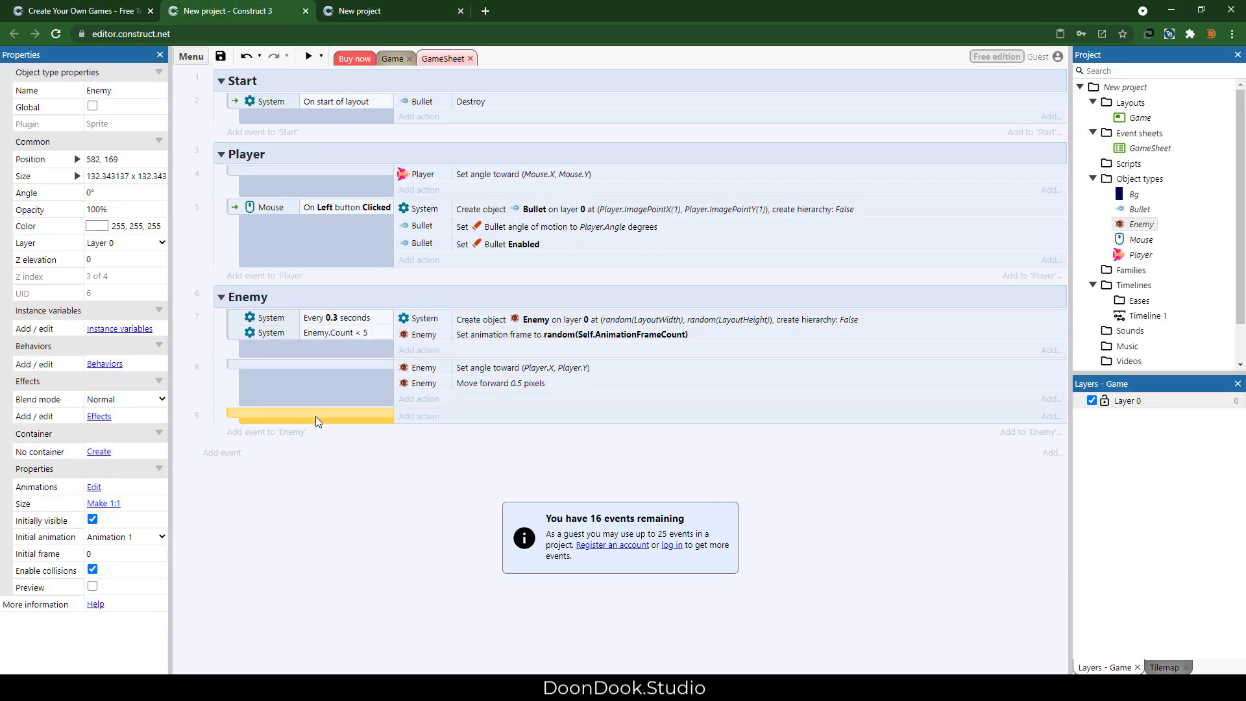
Give the blank event at the end of the Enemy group an Enemy On collision with another object condition for Bullet.
double_click(315, 415)
double_click(654, 286)
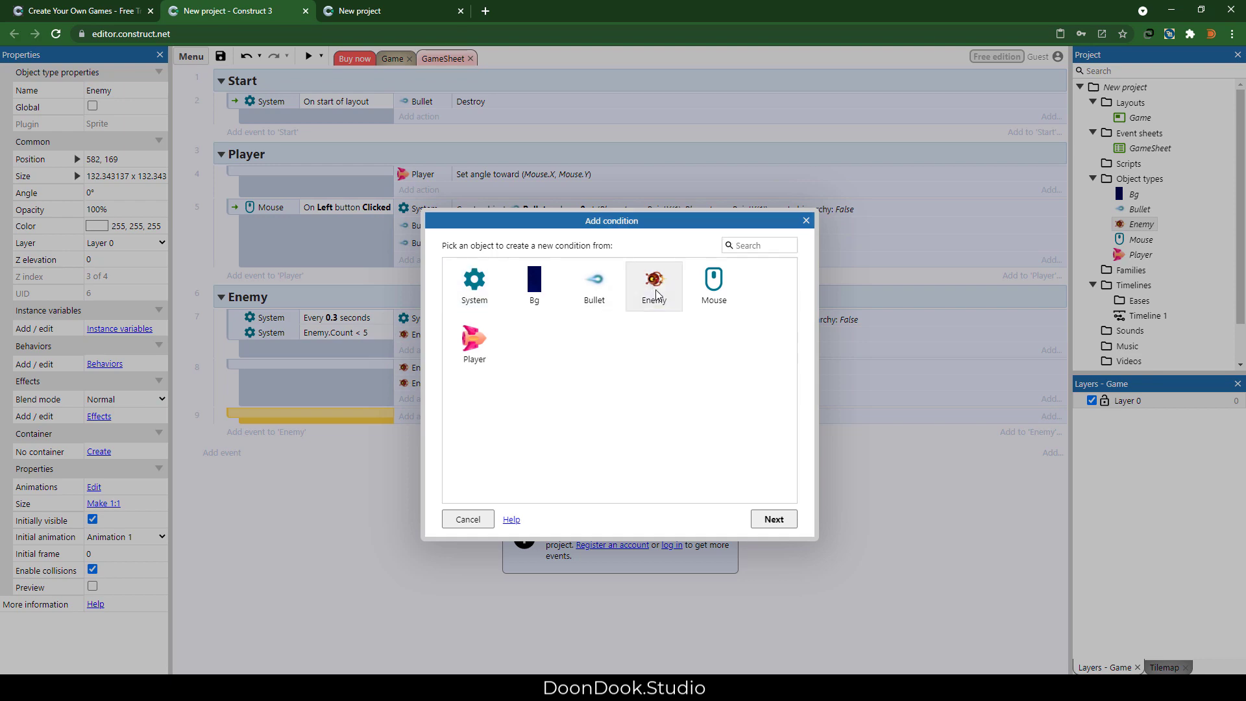
double_click(651, 377)
click(617, 344)
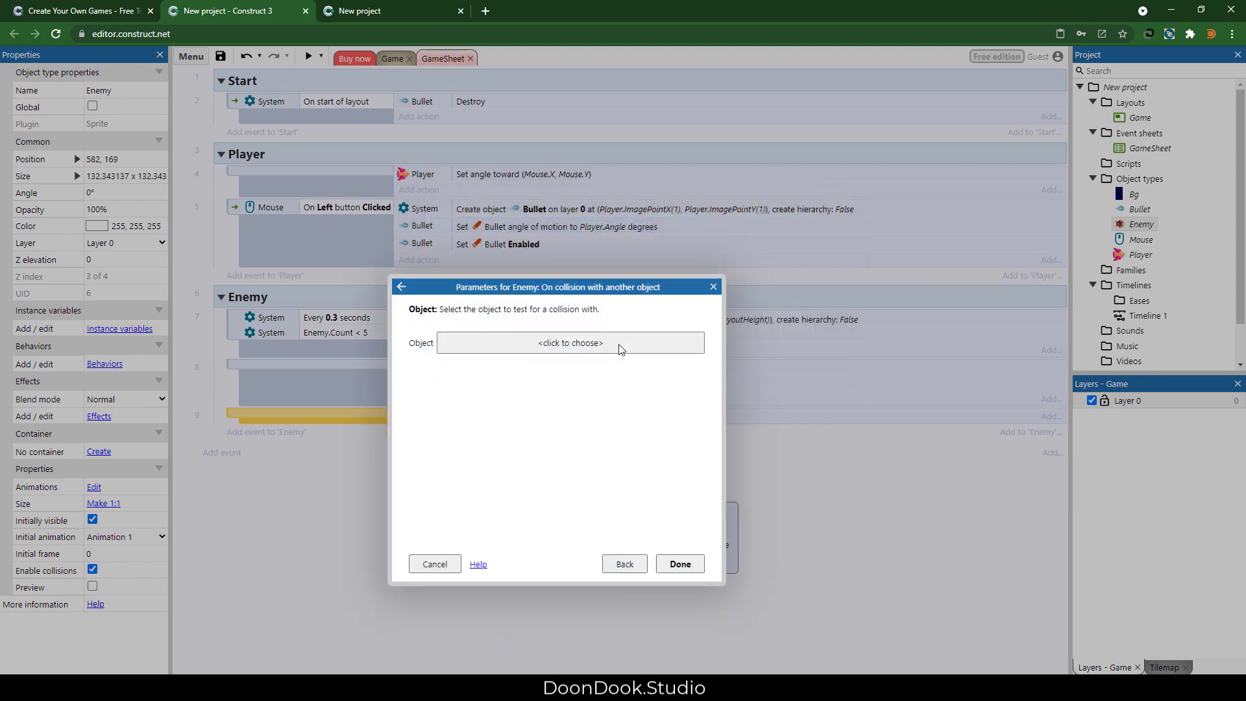
double_click(626, 311)
click(679, 563)
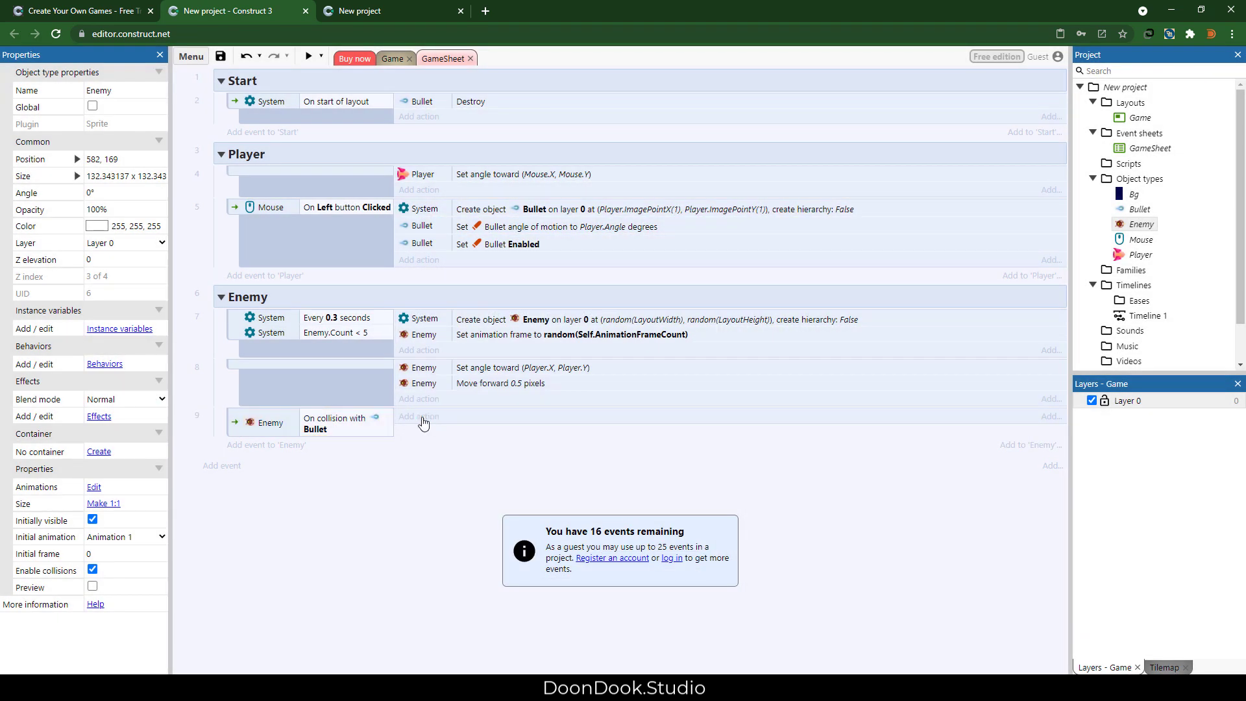
Add an Enemy Destroy action to the bullet collision event and widen the condition column.
click(420, 416)
double_click(641, 278)
text(des)
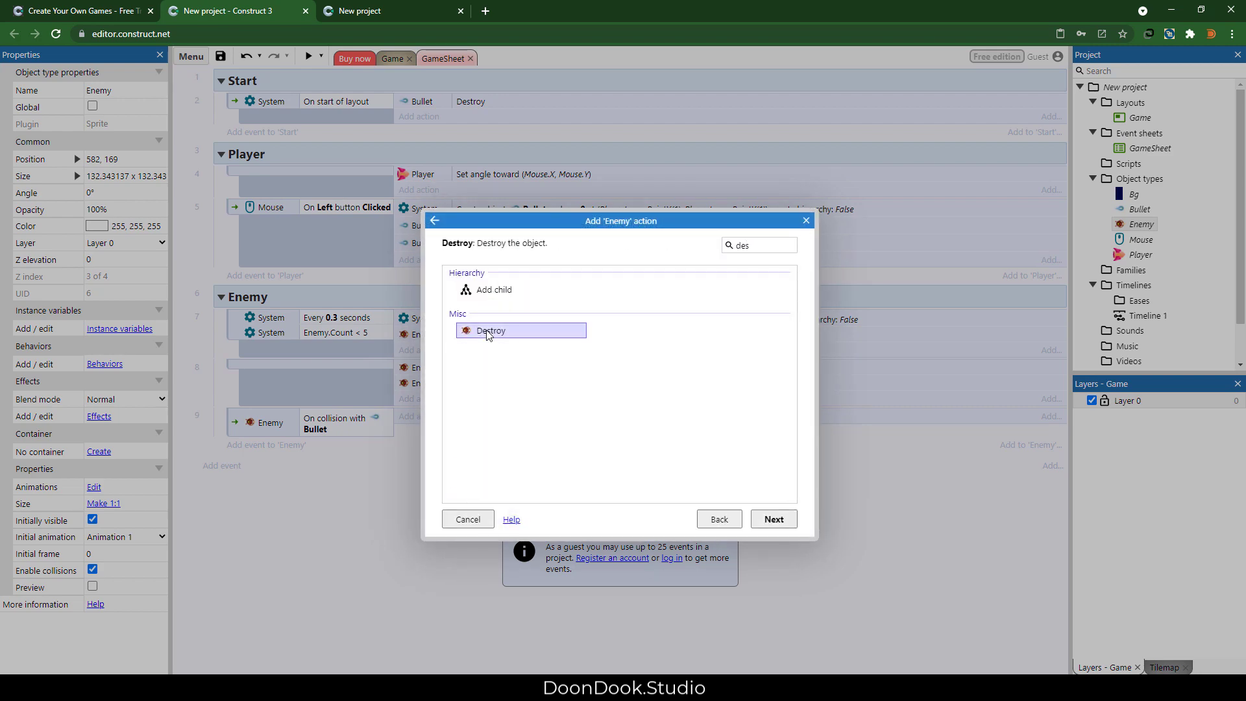
double_click(490, 336)
drag(410, 380, 433, 381)
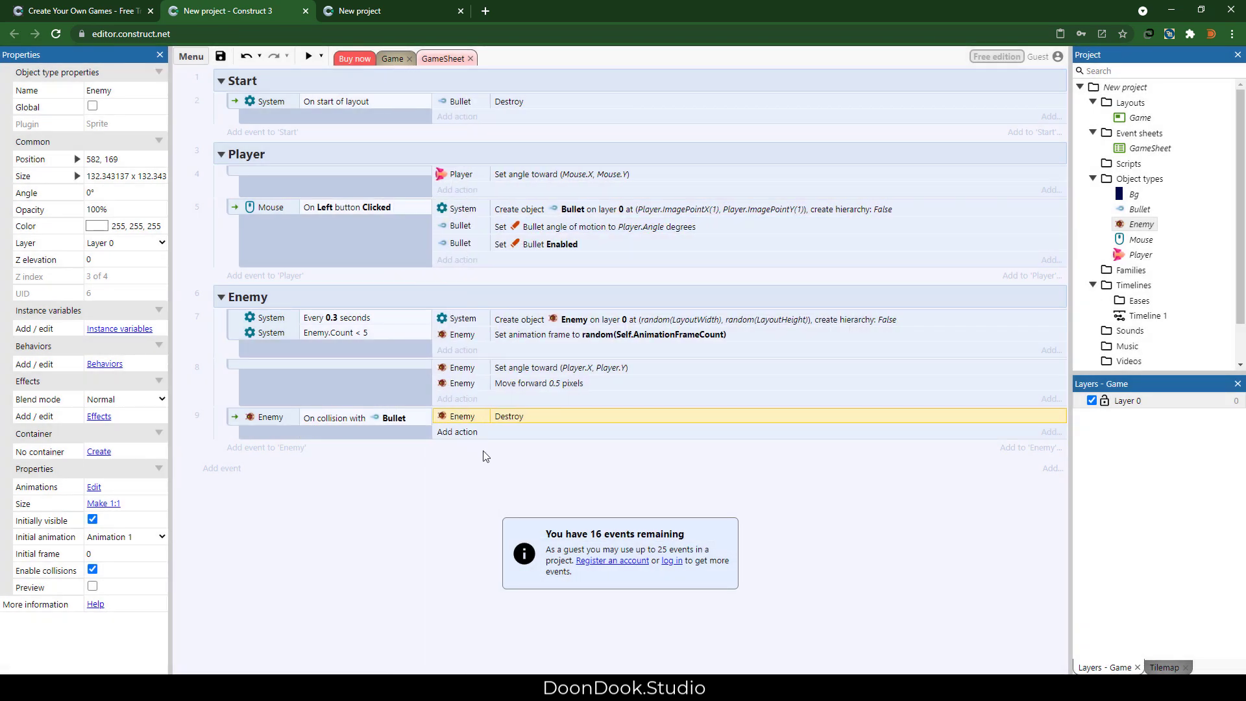
Preview the game to test shooting the enemies, and return to the event sheet.
click(308, 57)
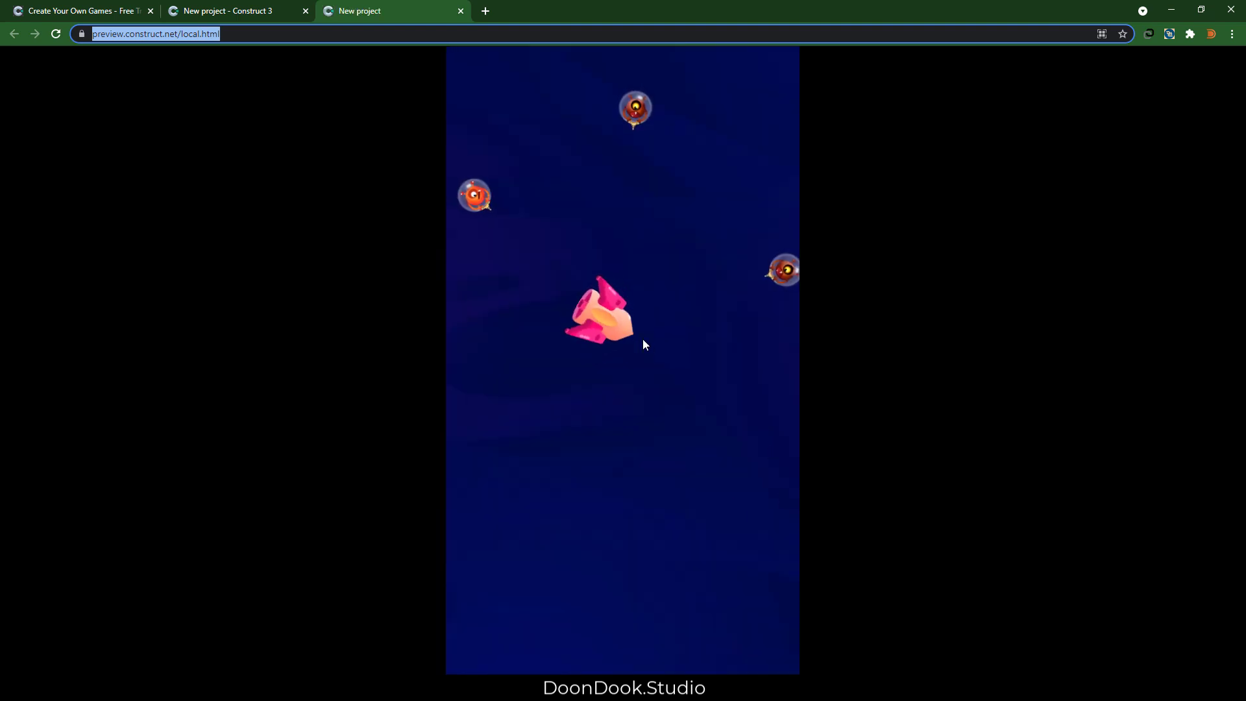
key(Right)
key(Down)
click(687, 339)
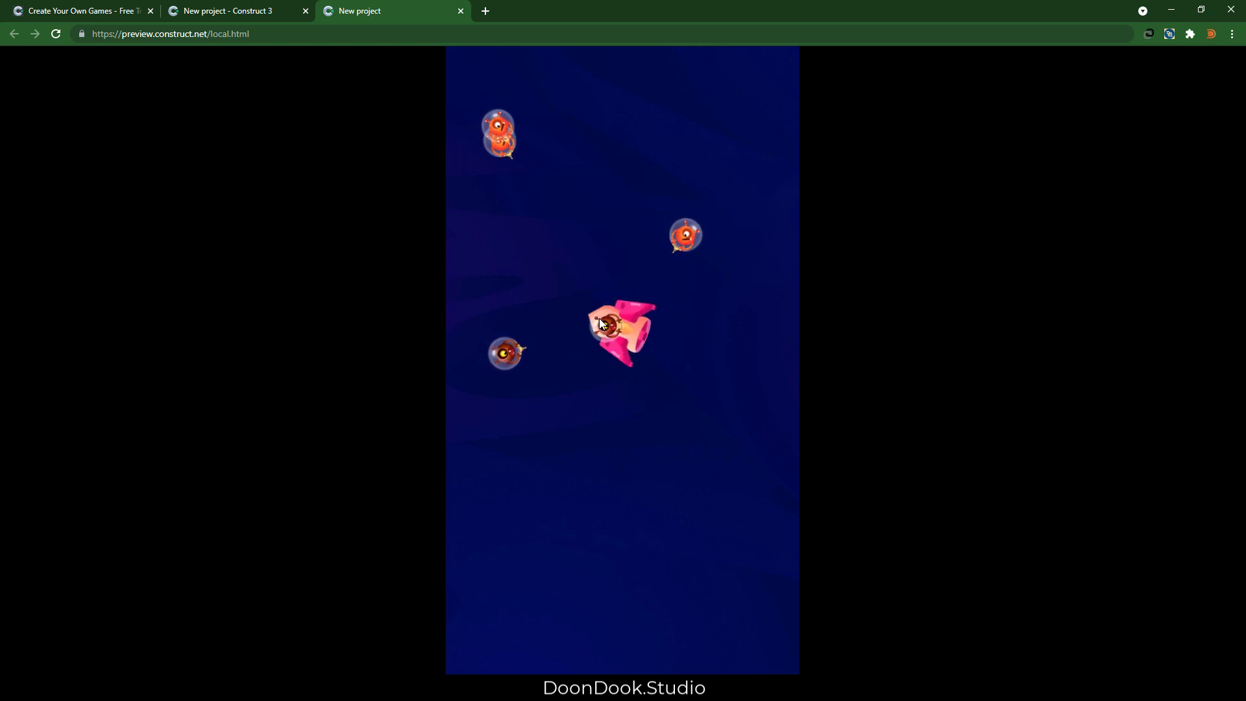
click(247, 11)
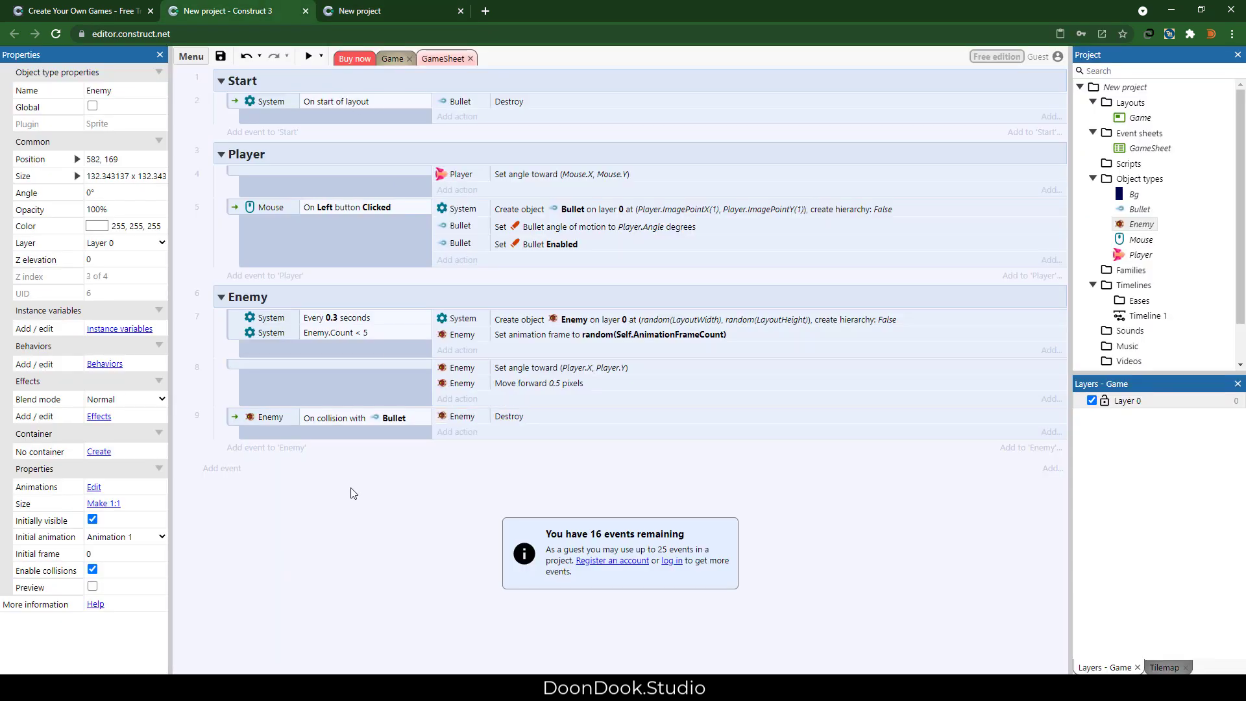
Add a sub-event to the enemy spawn event with a System Compare two values condition whose first value is distance(Enemy.X,Enemy.Y,Player.X,Player.Y).
click(386, 348)
key(b)
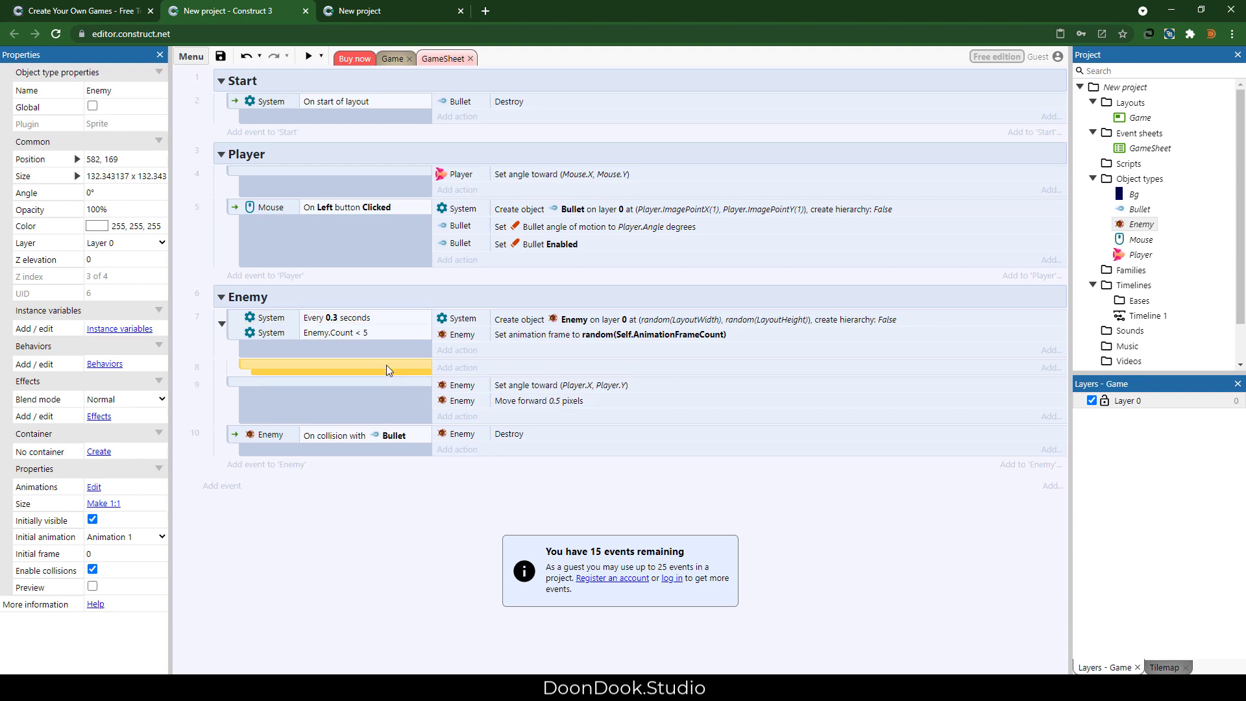
double_click(387, 365)
double_click(483, 305)
double_click(519, 287)
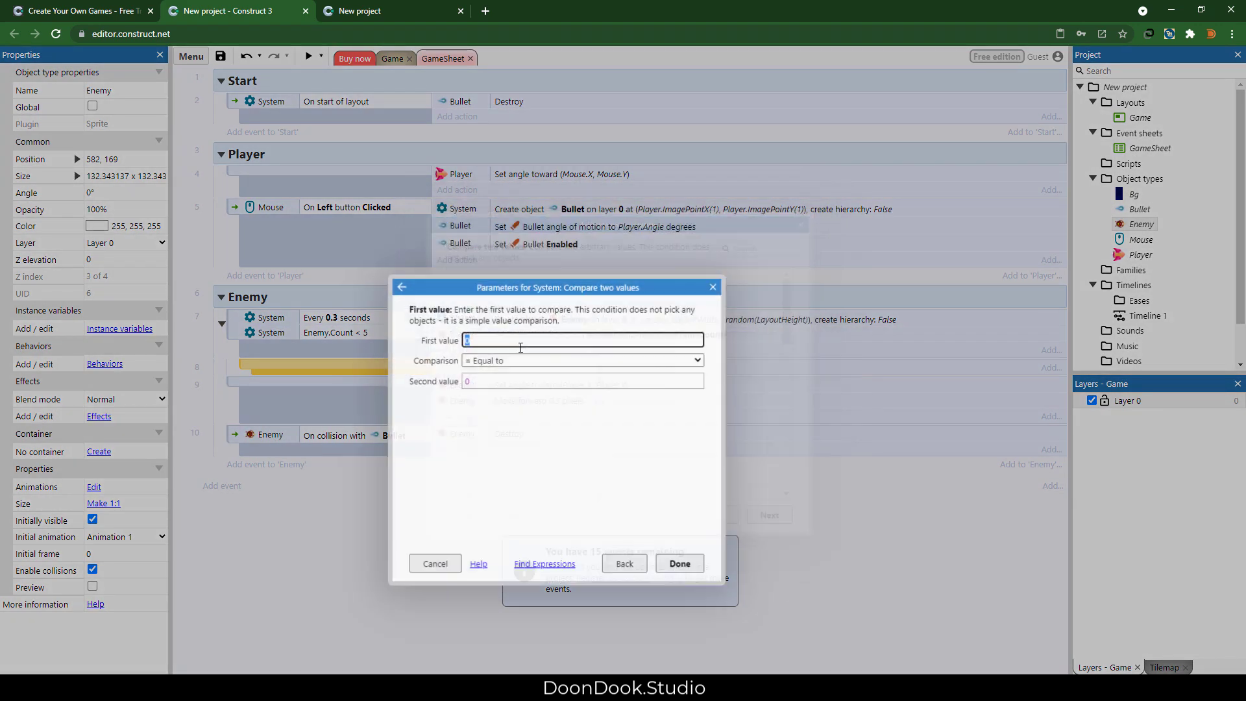
text(dis)
key(Tab)
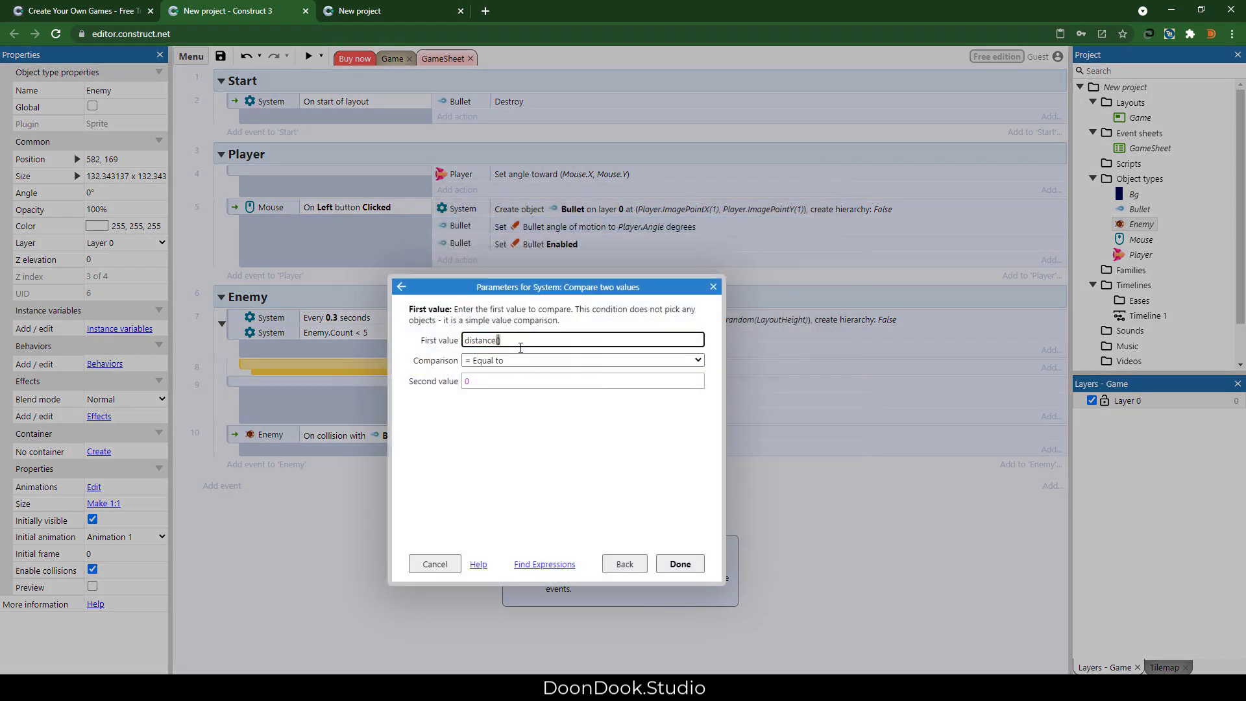
text(Enemy.)
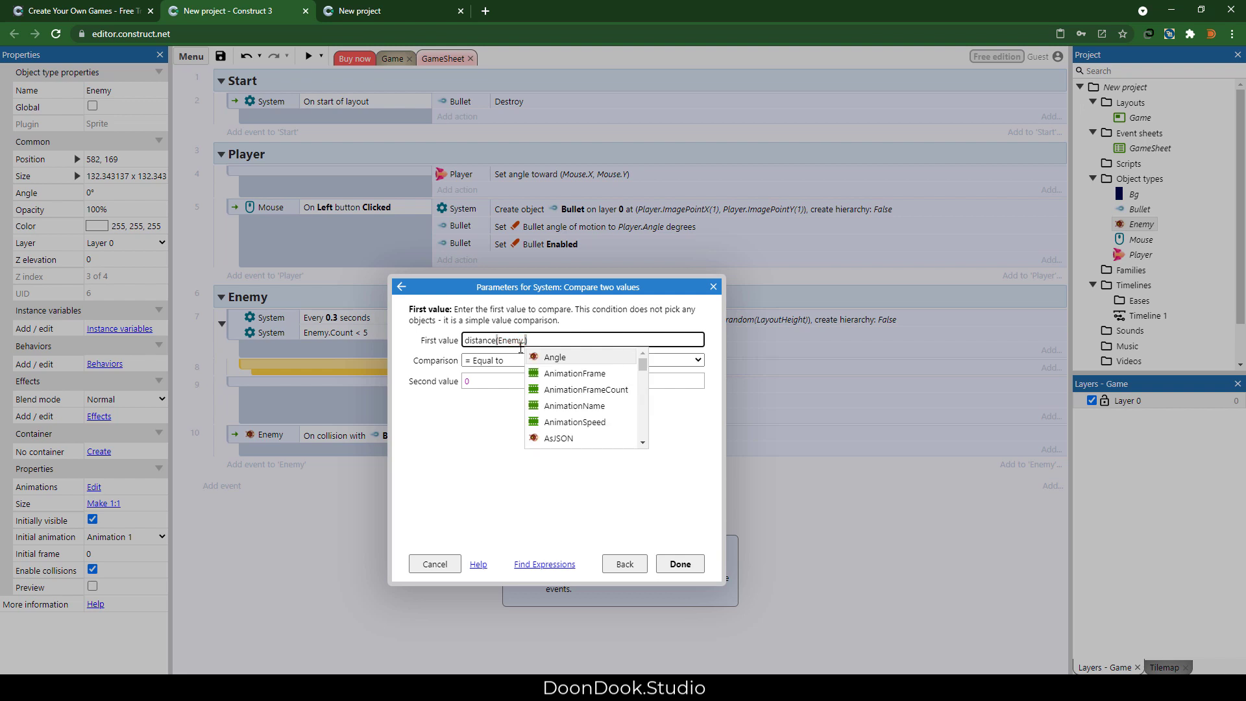
text(X)
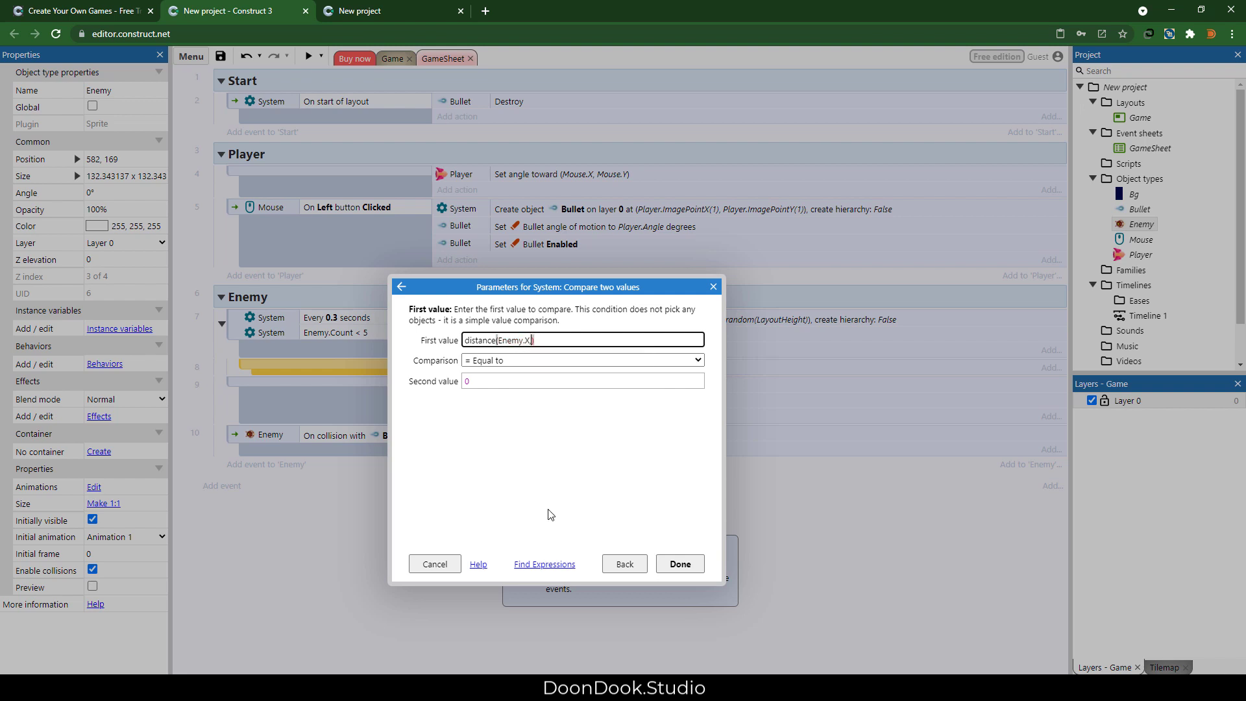
text(,Enemy.Y,Player.X,Player.Y)
drag(624, 340, 432, 349)
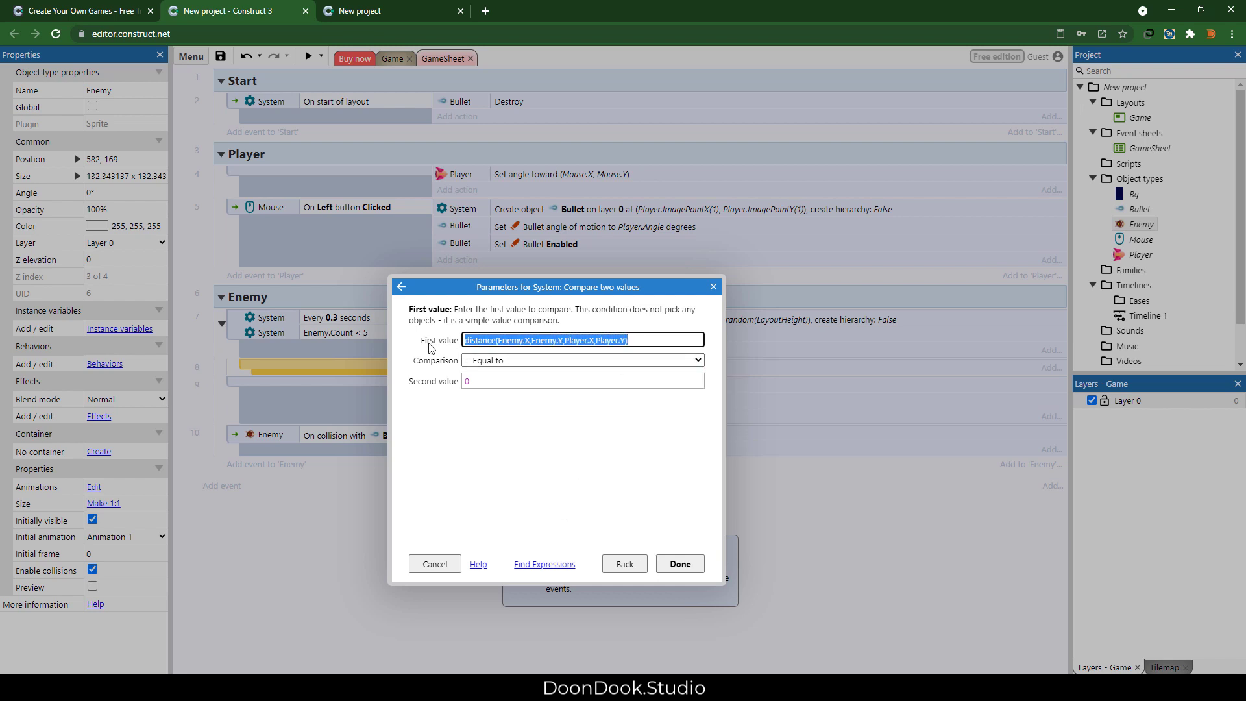
Set the distance comparison to Less than with a second value of 500.
click(483, 362)
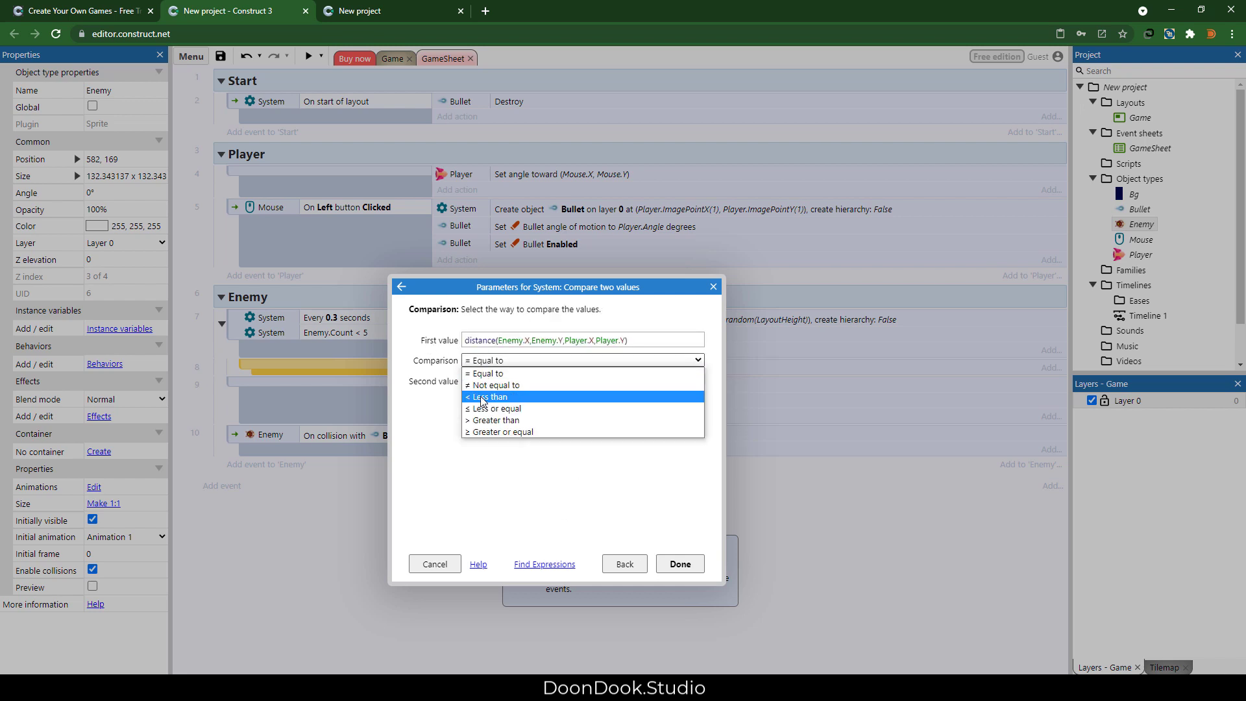
click(482, 397)
click(484, 381)
key(Return)
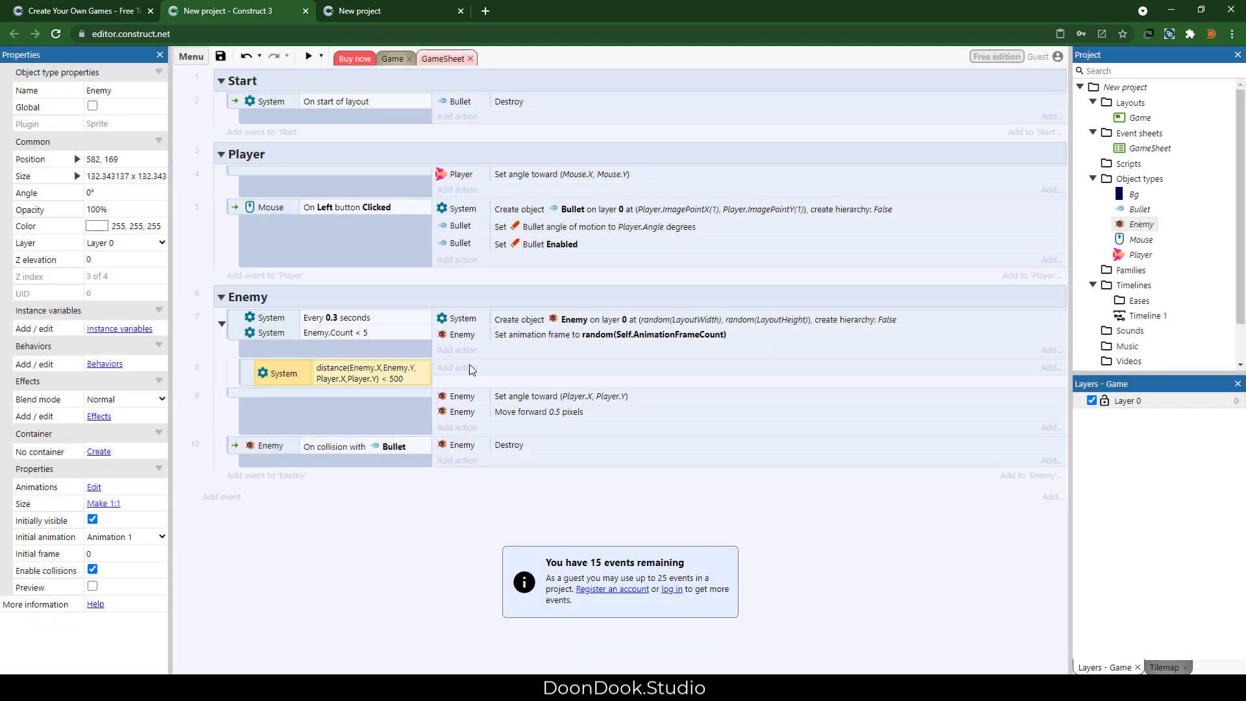
Add an Enemy Destroy action to the distance comparison sub-event.
click(464, 368)
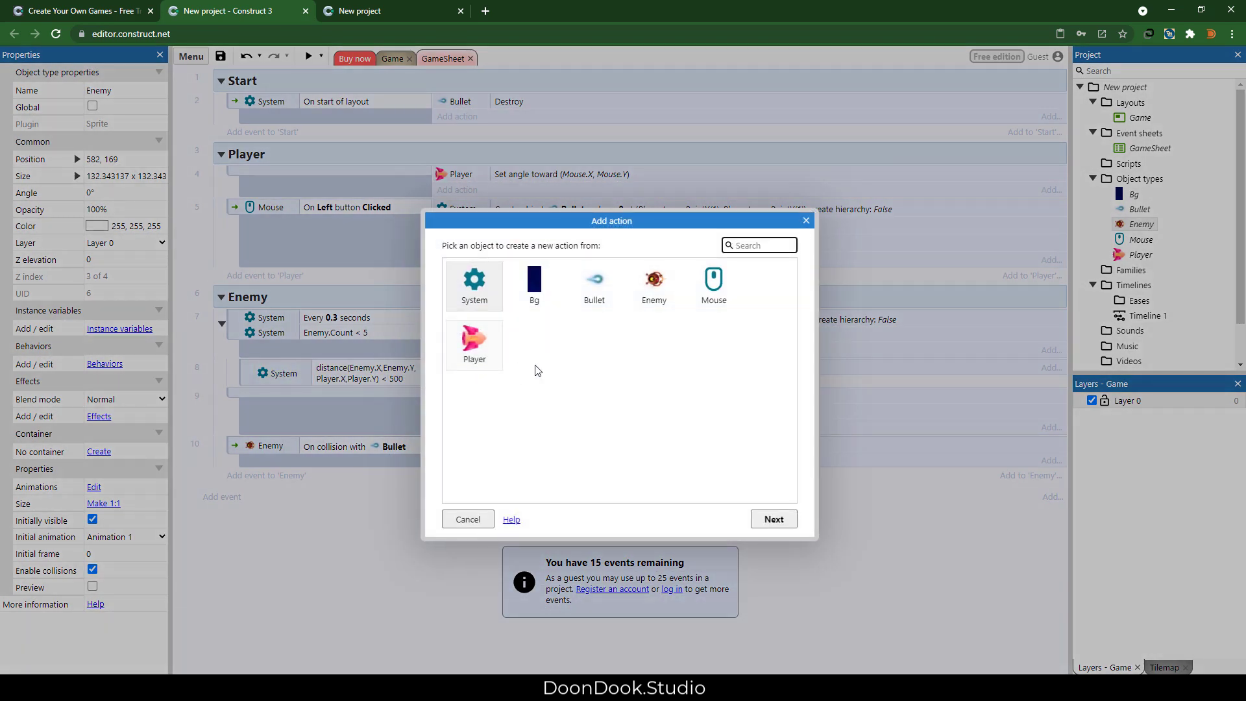
double_click(655, 292)
text(des)
double_click(489, 337)
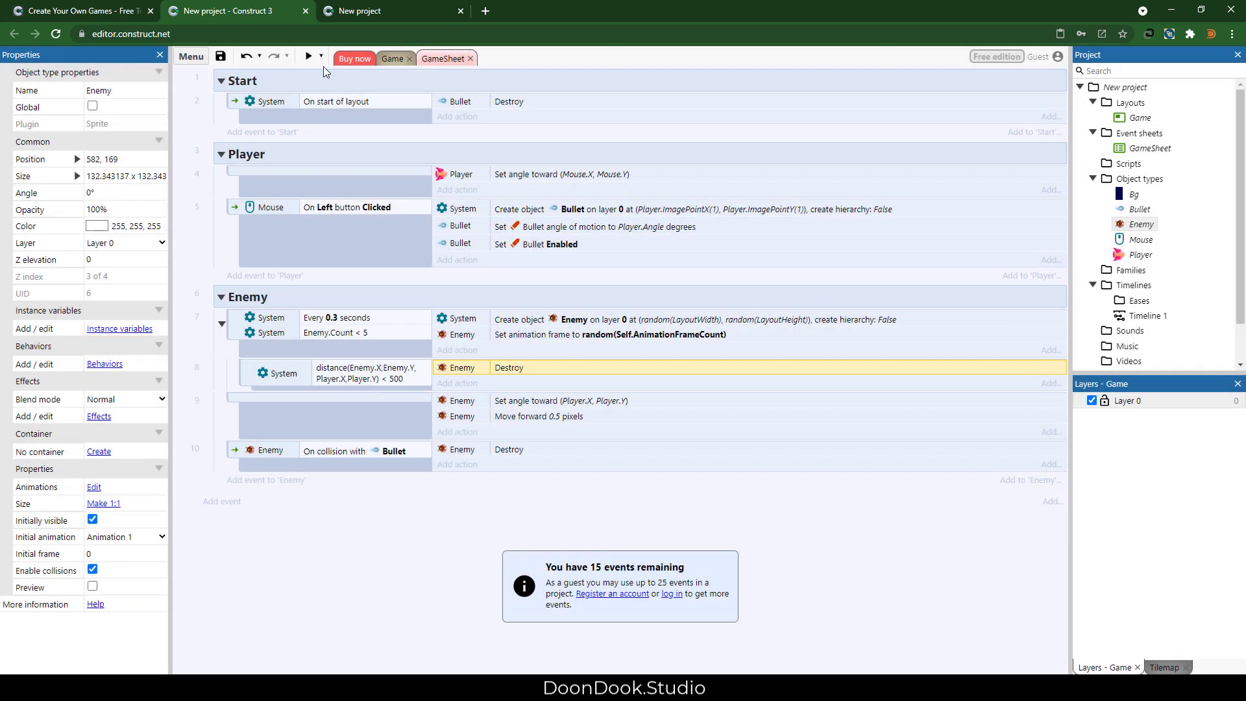
Preview and reload the game to check where enemies spawn around the player, and return to the editor.
click(308, 56)
key(F5)
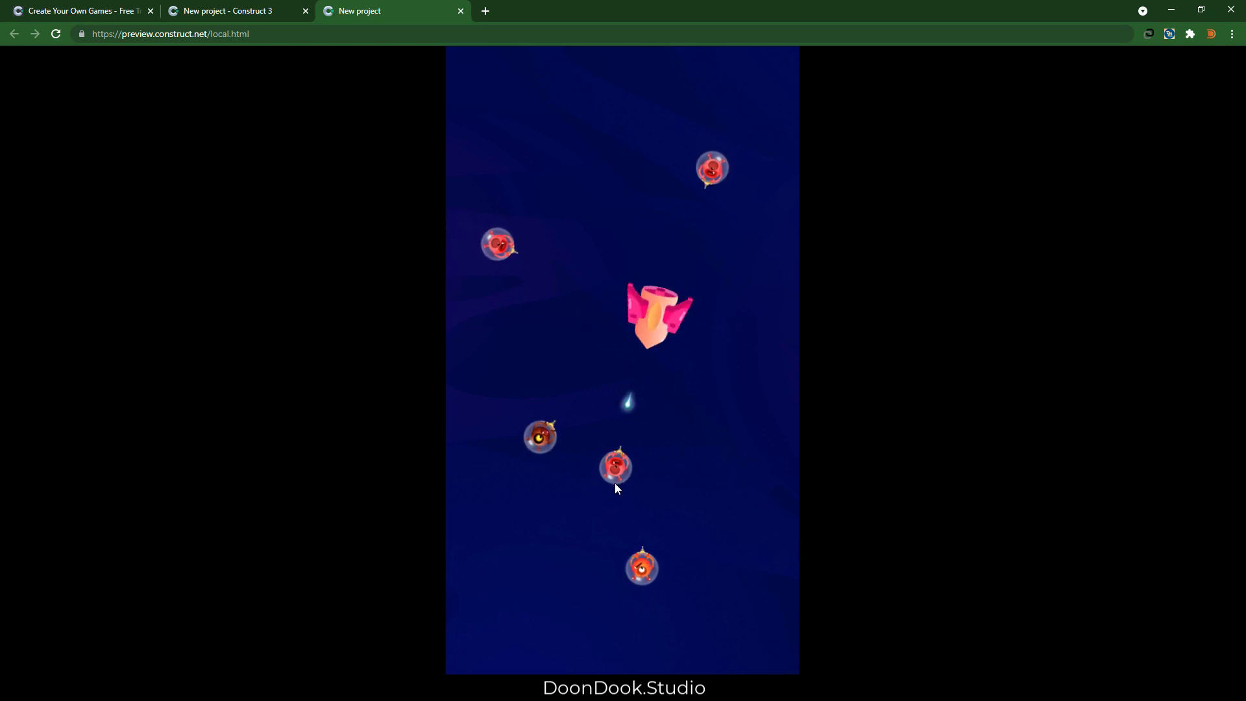
click(225, 8)
Clone the Bullet object type on the Game layout and name the clone EnemyBullet.
click(385, 60)
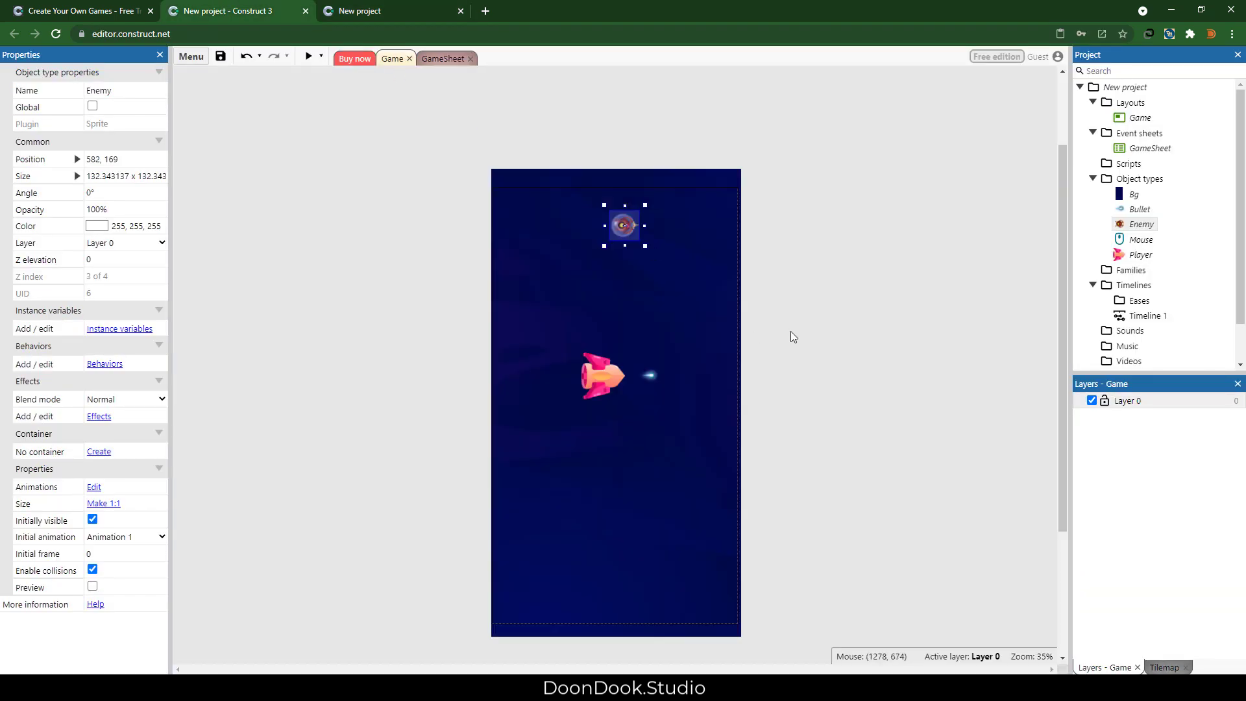
double_click(790, 331)
key(Escape)
click(648, 375)
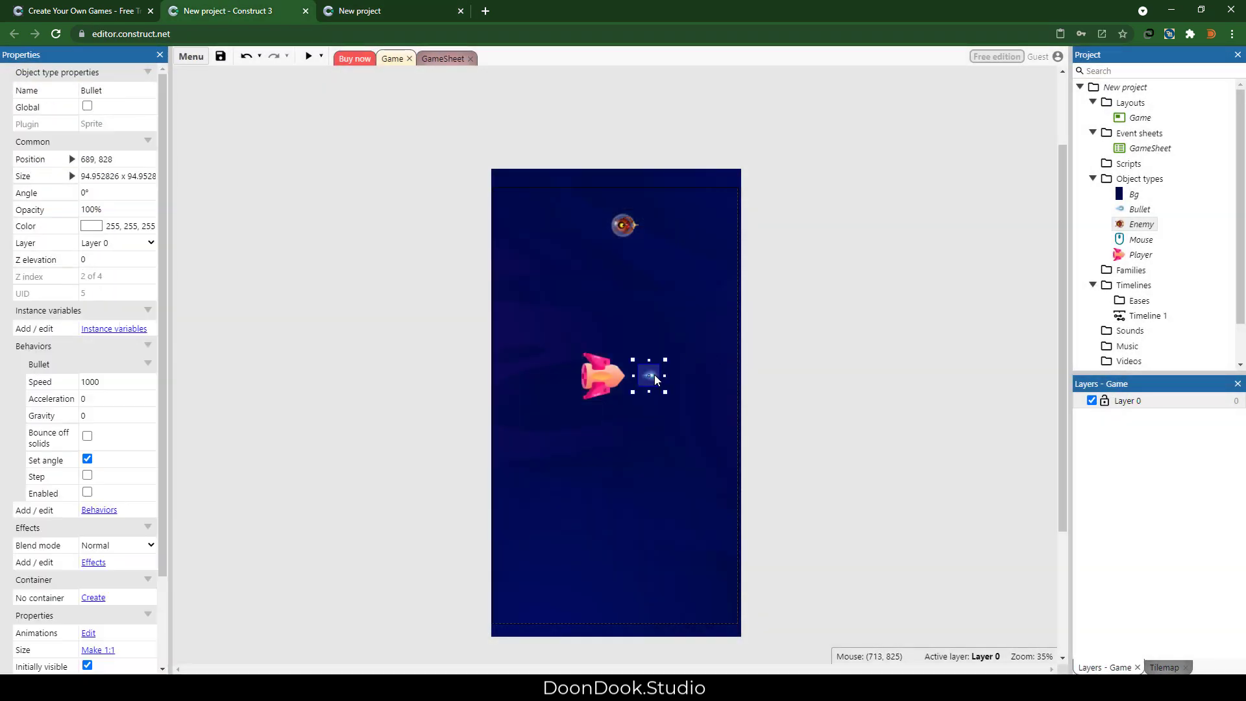
right_click(647, 374)
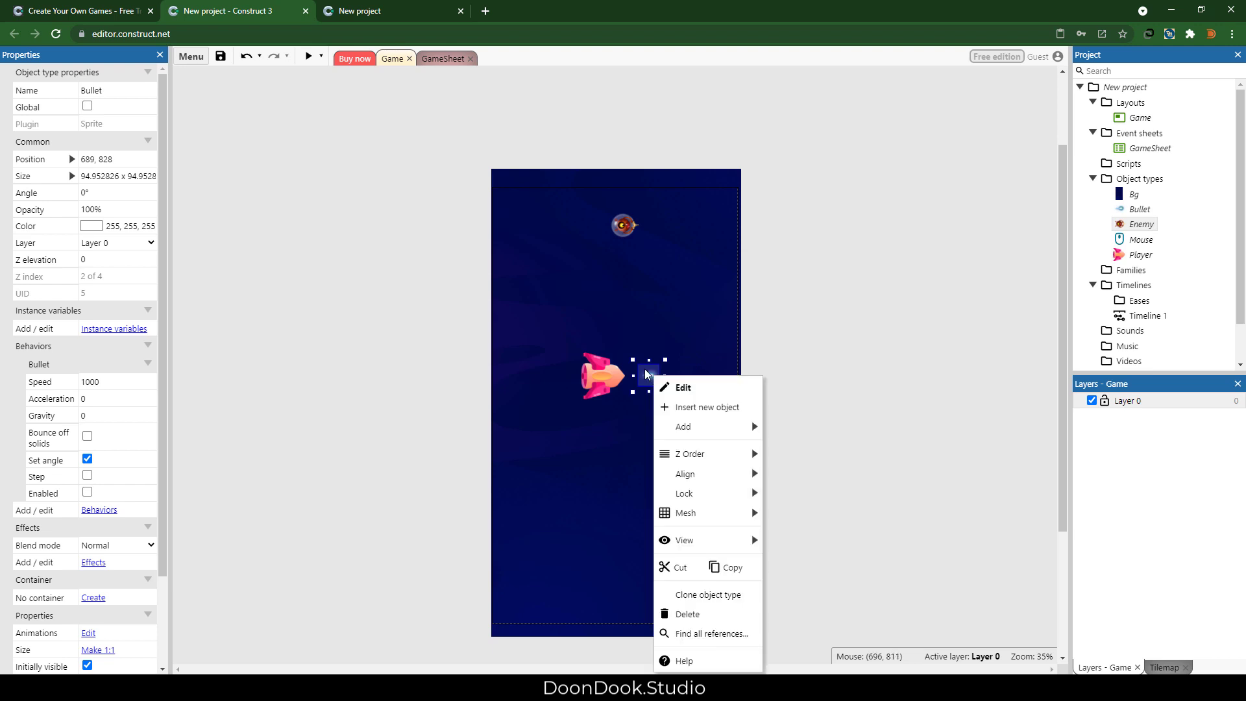
click(711, 598)
click(113, 91)
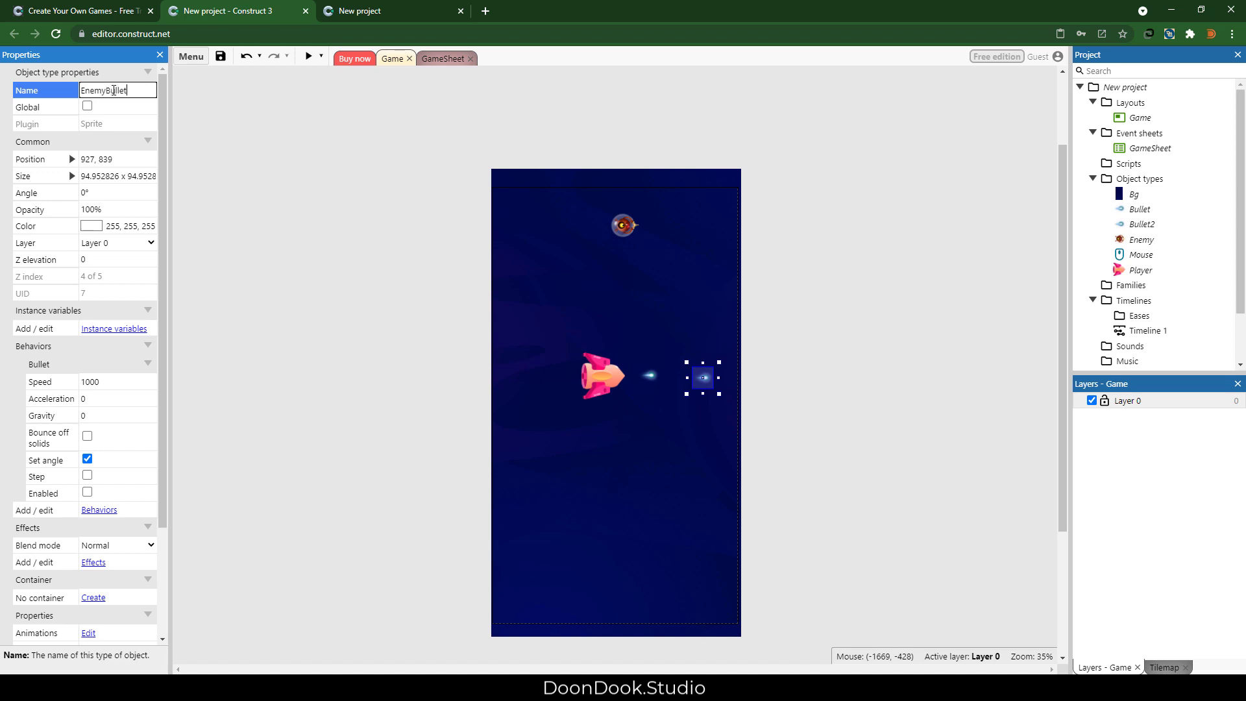
key(Return)
Set the Bullet behavior speed of EnemyBullet to 300.
scroll(72, 276, down, 1)
click(109, 318)
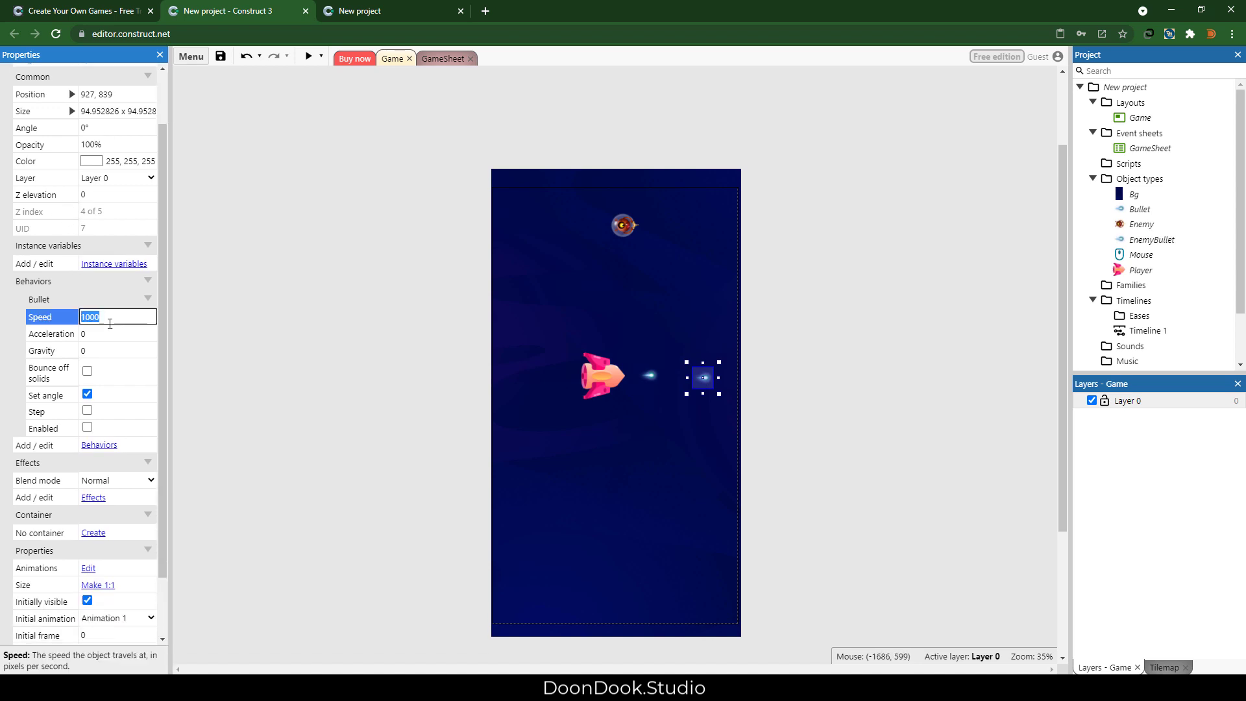
text(300)
key(Tab)
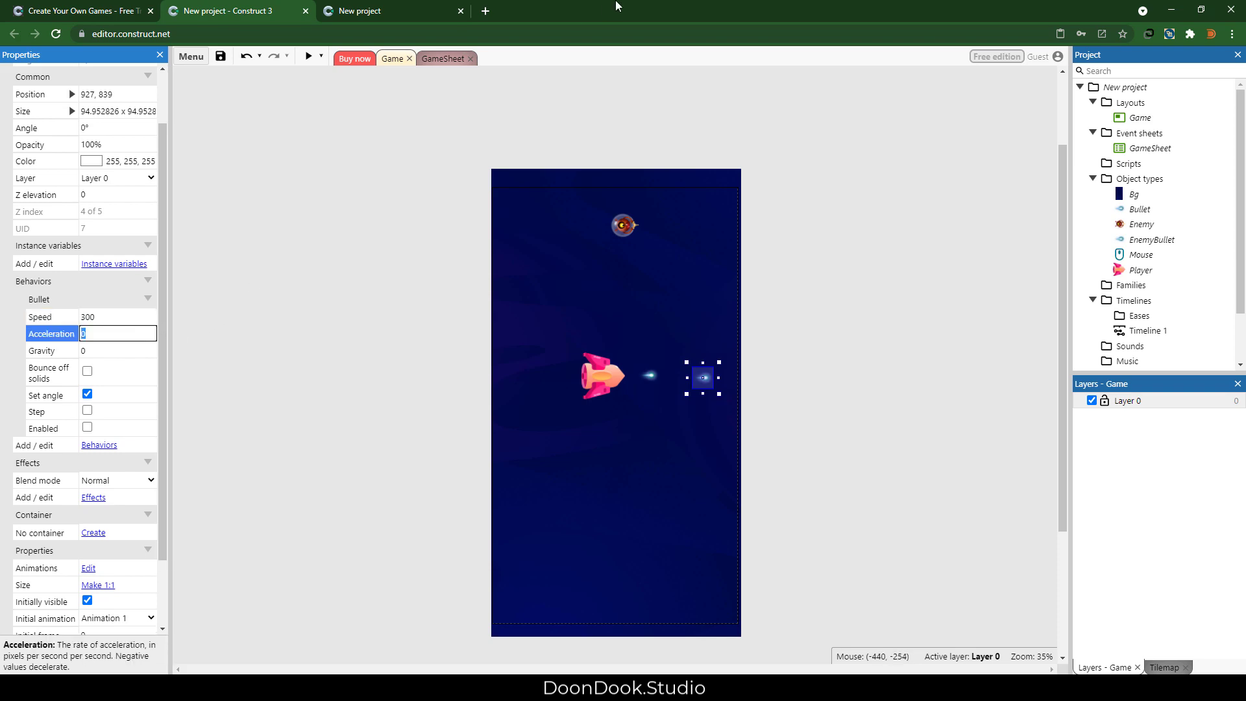
Replace the EnemyBullet animation image with the orange fireball image file.
double_click(705, 379)
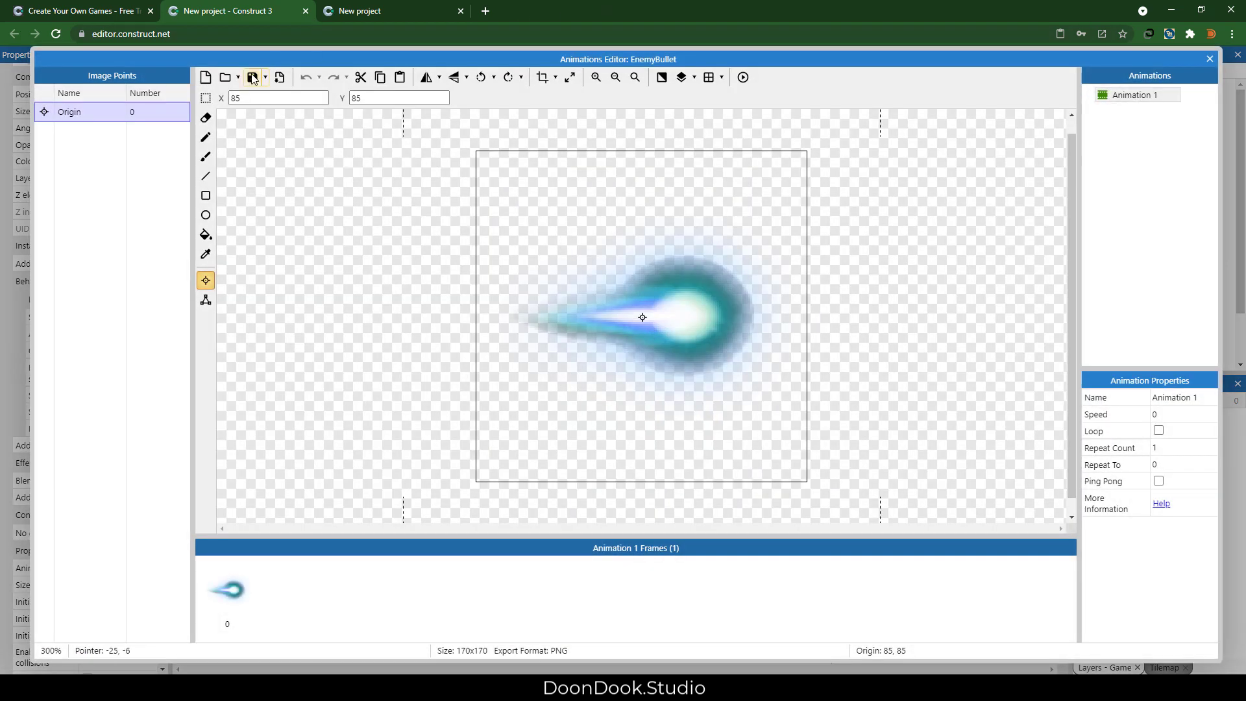
click(231, 82)
double_click(739, 170)
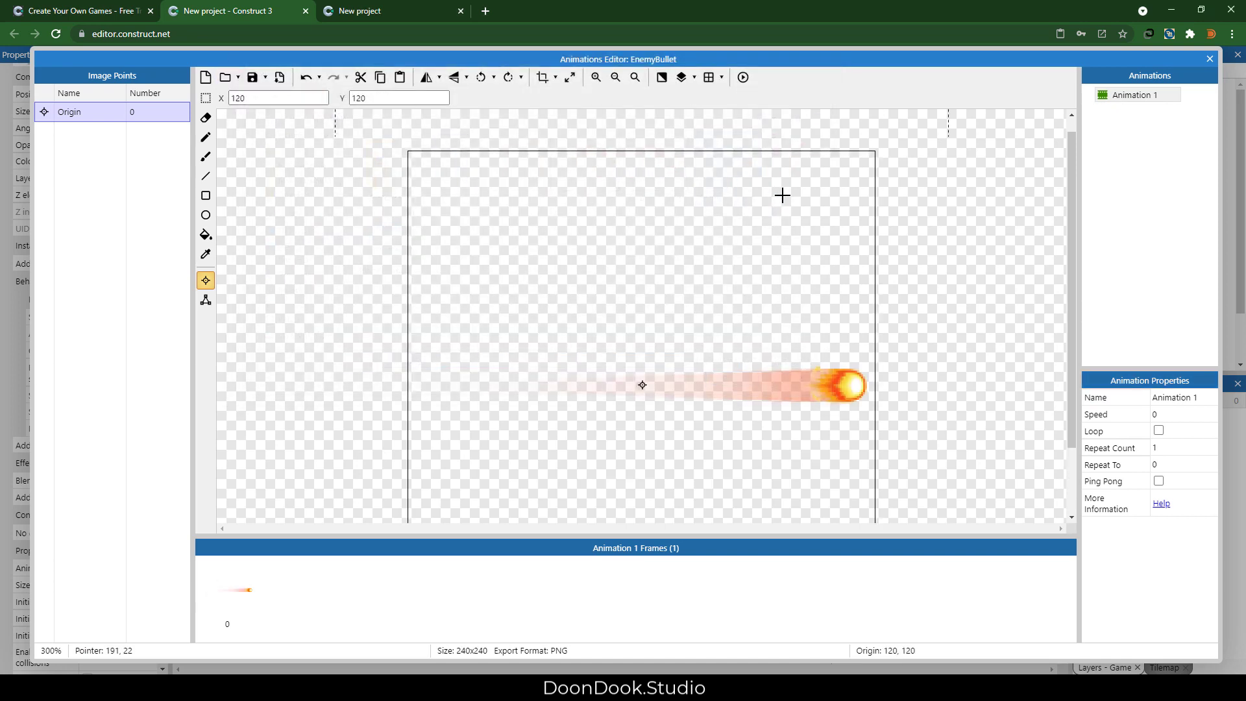
Crop the EnemyBullet image to the fireball, move its origin near the head at 210, 10, and close the animation editor.
click(543, 77)
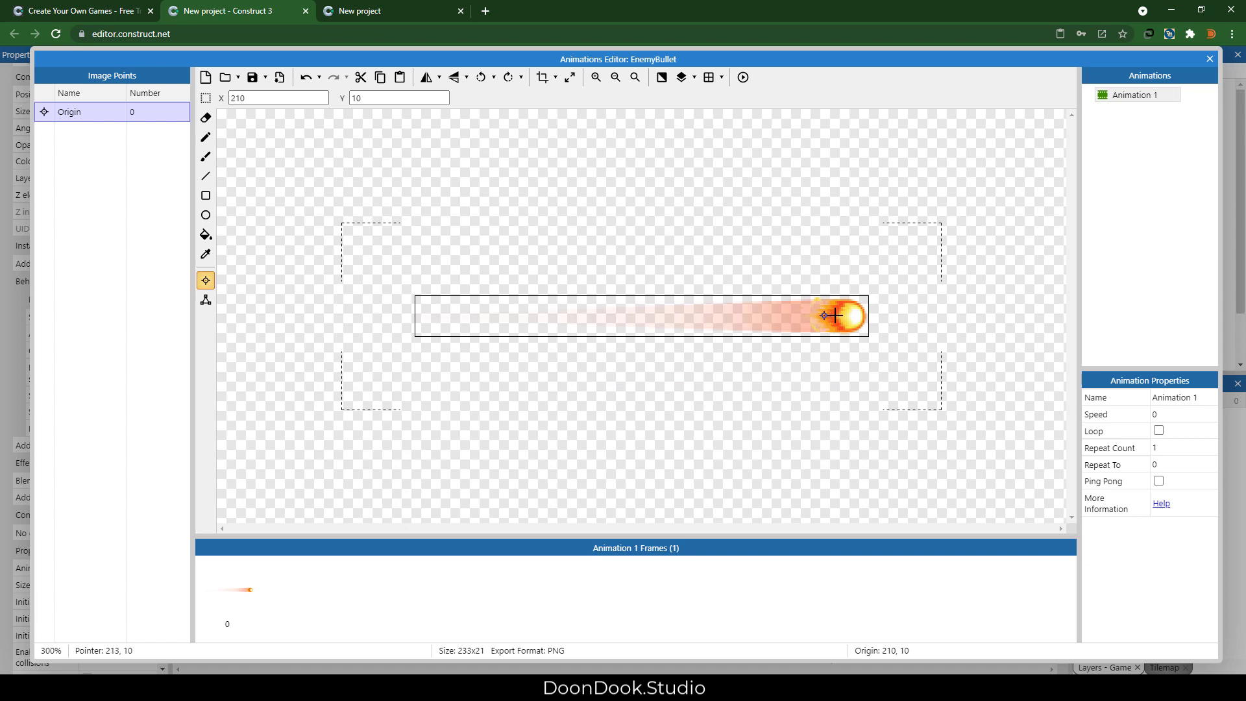
click(1210, 59)
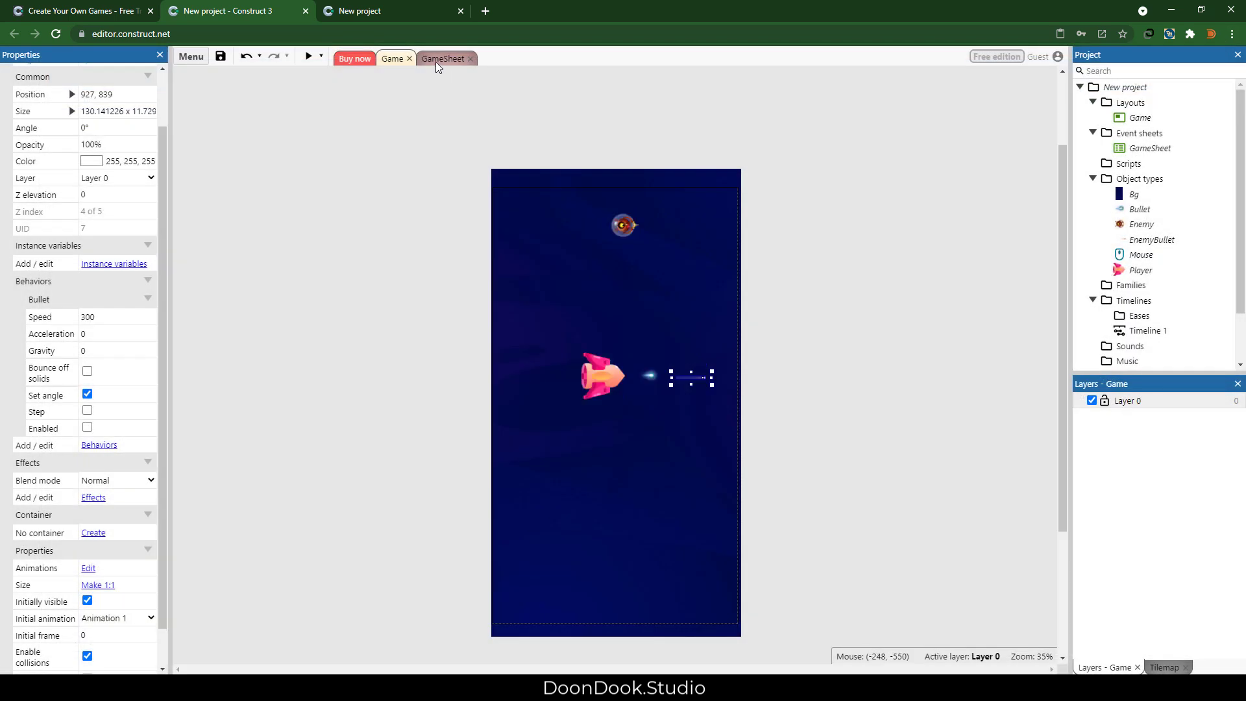
Duplicate the Bullet Destroy action under On start of layout in GameSheet and replace its object with EnemyBullet.
click(435, 60)
click(520, 107)
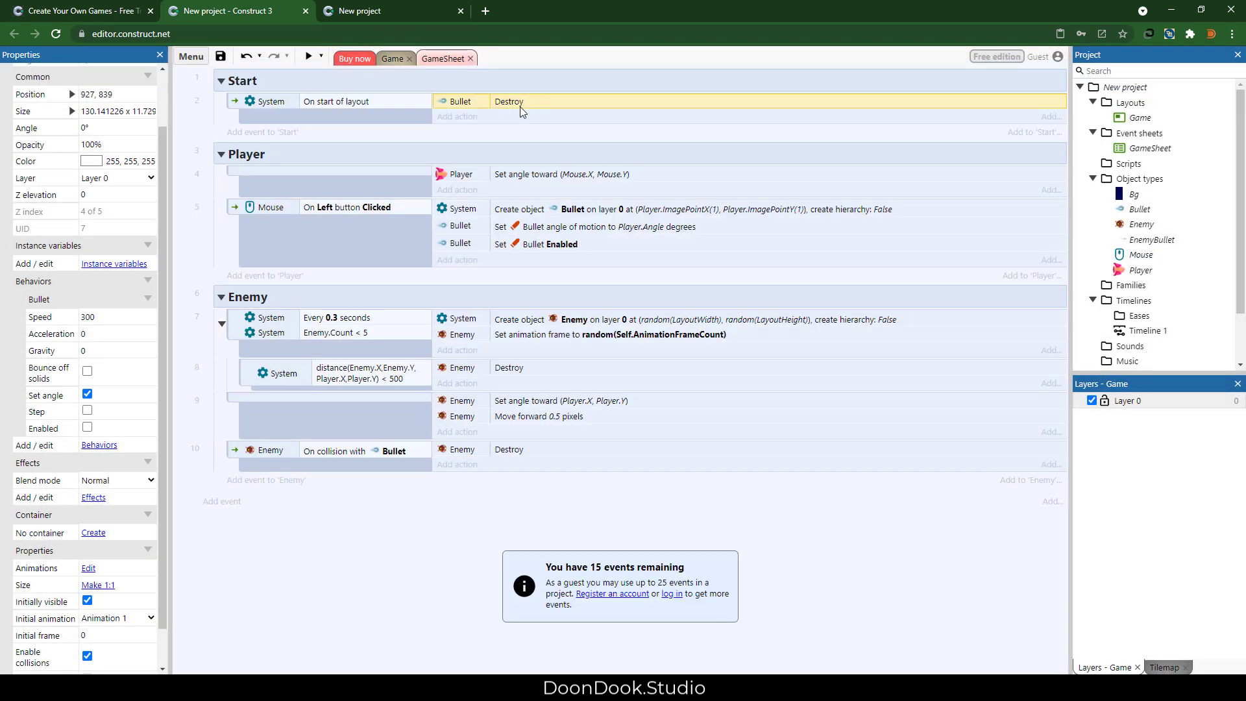
ctrl+drag(521, 107, 517, 117)
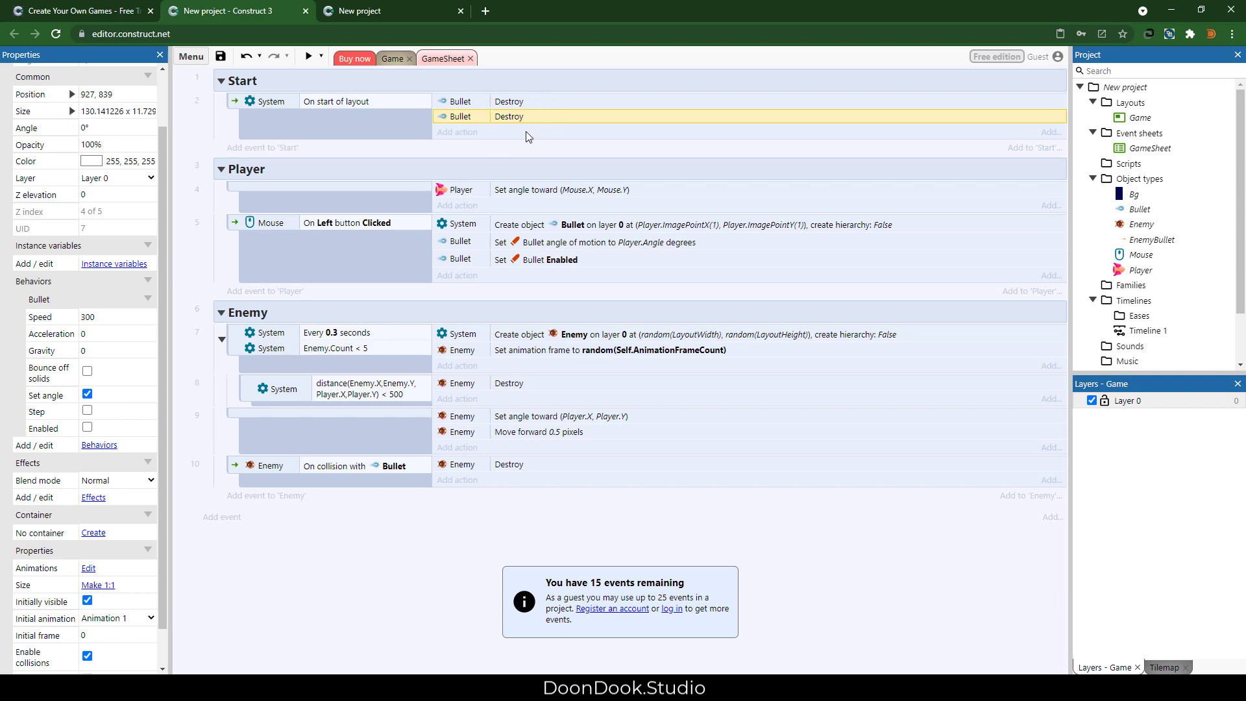
double_click(460, 116)
click(562, 347)
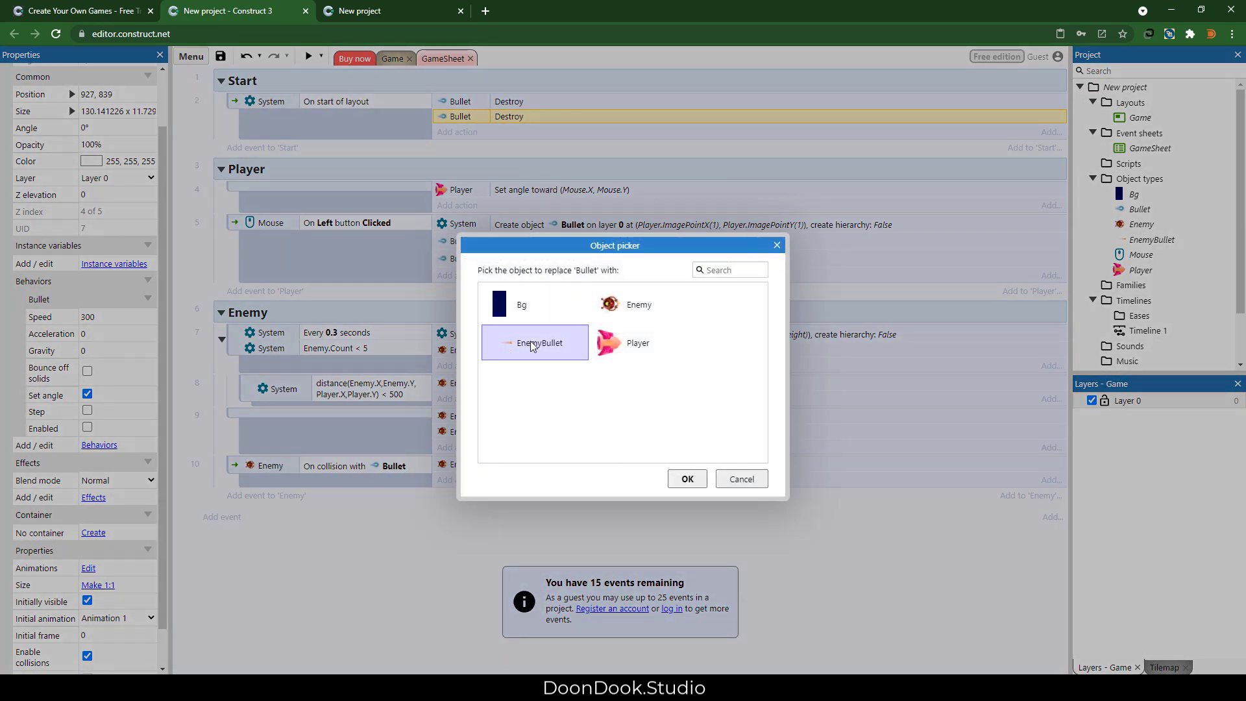
double_click(532, 344)
drag(490, 114, 502, 114)
click(392, 58)
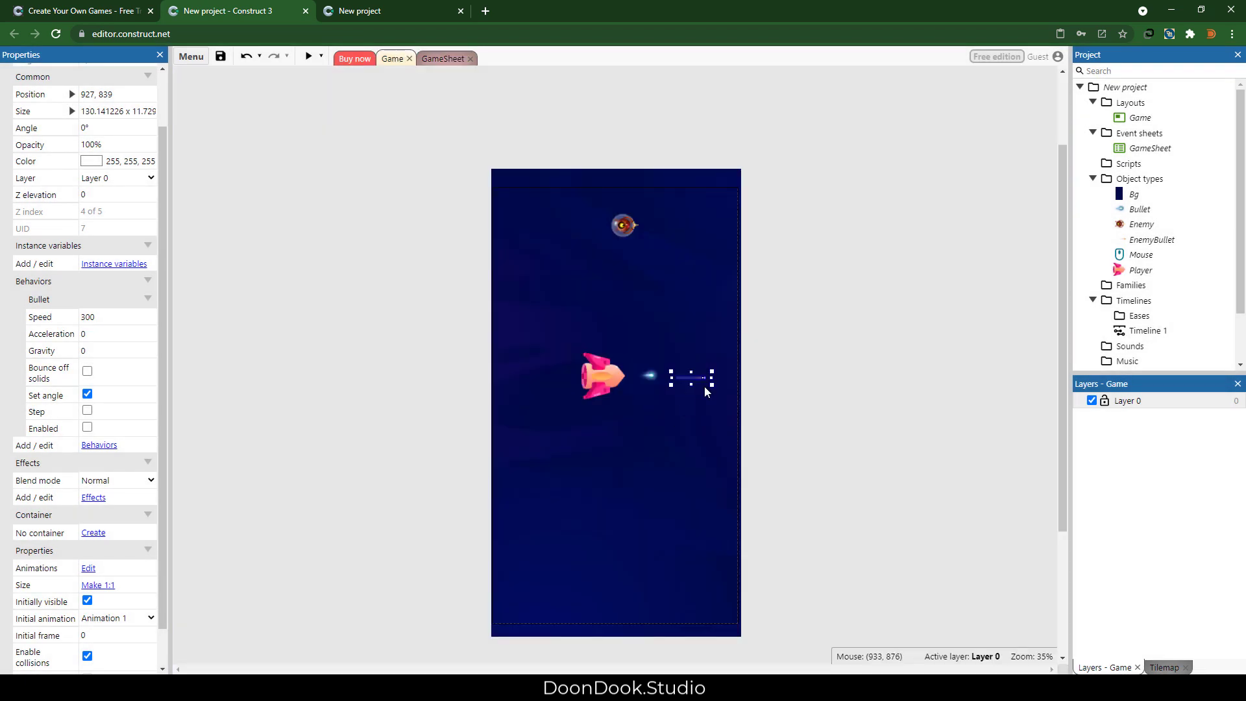
click(441, 59)
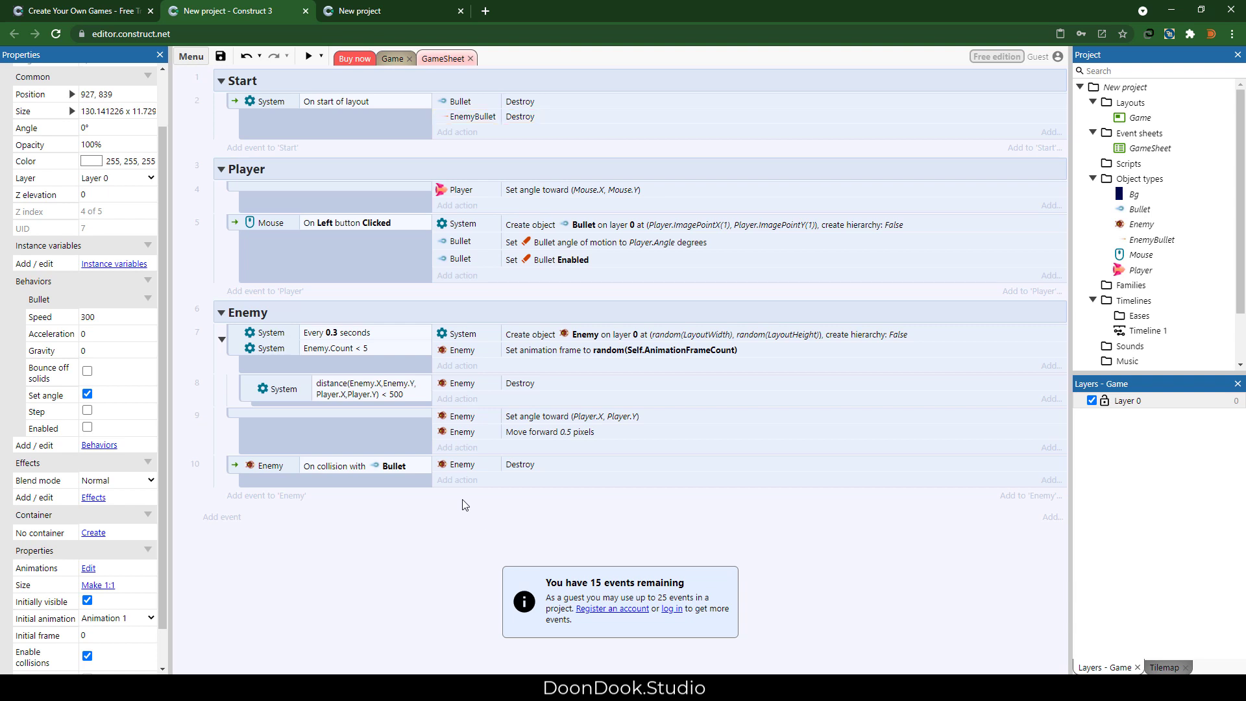
Add the Timer behavior to the Enemy object type.
click(343, 311)
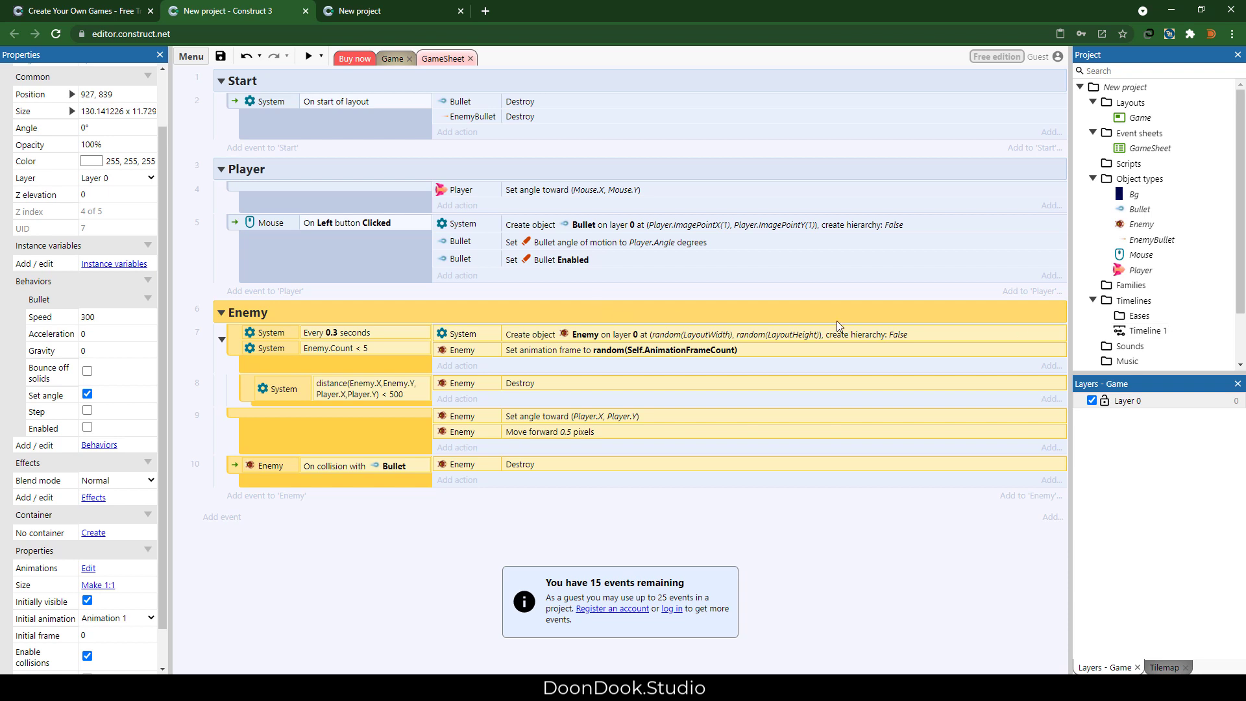
click(1143, 224)
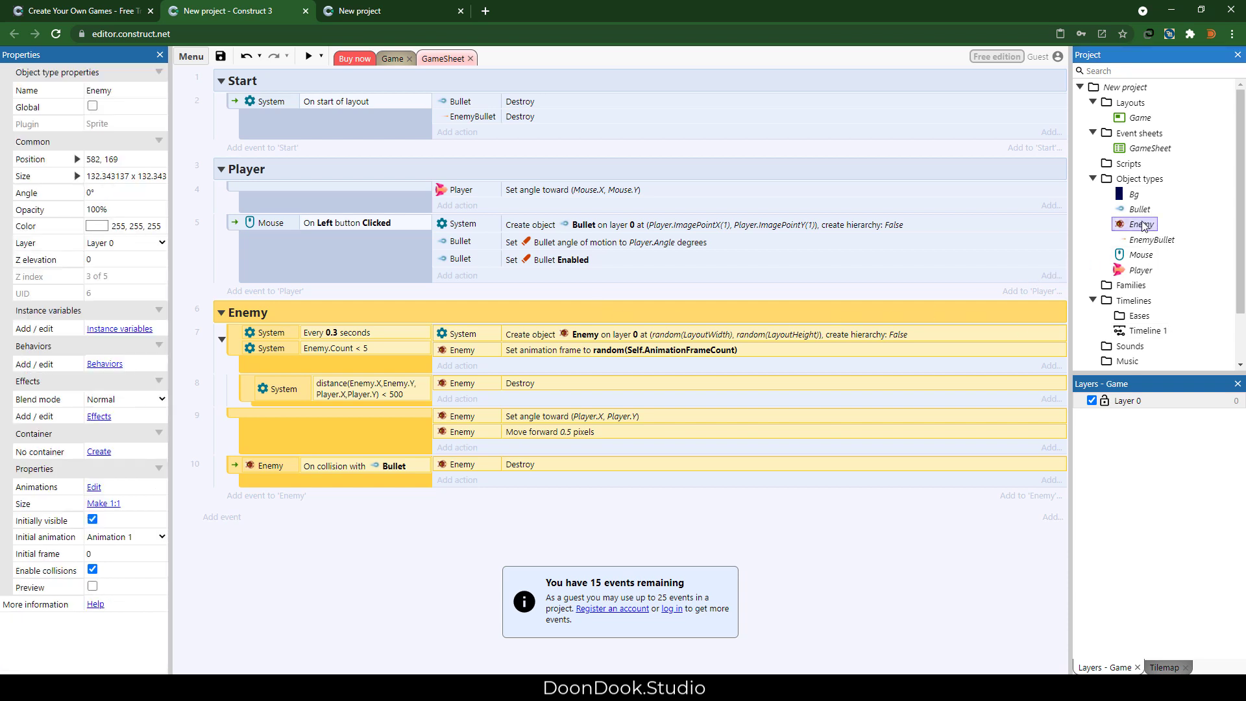
click(111, 366)
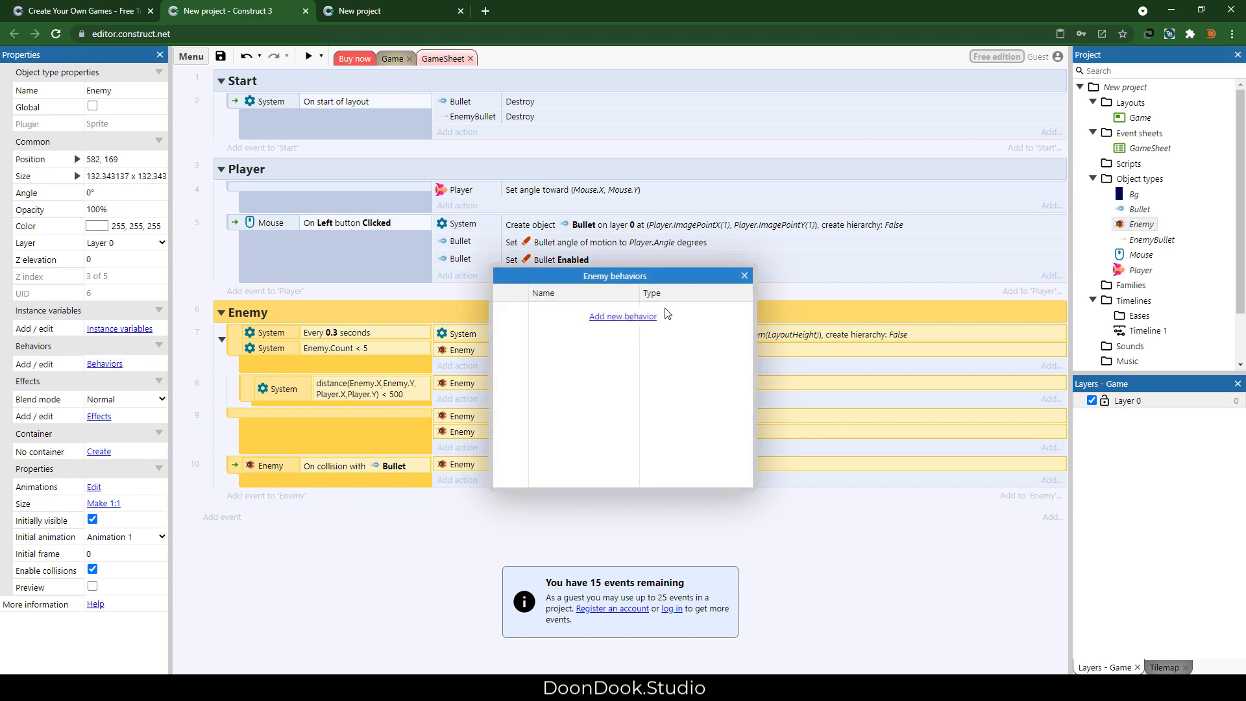
click(622, 316)
text(timer)
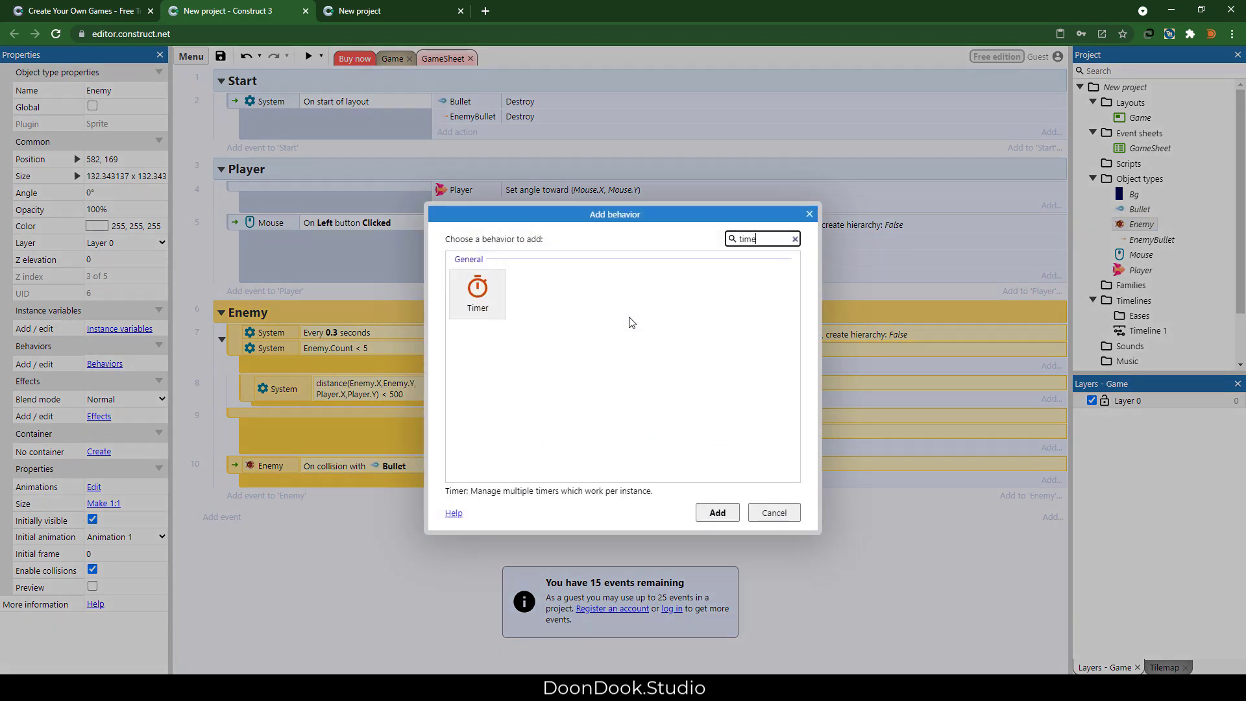
key(Return)
Add an Enemy On timer event with an empty tag and move it into the Enemy group.
click(235, 519)
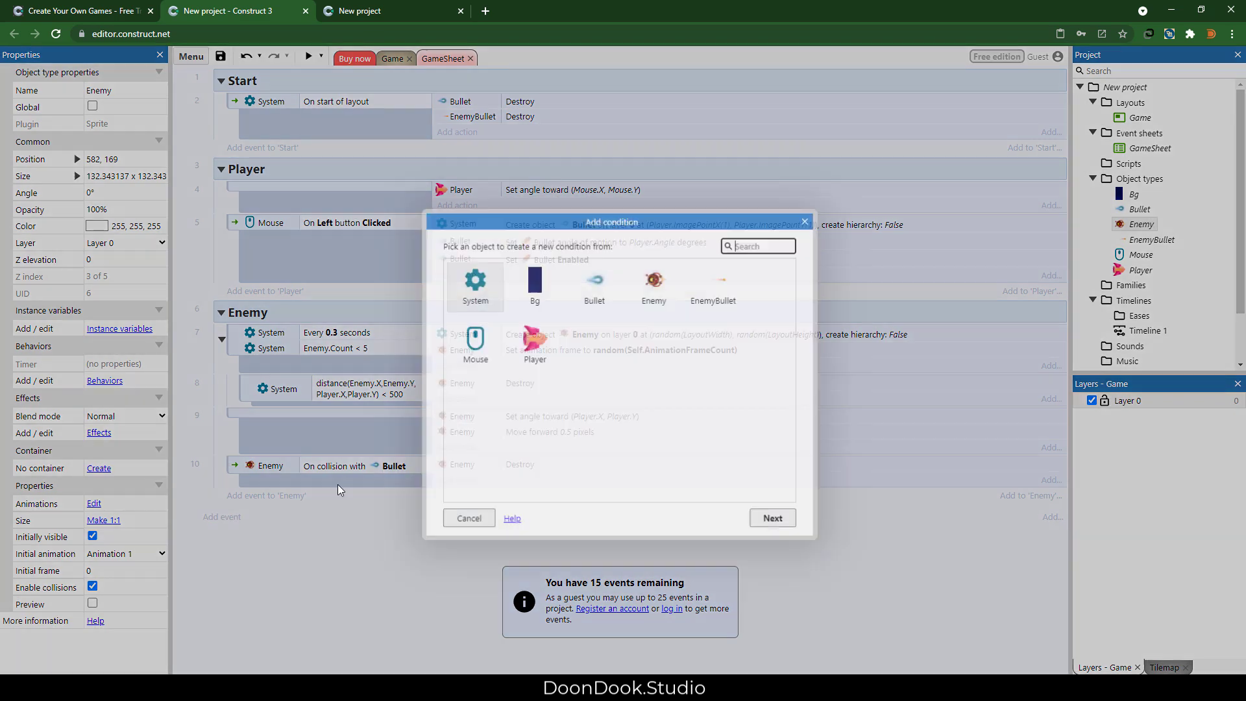
double_click(654, 286)
scroll(564, 329, down, 8)
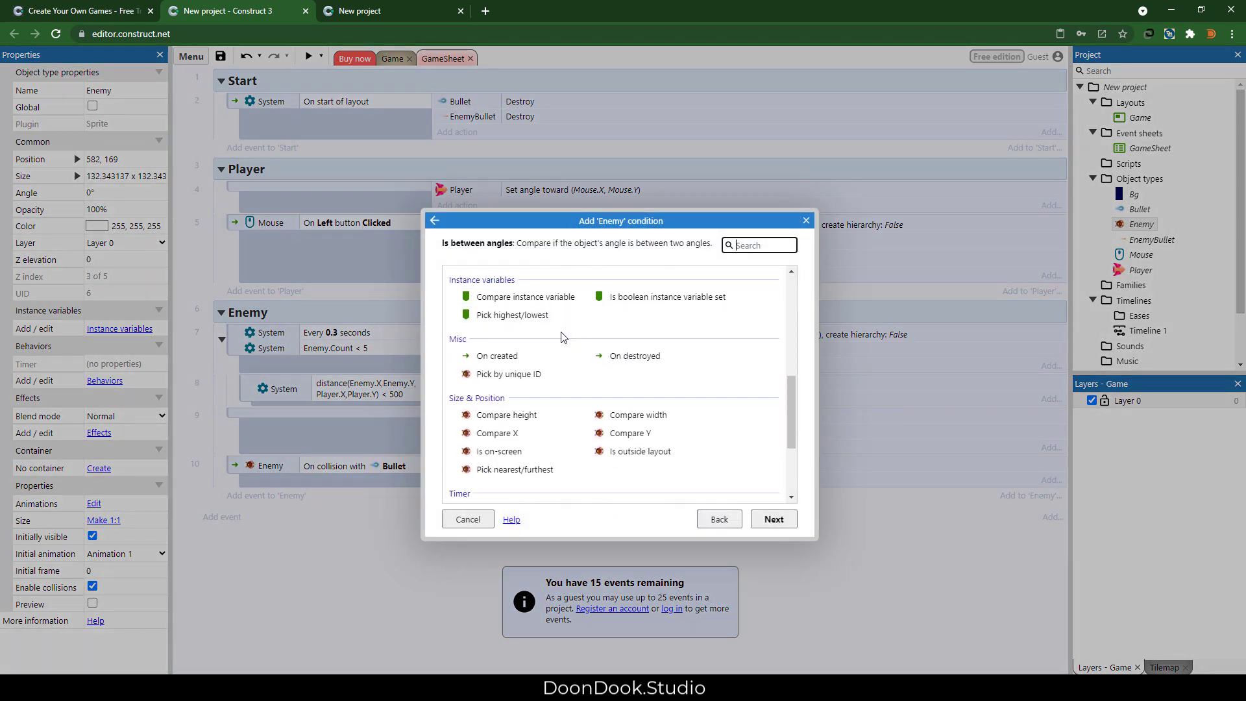
double_click(493, 399)
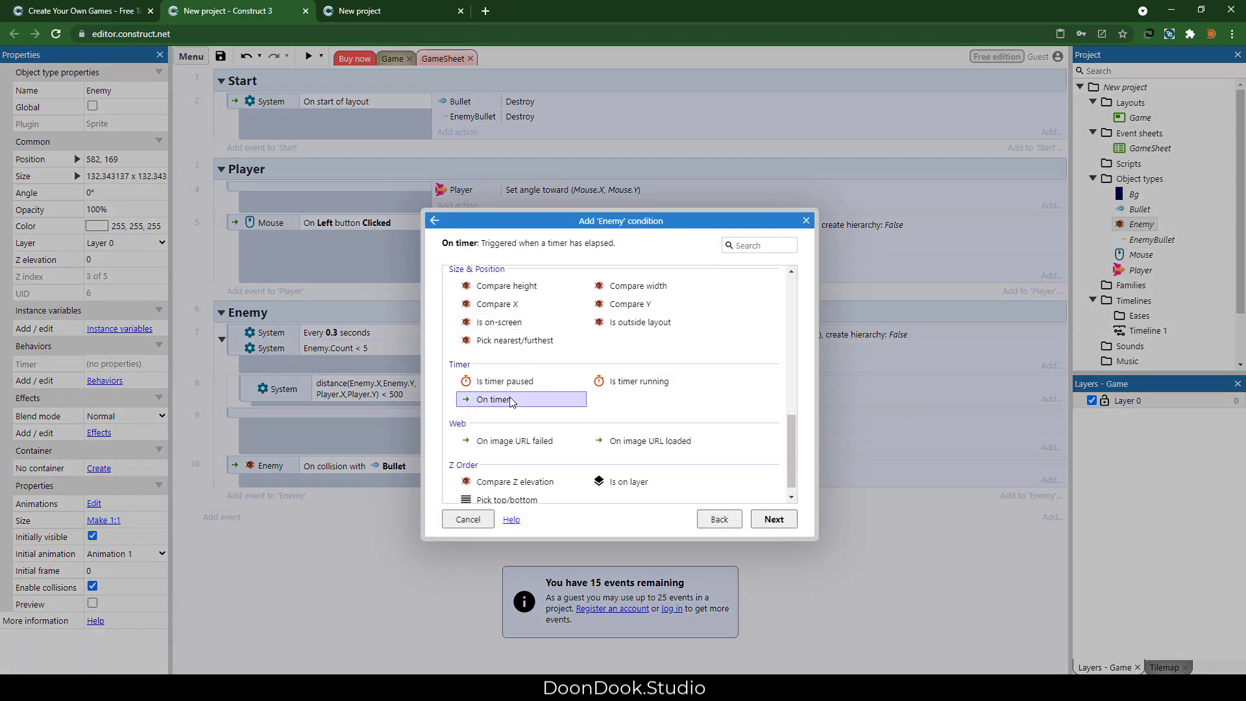
click(680, 563)
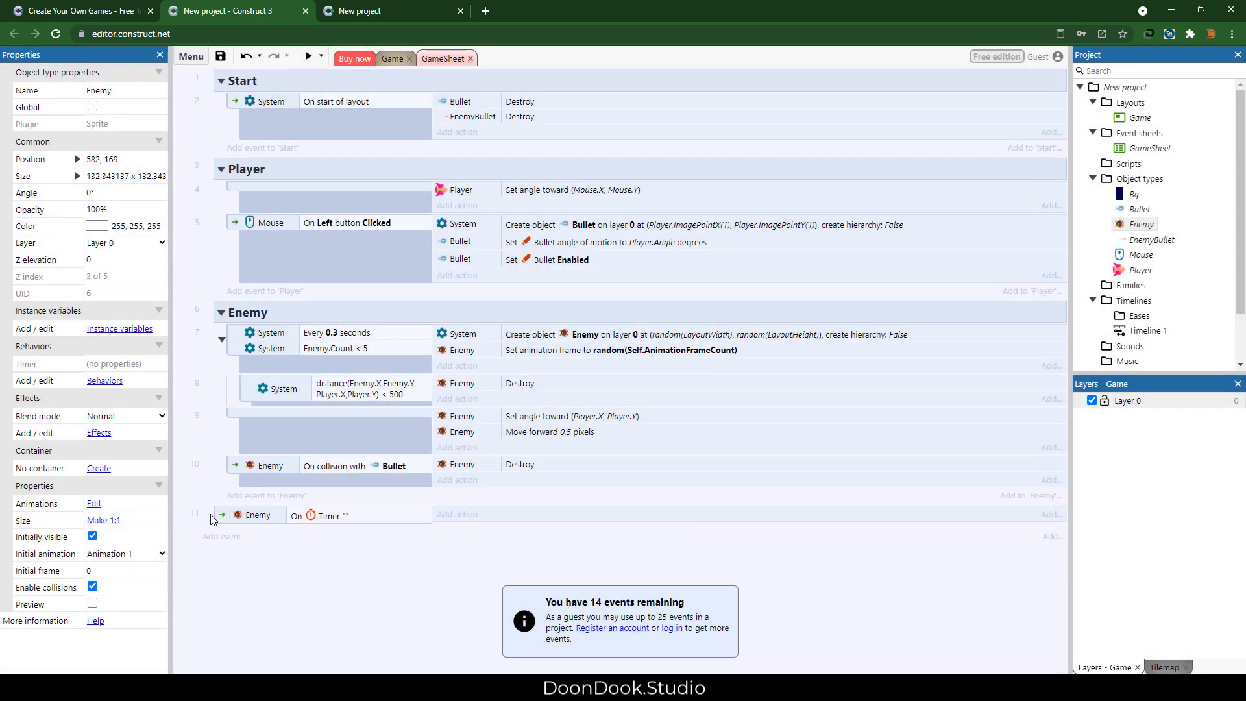
drag(212, 519, 232, 499)
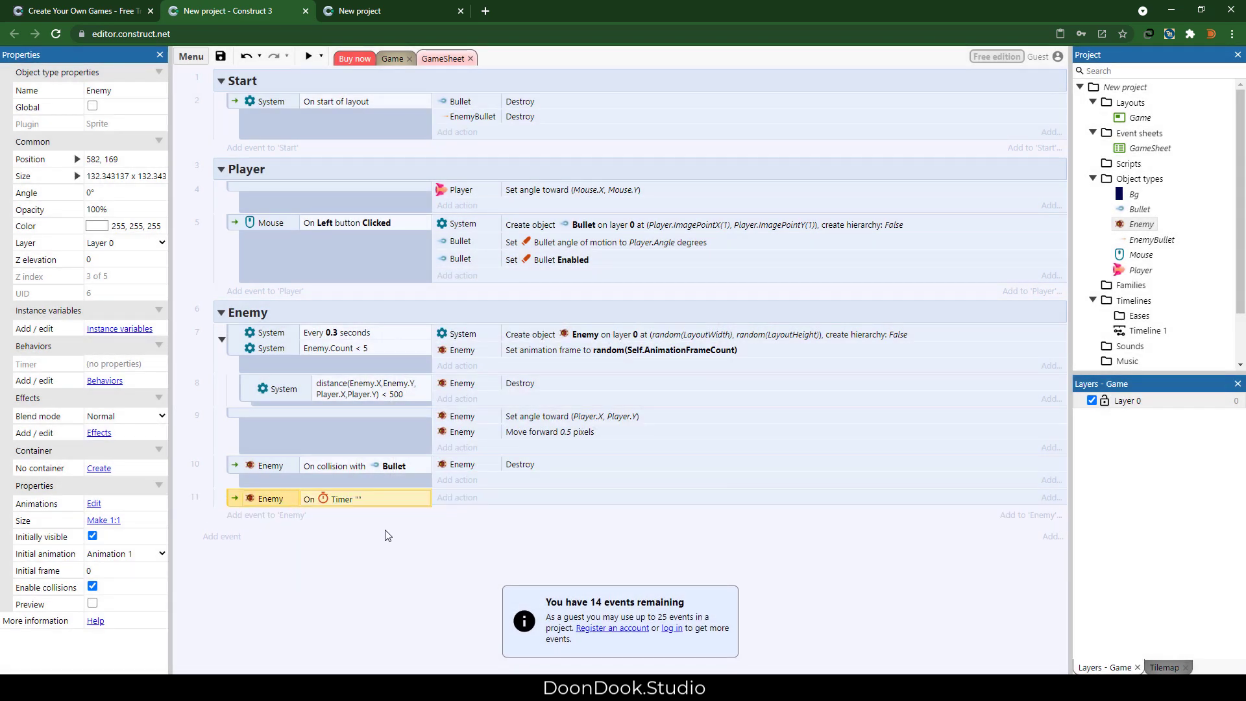
Copy the three bullet creation, angle of motion and enabling actions from the mouse click event into the Enemy On Timer event.
click(471, 499)
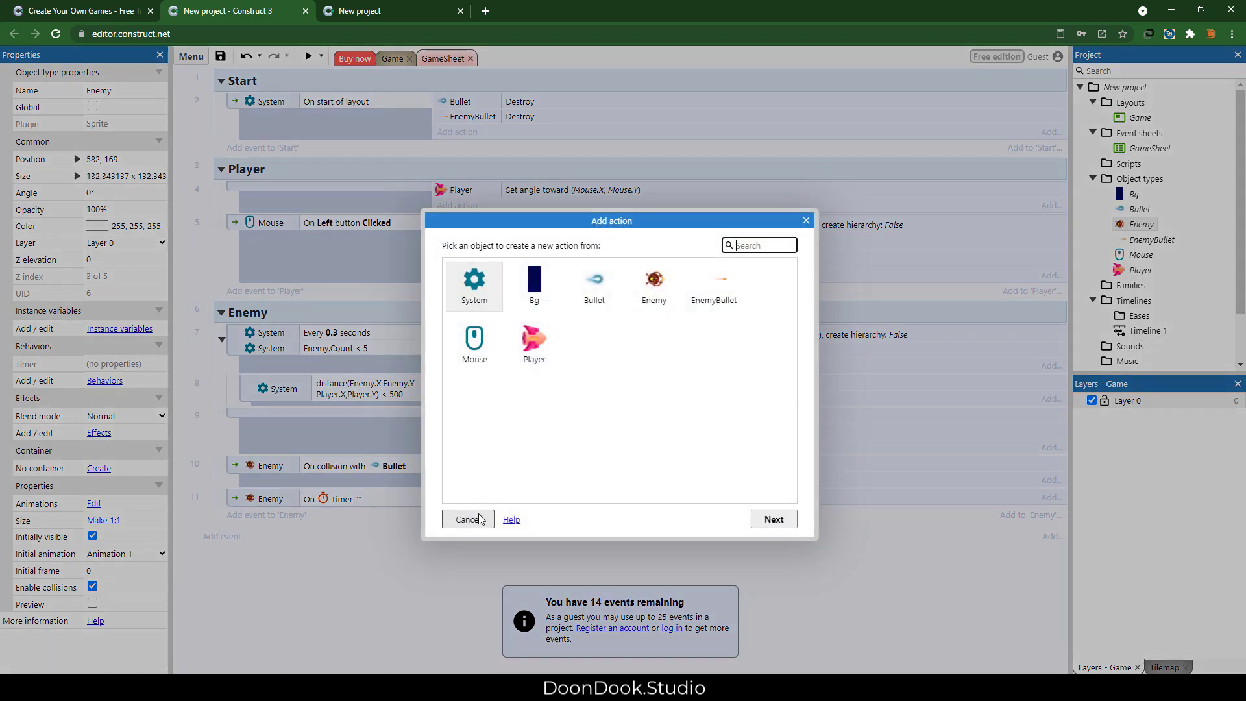
click(477, 520)
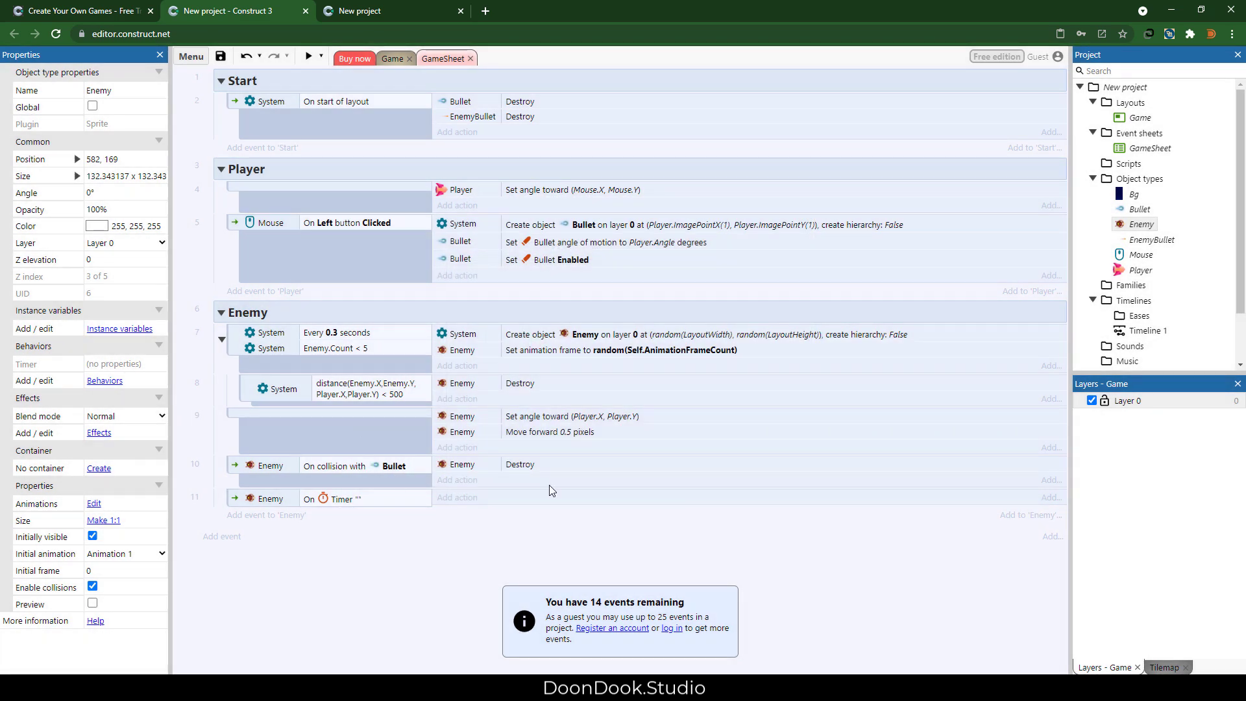
click(579, 261)
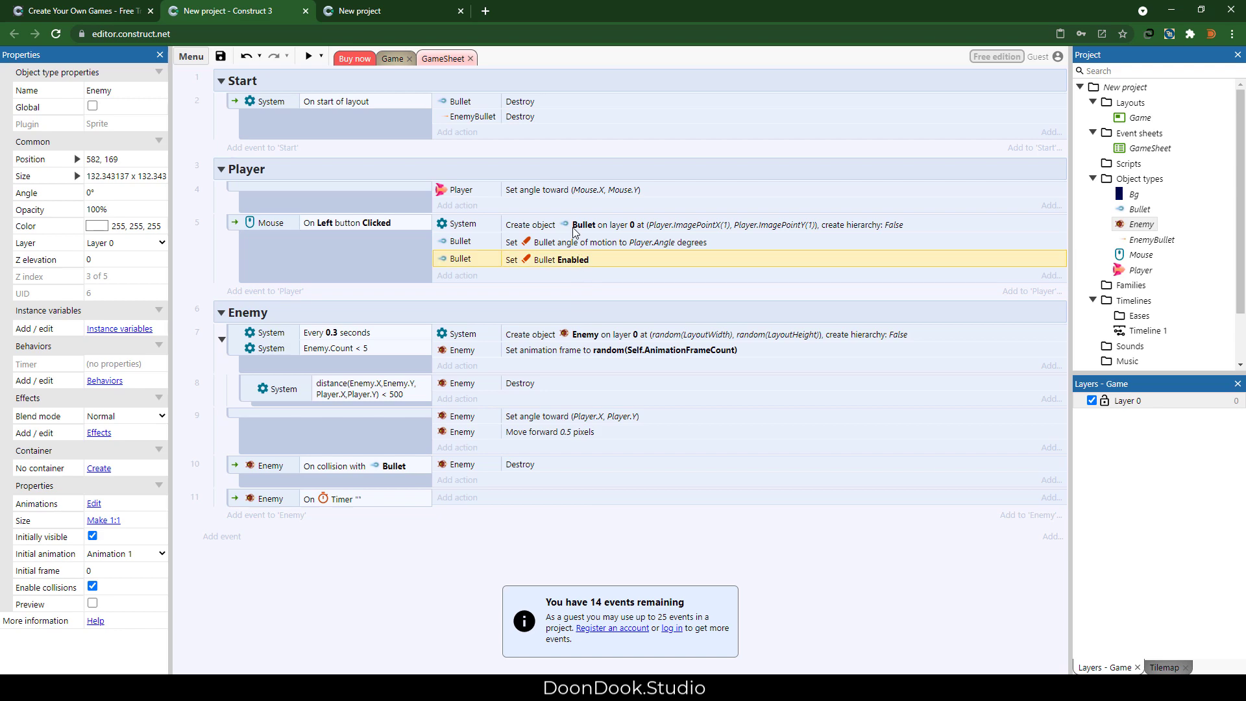
shift+click(572, 227)
key(ctrl+c)
click(425, 505)
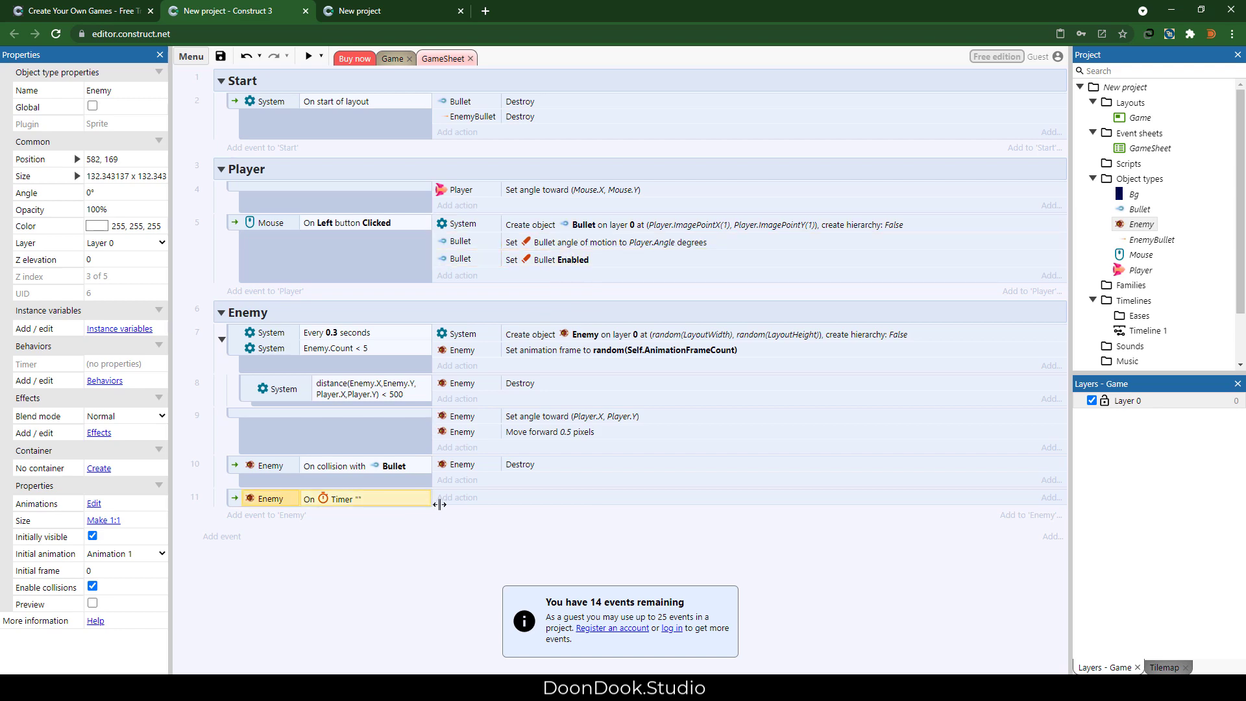
key(ctrl+v)
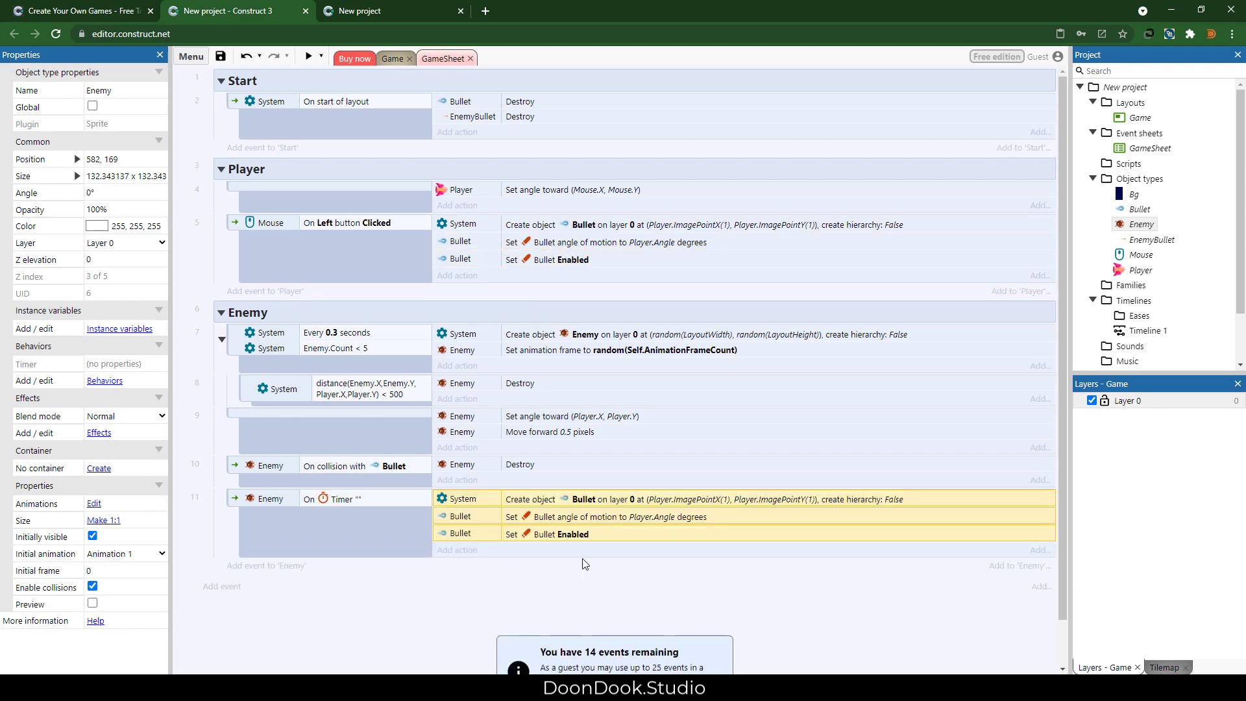
In the copied On Timer actions, replace the Bullet object with EnemyBullet and the Player object with Enemy.
right_click(585, 564)
click(560, 452)
double_click(542, 313)
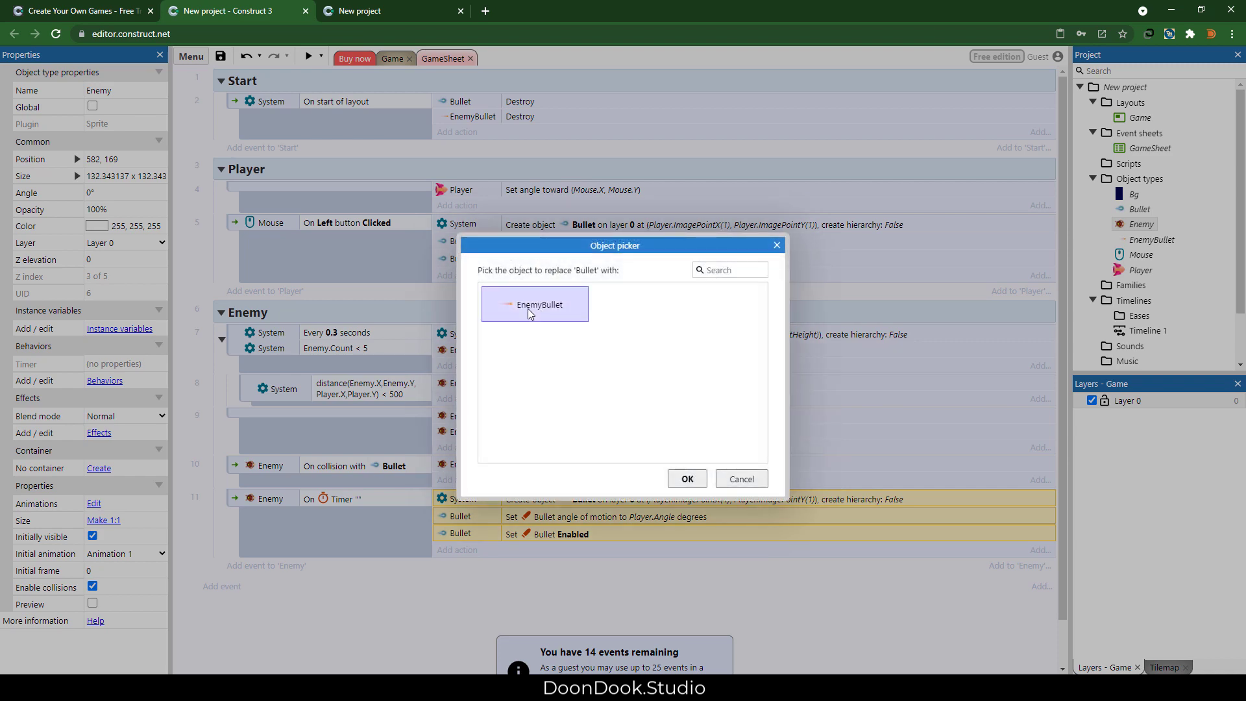
double_click(530, 314)
key(Return)
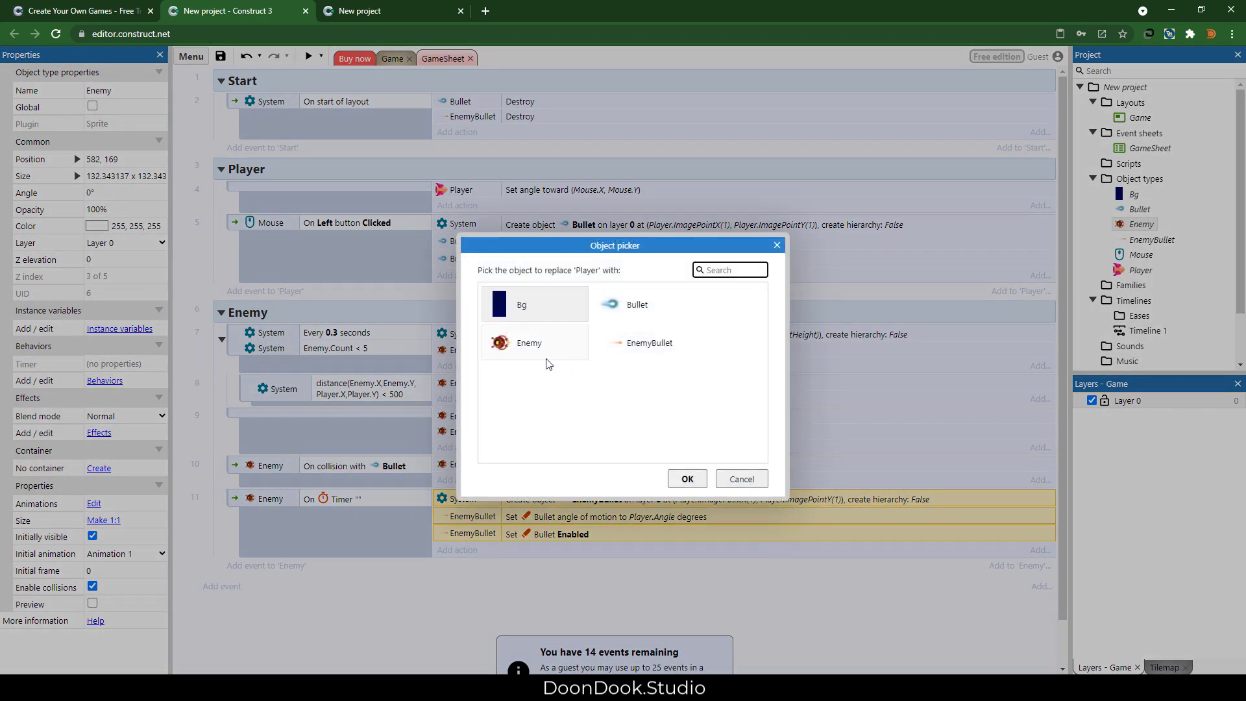
click(529, 342)
key(Return)
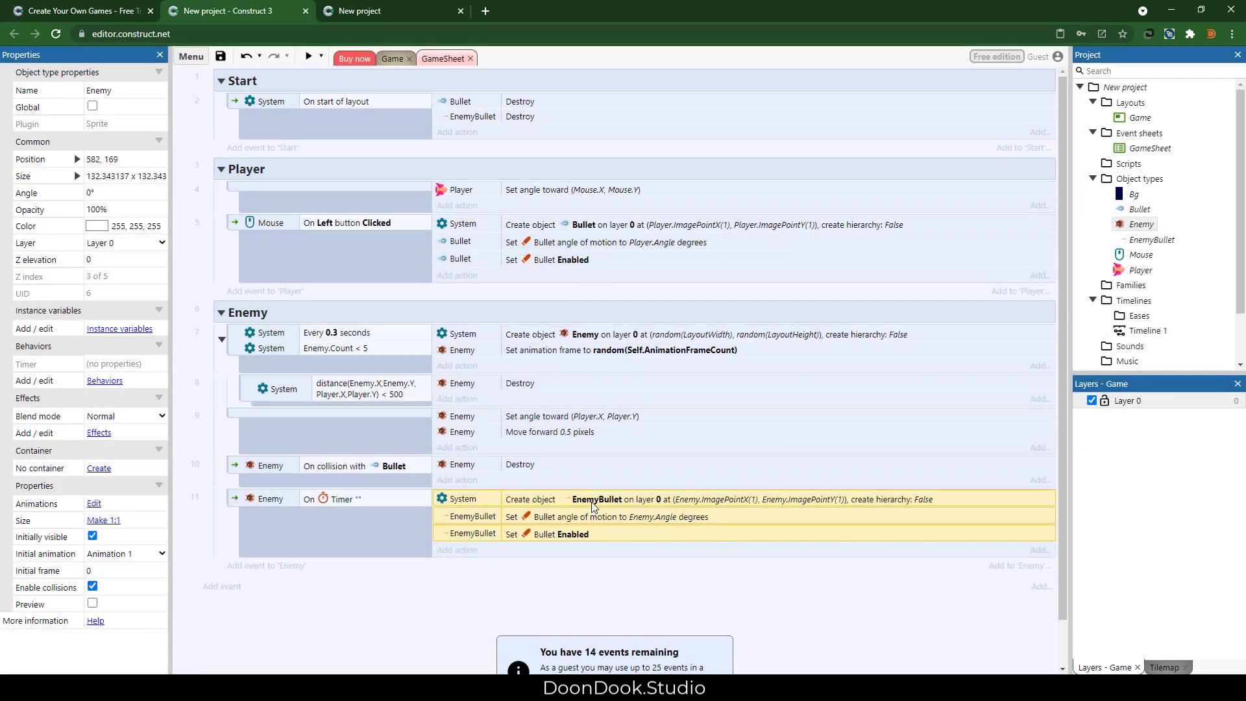
click(498, 604)
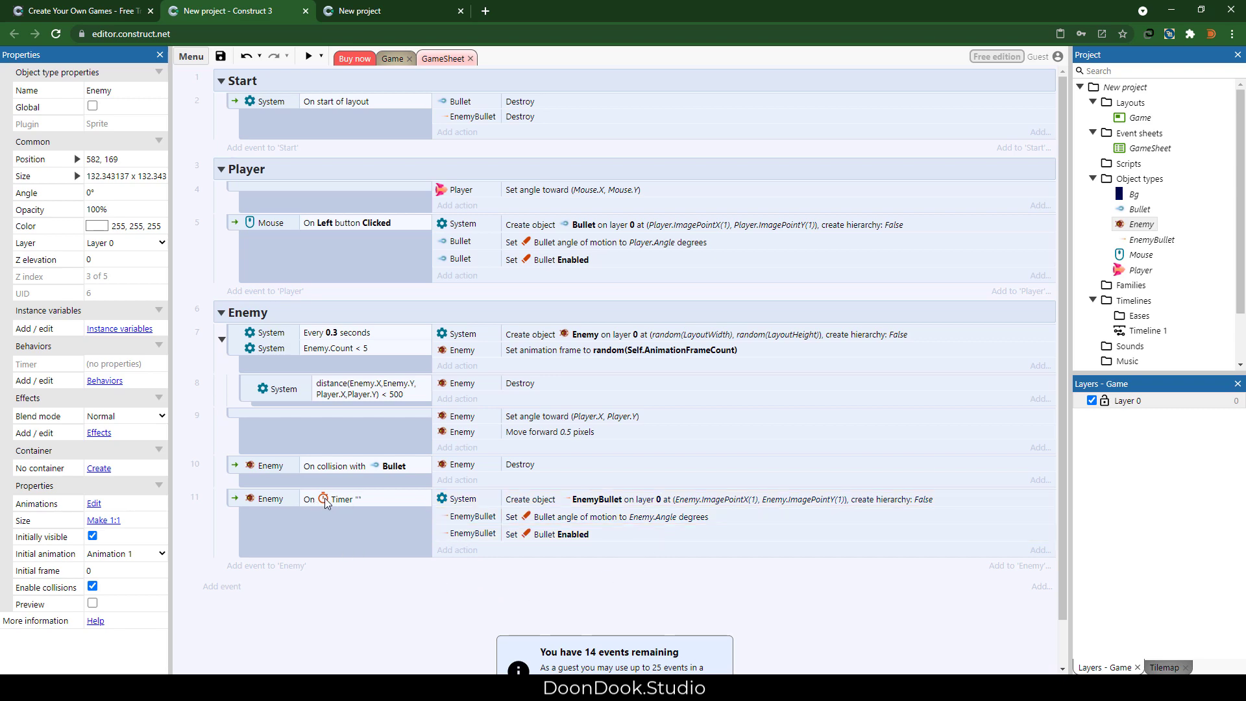
Add an Enemy Start timer action to the spawn event with duration 4, type Regular and an empty tag.
click(470, 367)
double_click(653, 279)
scroll(595, 335, down, 5)
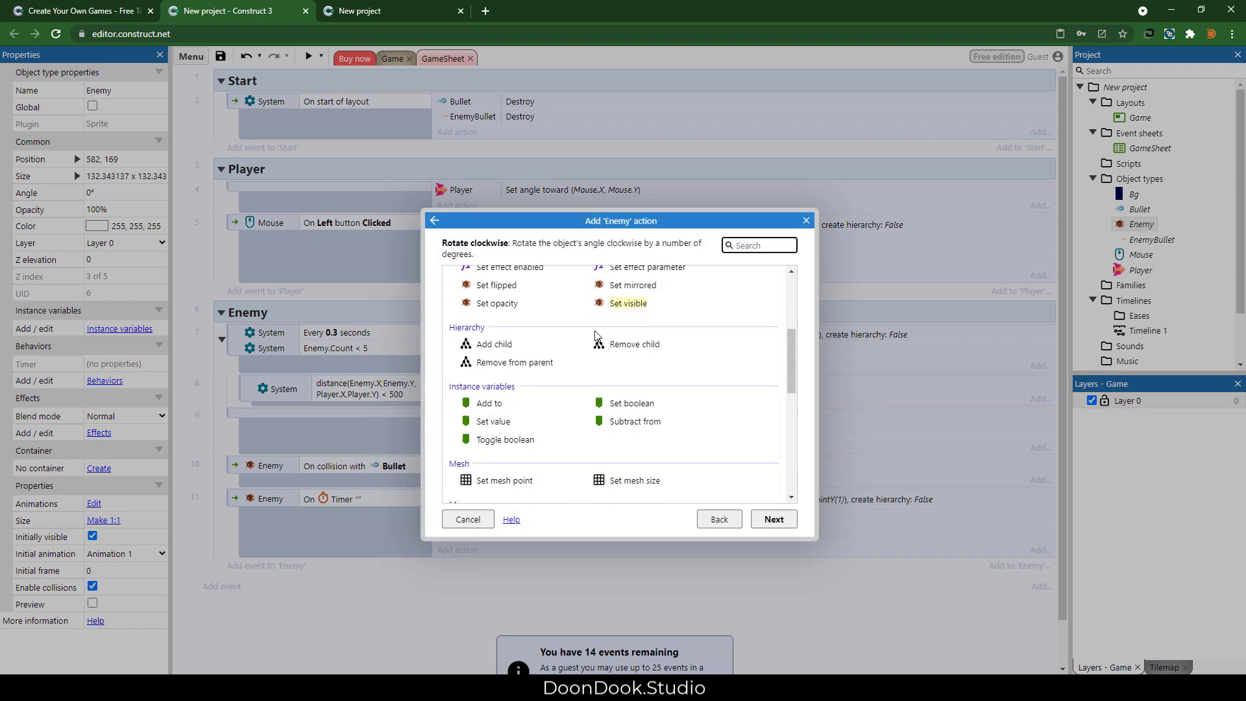
scroll(596, 335, down, 5)
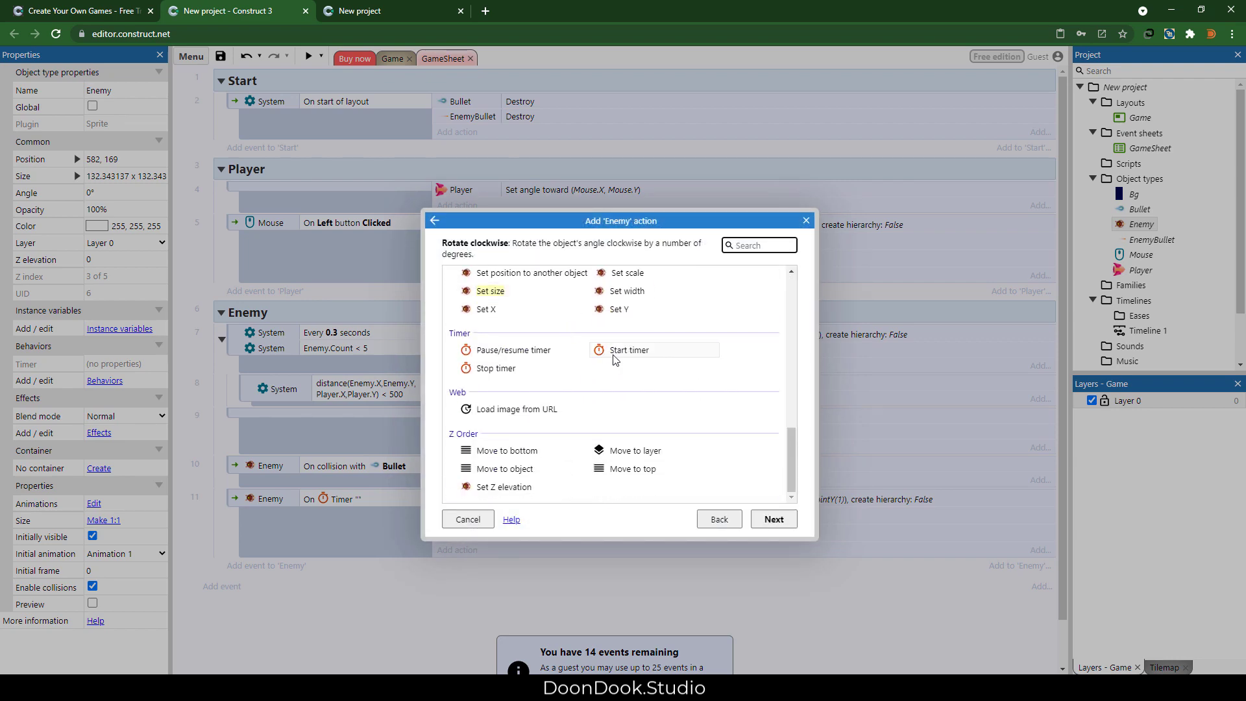
double_click(646, 353)
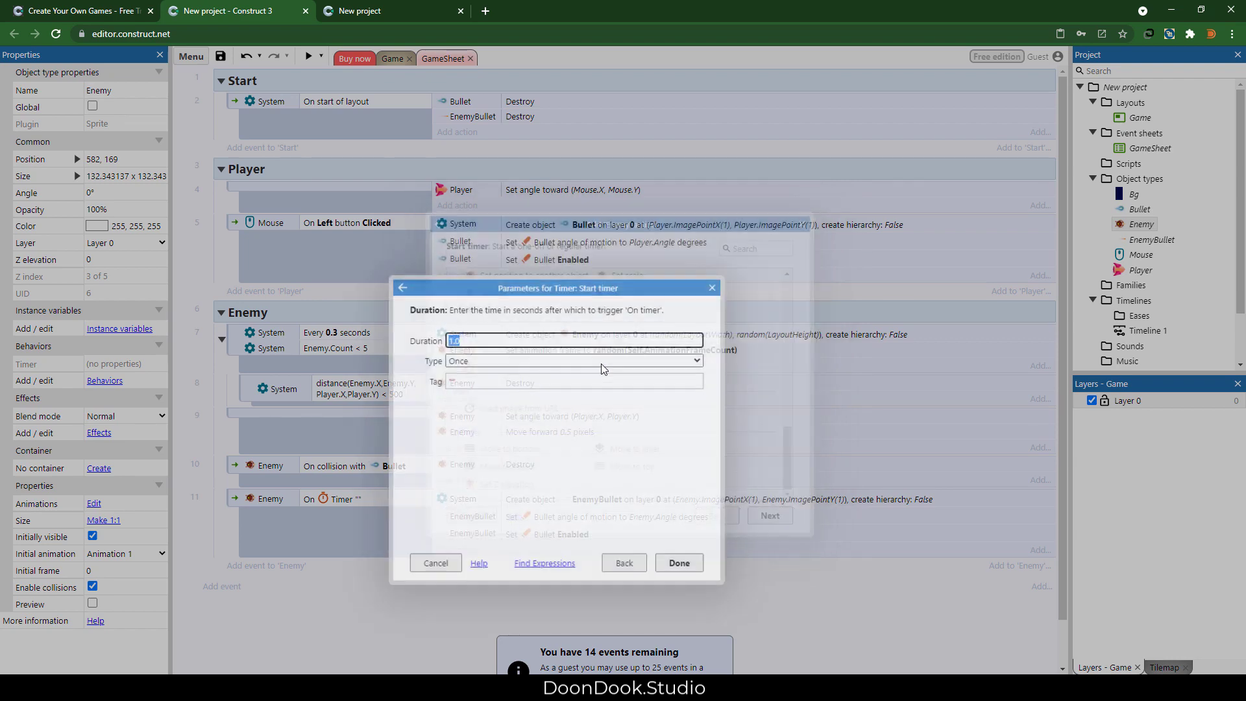
text(4)
click(472, 361)
click(463, 385)
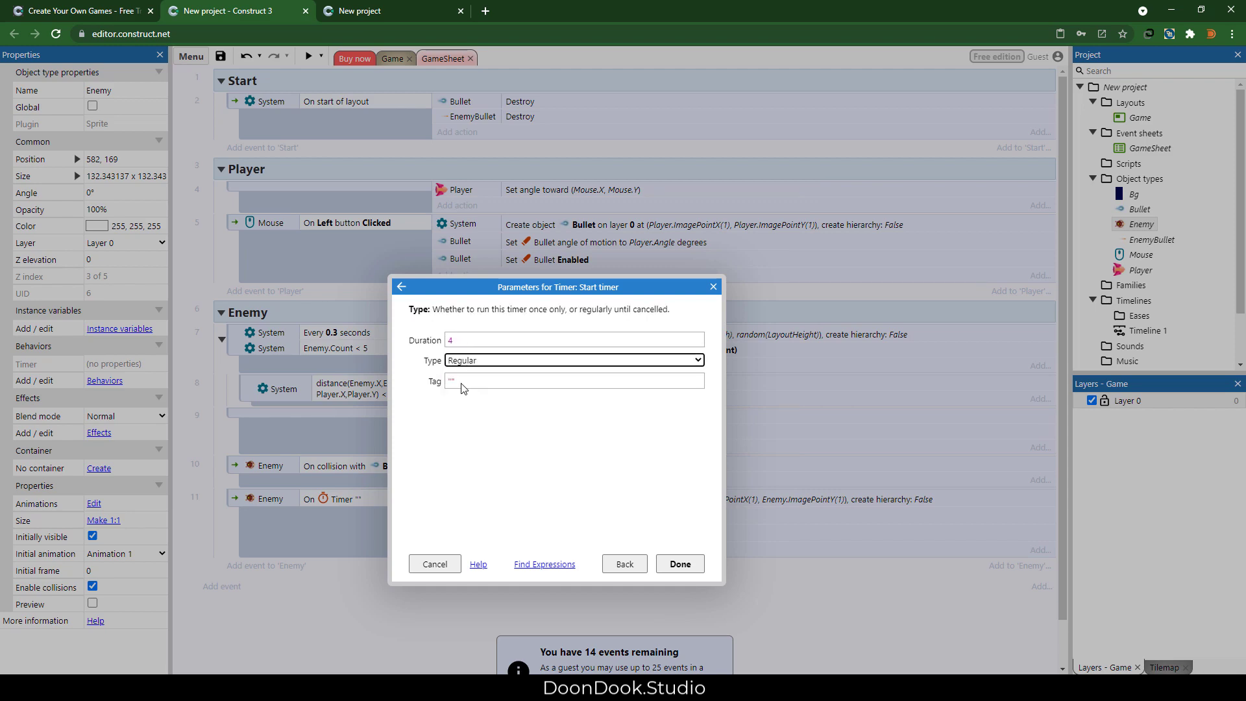
key(Return)
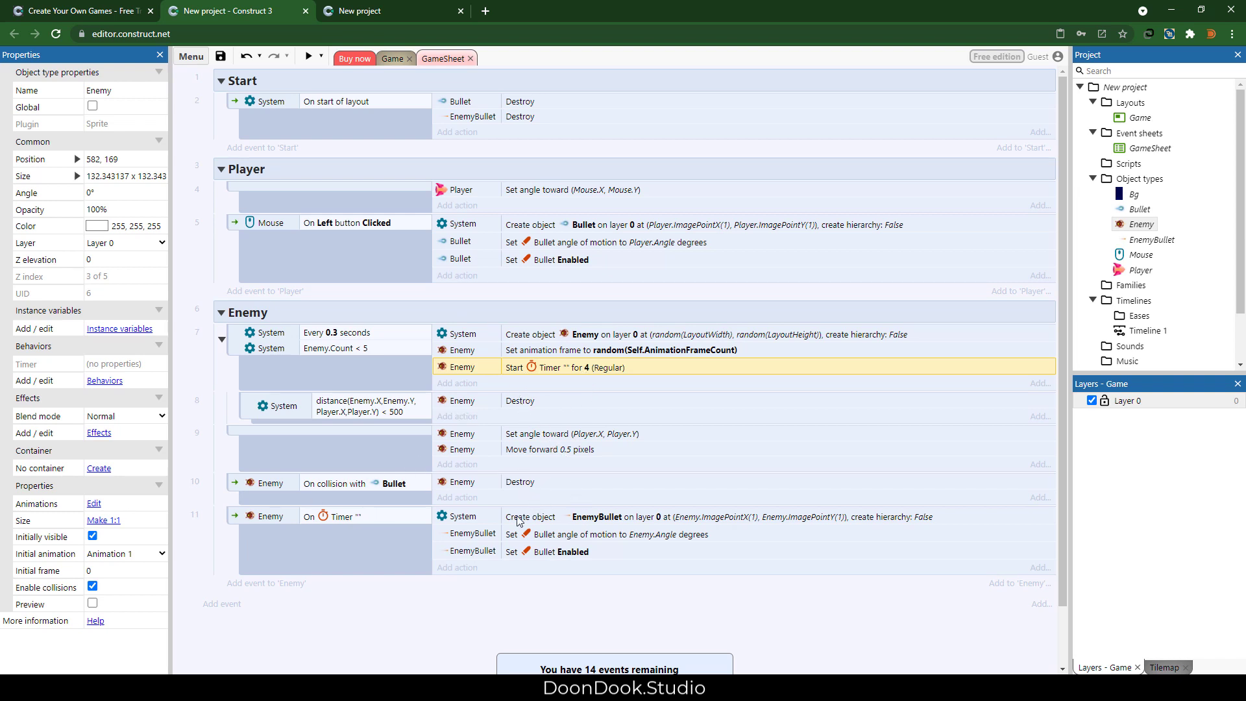
Preview the game to check that enemies fire bullets, and return to the editor.
scroll(590, 506, down, 1)
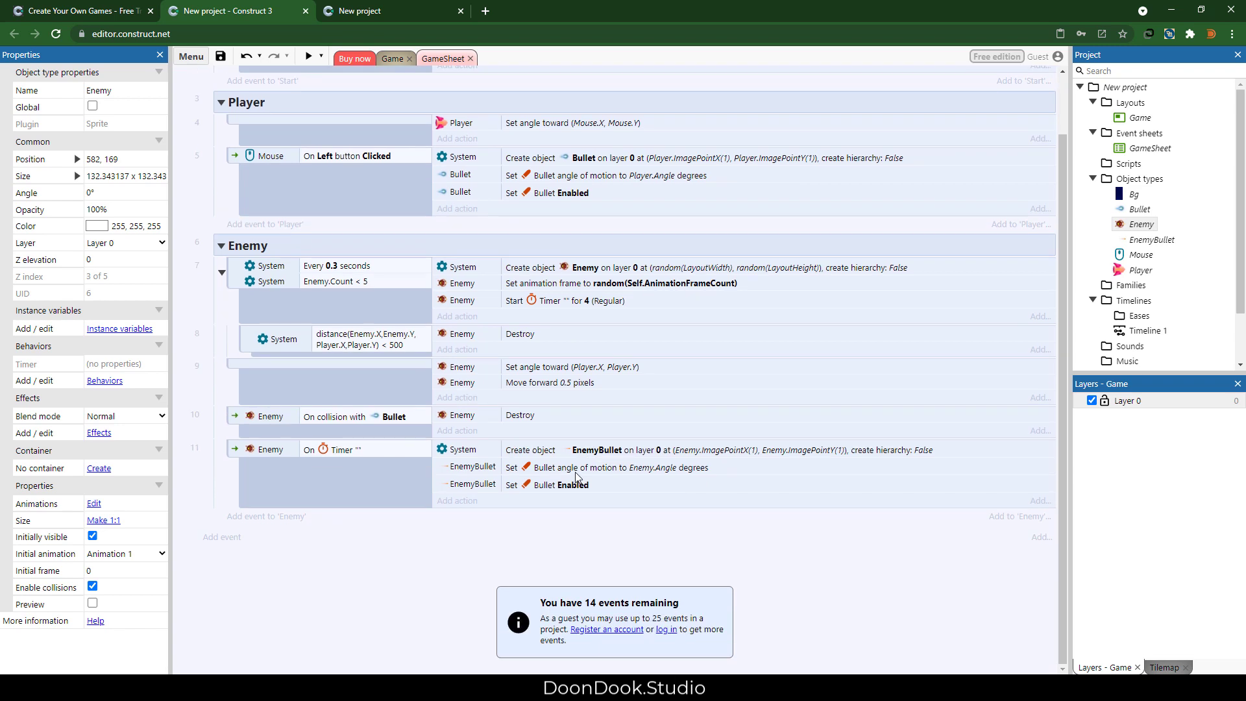
scroll(570, 472, up, 1)
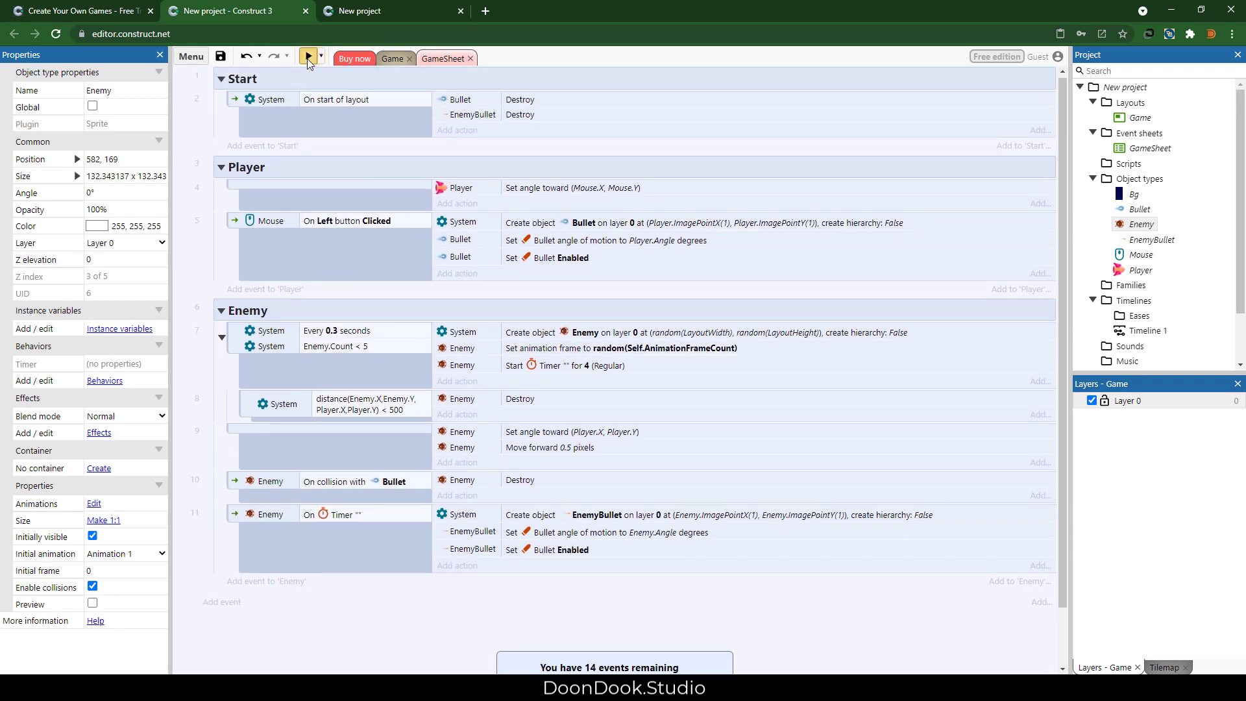
click(308, 56)
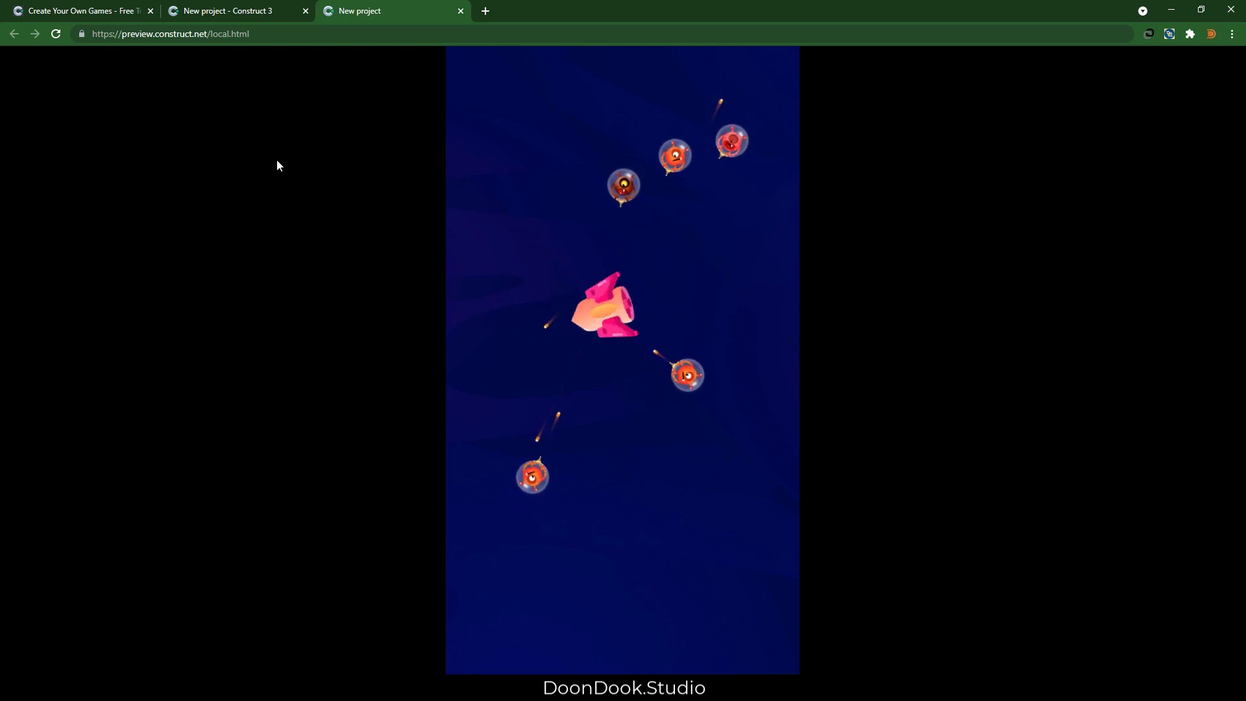
click(277, 7)
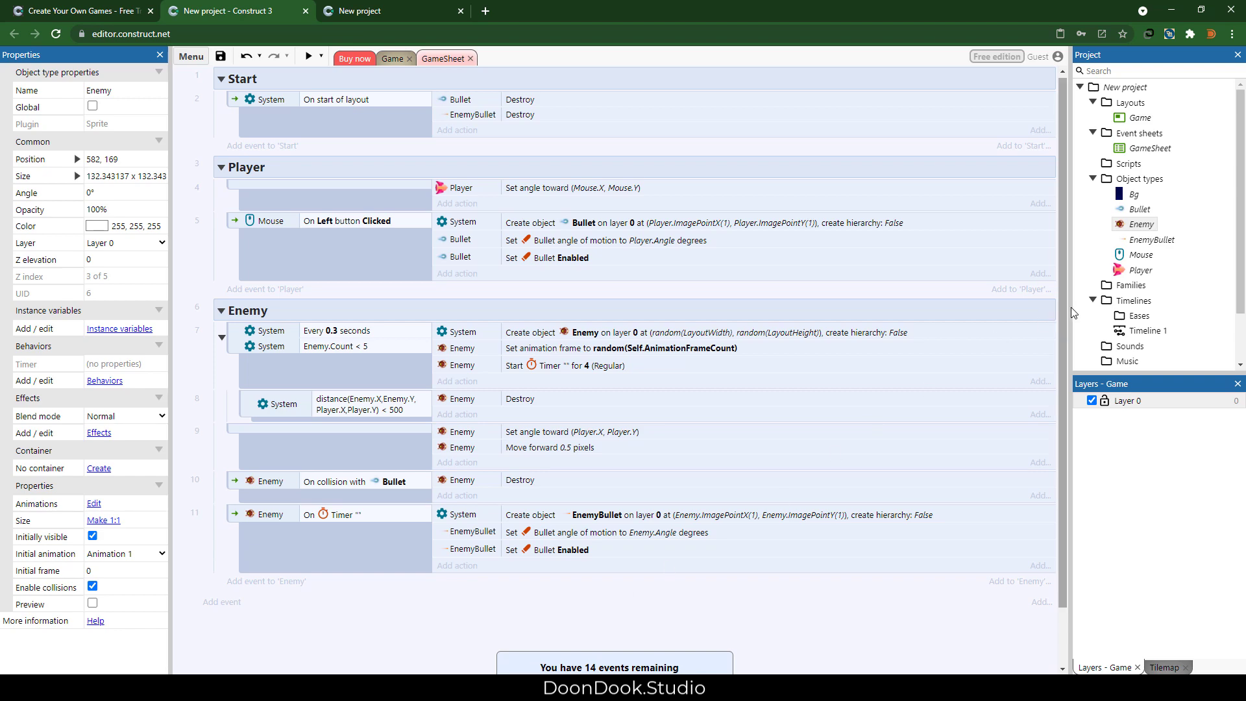
Add the Flash behavior to the Player object.
click(1139, 270)
scroll(117, 457, down, 1)
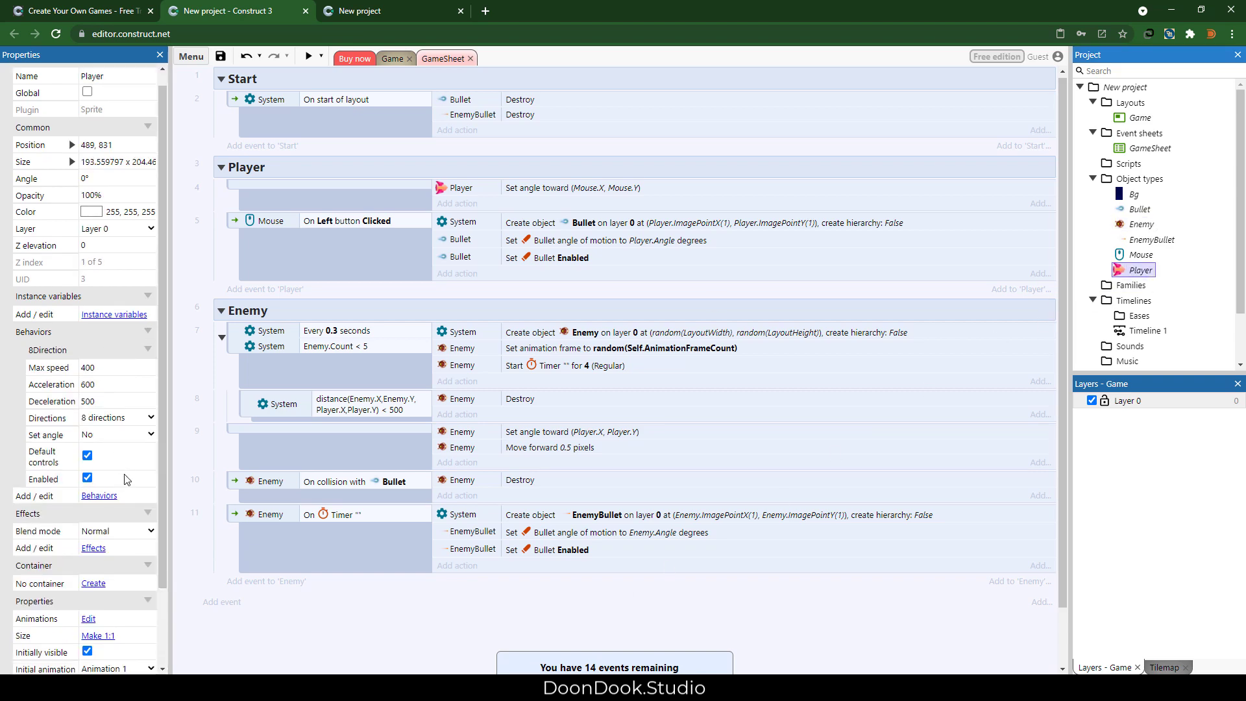
click(99, 445)
click(615, 350)
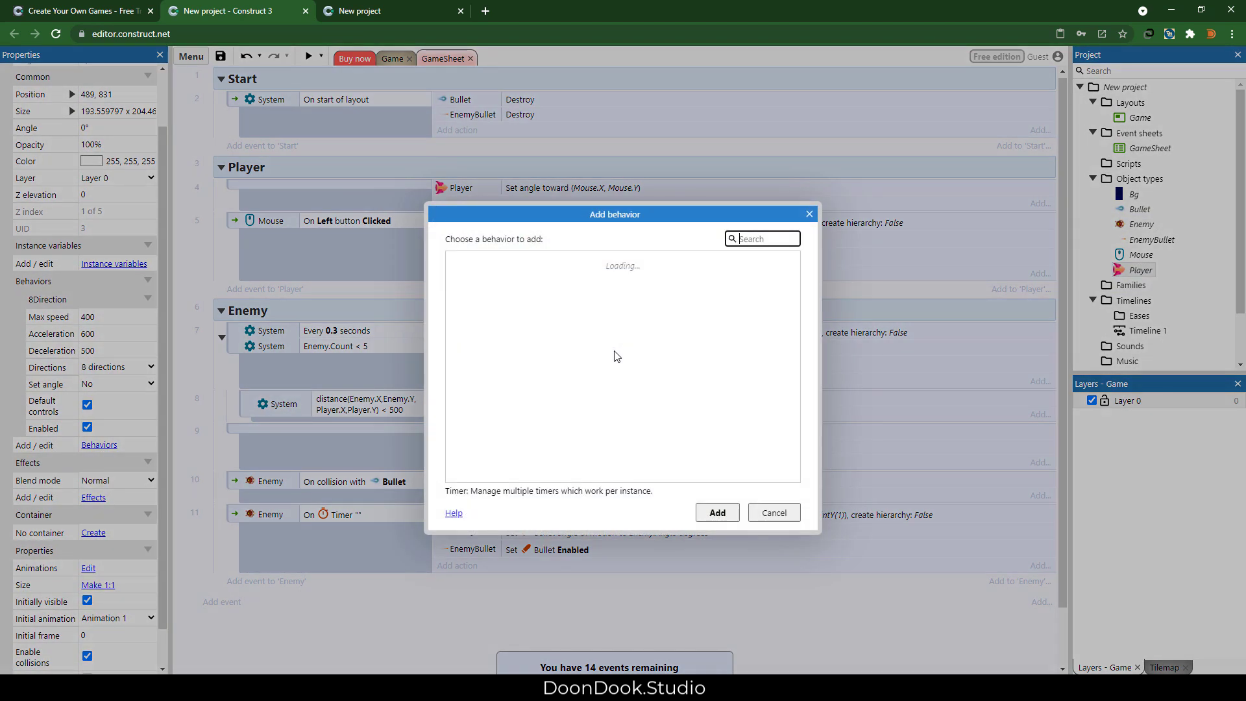
text(fla)
key(Return)
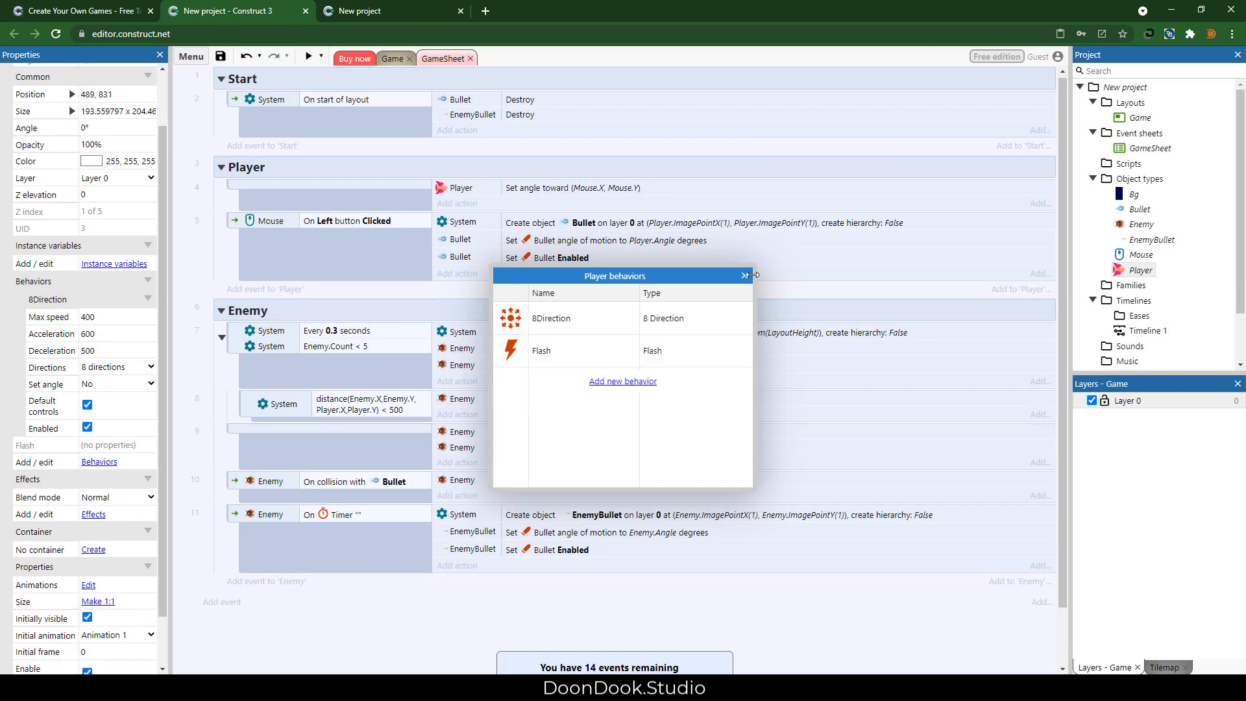
click(745, 275)
Add an event in the Player group that triggers when Player collides with EnemyBullet.
scroll(470, 496, down, 1)
scroll(365, 357, up, 1)
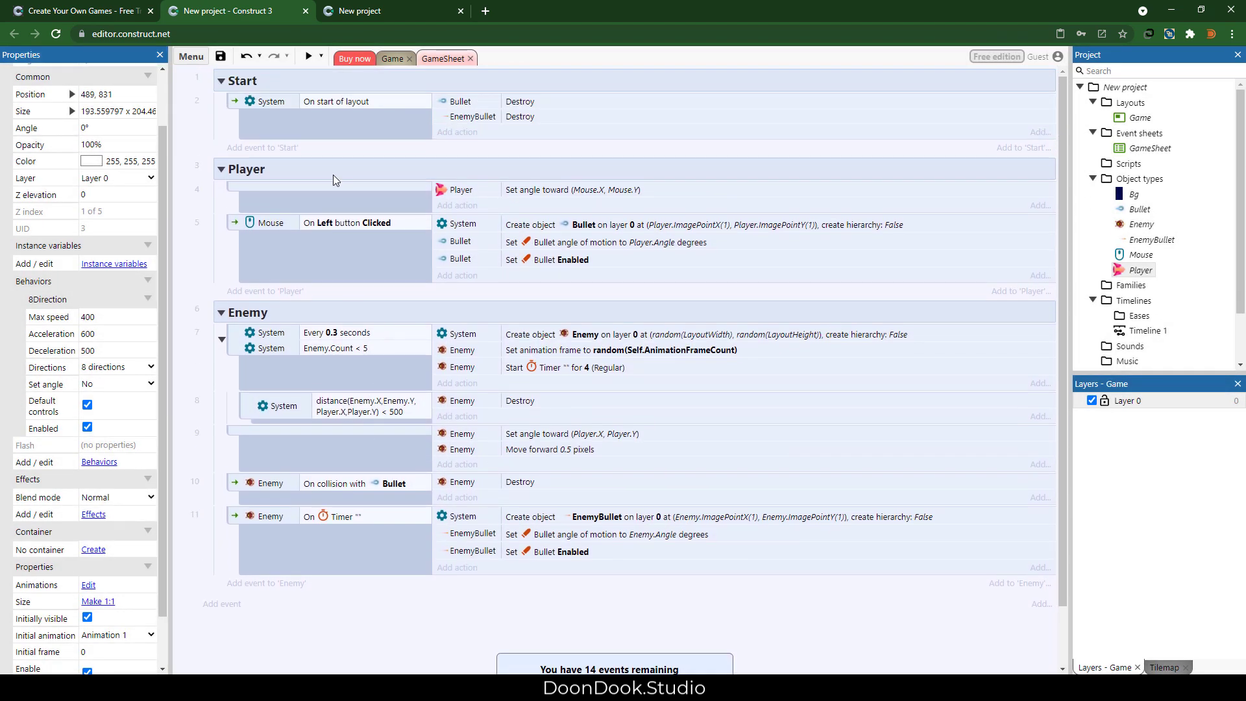
click(334, 166)
key(b)
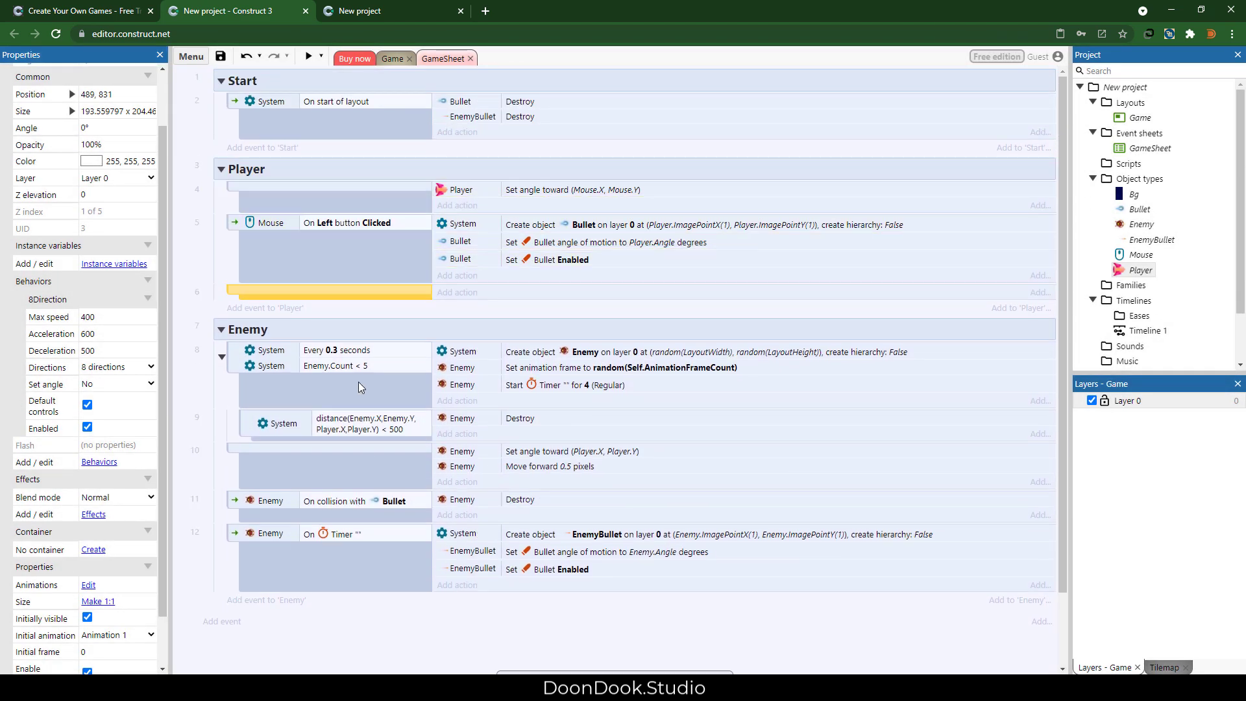
double_click(343, 294)
double_click(532, 339)
double_click(668, 433)
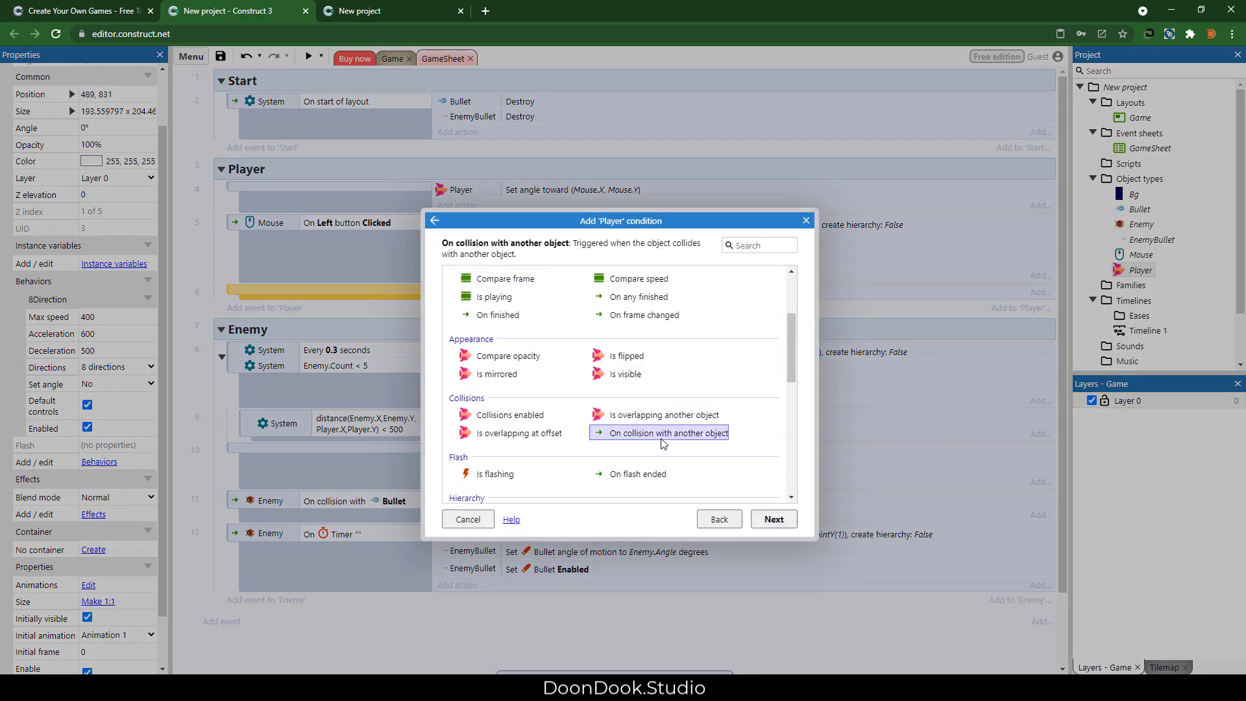
click(626, 344)
click(647, 344)
click(687, 478)
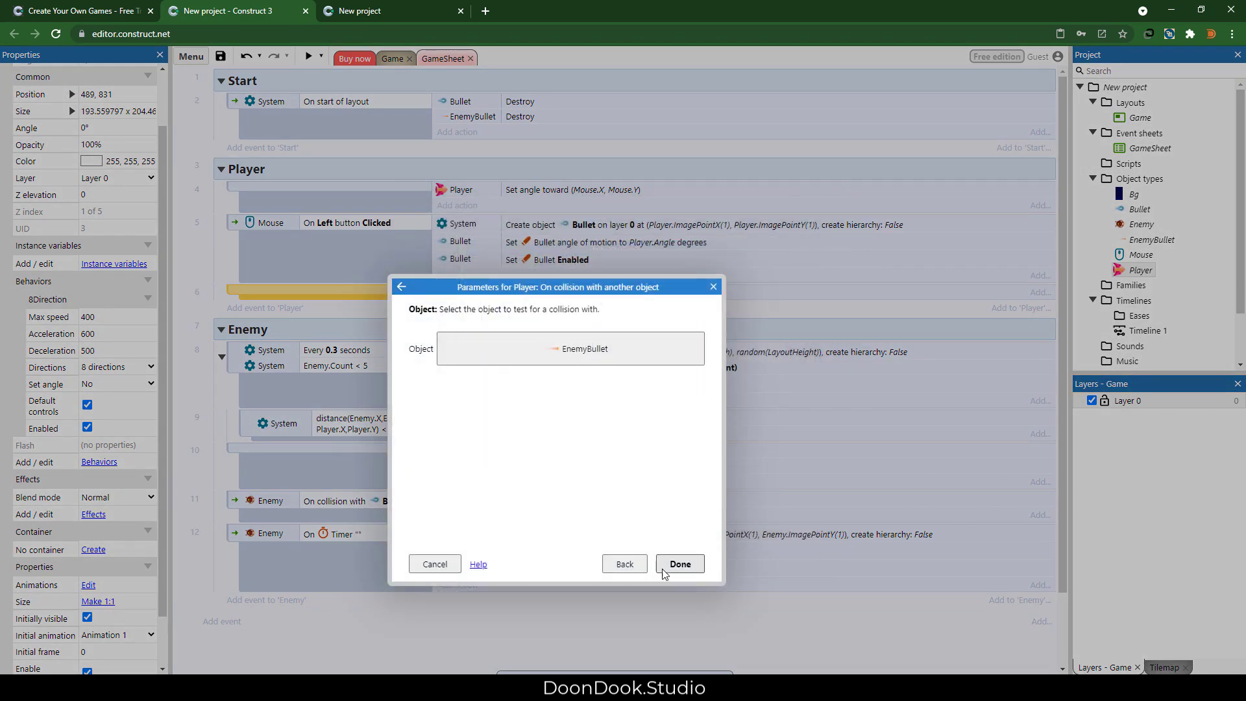
click(678, 563)
Add an action to the Player collision event that destroys EnemyBullet.
click(457, 294)
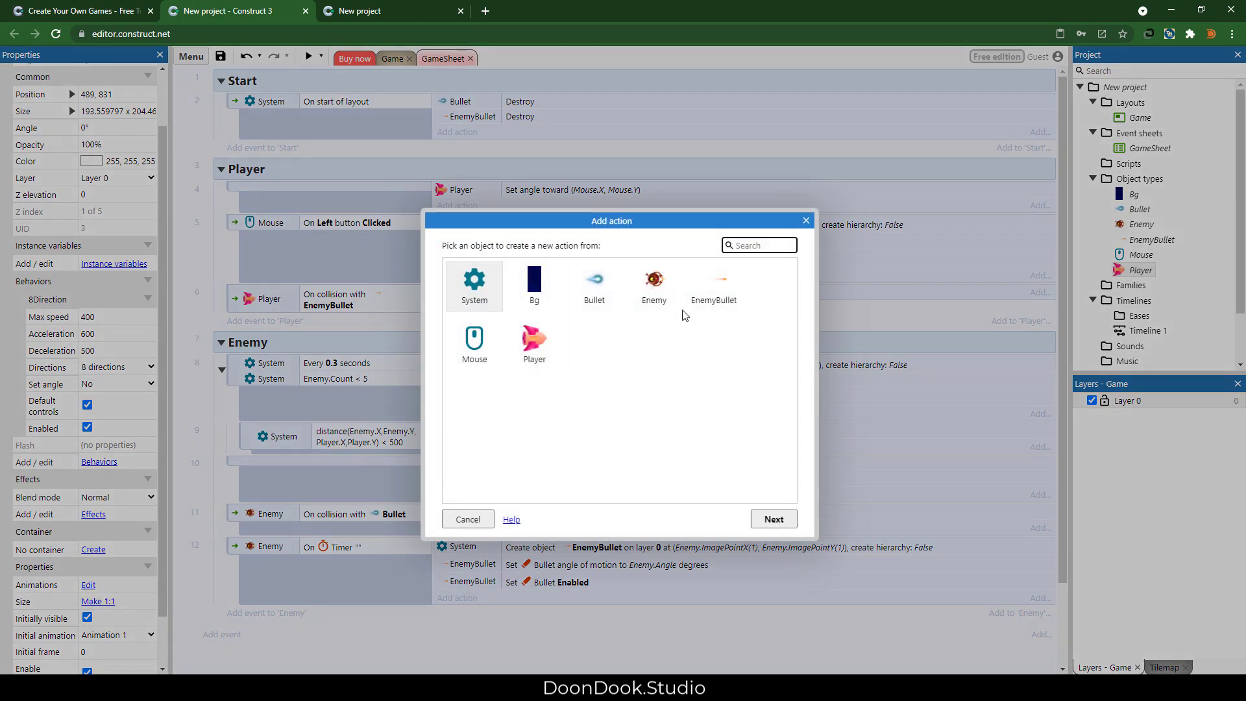
double_click(714, 286)
text(des)
click(488, 330)
double_click(488, 330)
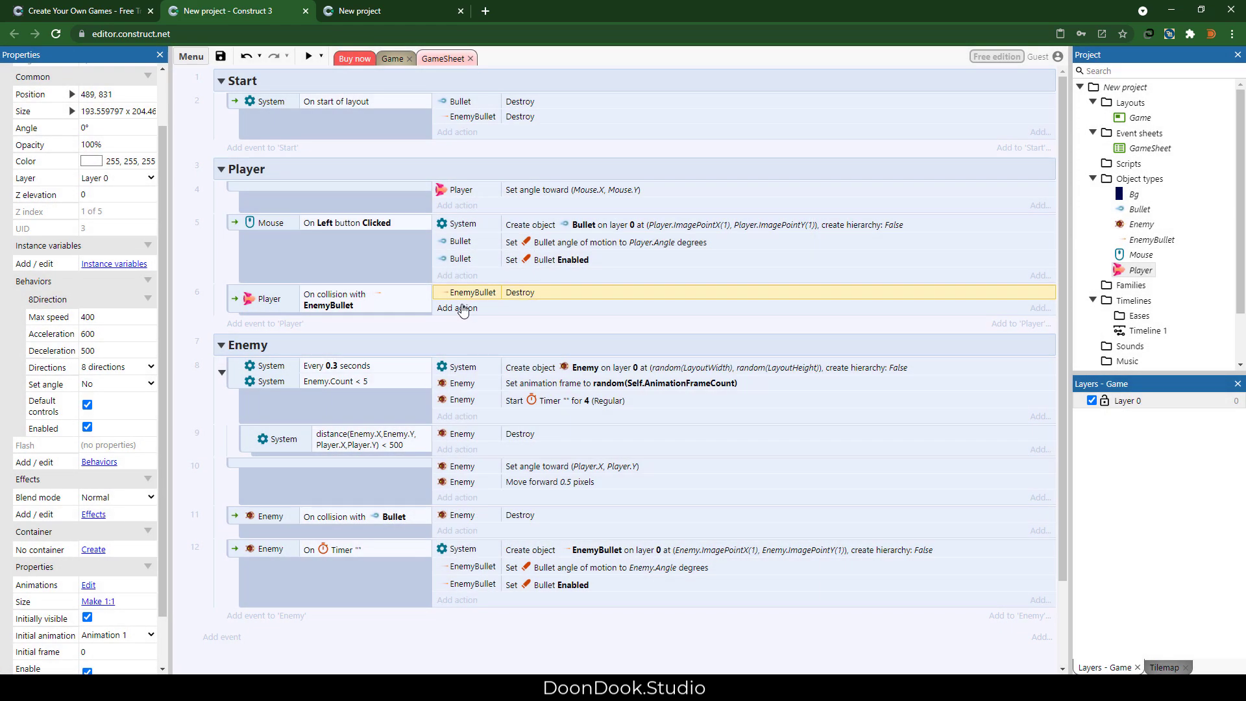
Add a Player Flash action to the collision event with 0.1 on, 0.1 off and a duration of 0.5 seconds.
click(465, 307)
double_click(526, 410)
scroll(537, 341, down, 5)
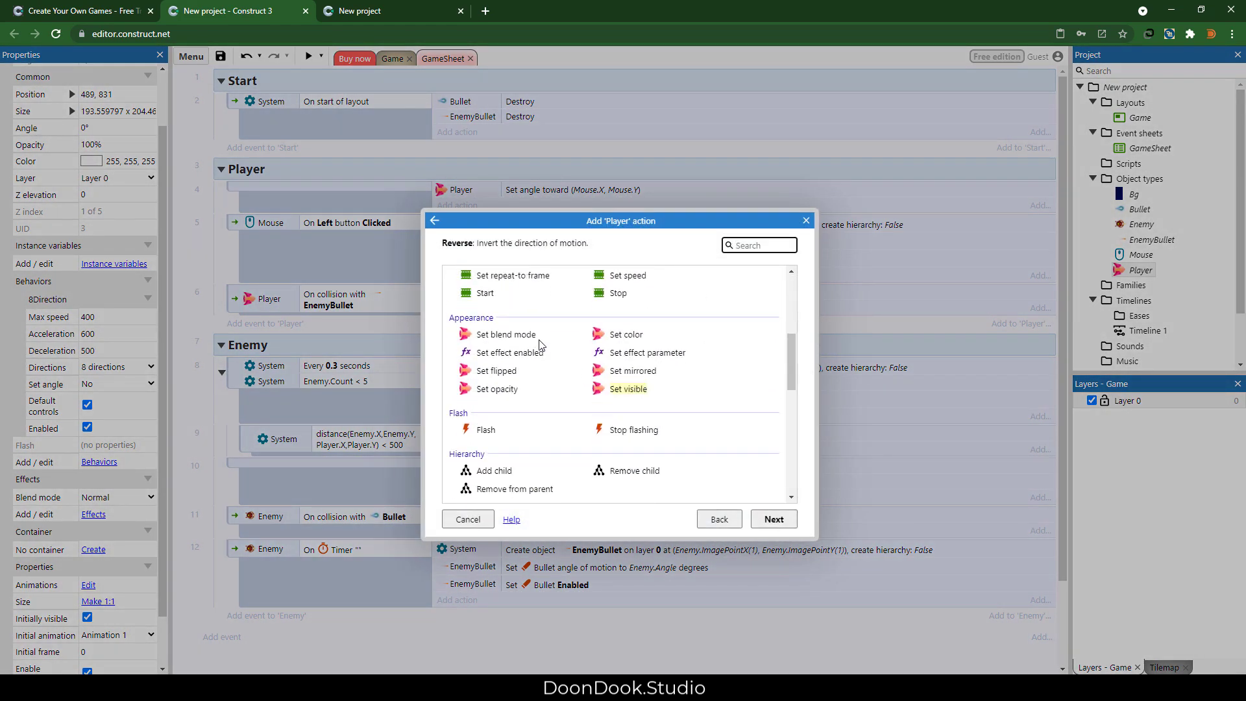
double_click(501, 349)
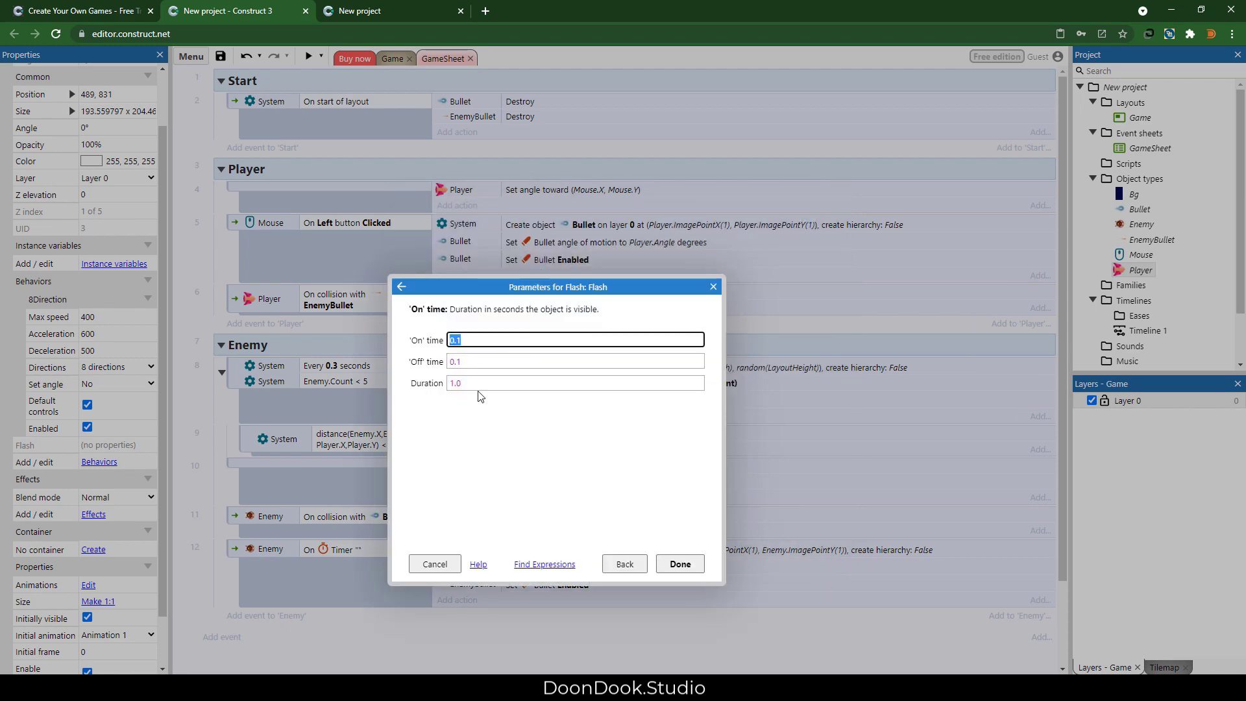
double_click(479, 382)
text(0.5)
key(Return)
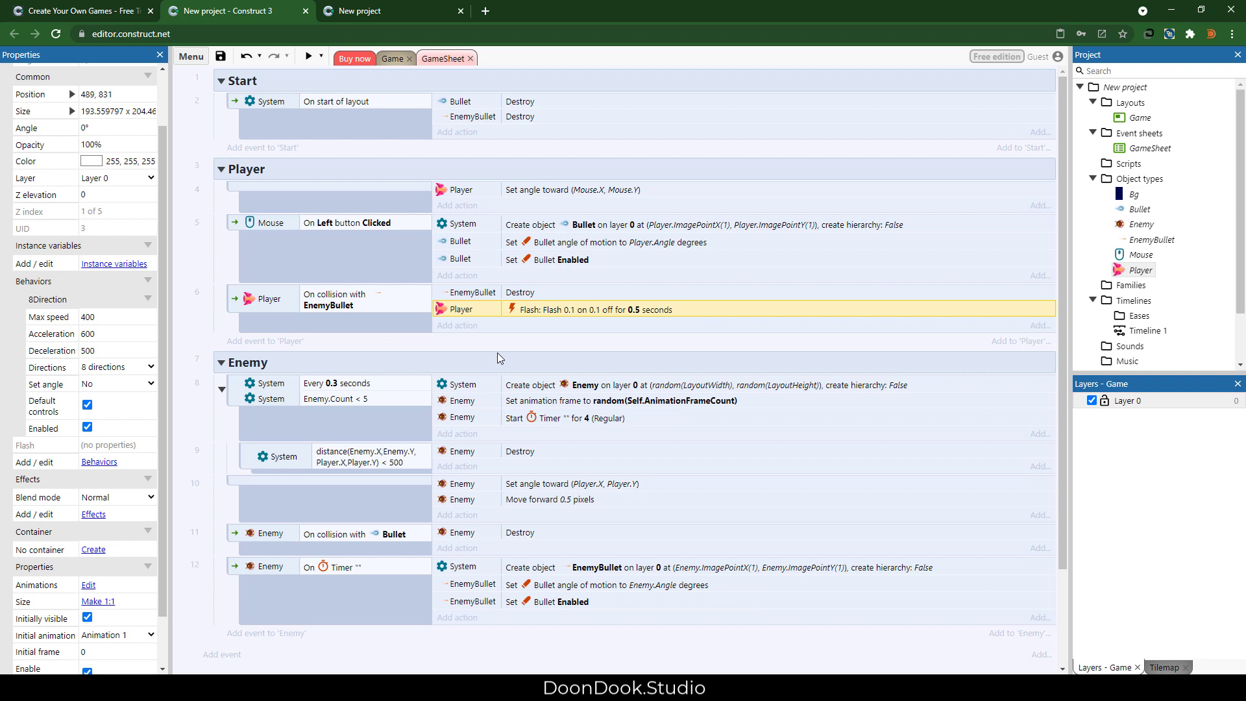
right_click(188, 240)
click(225, 134)
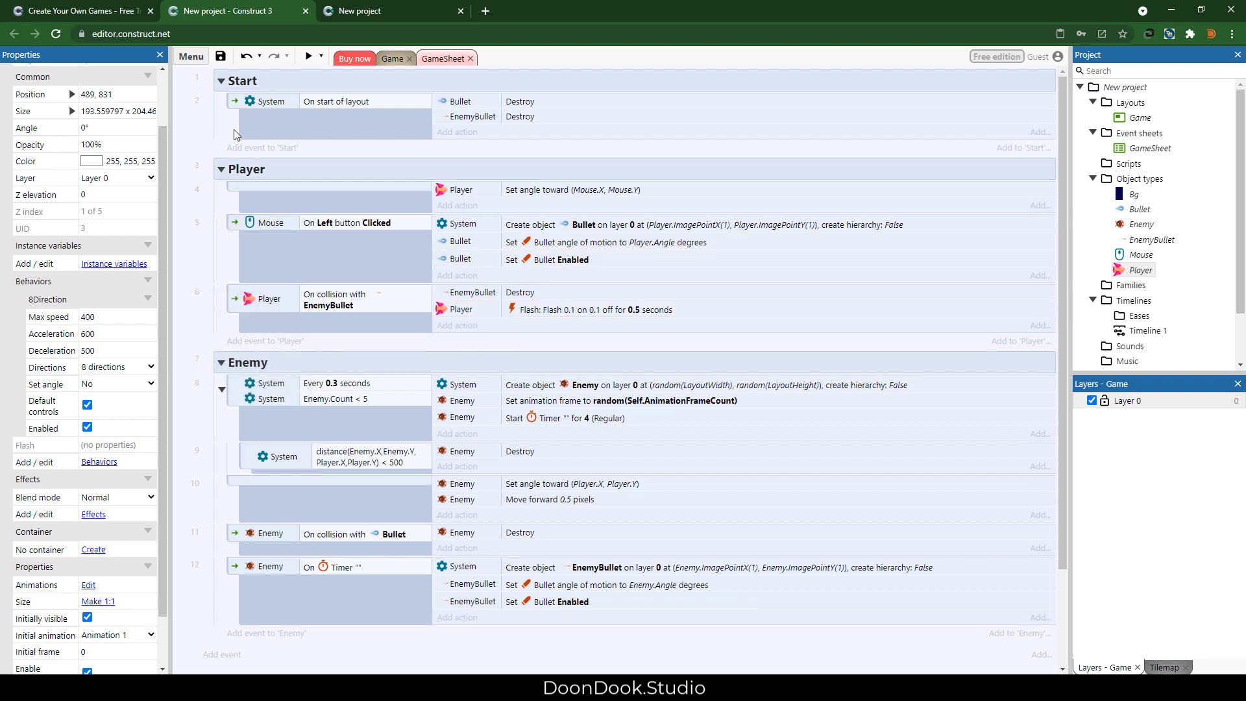
right_click(187, 125)
click(449, 655)
Add a global number variable named Health with an initial value of 3.
right_click(441, 654)
click(484, 560)
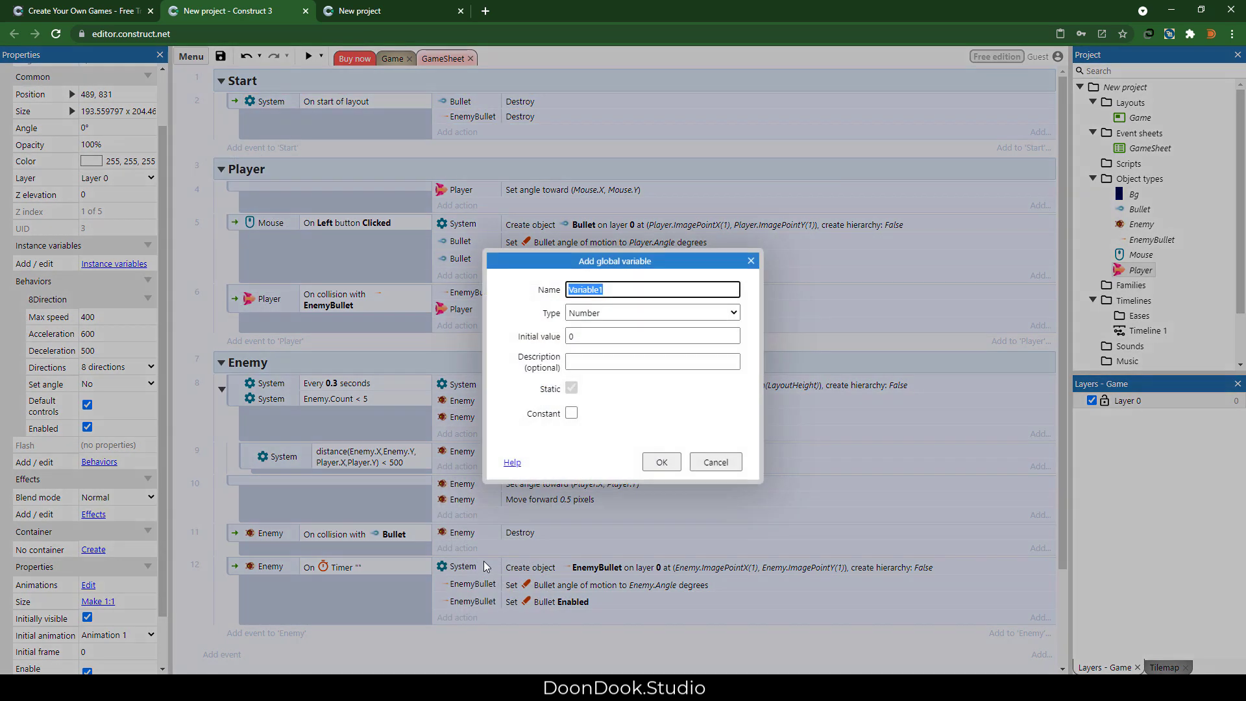
text(Healtr)
key(BackSpace)
text(h)
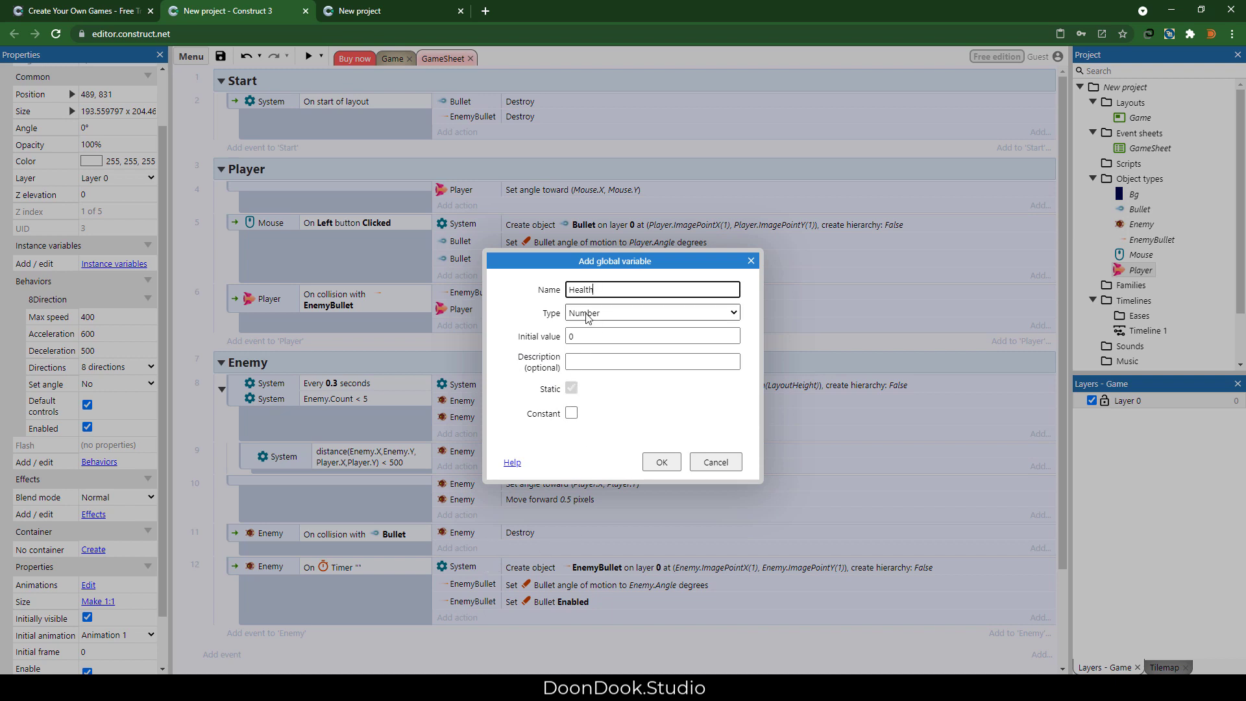
click(569, 336)
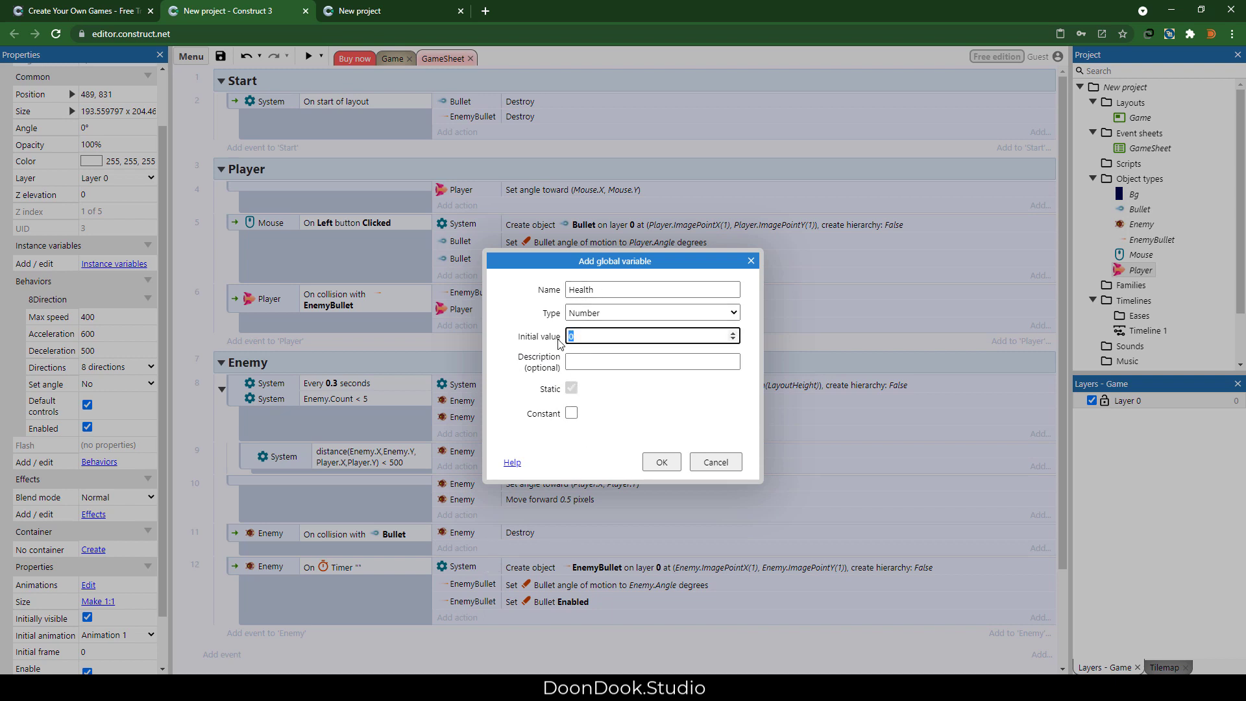
text(3)
key(Return)
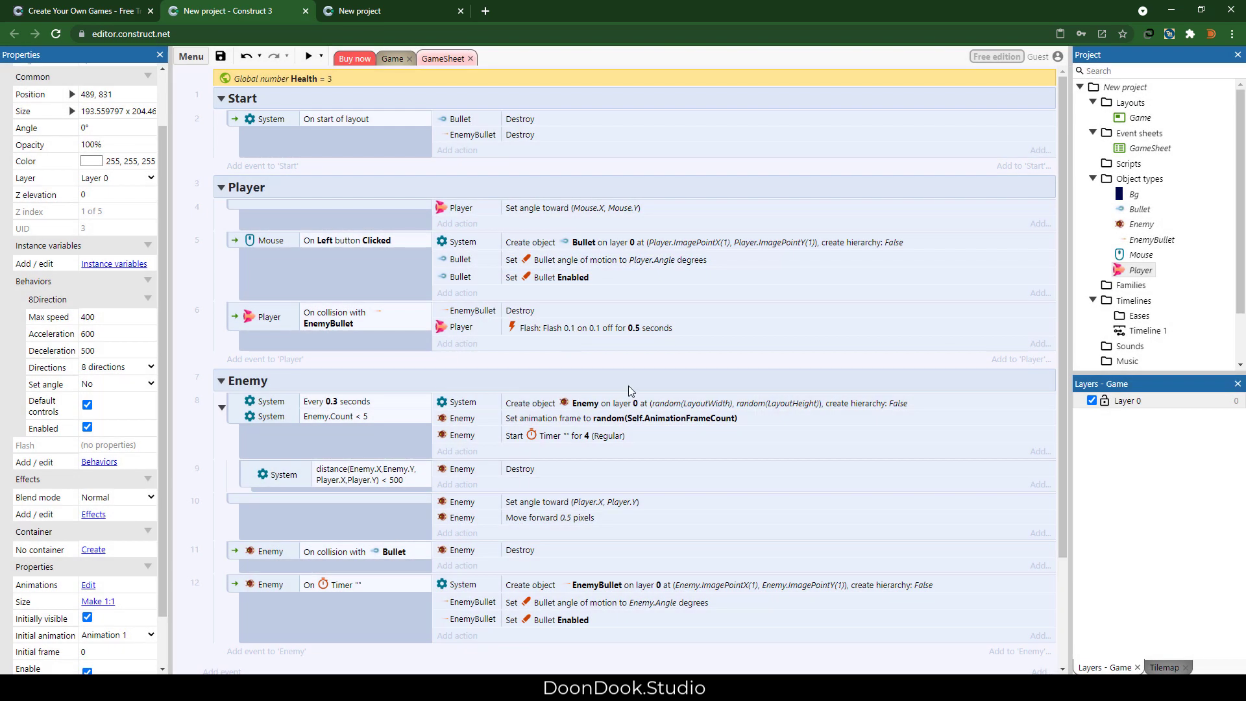
Add a System action to the Player collision event that subtracts 1 from Health.
click(410, 333)
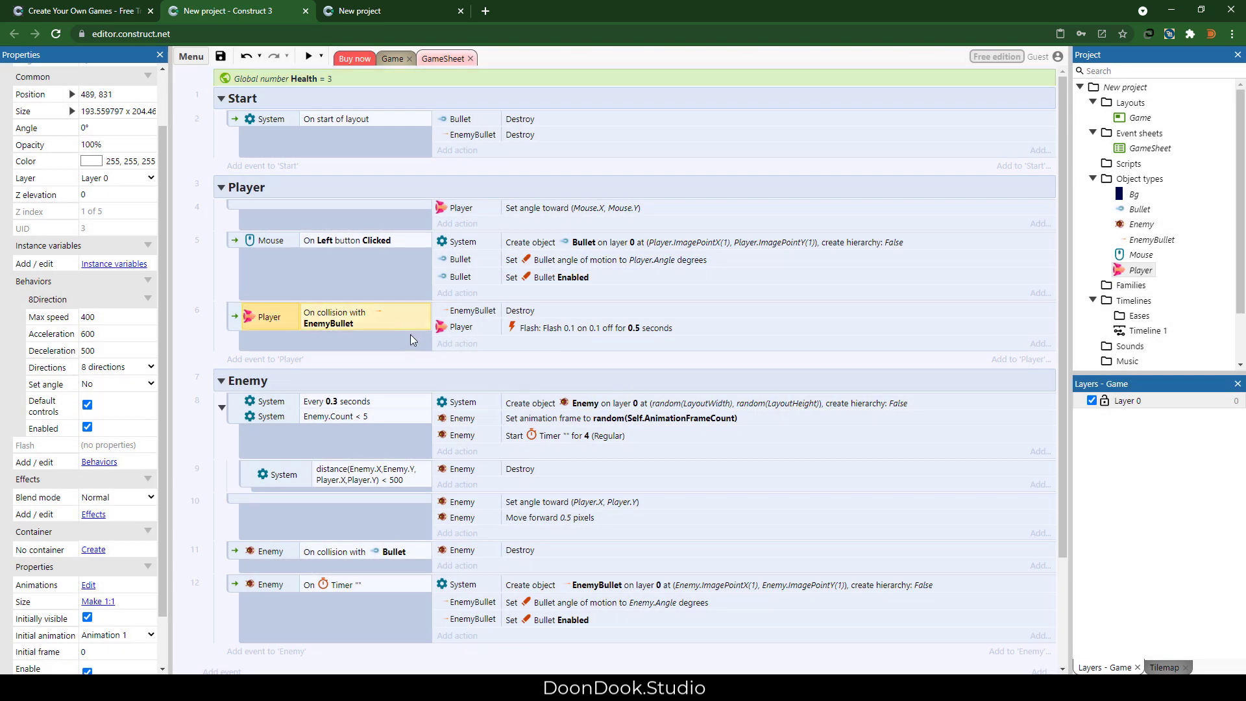
click(457, 343)
double_click(468, 282)
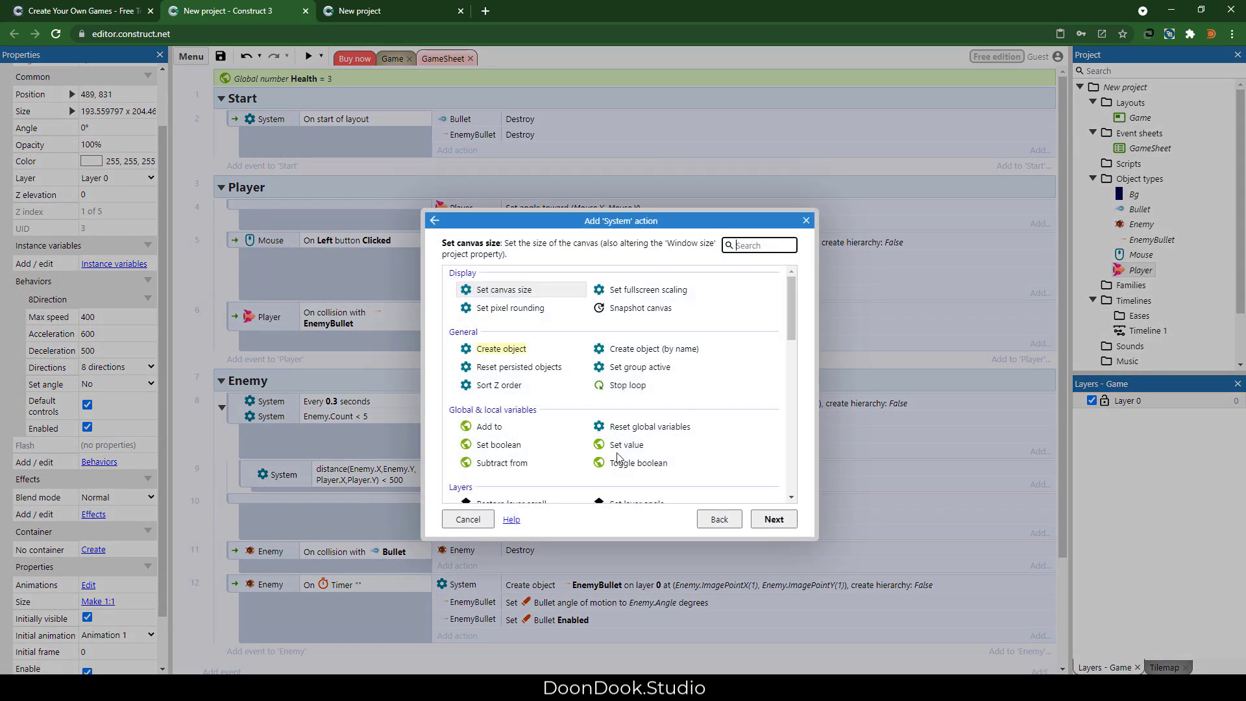
double_click(519, 462)
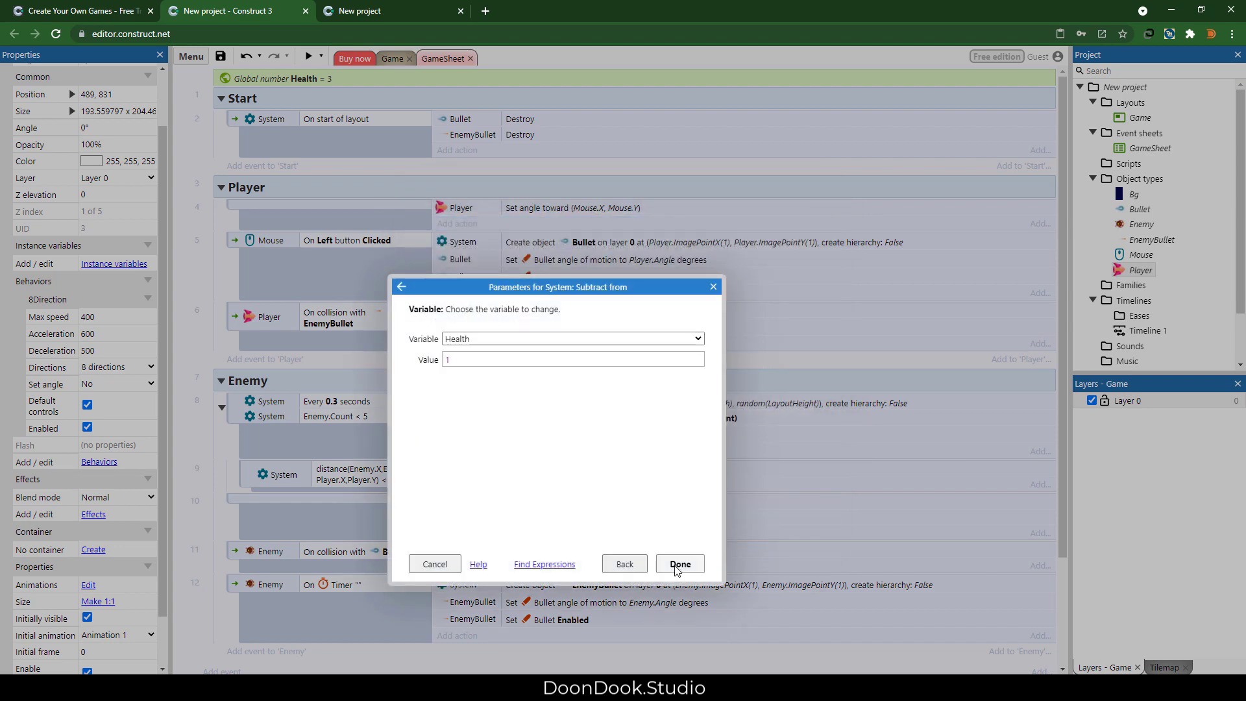
click(679, 564)
Preview the game to check how the player reacts to enemy bullet hits, and return to the editor.
click(309, 56)
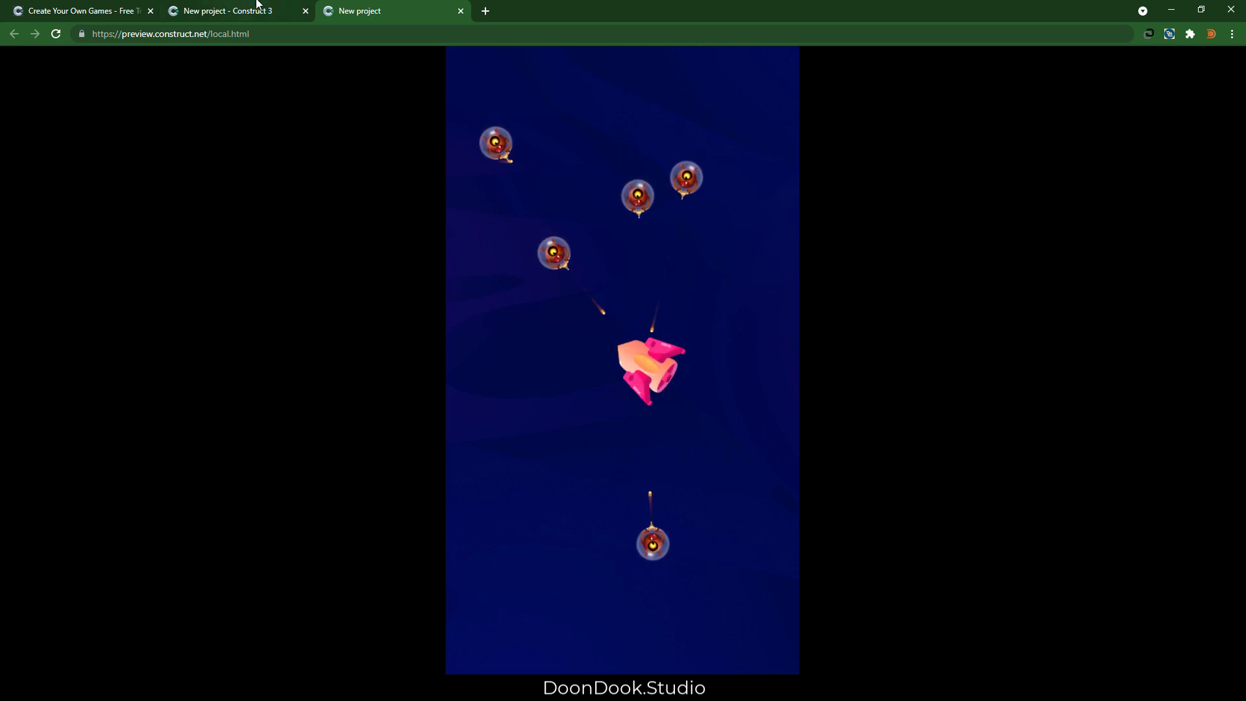
click(257, 6)
Add a sub-event under the Player collision event that checks whether Health equals 0.
click(383, 363)
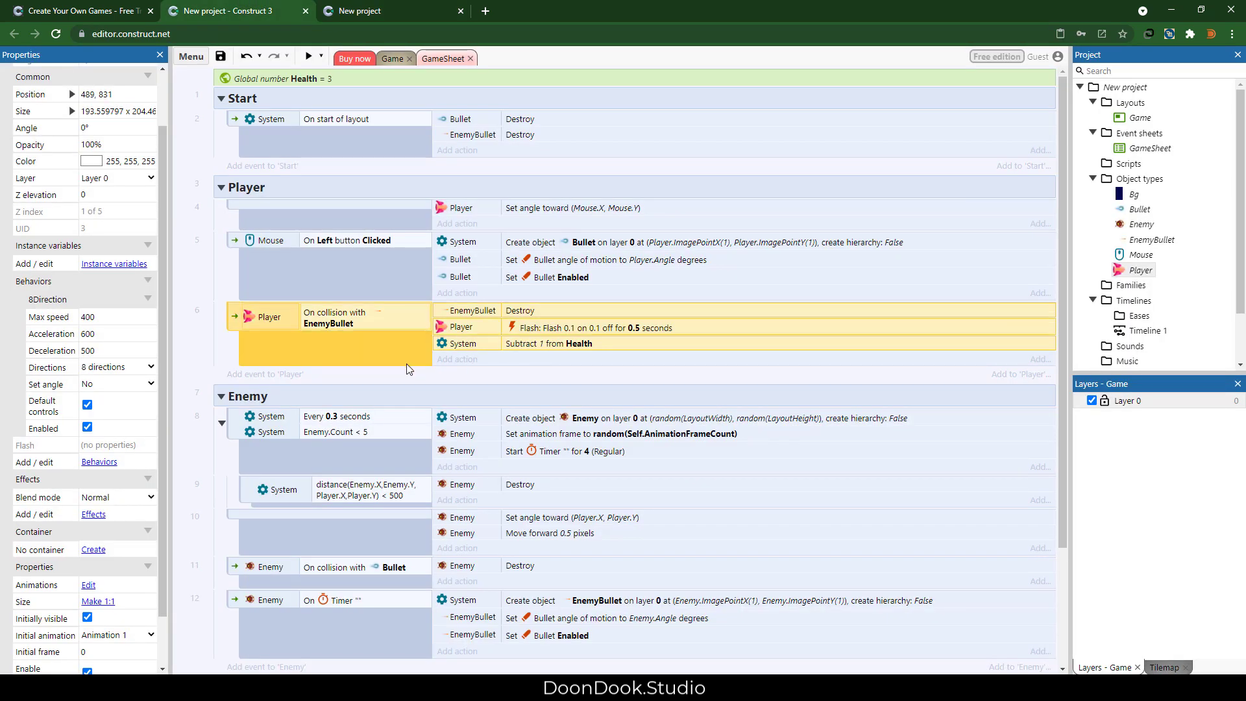
key(s)
double_click(482, 289)
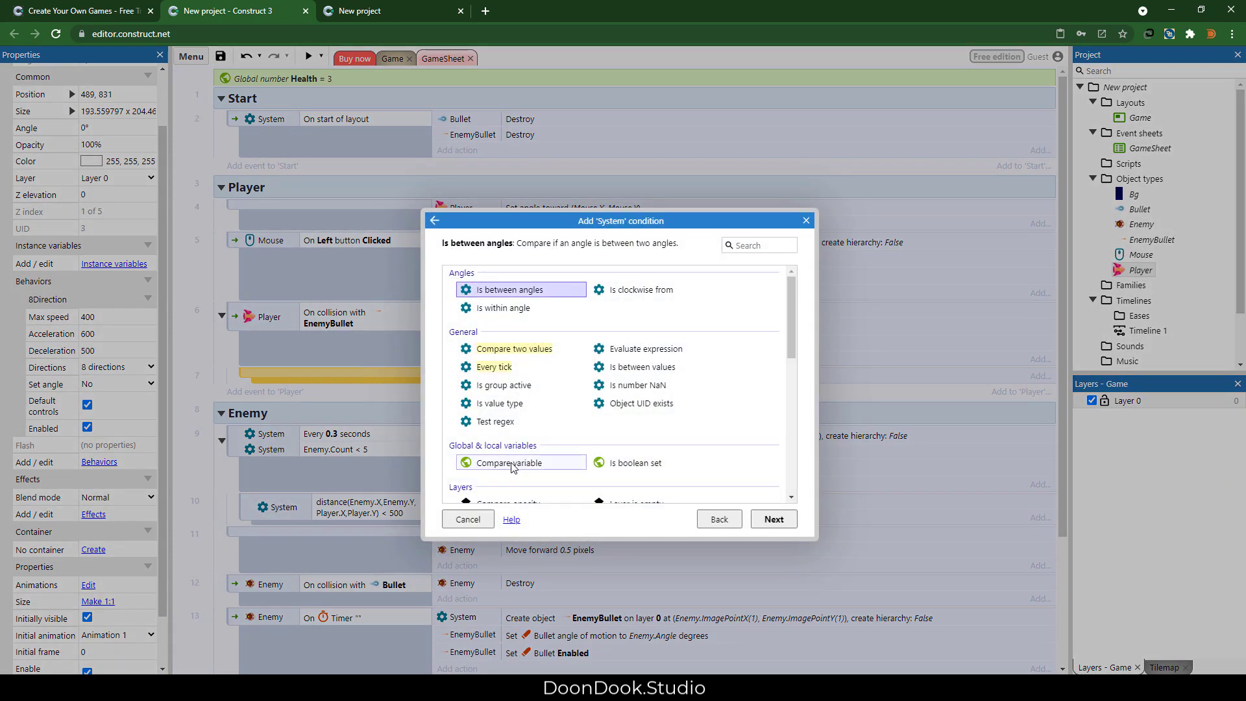
double_click(493, 461)
key(Return)
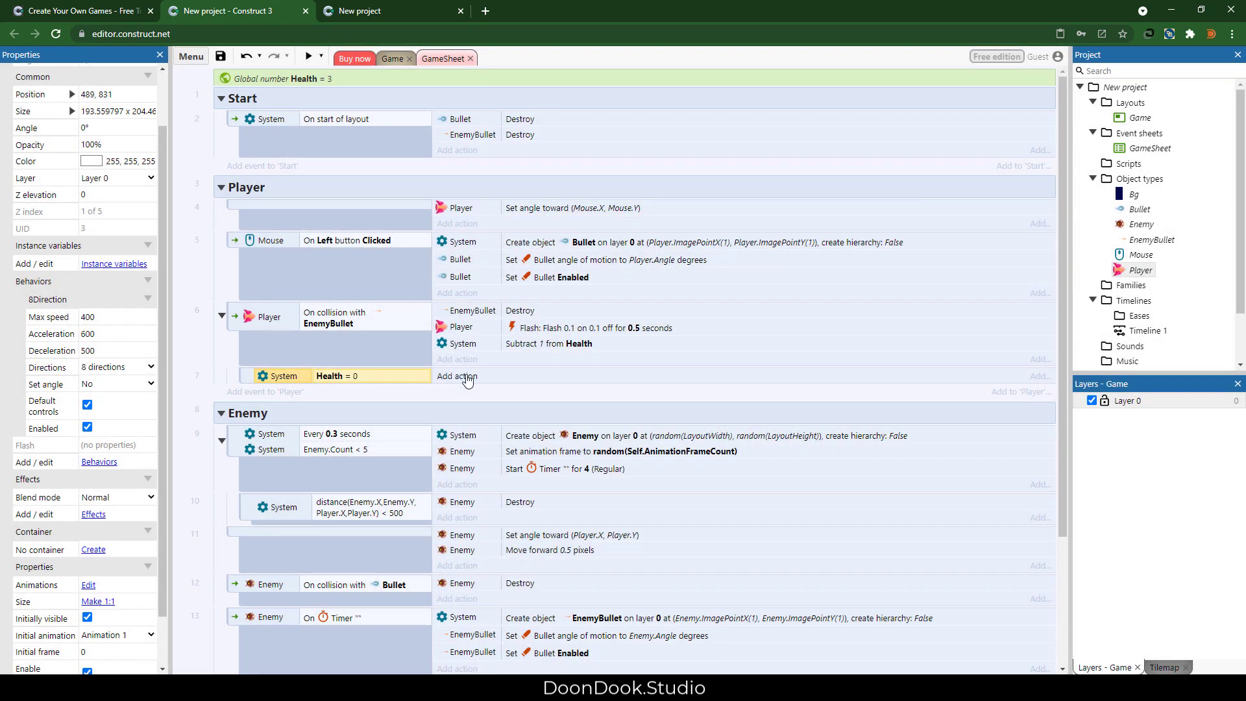
Add an action to the Health = 0 sub-event that destroys Player.
click(462, 377)
double_click(516, 340)
text(des)
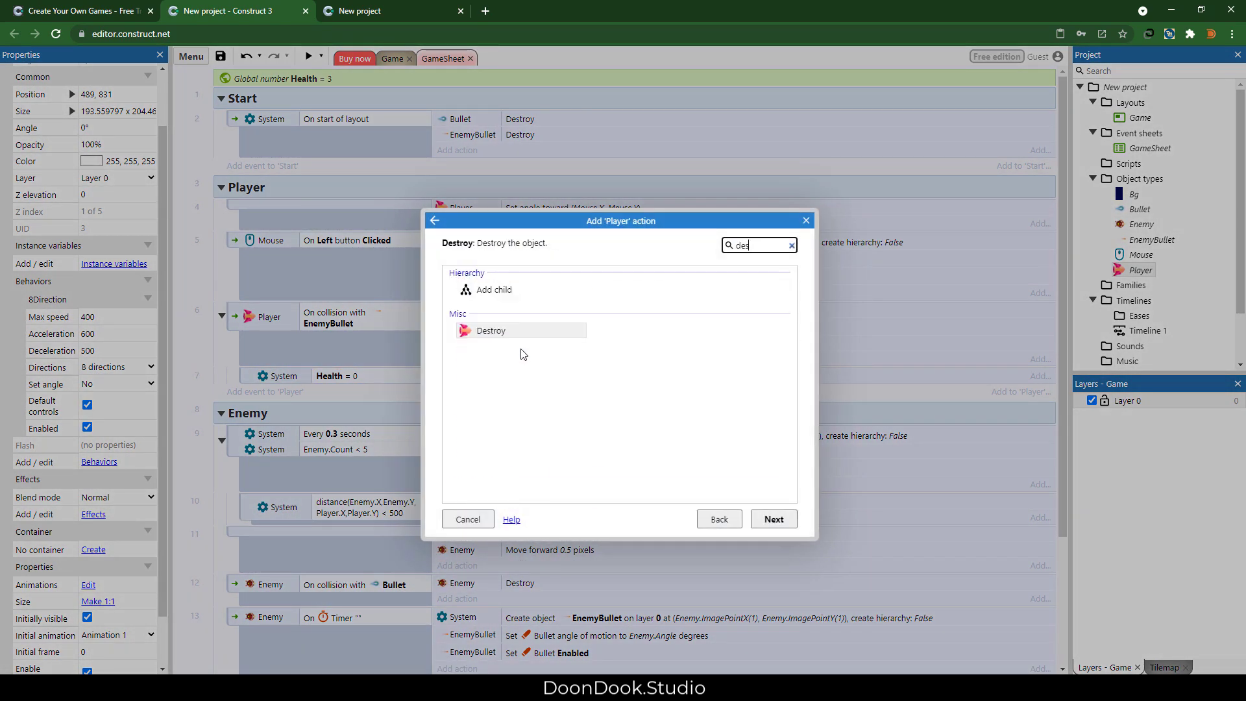
double_click(493, 333)
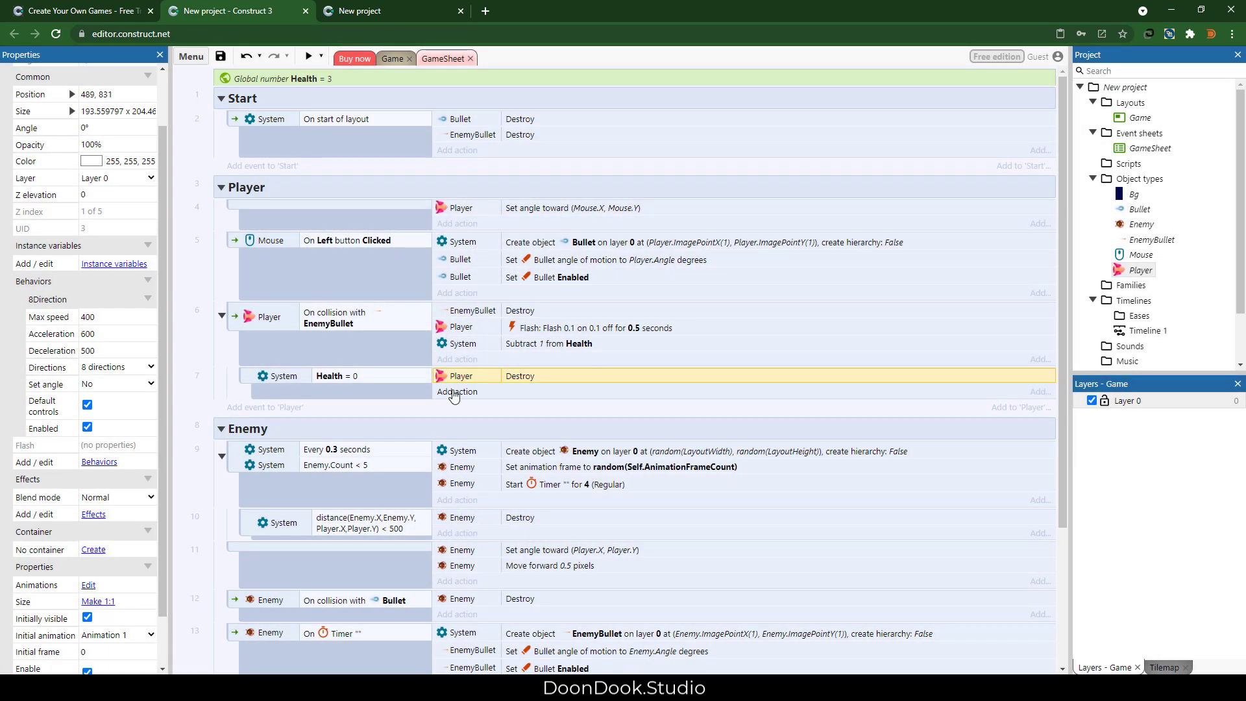
Add a System Wait action of 0.5 seconds to the Health = 0 sub-event.
click(455, 392)
double_click(467, 289)
scroll(616, 454, down, 10)
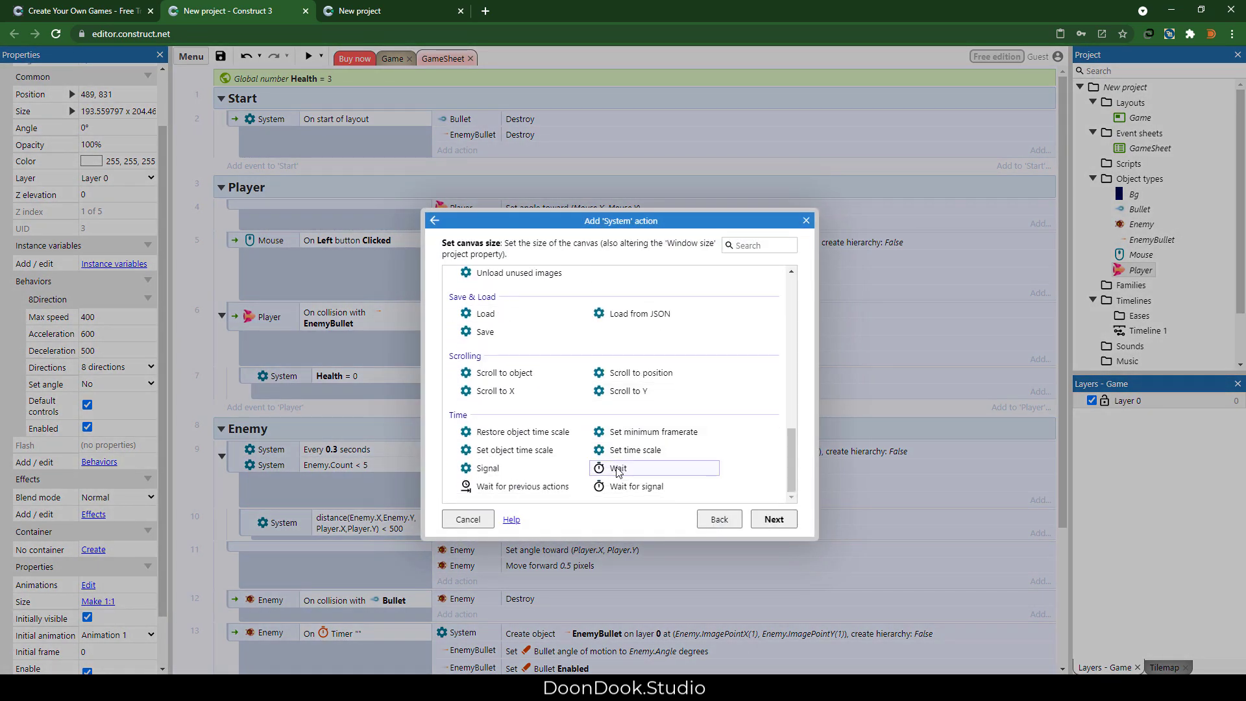
double_click(617, 468)
text(0.5)
key(Return)
Add a System action to the Health = 0 sub-event that resets global variables to default.
click(457, 408)
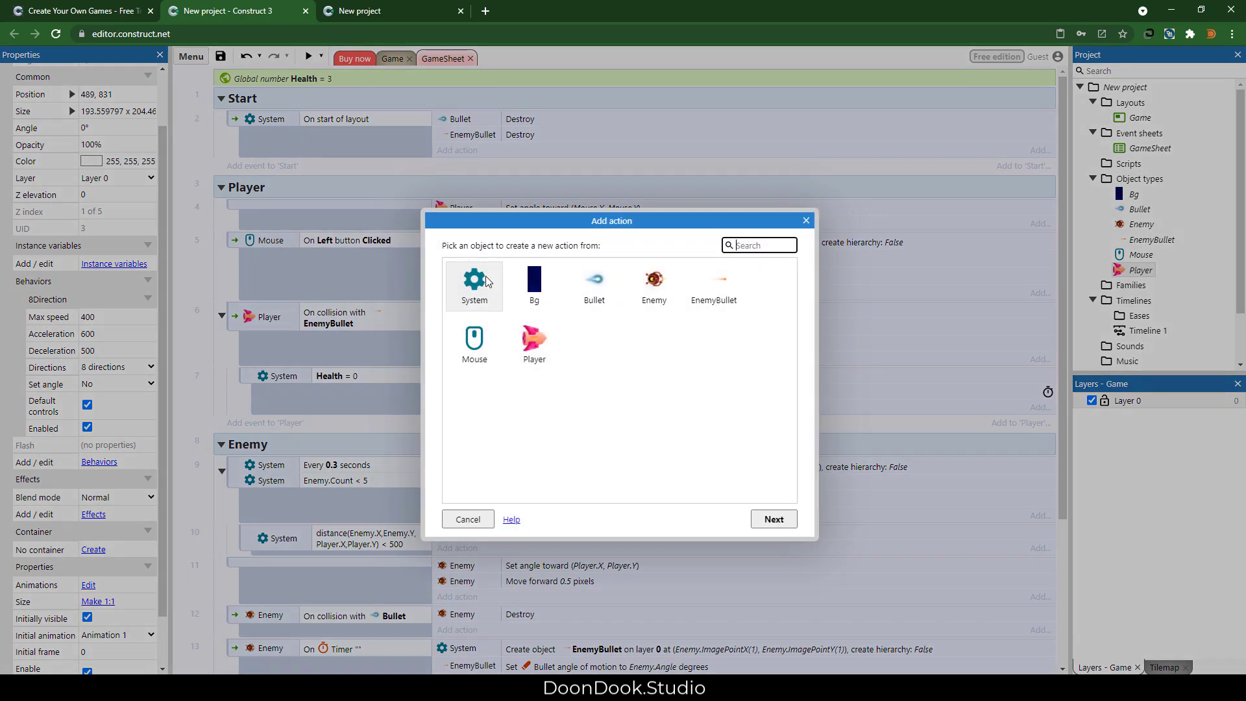
double_click(487, 280)
text(rese)
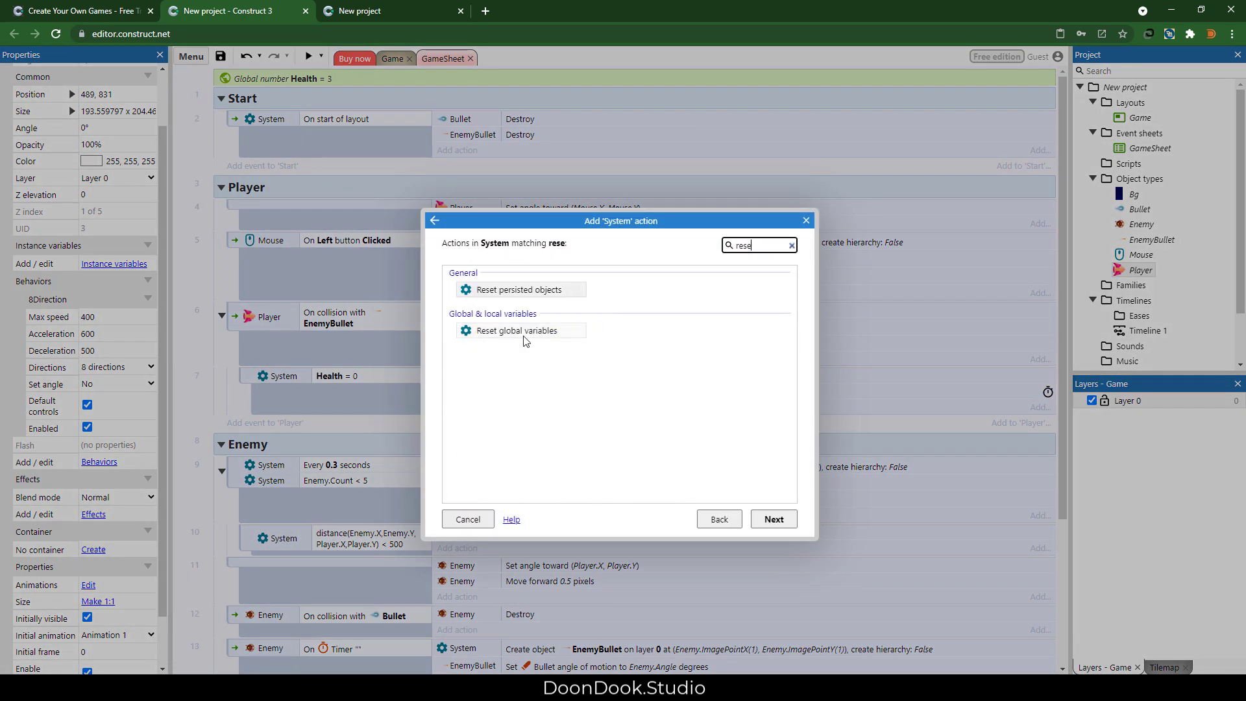
double_click(516, 331)
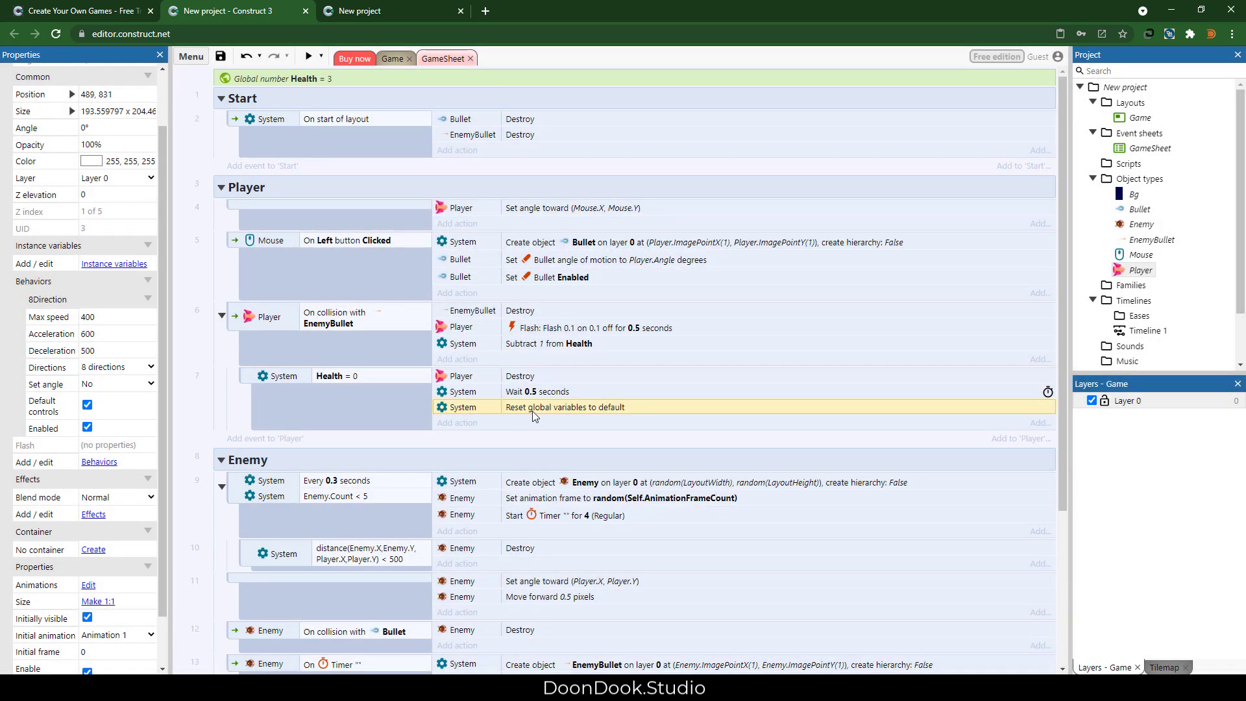
Duplicate the Reset global variables action in the Health = 0 sub-event and change the copy to Restart layout.
double_click(523, 423)
text(res)
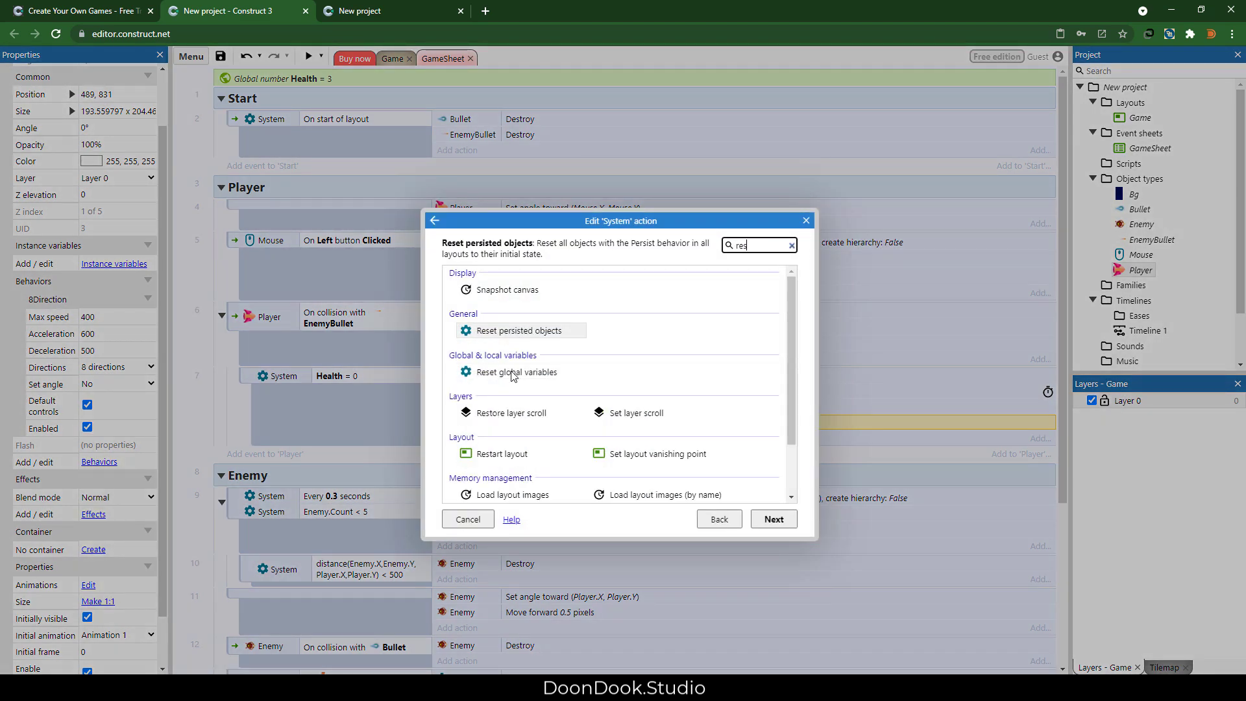
key(Tab)
double_click(494, 454)
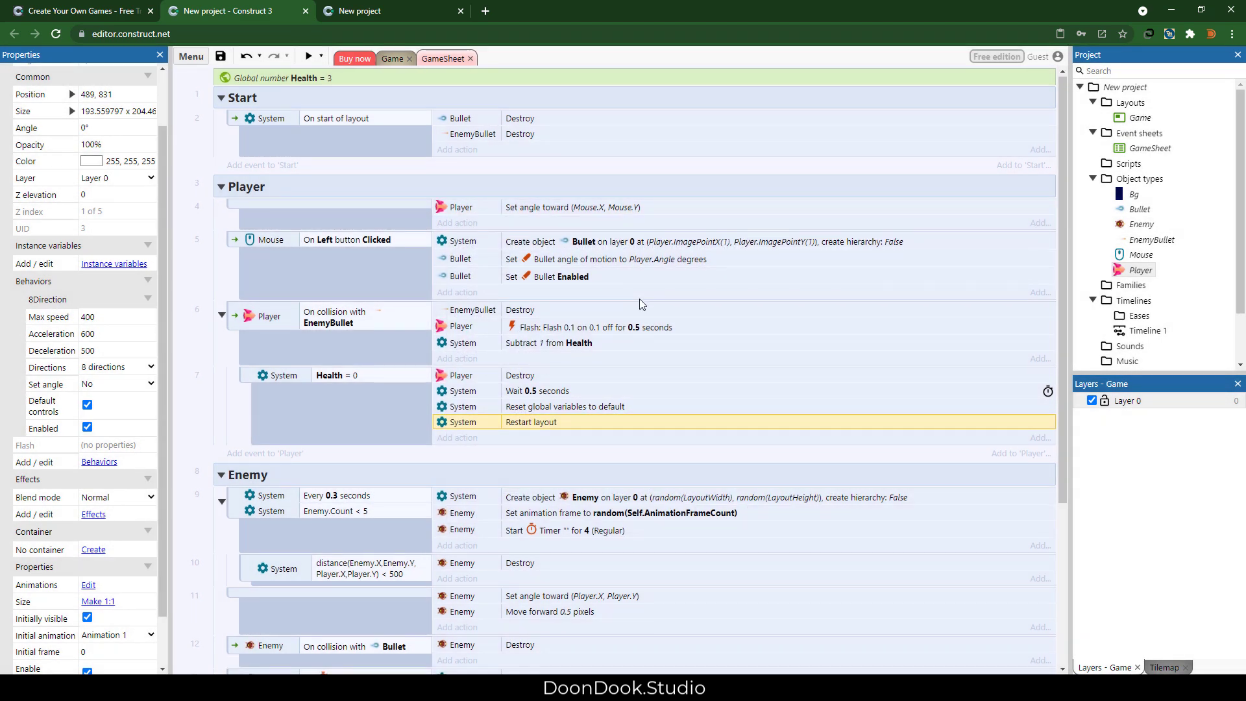
Preview the game to check the player's death and layout restart, and return to the editor's Game layout.
scroll(640, 298, down, 3)
scroll(629, 271, up, 2)
scroll(629, 270, up, 2)
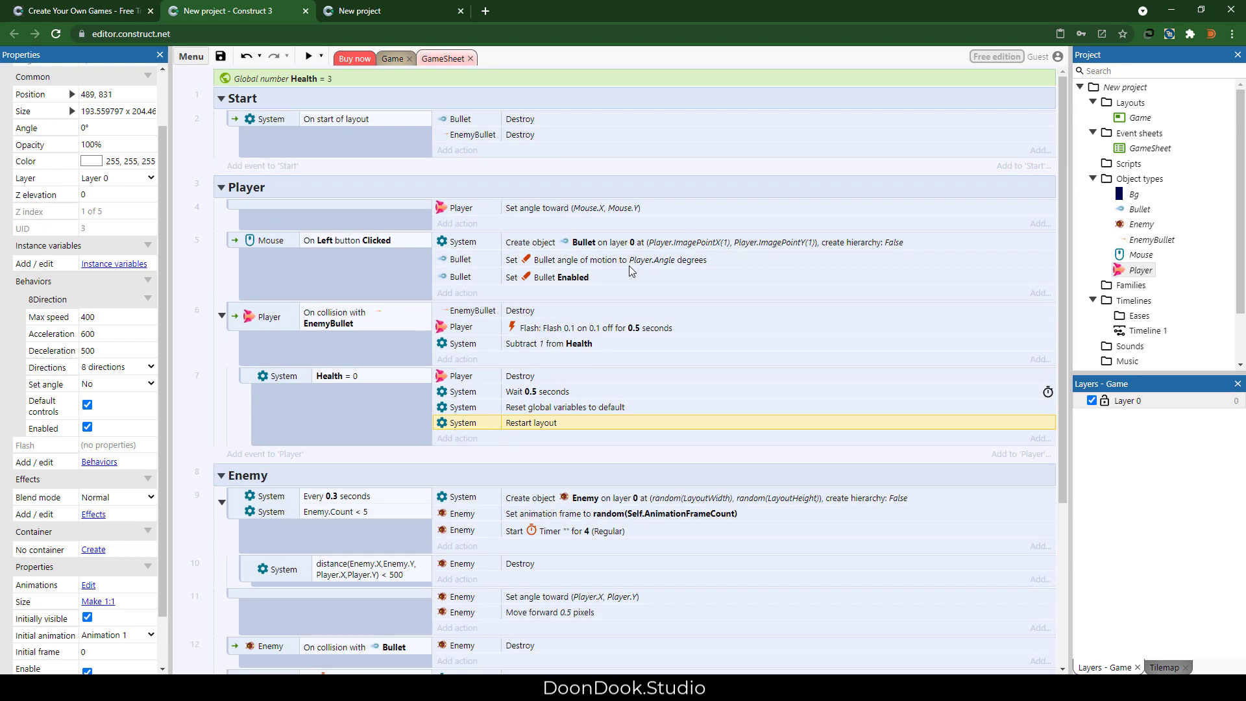
click(311, 57)
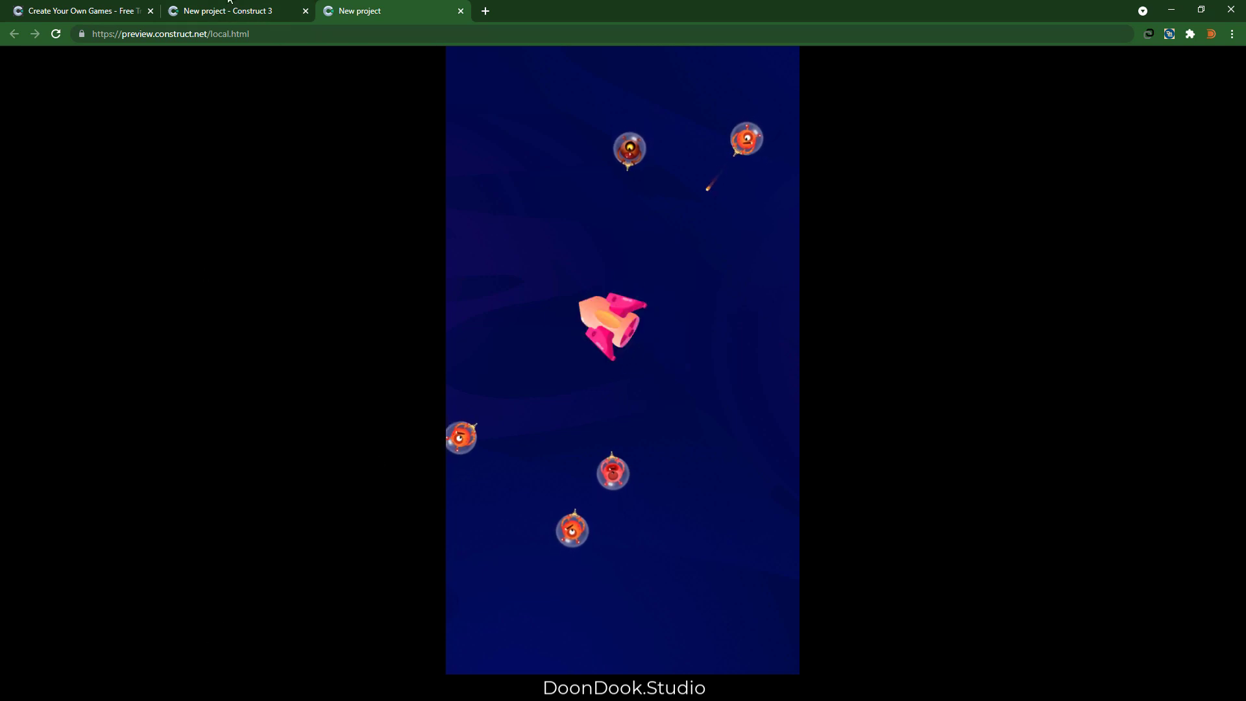
key(ctrl+shift+Tab)
click(393, 59)
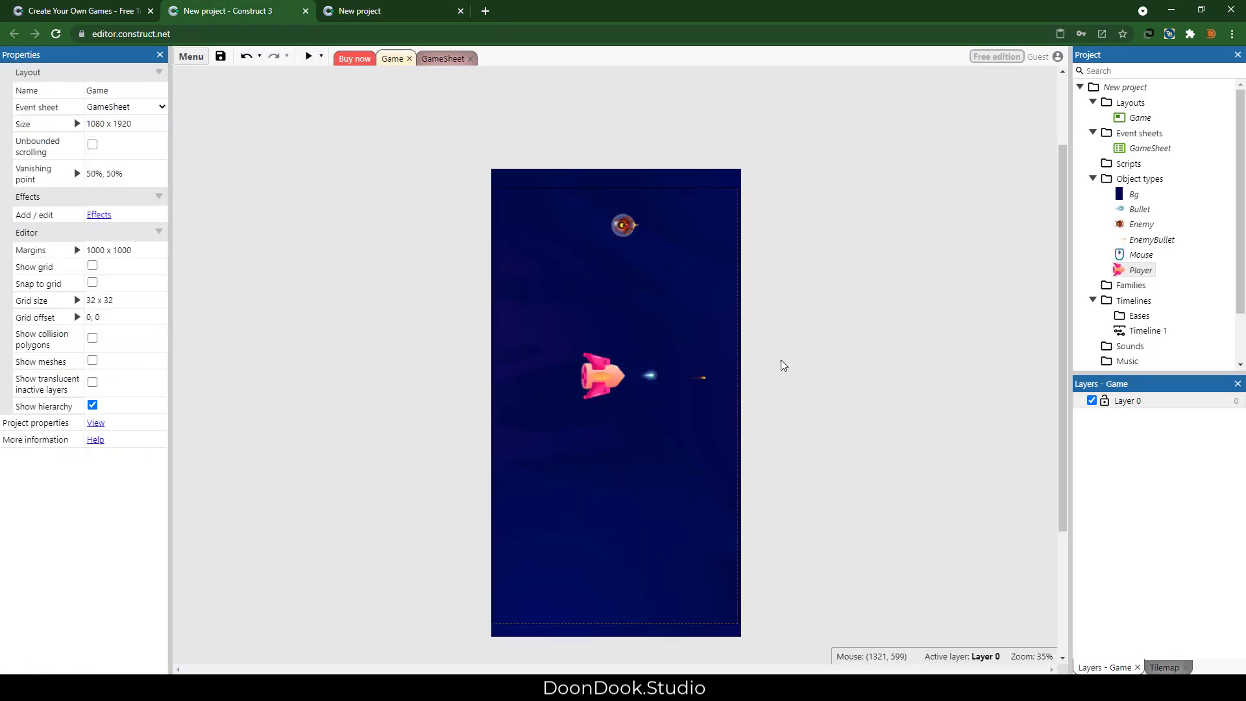
Insert a Text object in the middle of the Game layout and enlarge its box to about 1001 x 749.
double_click(772, 318)
text(text)
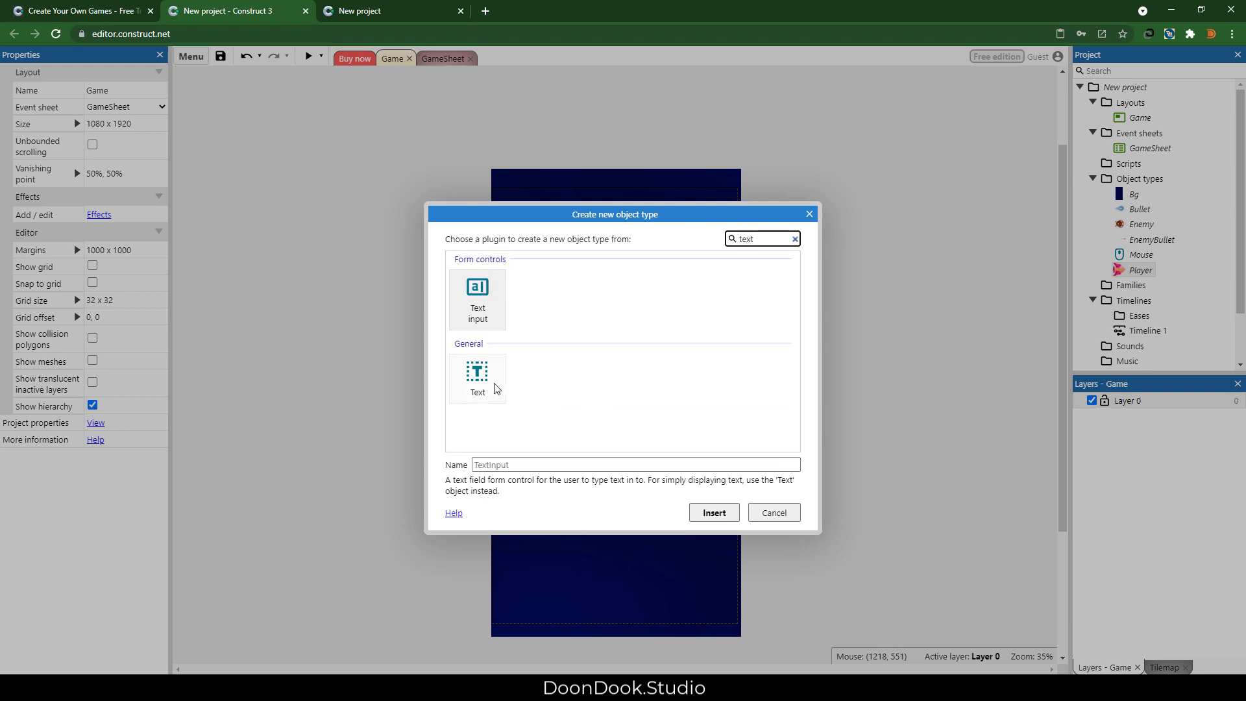
double_click(495, 388)
click(506, 286)
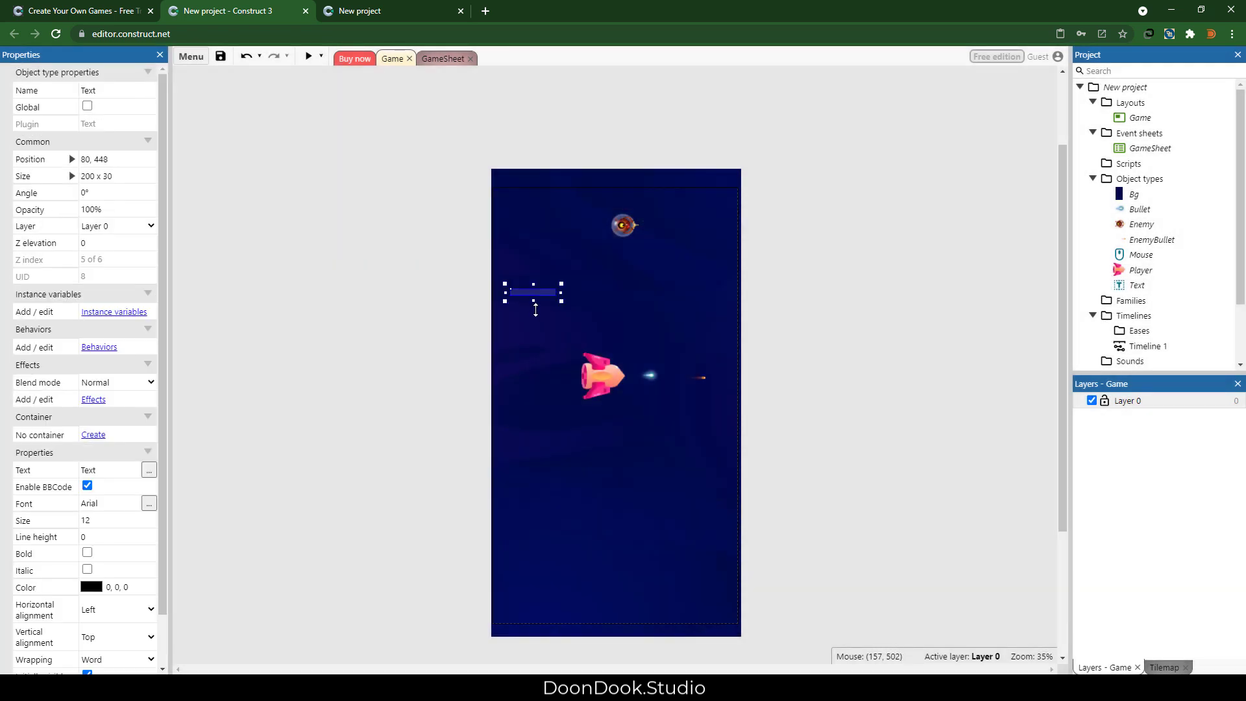
drag(560, 302, 743, 465)
Set the text object's color to white (255, 255, 255) and its font size to 100.
scroll(148, 547, down, 2)
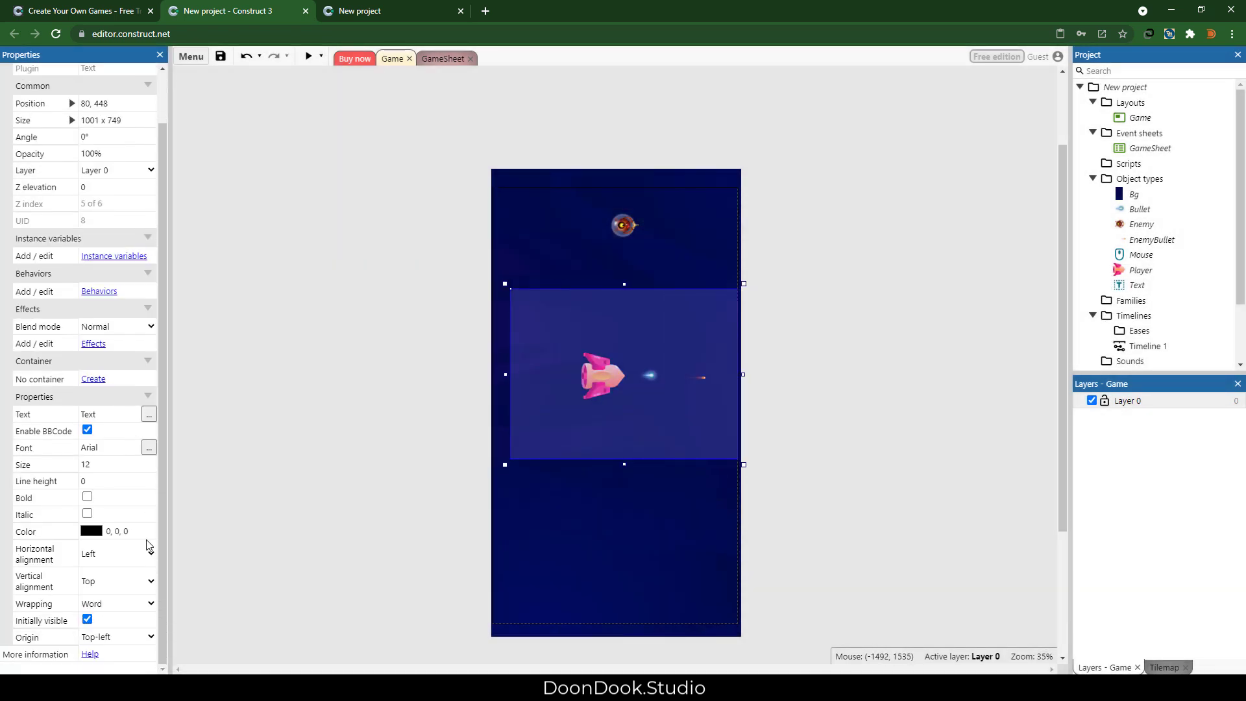
click(91, 538)
click(84, 360)
click(92, 528)
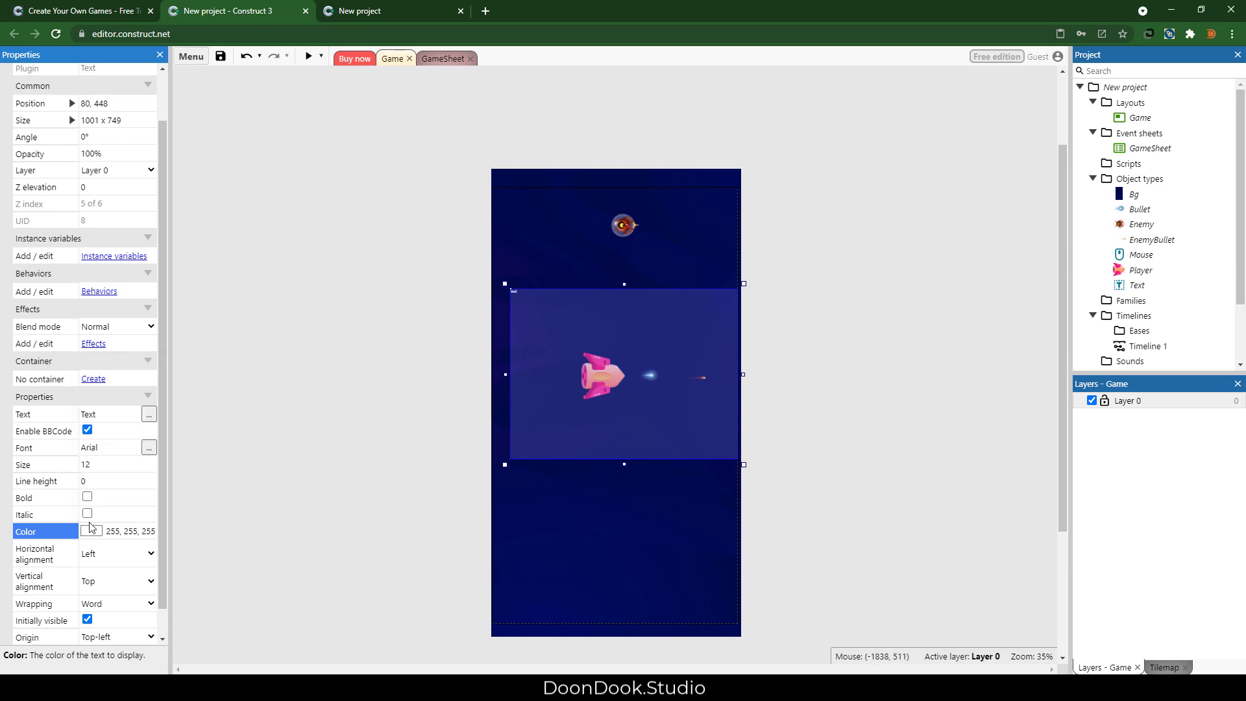
click(102, 464)
key(Tab)
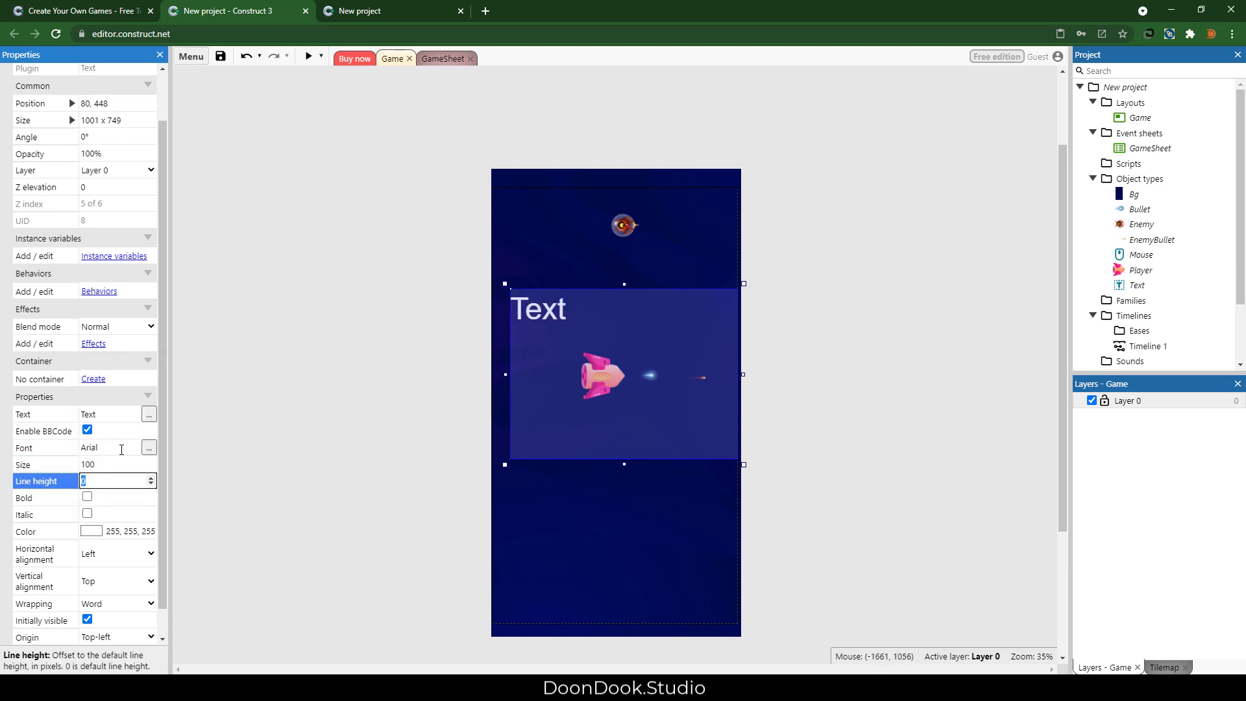
Set the text's line height to -5 and its horizontal alignment, vertical alignment and origin to Center.
click(107, 553)
click(108, 586)
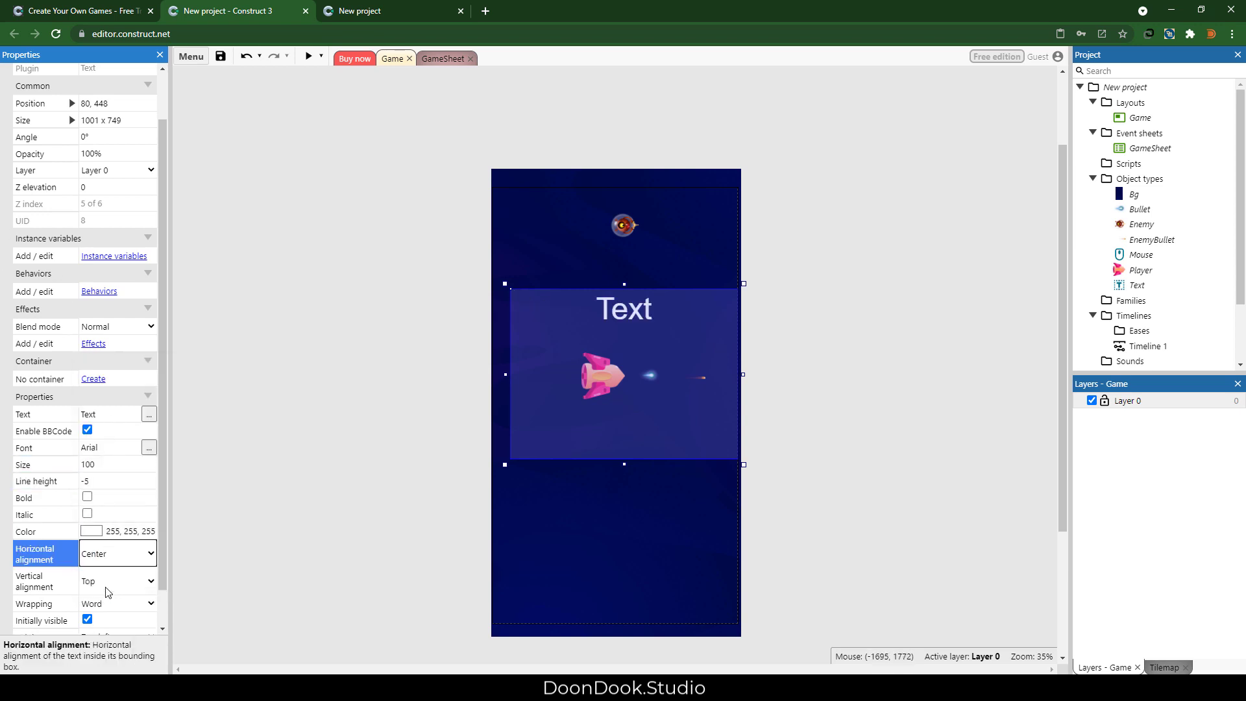
click(109, 580)
click(108, 610)
click(108, 637)
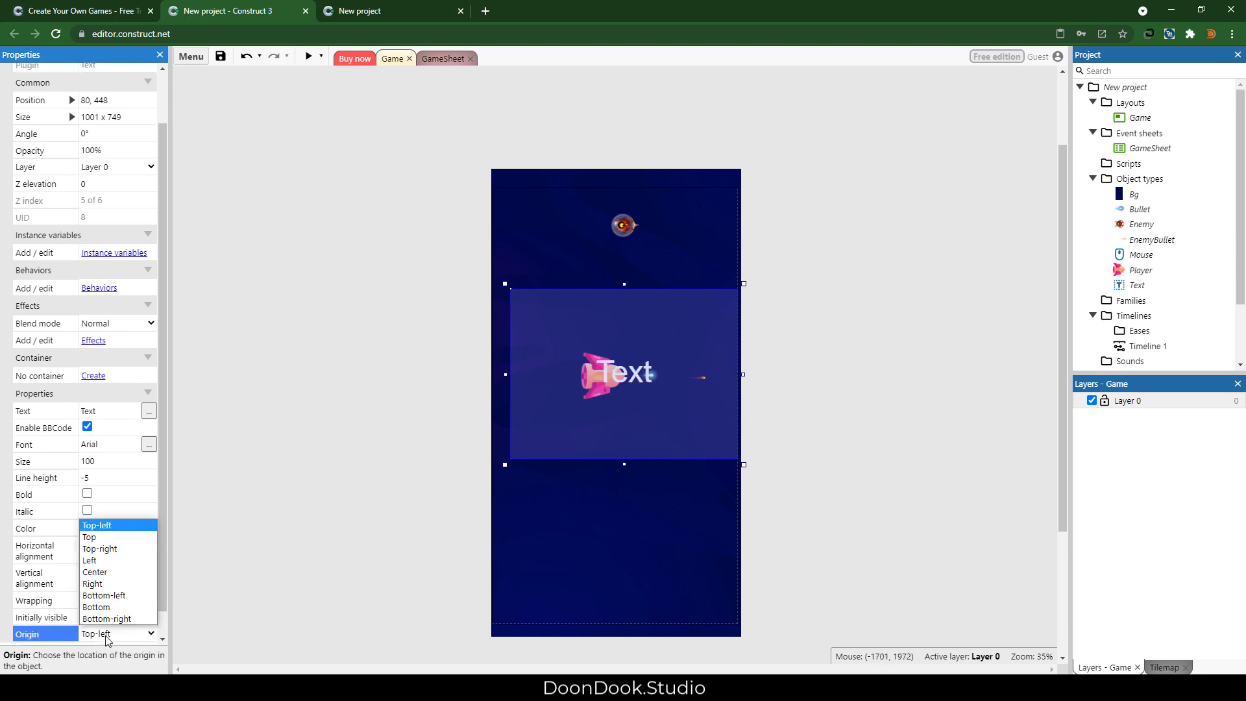
click(107, 571)
Move the text box to about 562, 865 in the layout and rename the object txtScore.
drag(484, 324, 594, 410)
scroll(78, 97, up, 1)
click(102, 89)
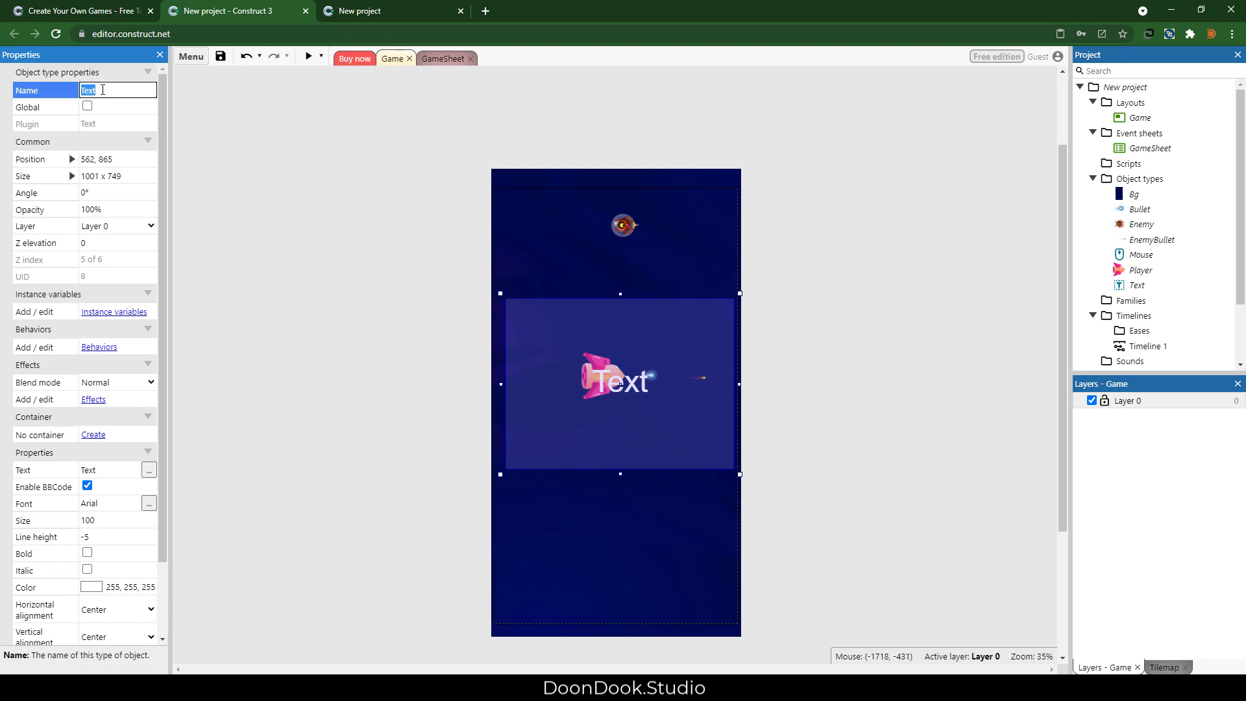
text(txtScore)
key(Return)
Duplicate the Health global variable in GameSheet and edit the copy to Score with initial value 0 and an empty description.
click(444, 59)
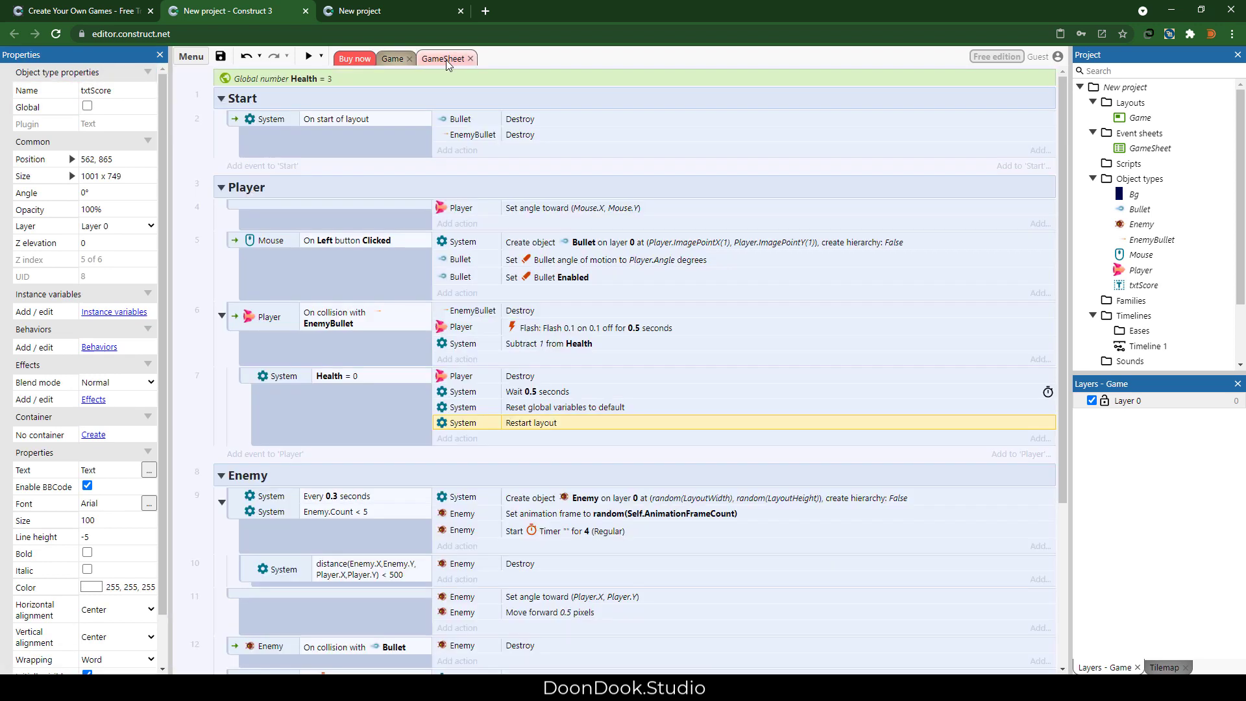
key(ctrl+c)
key(ctrl+v)
double_click(329, 100)
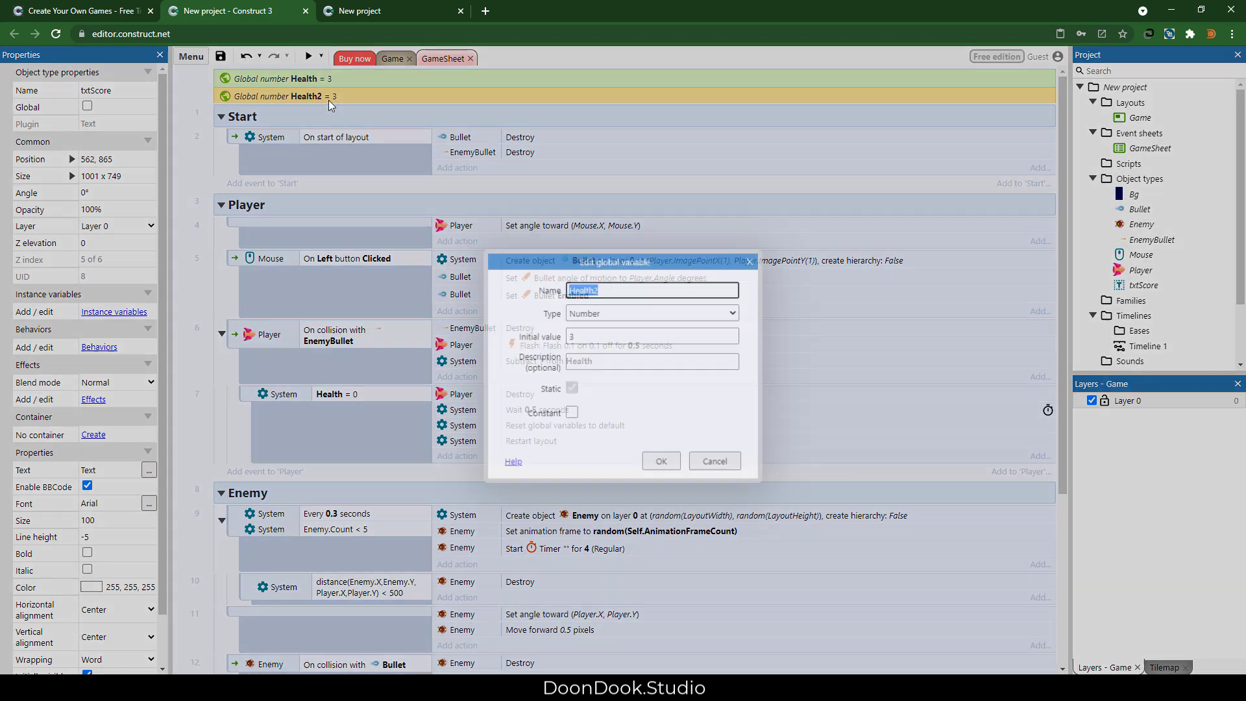
text(Score)
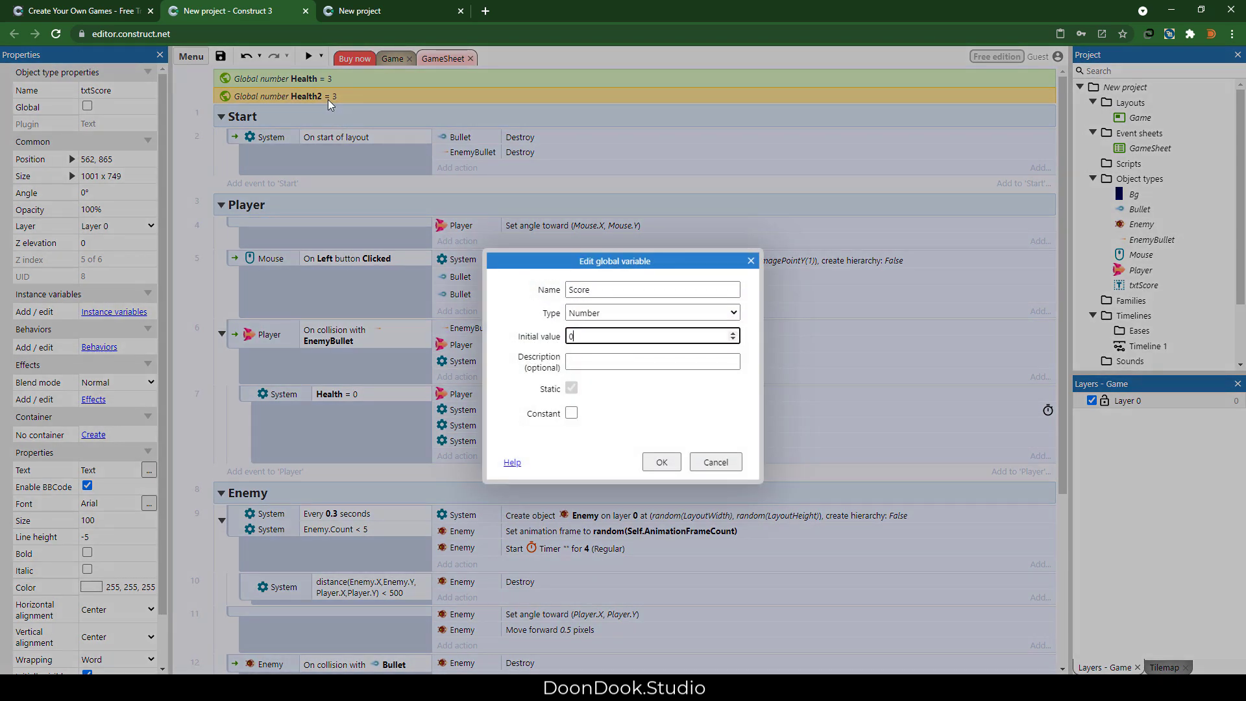
text(0)
key(Return)
Add a System action to the Enemy collision with Bullet event that adds 5 to Score.
scroll(519, 273, down, 4)
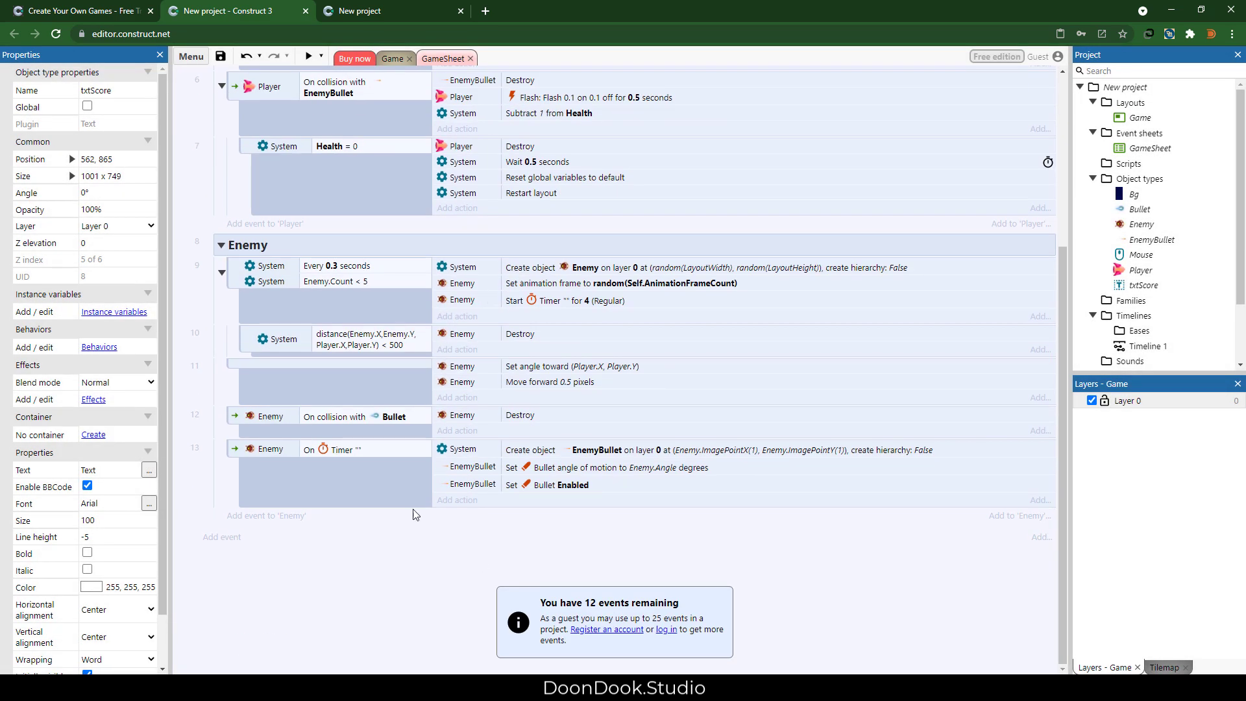
click(466, 434)
double_click(458, 282)
double_click(473, 422)
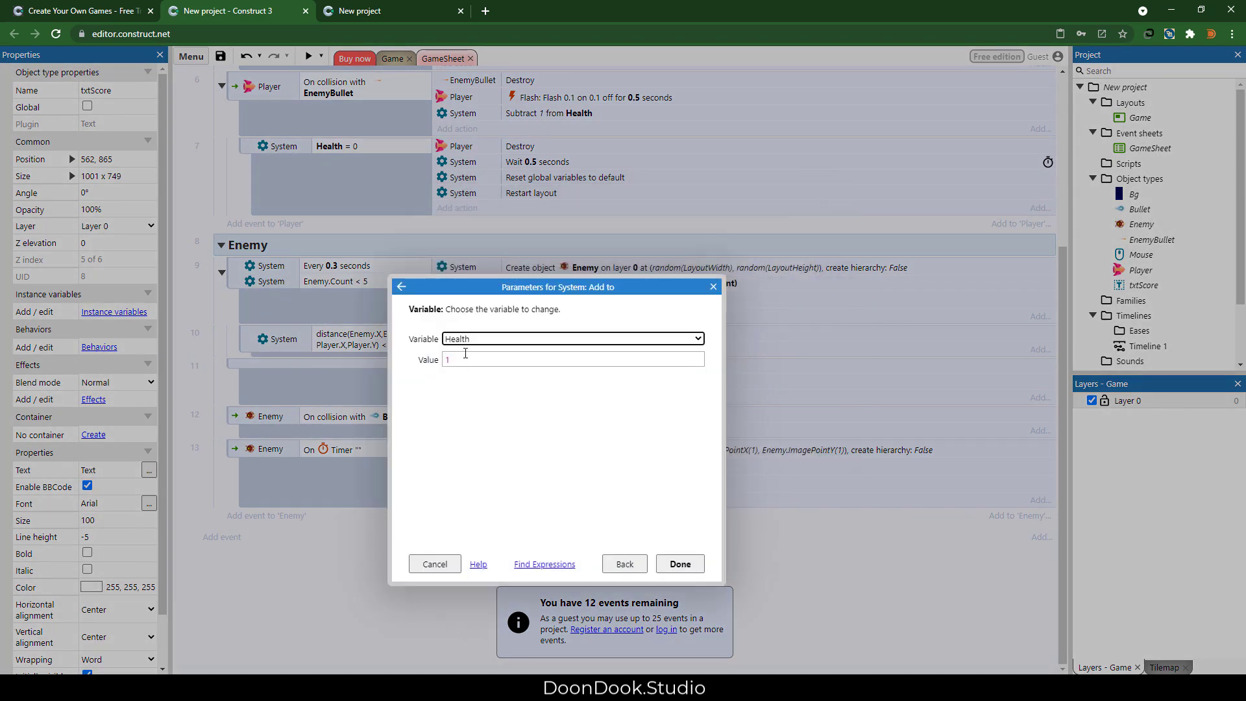
click(465, 339)
click(465, 361)
click(474, 360)
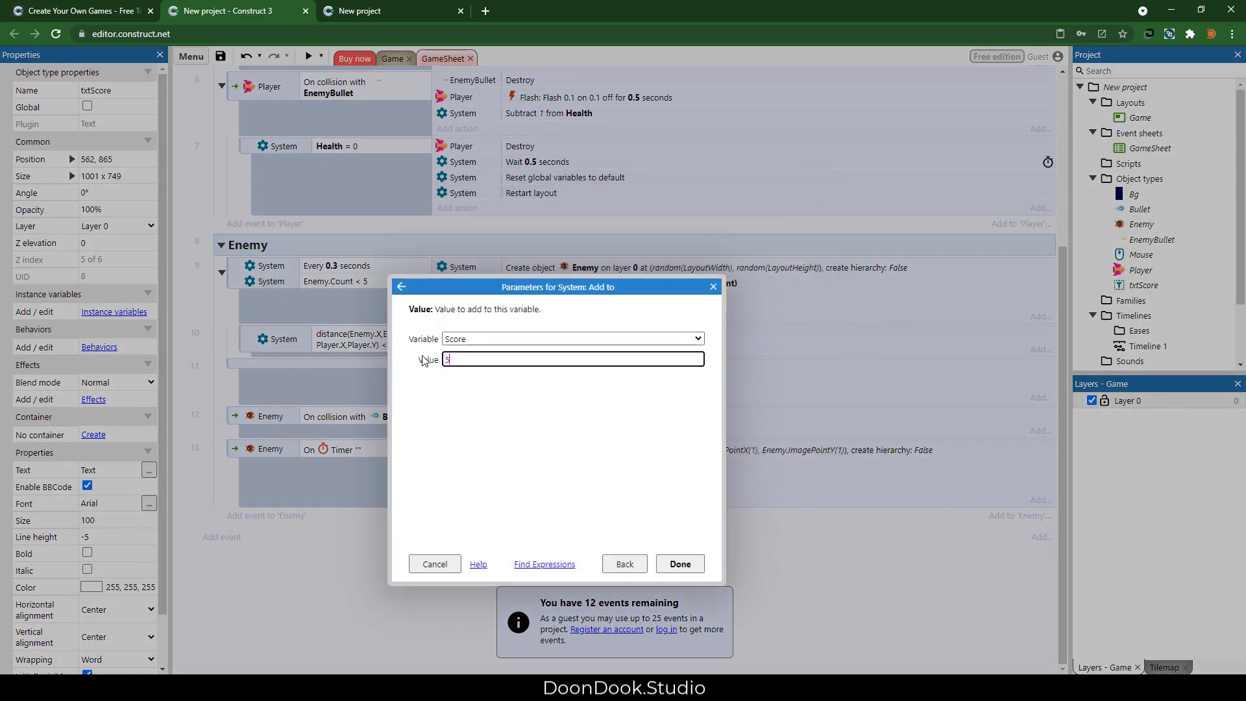
text(5)
key(Return)
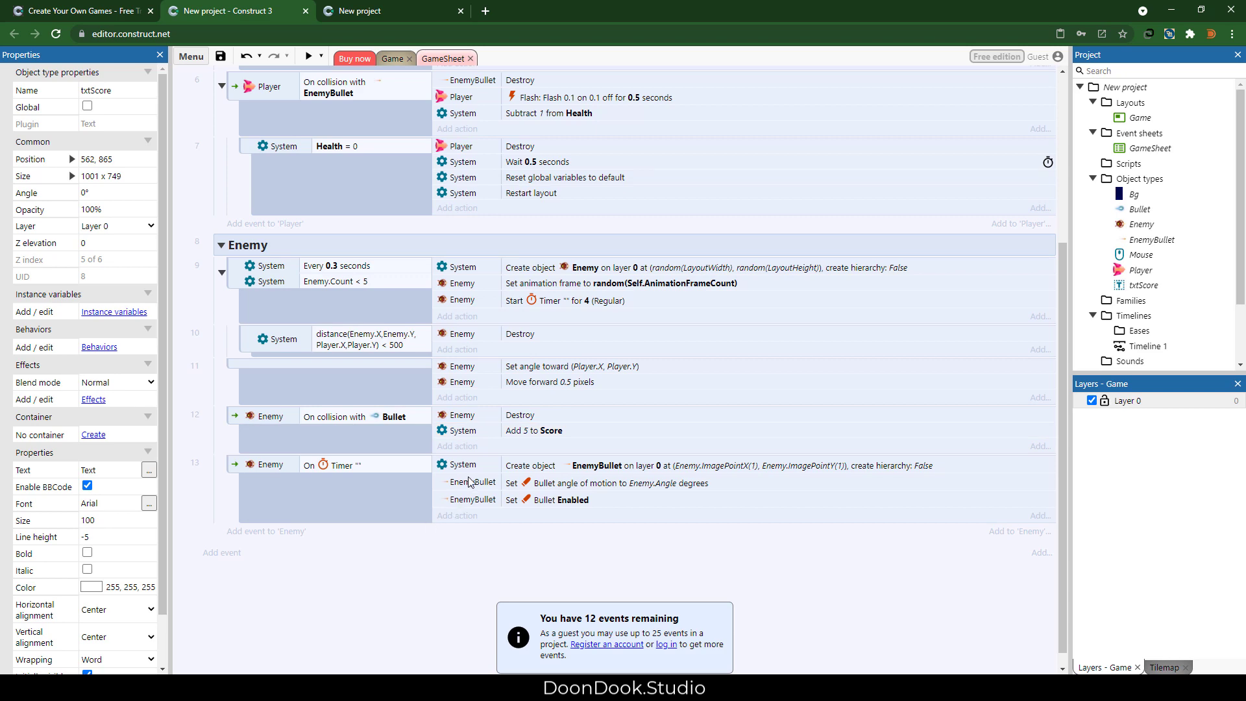
Add a txtScore Set text action with the value Score to the Enemy collision with Bullet event.
click(457, 448)
double_click(590, 418)
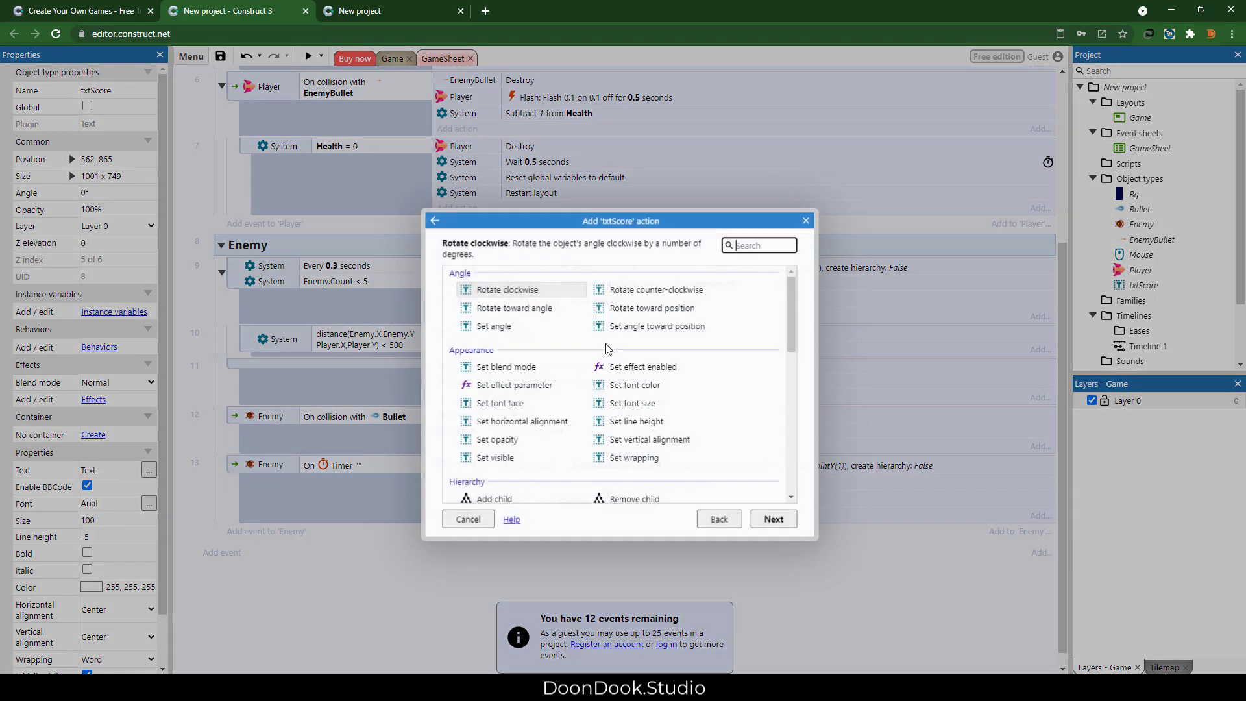
scroll(606, 345, down, 5)
scroll(607, 345, down, 2)
double_click(490, 459)
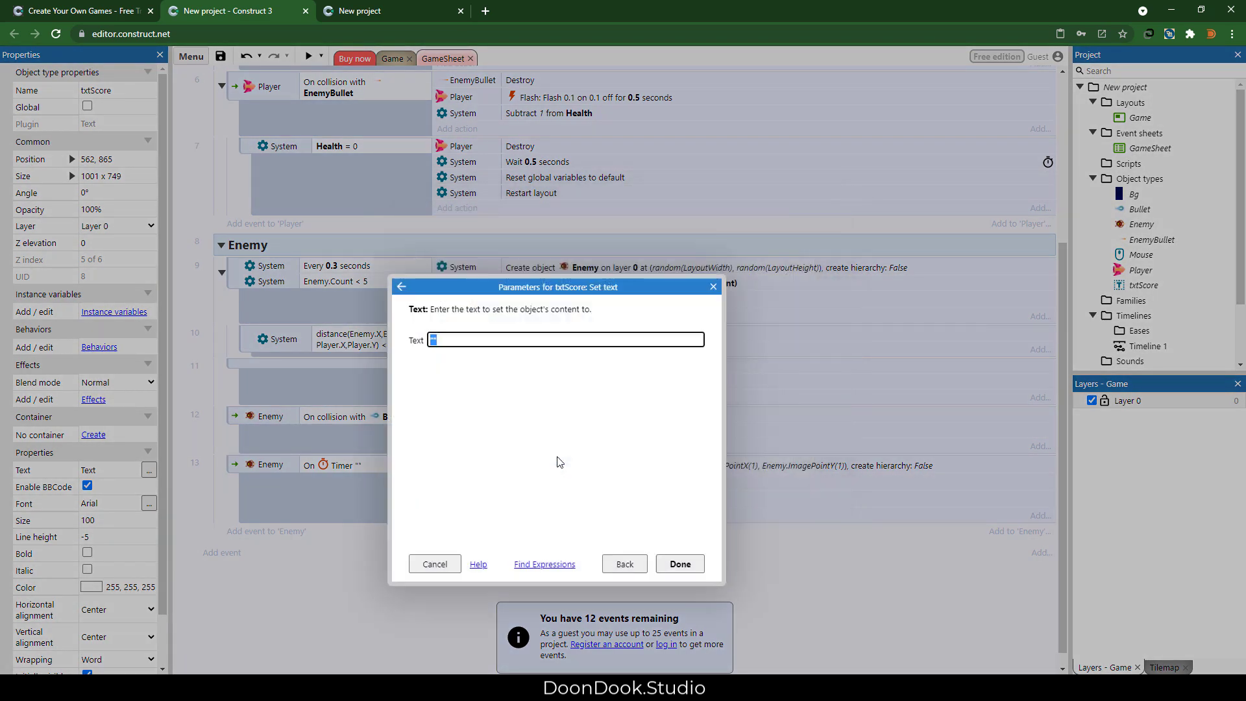
text(score)
key(Return)
text(:)
key(Return)
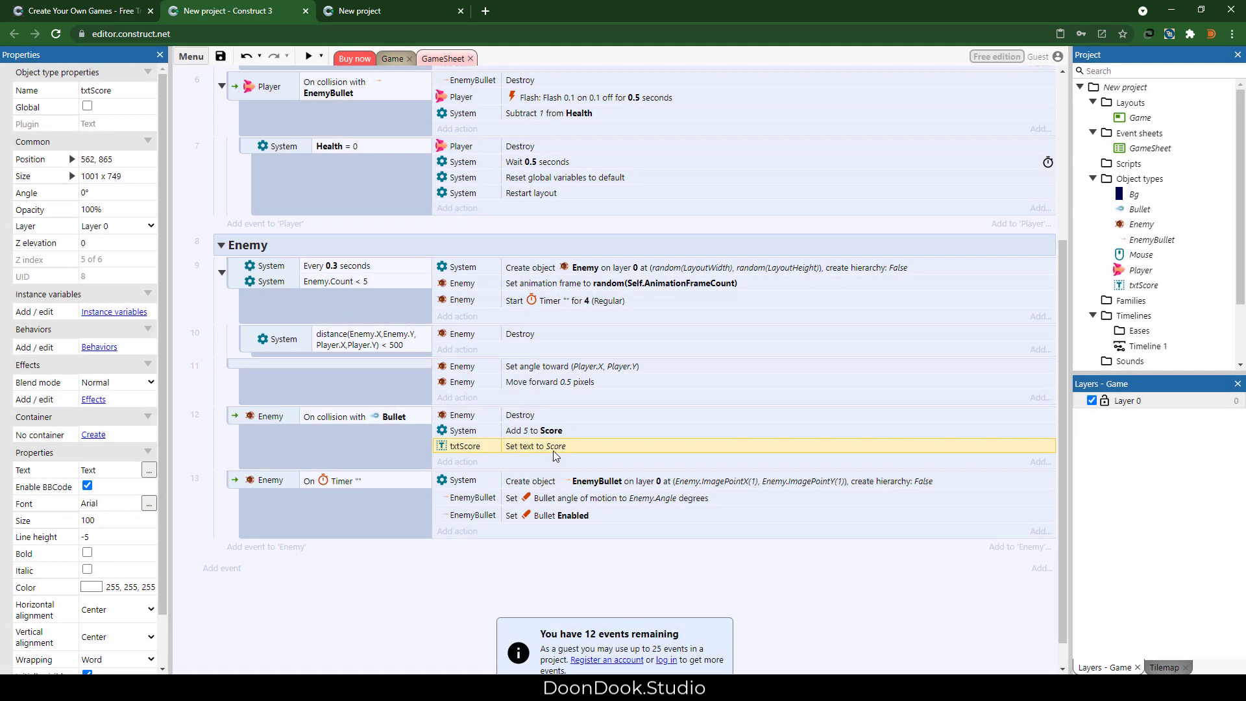
Preview the game to check the score text at launch and return to the event sheet.
click(306, 55)
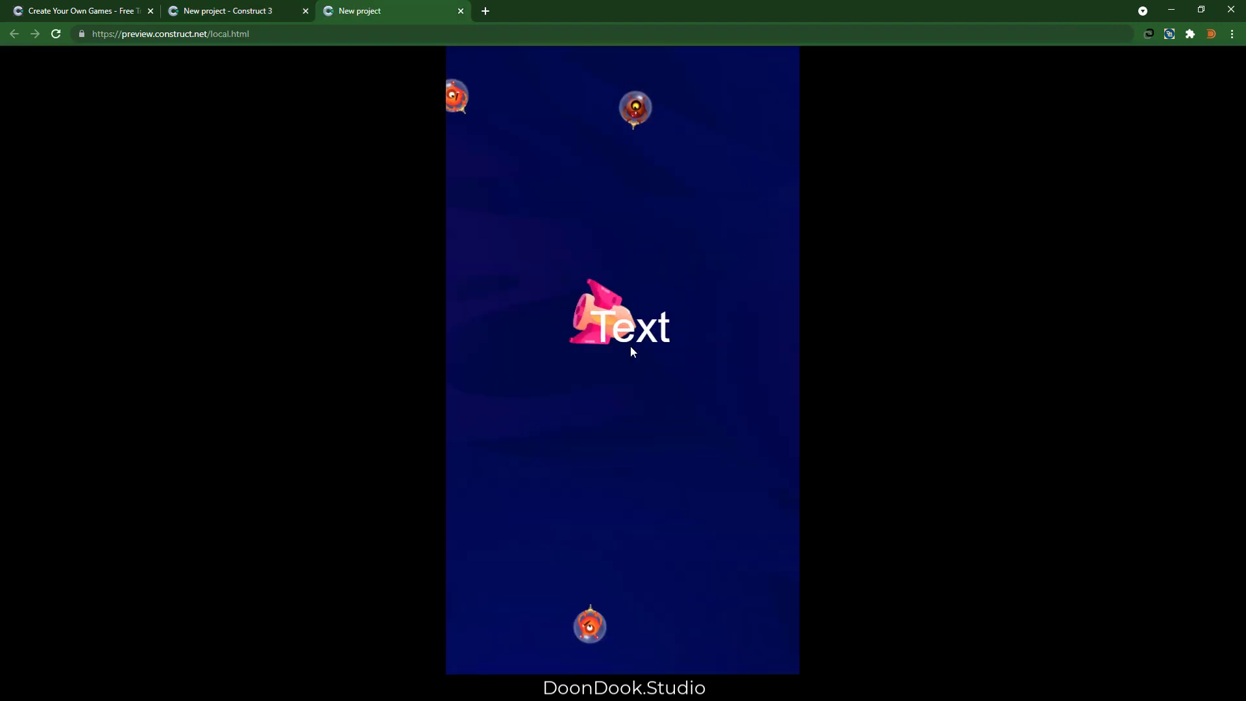
click(214, 11)
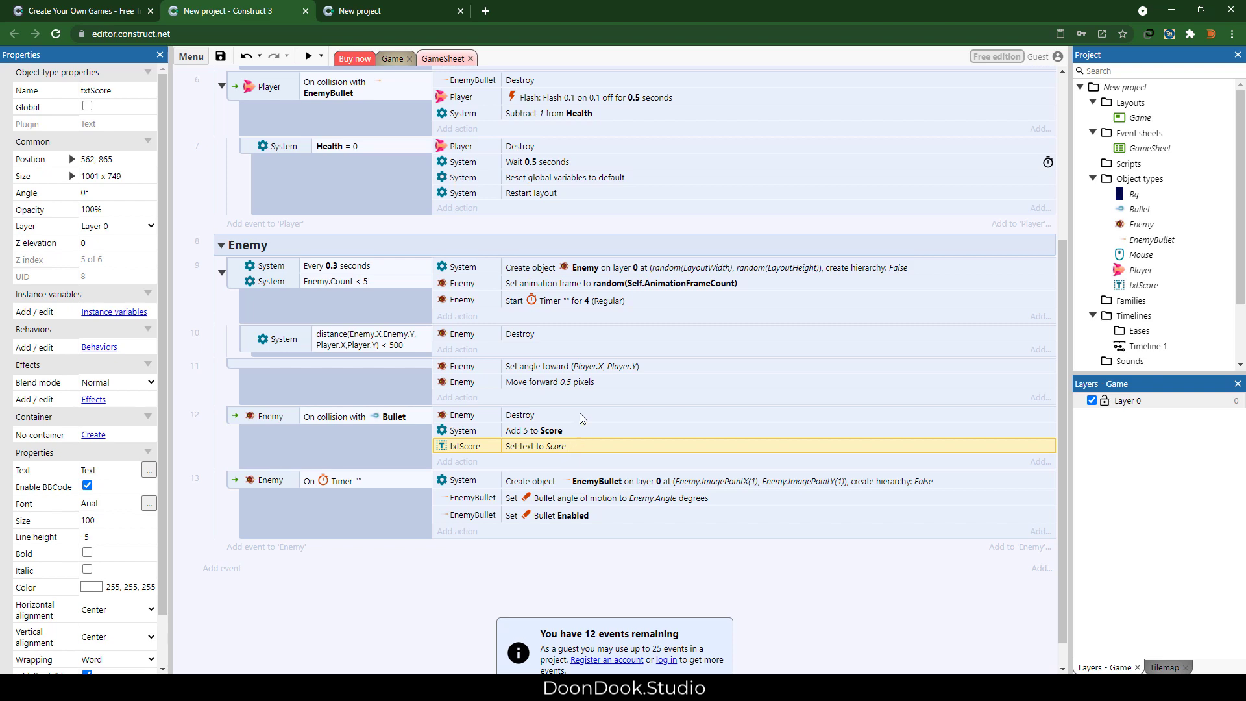
scroll(587, 403, up, 4)
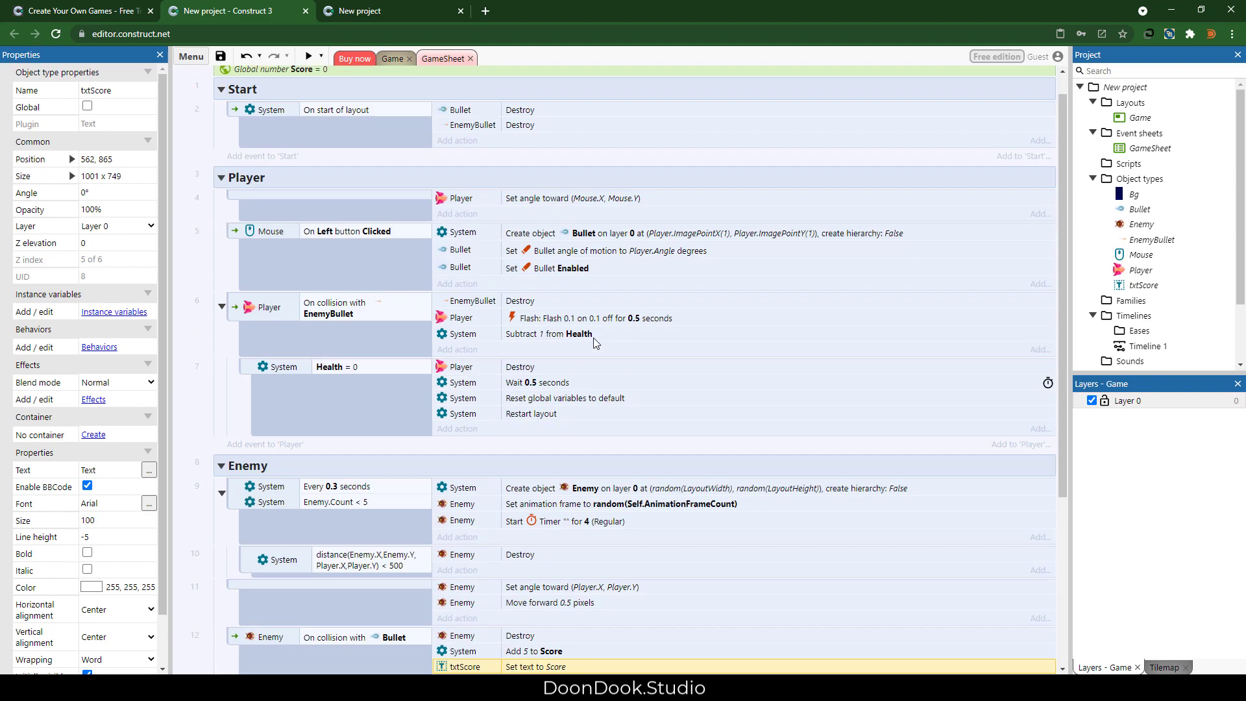
key(ctrl+v)
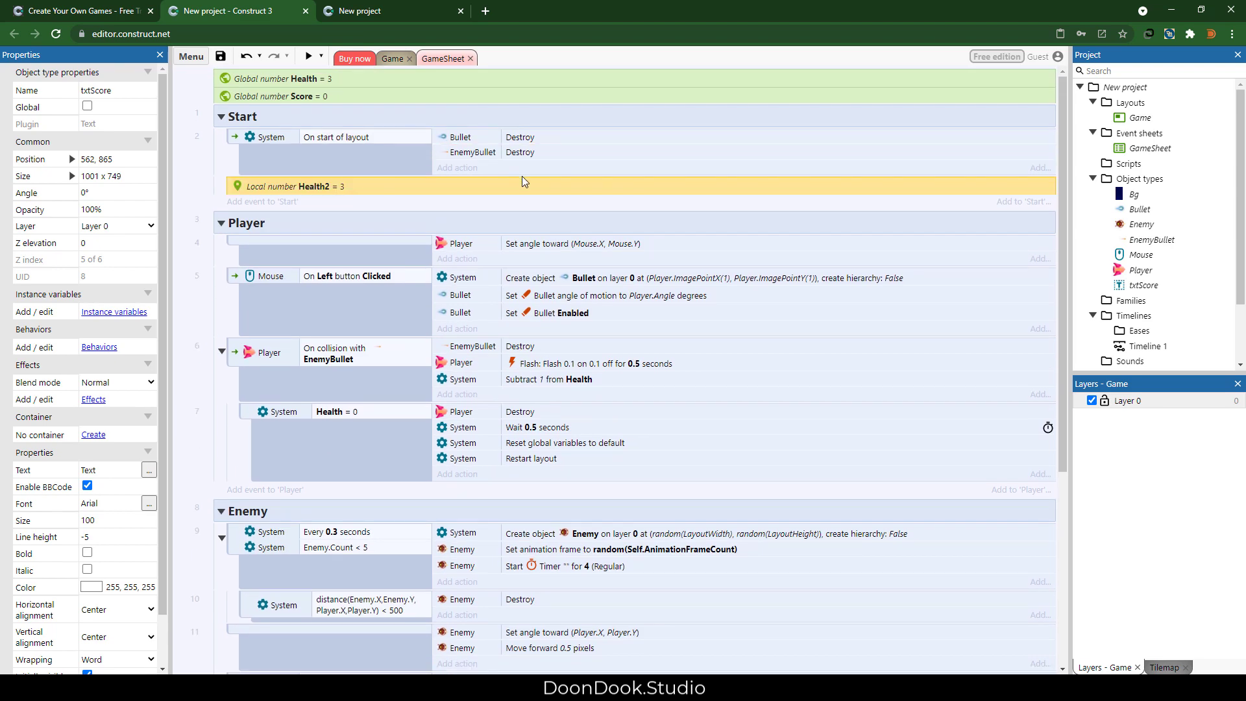
key(ctrl+z)
Copy the txtScore Set text to Score action into the On start of layout event, below the Destroy actions.
scroll(529, 390, down, 4)
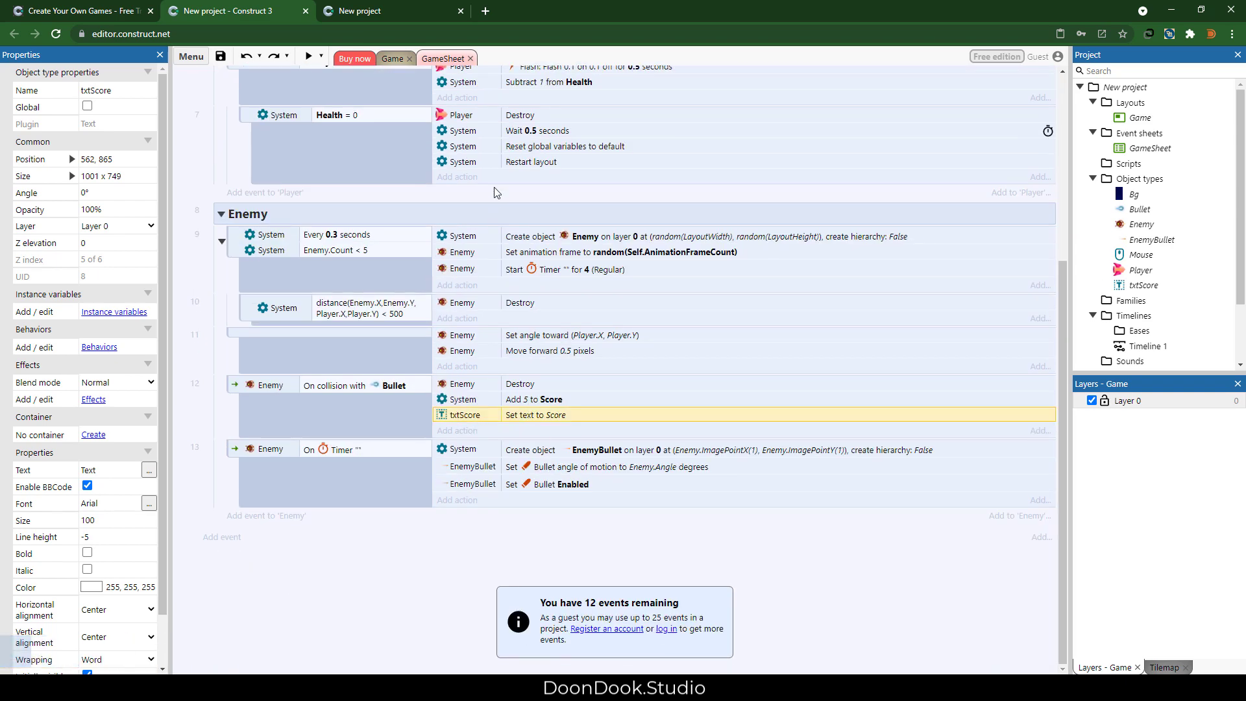
ctrl+scroll(536, 292, up, 5)
ctrl+drag(529, 413, 544, 170)
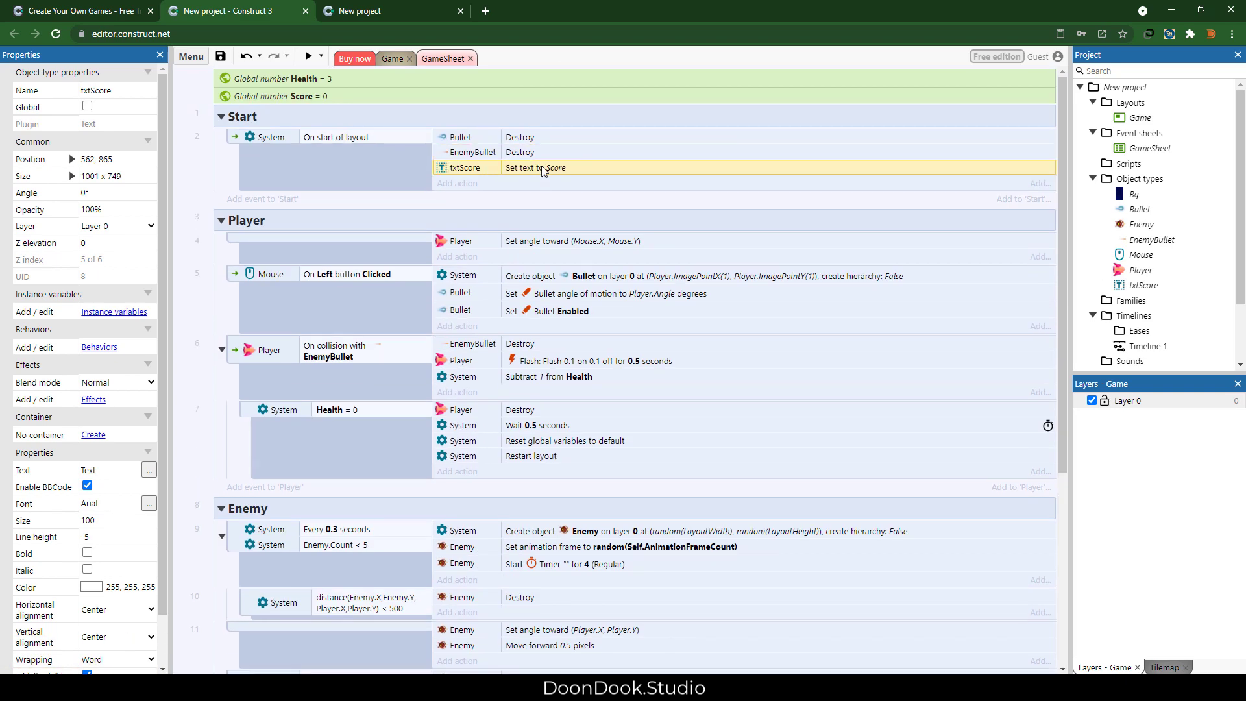
Preview the game, shoot enemies to check the score counter, and return to the editor.
click(305, 55)
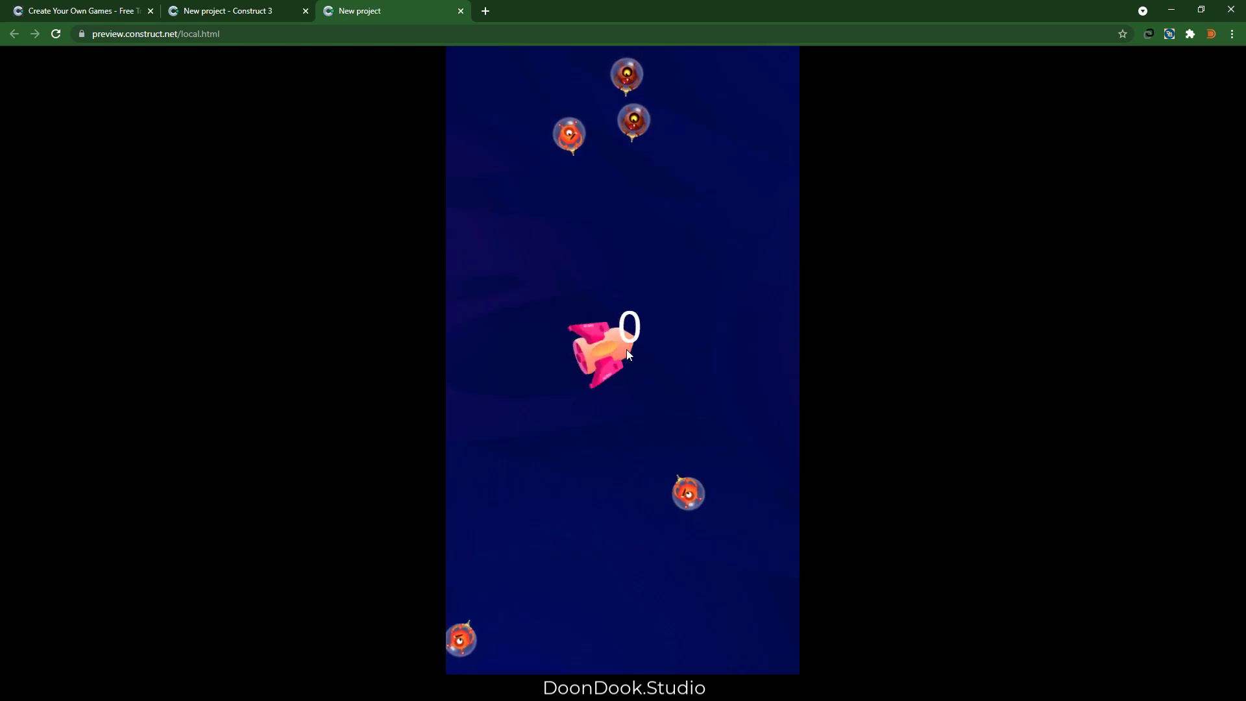
click(642, 448)
click(621, 130)
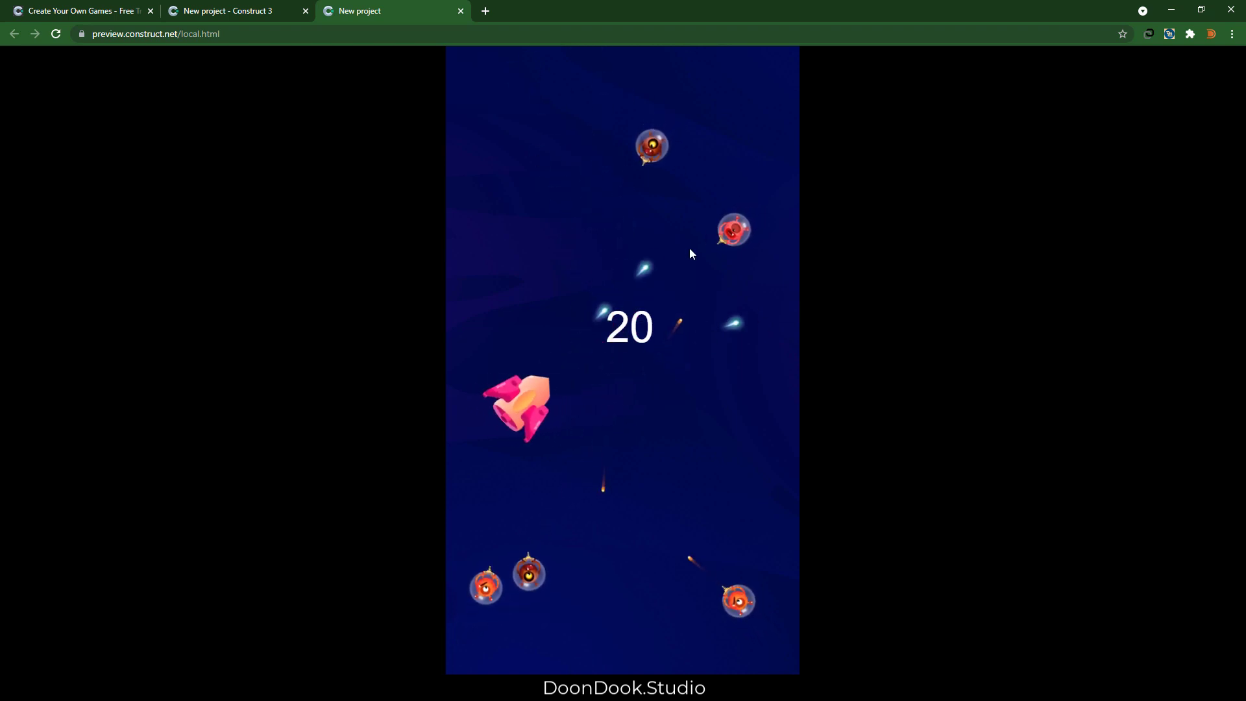
click(247, 11)
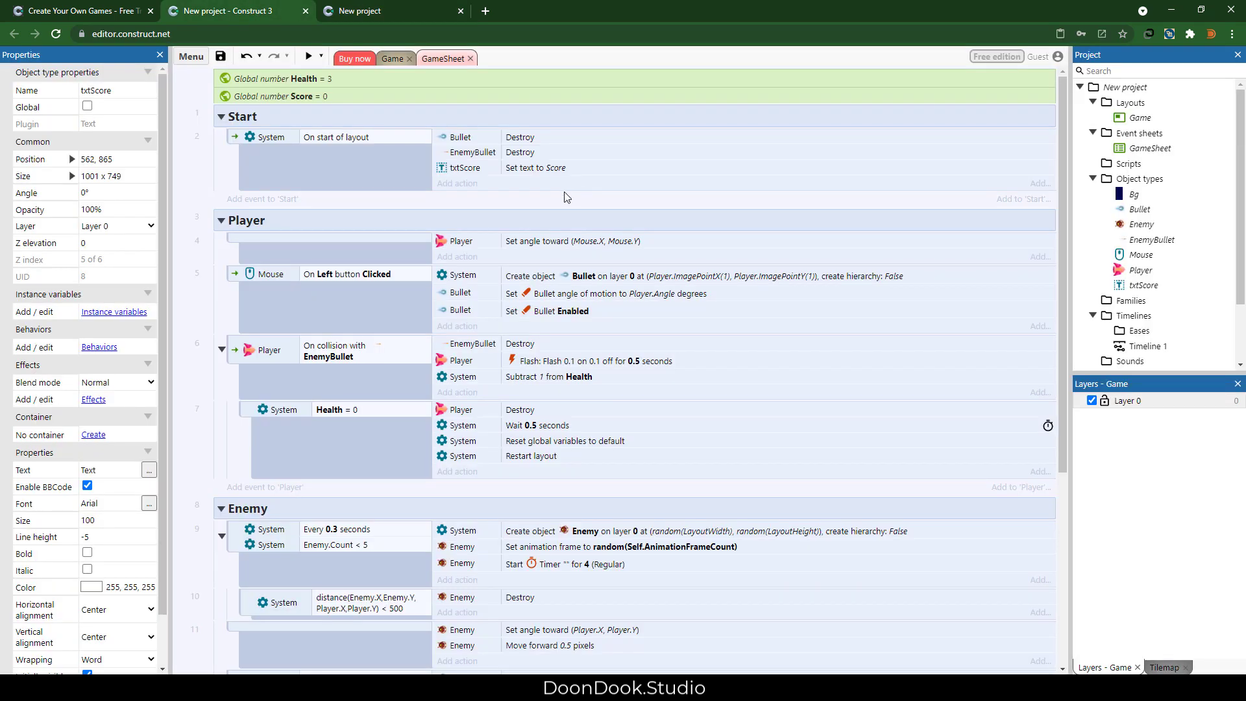
Insert a new Sprite object at the upper right edge of the Game layout.
click(400, 61)
double_click(806, 228)
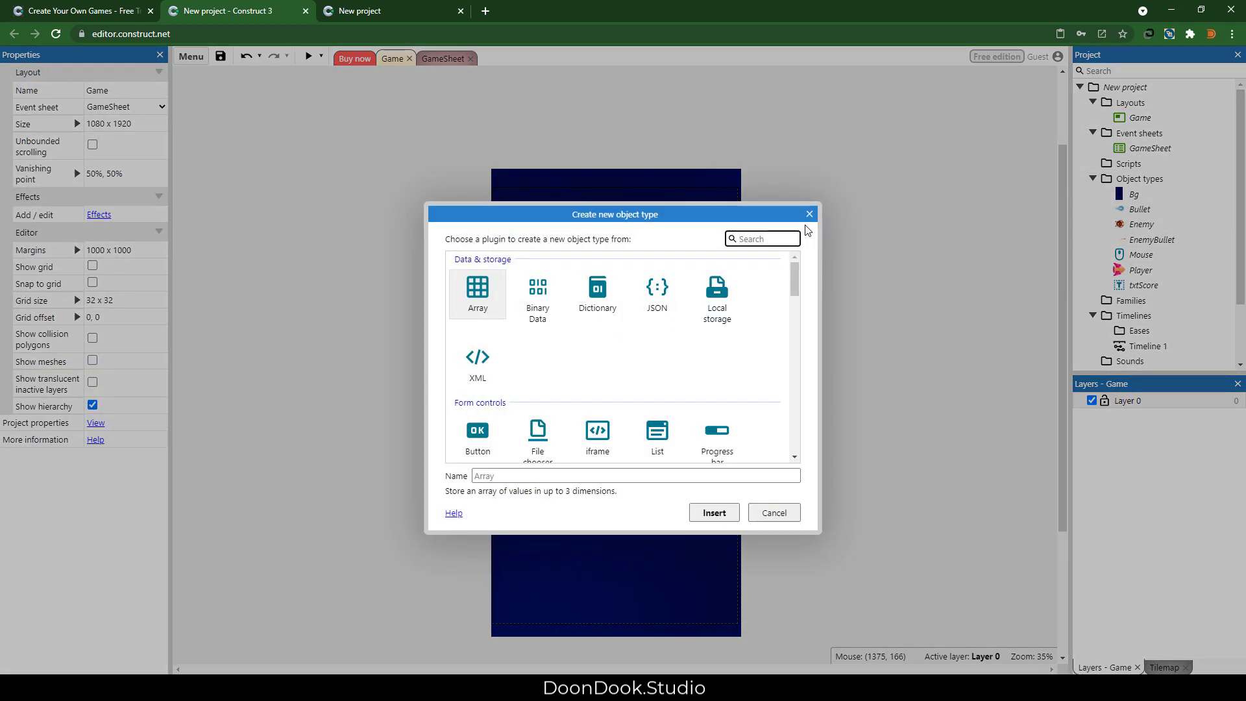
text(sprite)
key(Return)
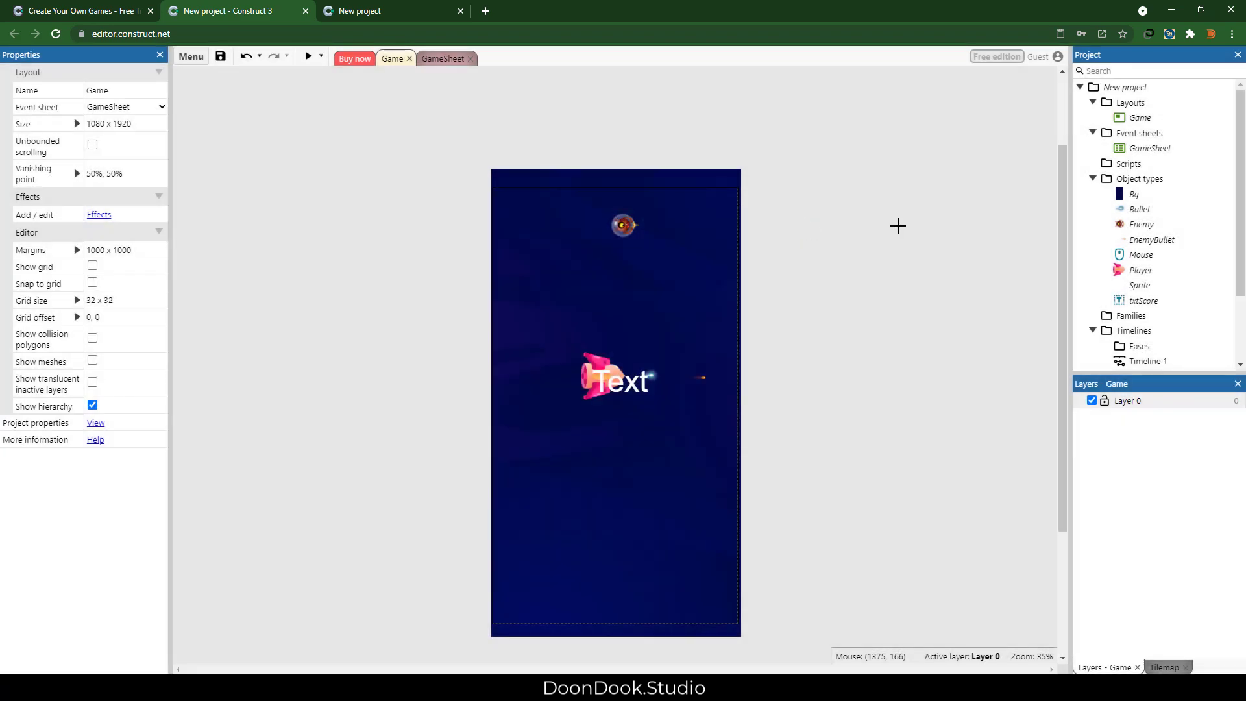
click(745, 245)
Load all images from the Explosion folder, starting with 000.png, as frames of the sprite's Animation 1.
click(228, 85)
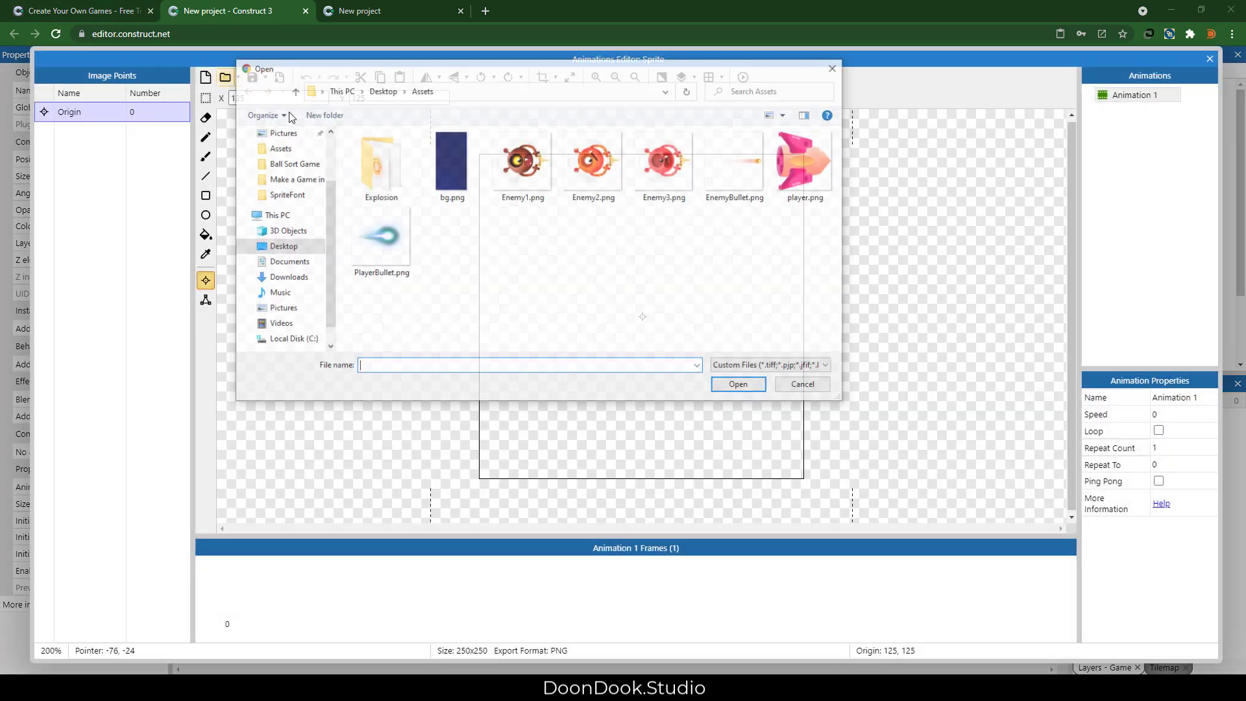
double_click(388, 153)
key(ctrl+a)
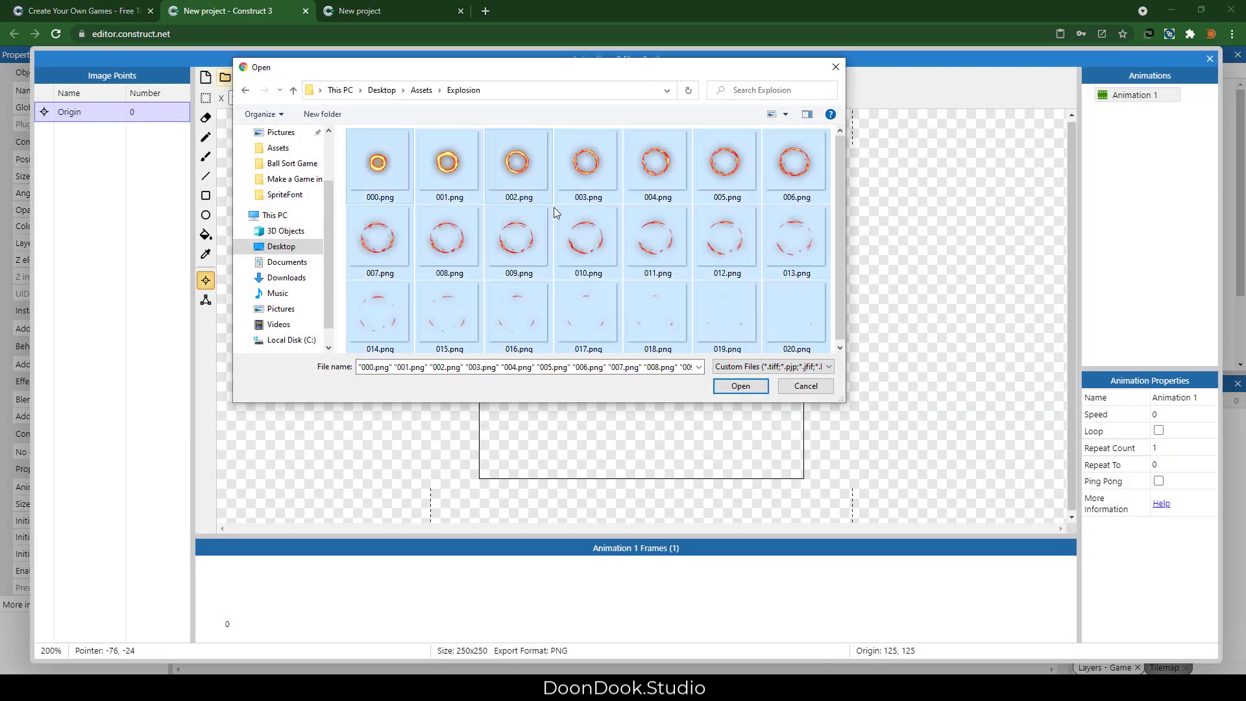
click(740, 386)
Set Animation 1's speed to 30, close the animations editor and move the sprite to about 936, 237.
click(1150, 97)
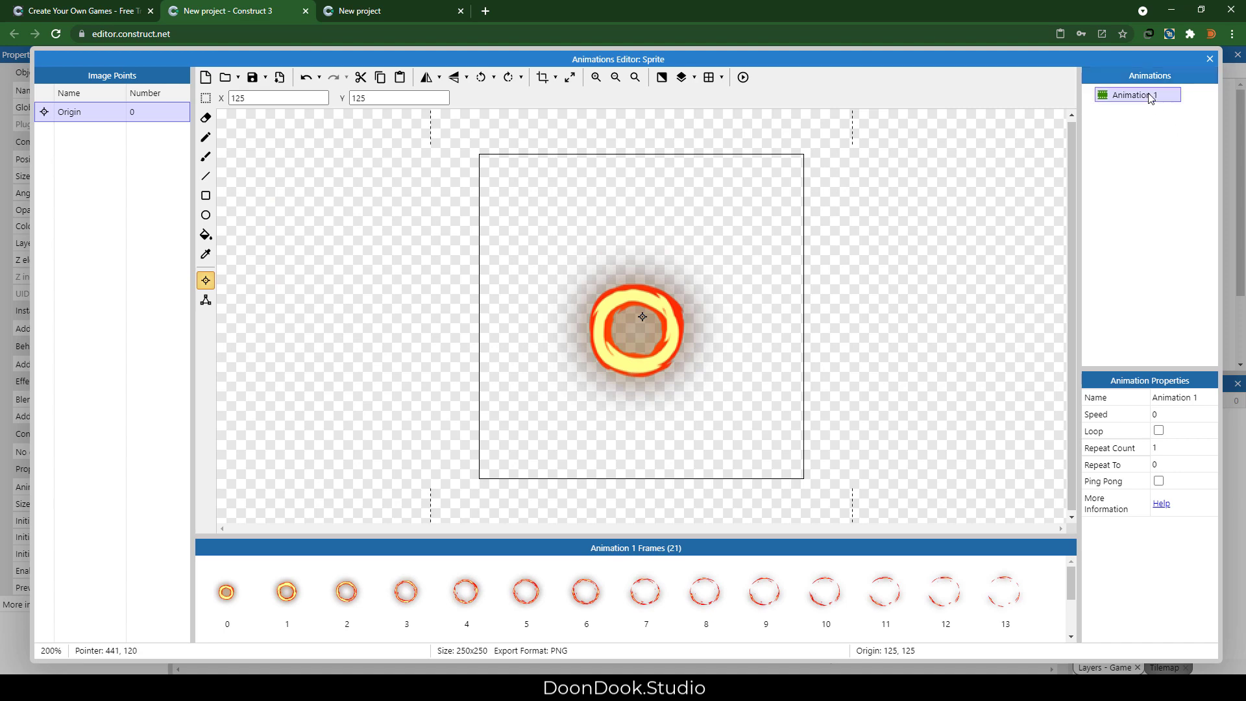
click(1180, 414)
text(30)
key(Tab)
click(1207, 60)
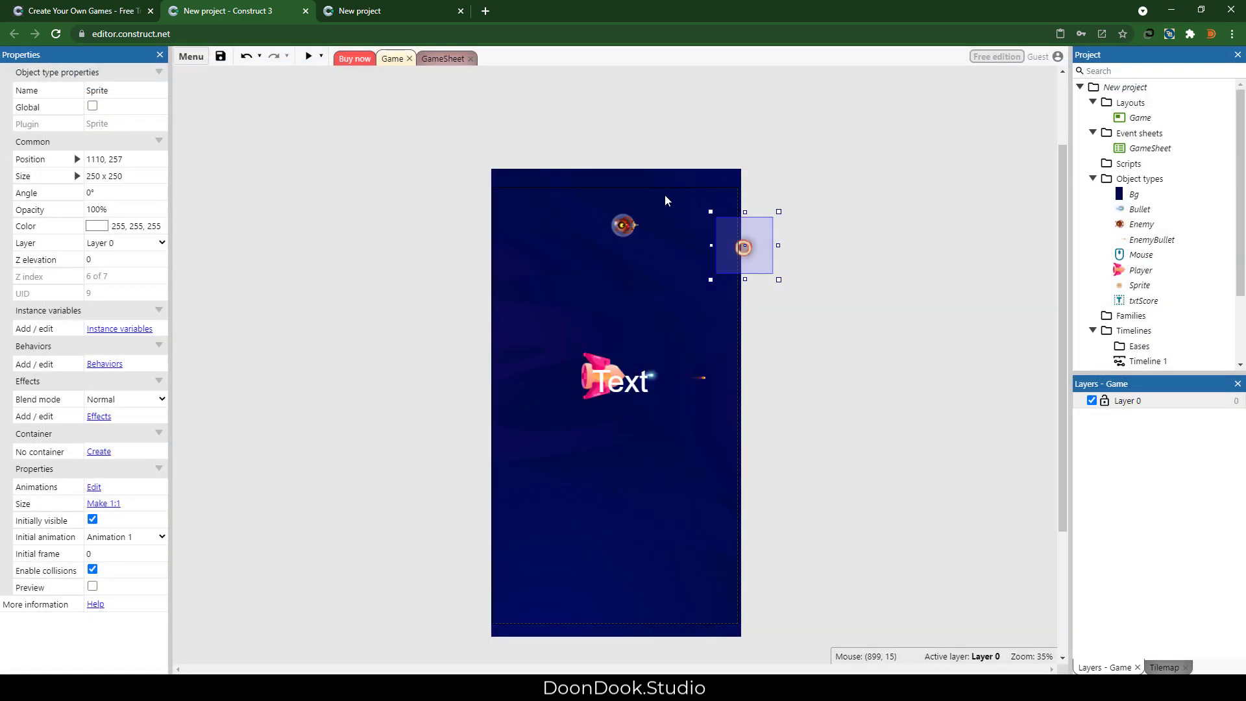
drag(744, 245, 705, 241)
Add a Destroy action for the explosion sprite to the start-of-layout event in GameSheet and rename the sprite Explos.
click(442, 58)
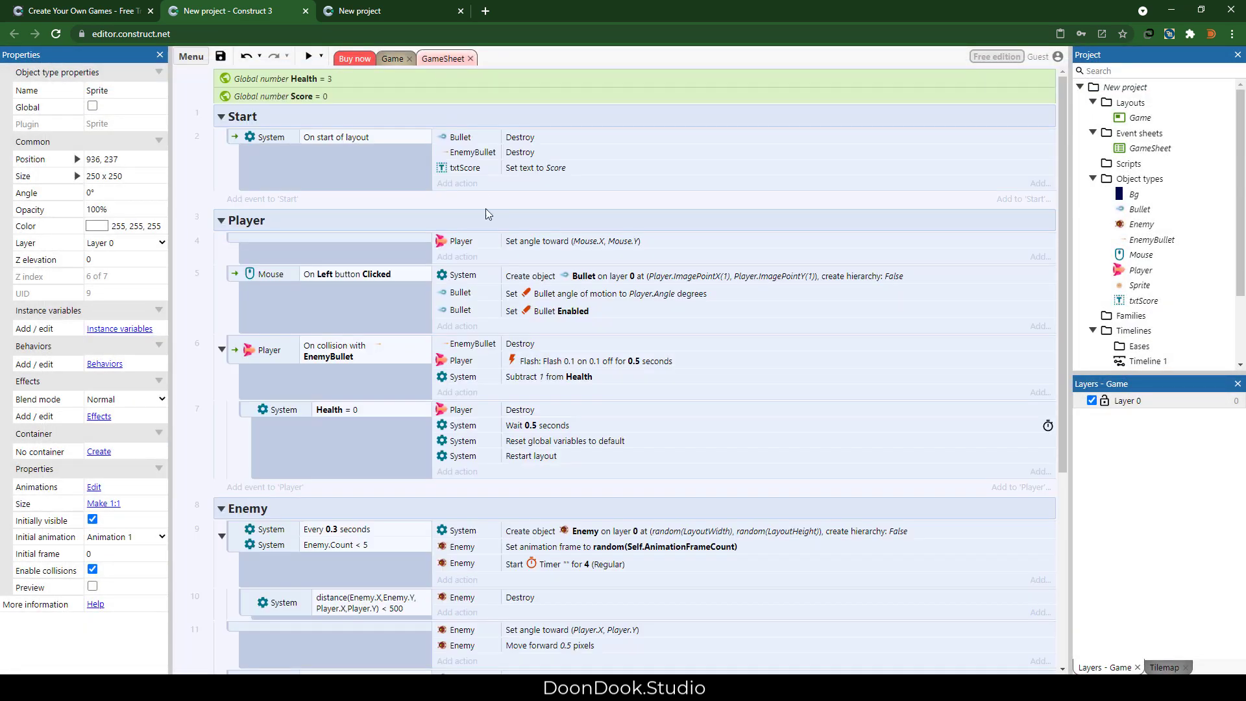
click(483, 153)
key(ctrl+c)
key(ctrl+v)
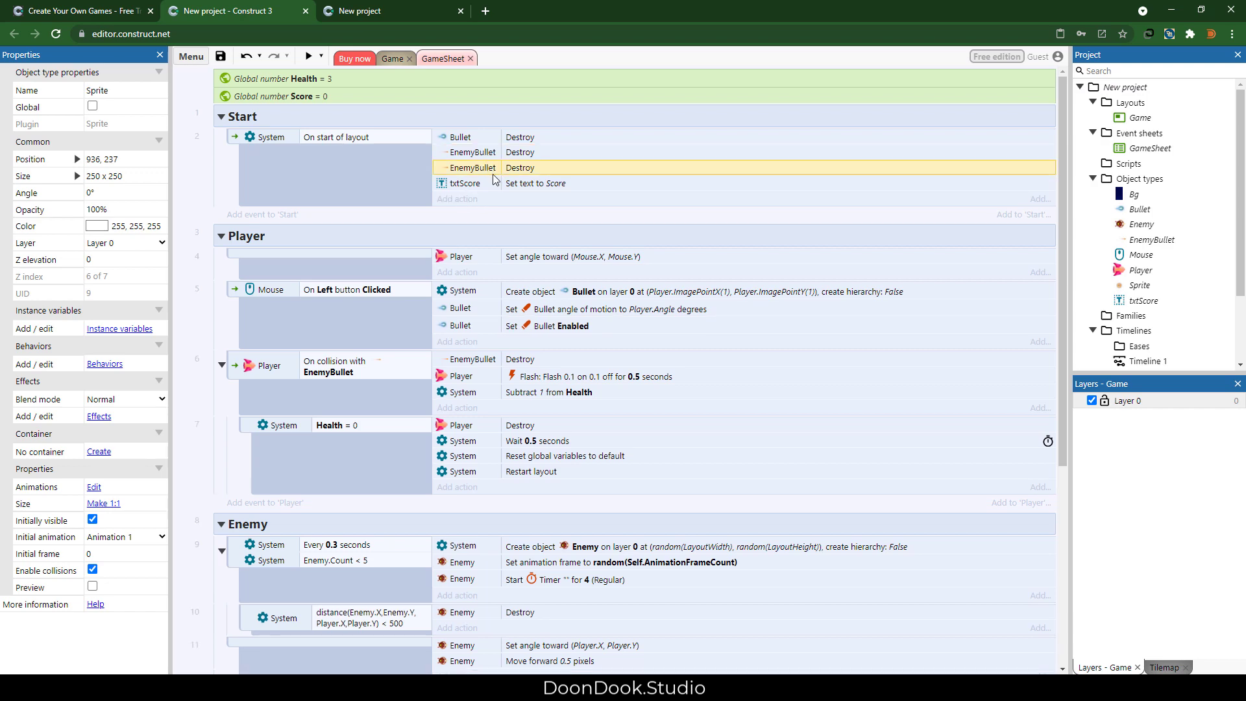
double_click(483, 169)
double_click(546, 368)
click(1142, 291)
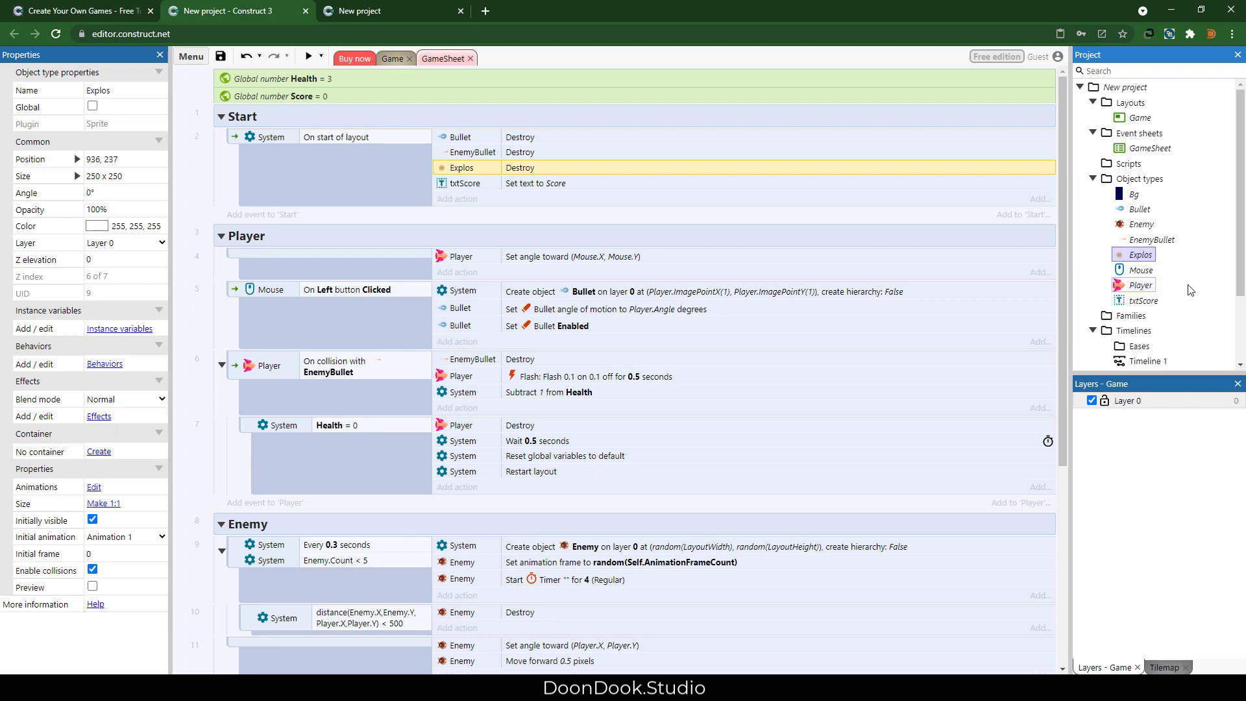
Add a System Create object action to the Enemy collision with Bullet event, with Explos as the object to create.
scroll(390, 454, down, 5)
click(365, 556)
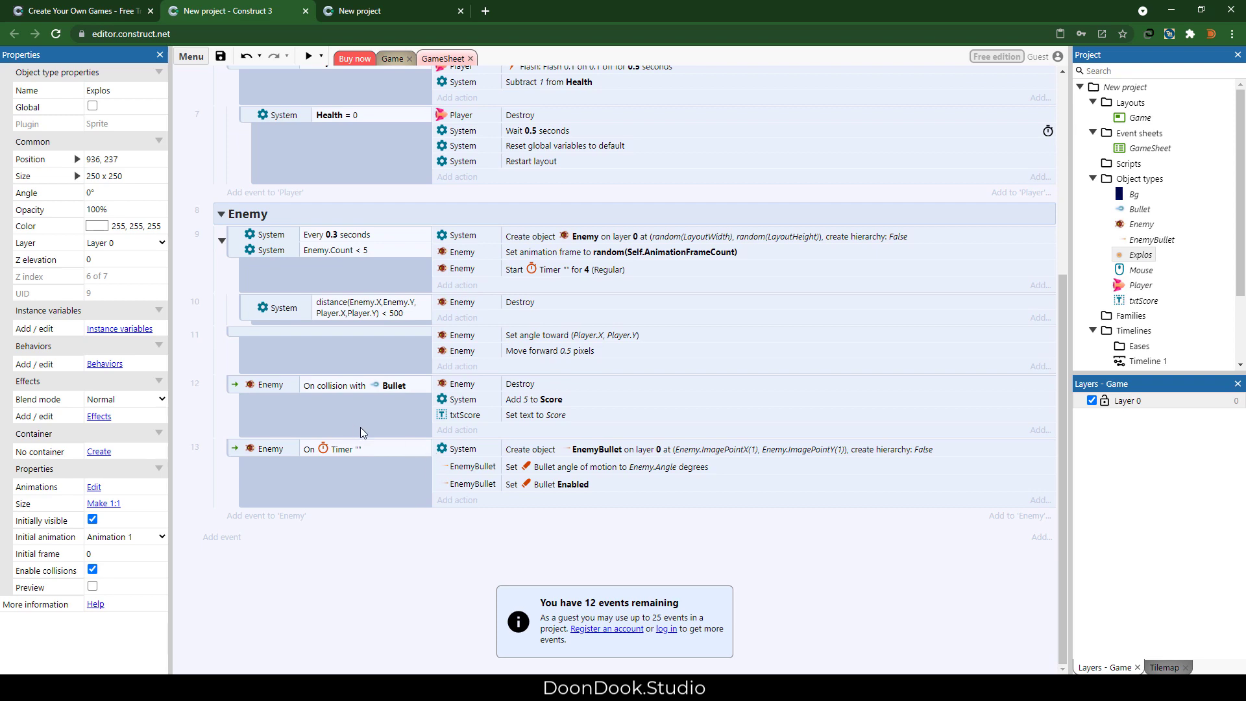
click(458, 429)
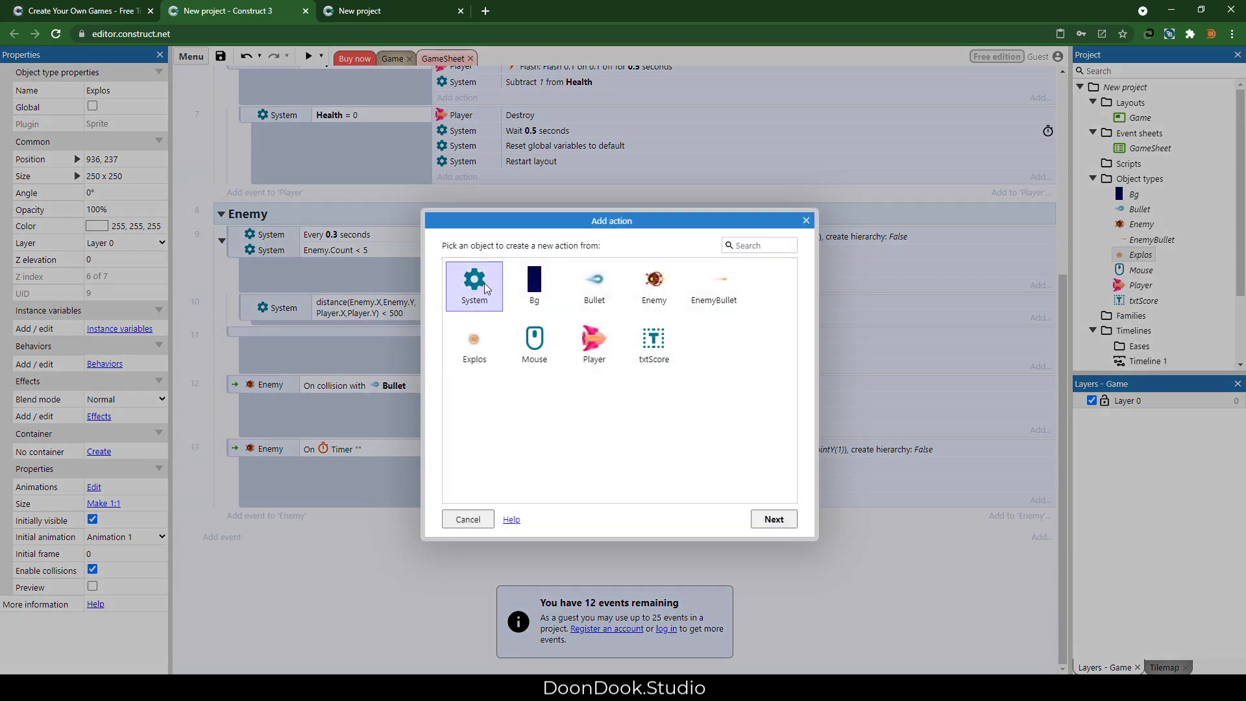
double_click(484, 285)
double_click(501, 351)
click(587, 341)
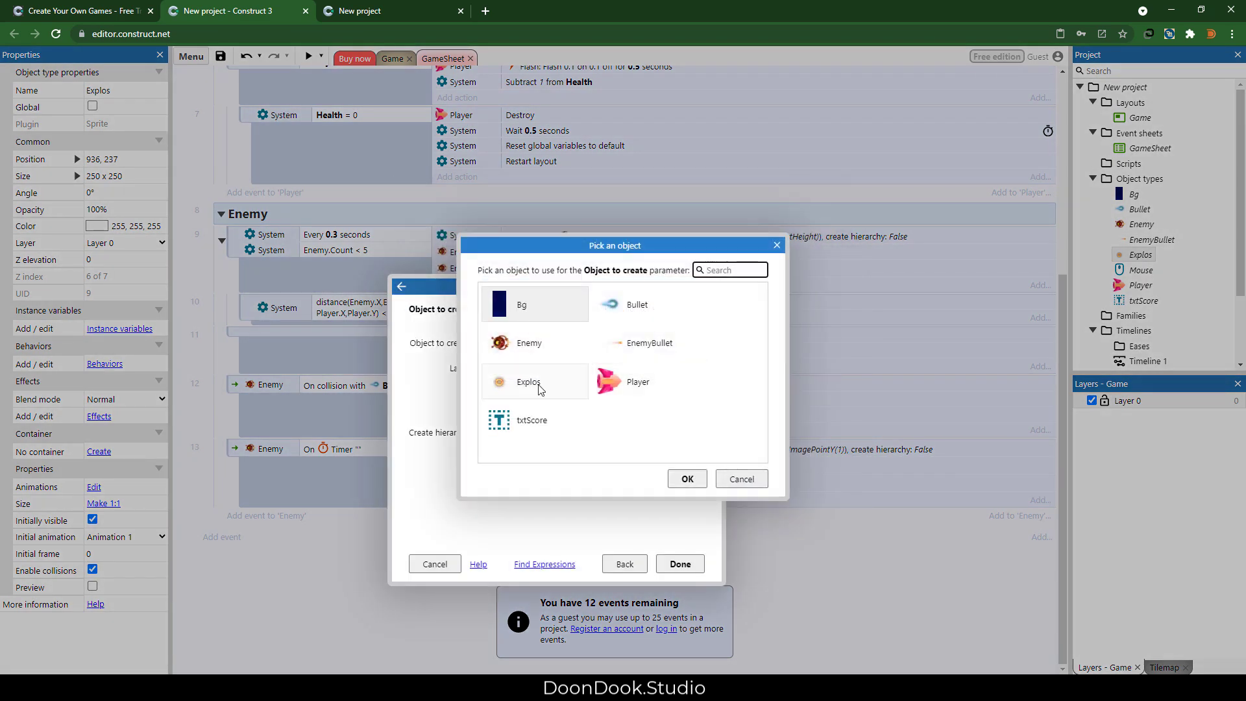
double_click(519, 381)
Set the created explosion's position to Enemy.X, Enemy.Y on layer 0 and move the action above the enemy's Destroy action.
click(517, 406)
text(Enemy.X)
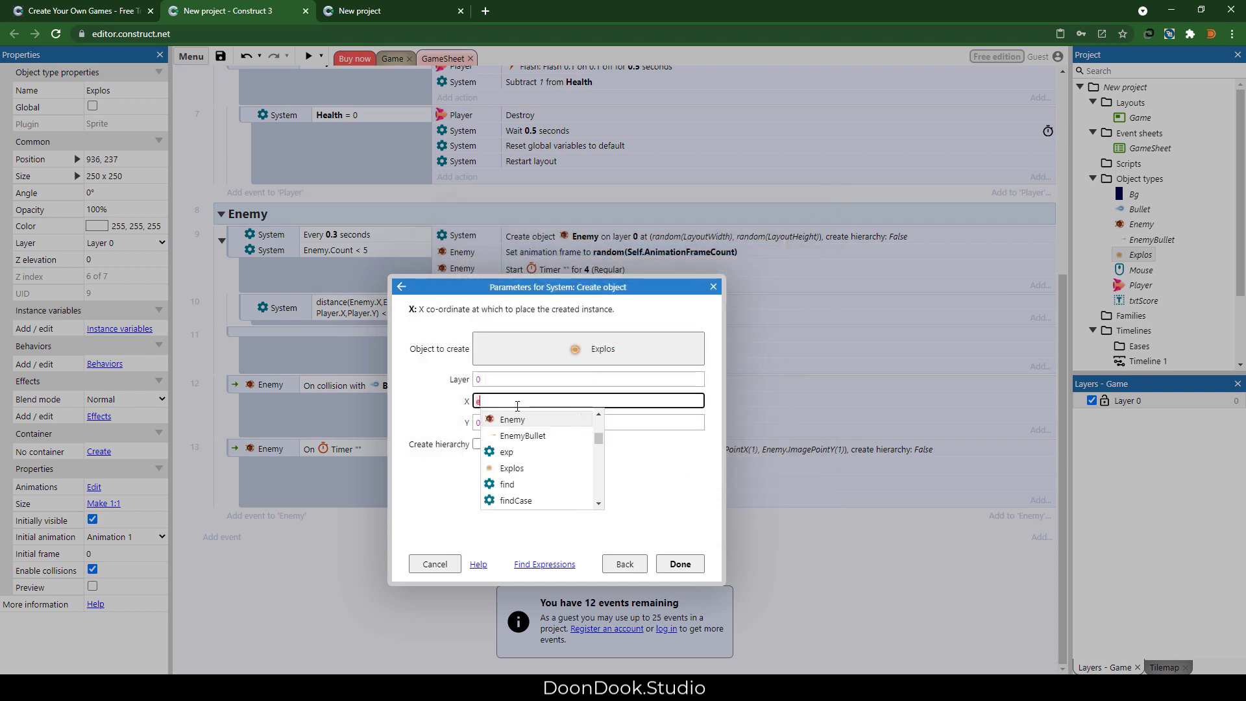
key(Tab)
text(Enemy.yu)
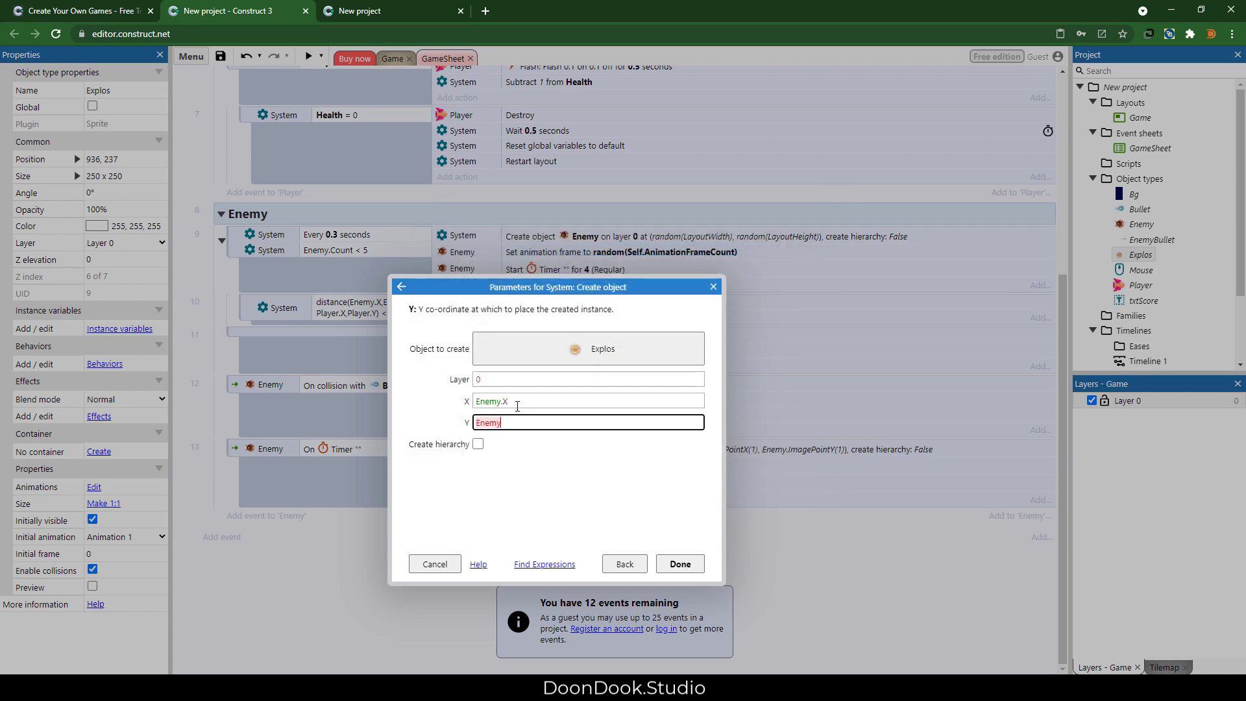
key(Return)
key(Return)
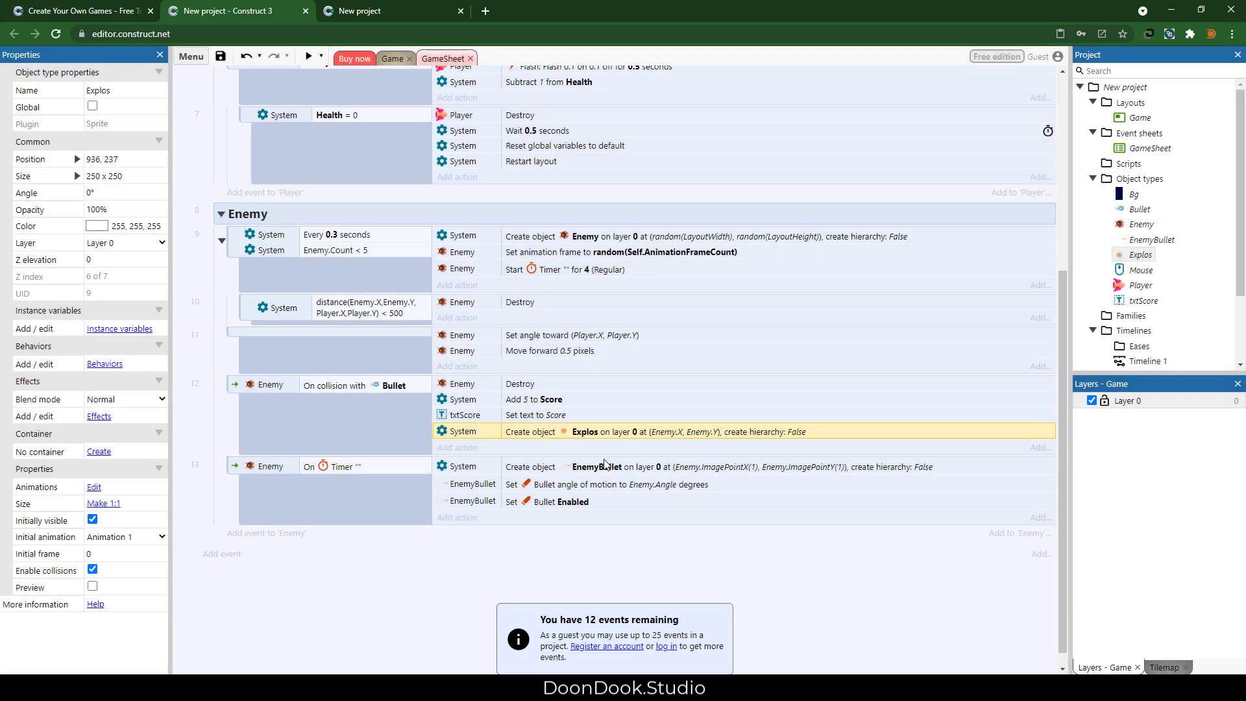
drag(577, 407, 568, 376)
Add an event to the Enemy group for Explos with the On finished condition for "Animation 1".
scroll(386, 550, down, 1)
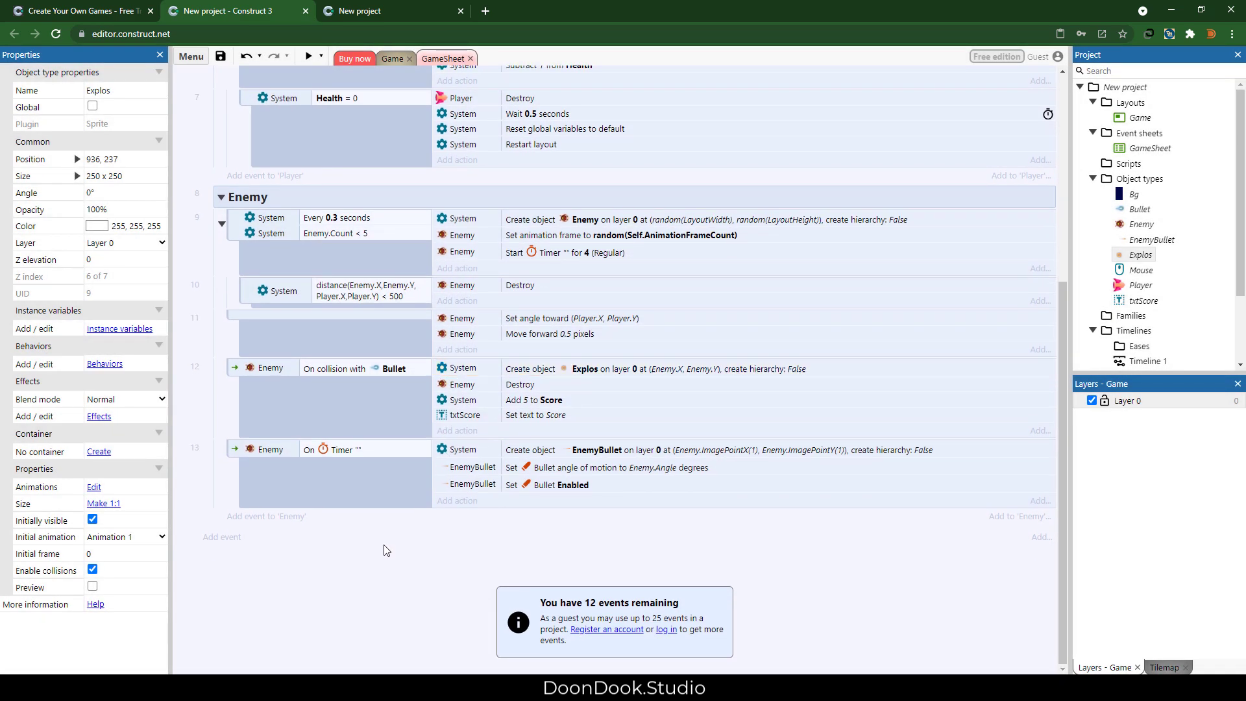
click(249, 517)
double_click(473, 354)
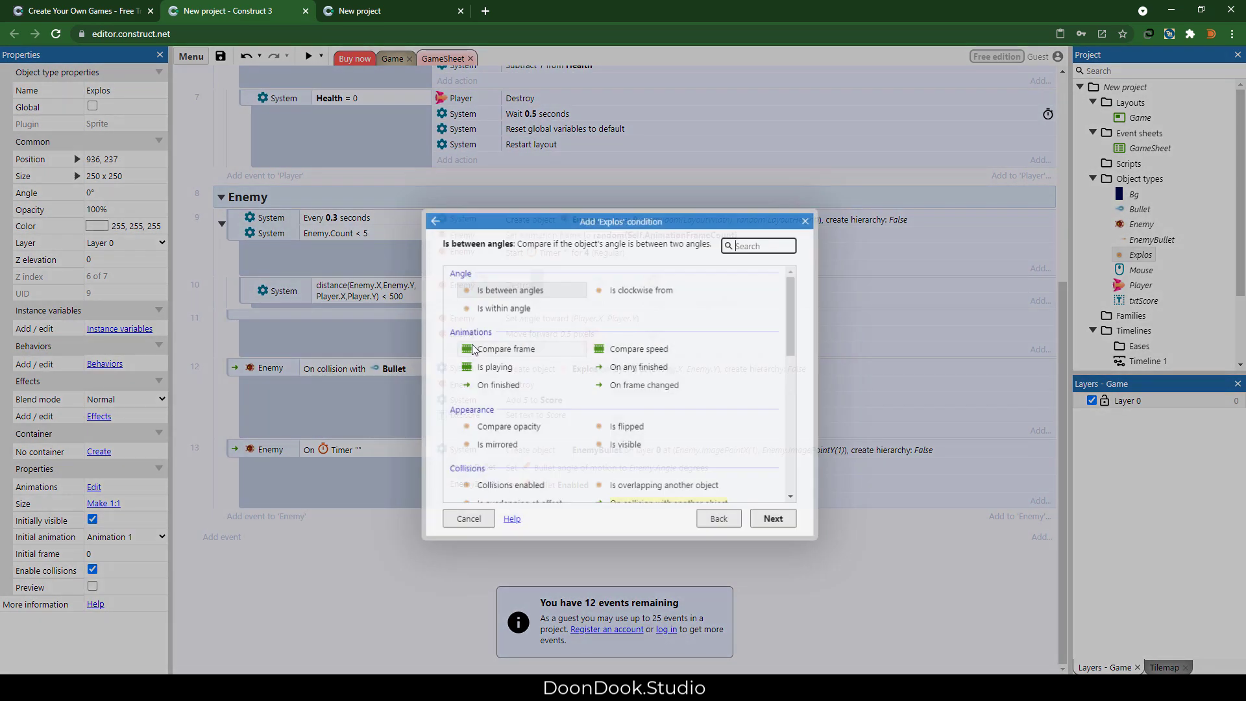
scroll(563, 361, down, 2)
scroll(539, 373, up, 2)
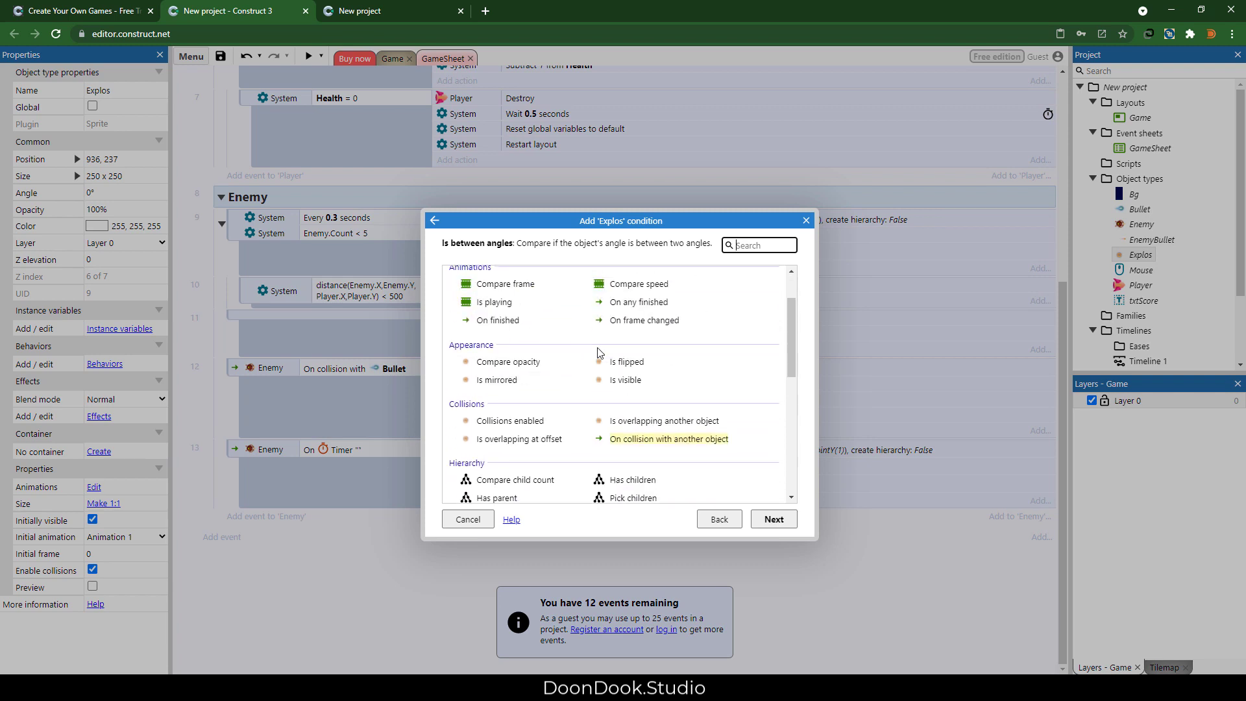
click(519, 387)
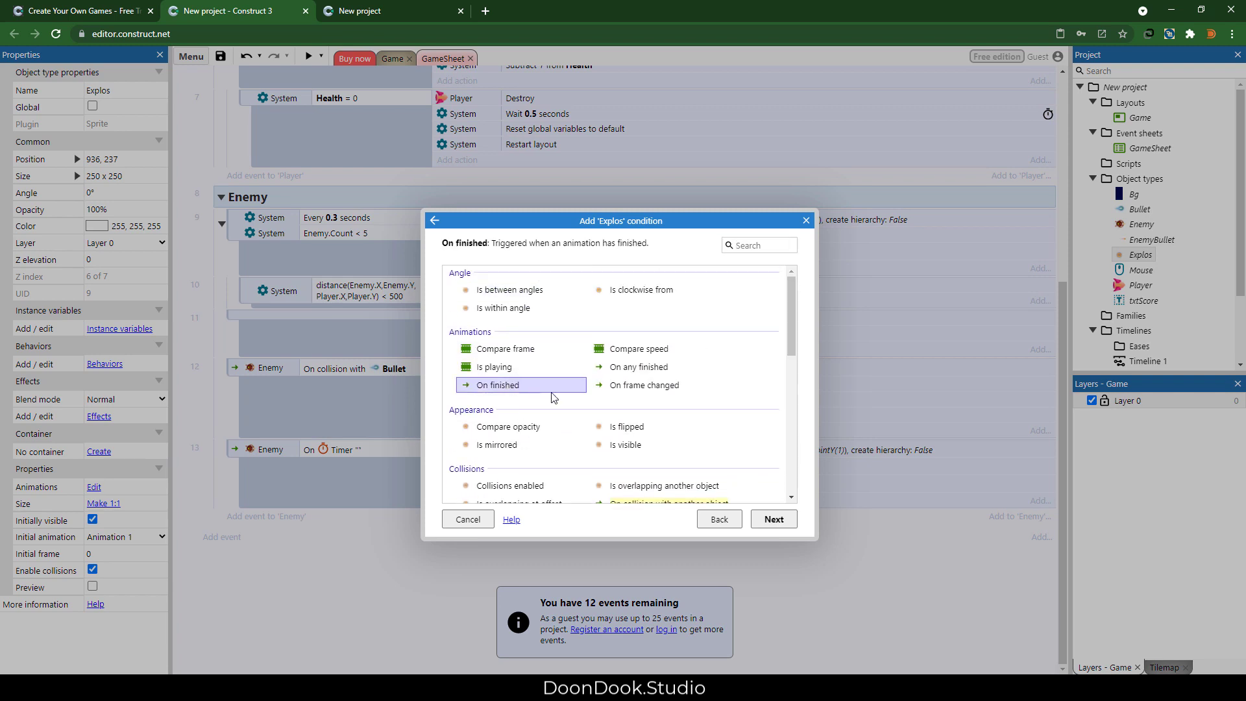
double_click(519, 385)
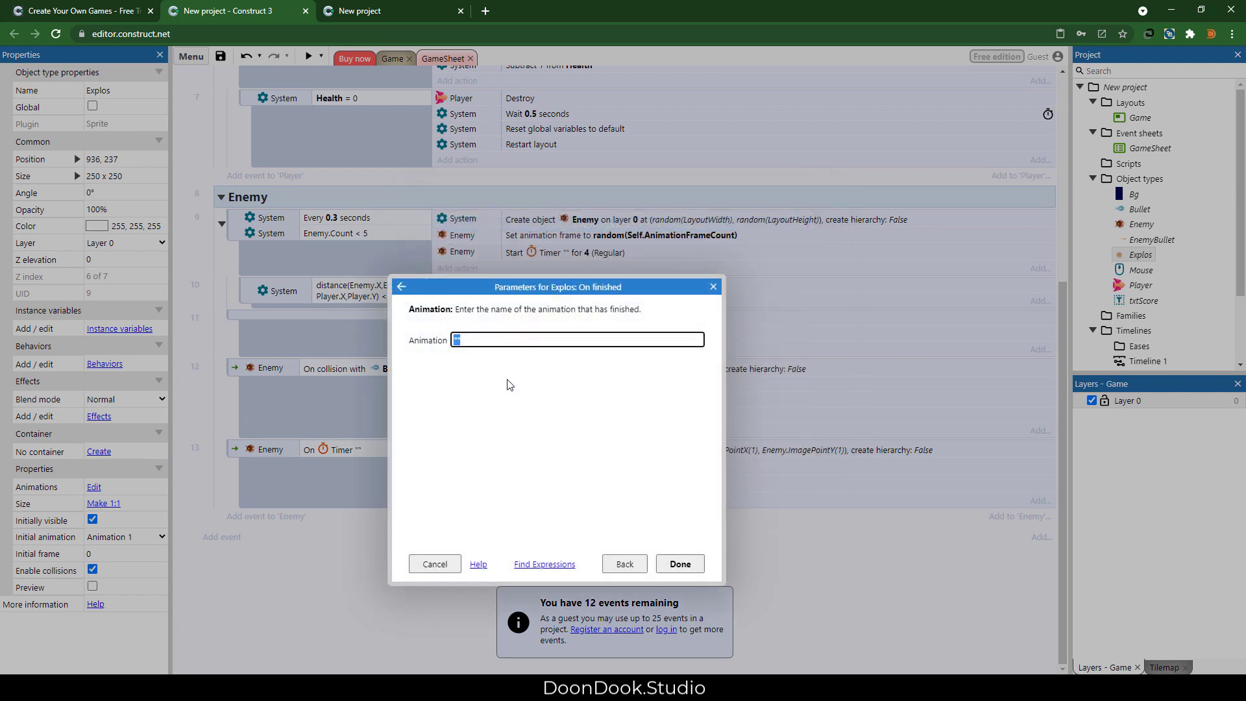
text("a)
key(Return)
key(Return)
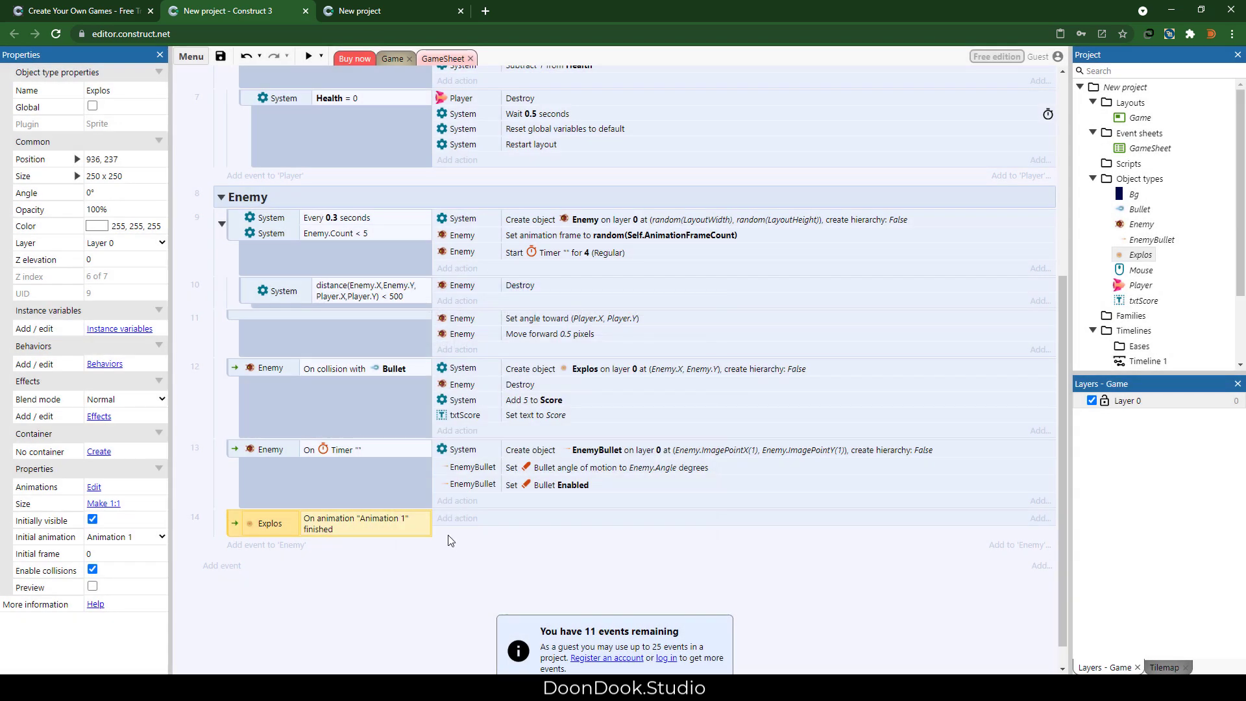
Add a Destroy action for Explos to the animation-finished event.
click(459, 526)
double_click(475, 344)
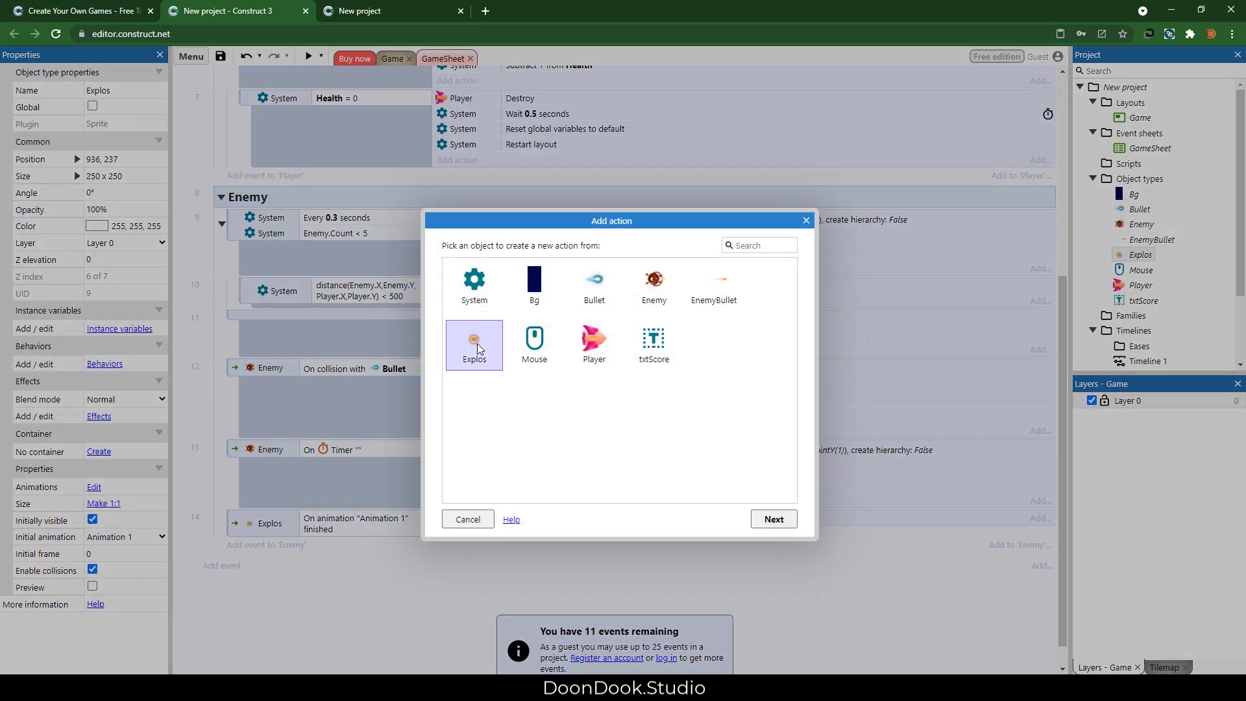
text(des)
double_click(488, 333)
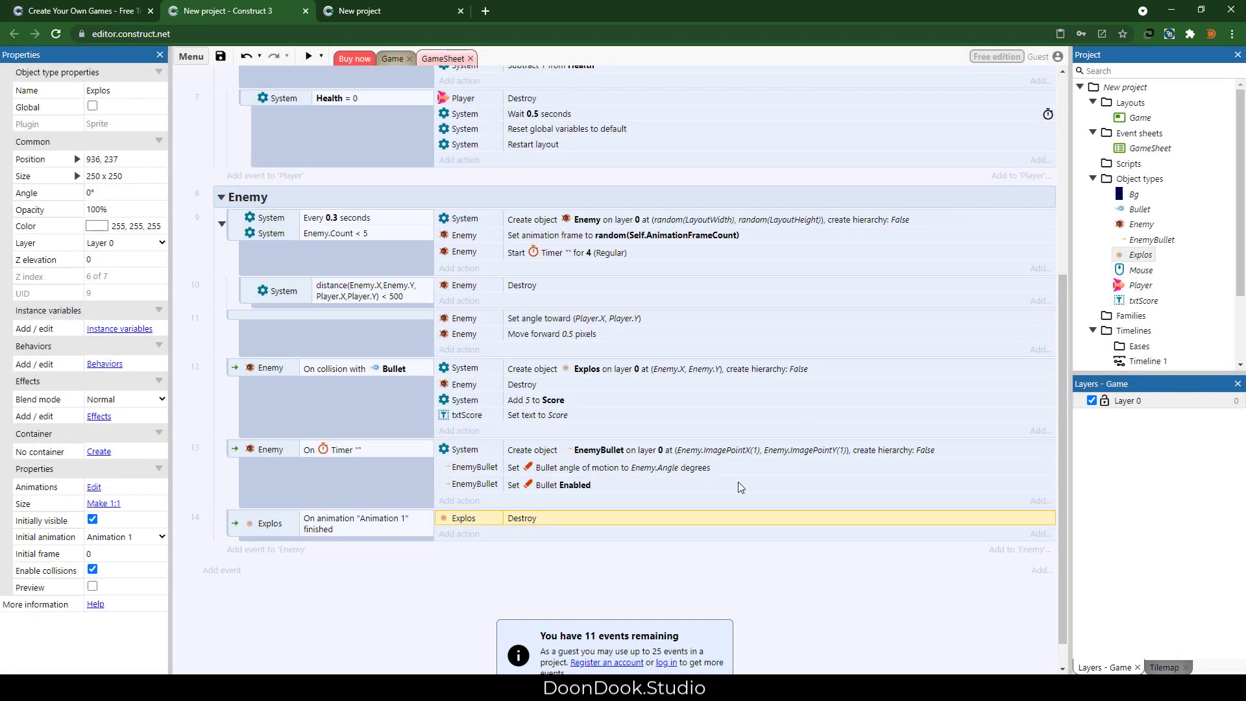
Add the Destroy outside layout behavior to EnemyBullet.
click(1122, 242)
click(99, 510)
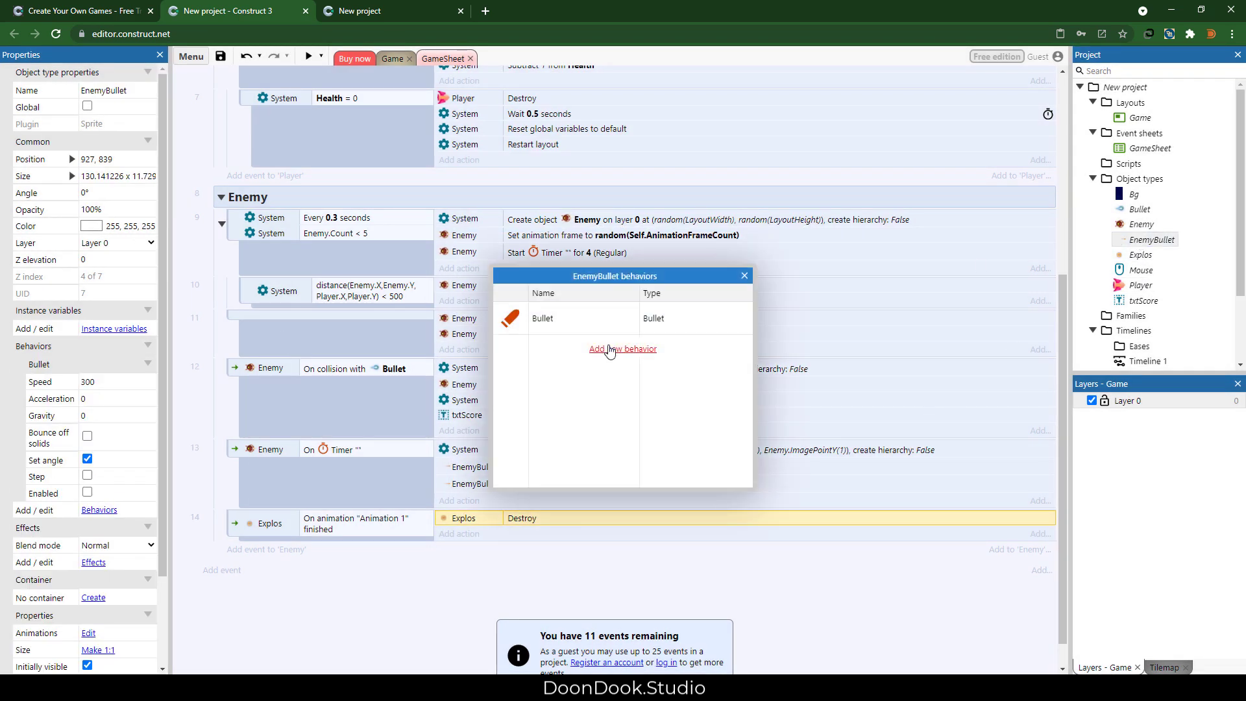
click(610, 350)
click(612, 367)
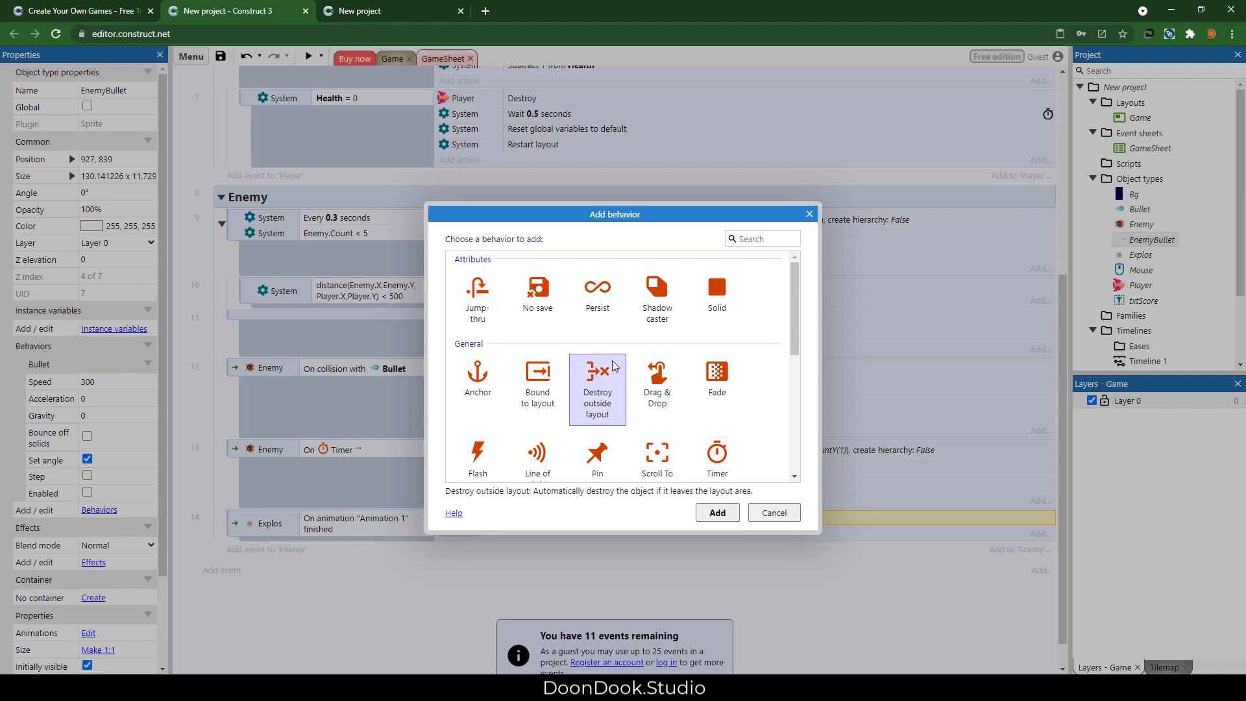
double_click(601, 392)
click(745, 274)
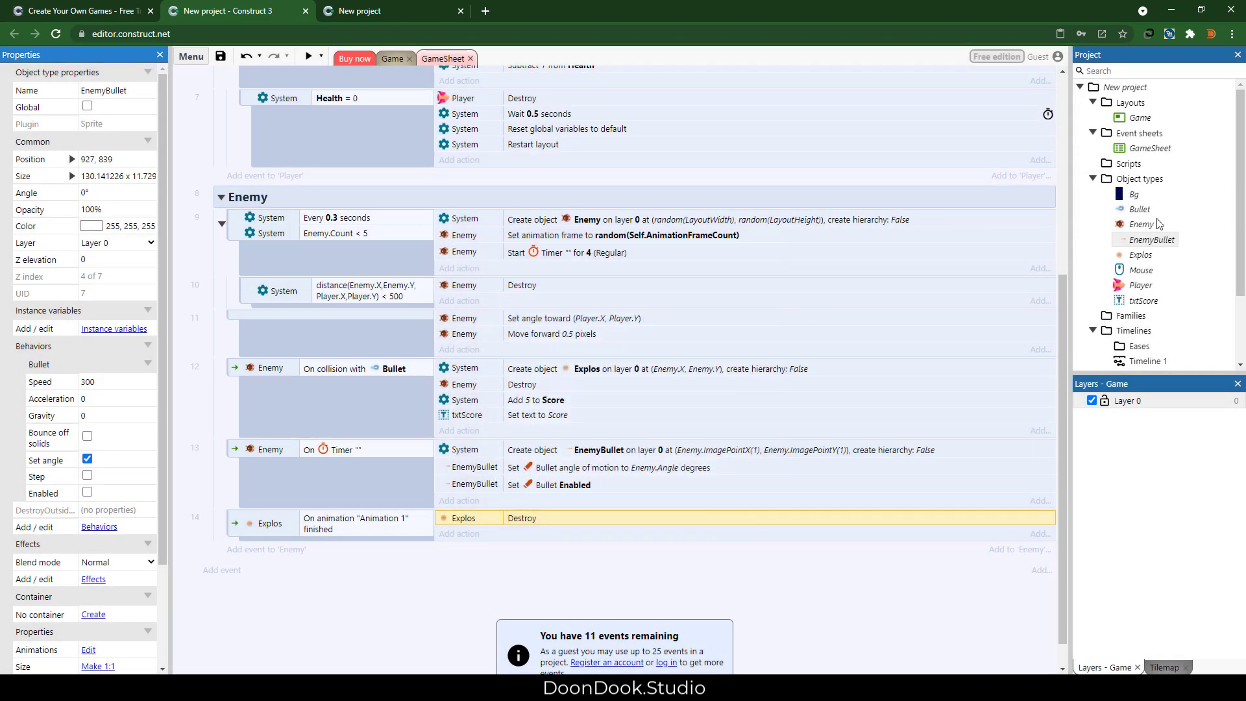
Add the Destroy outside layout behavior to the player's Bullet object.
click(1137, 211)
click(99, 510)
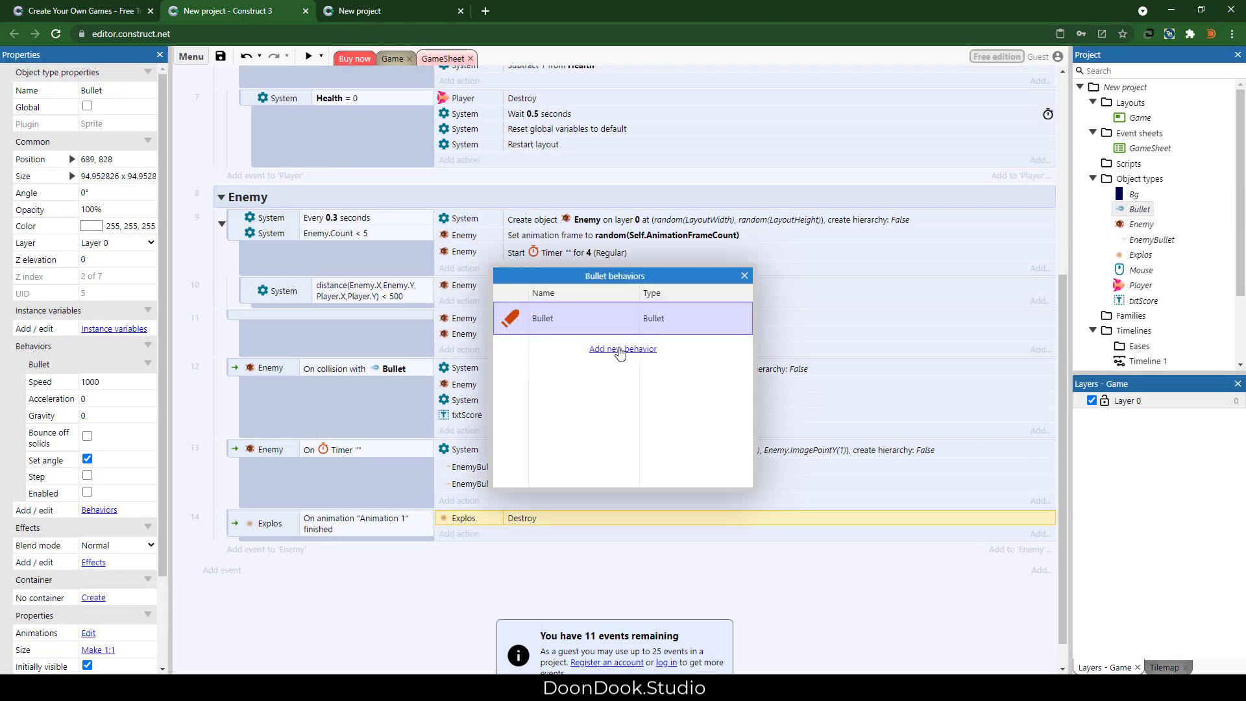
click(616, 351)
double_click(602, 393)
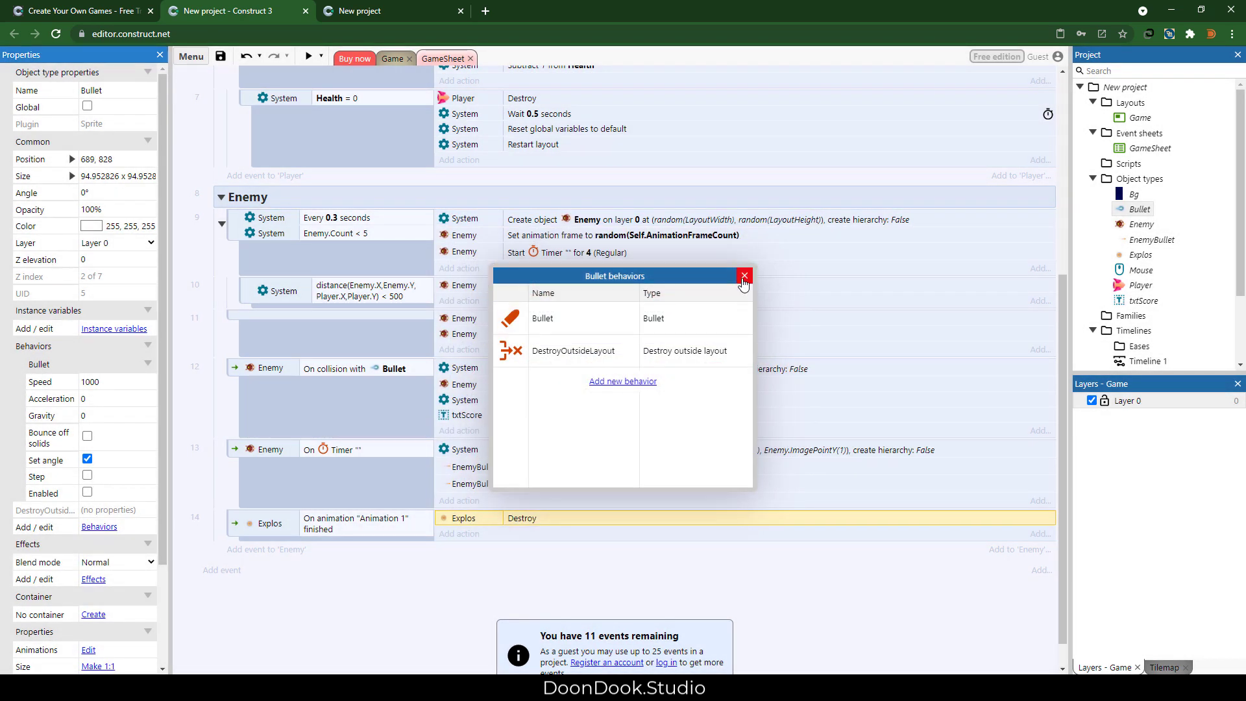
click(823, 275)
Preview the game to test the explosions and bullet cleanup.
click(308, 58)
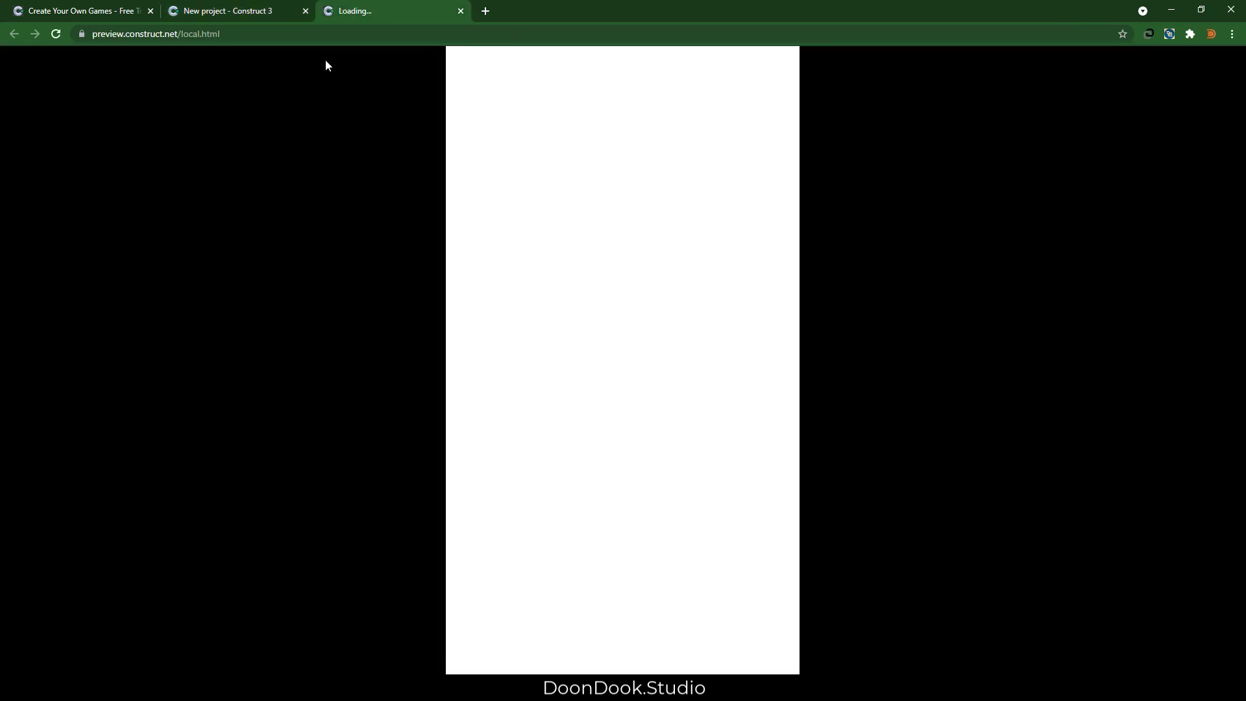